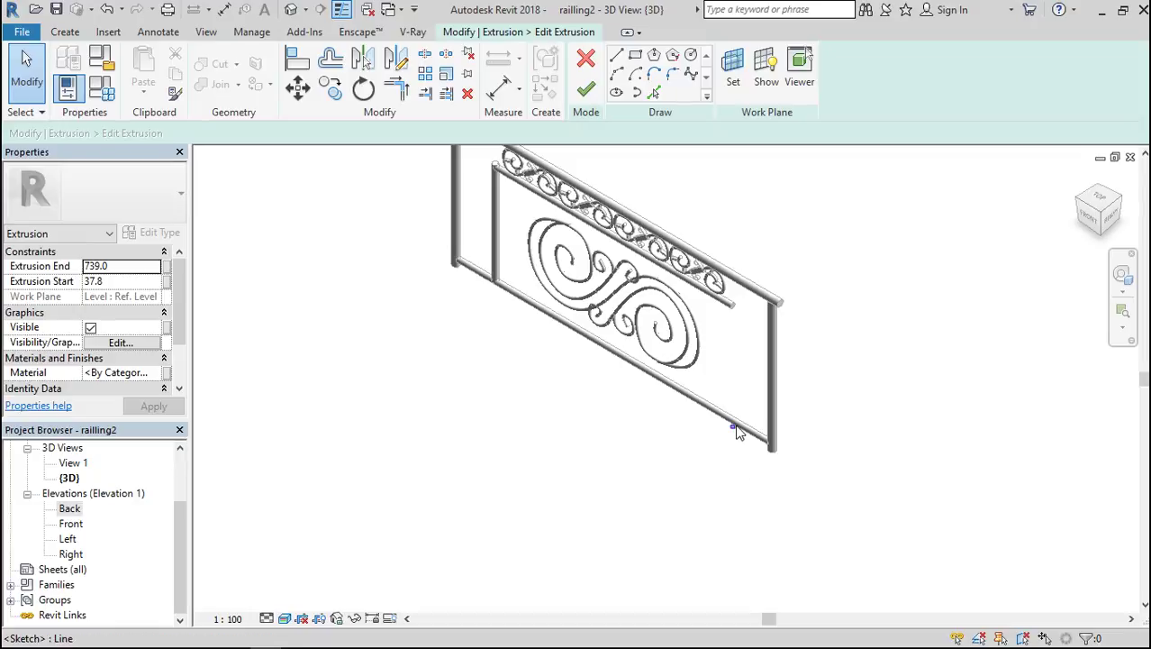
Set the radius of the circular profile of the inner vertical post near the front end to 15 and finish the extrusion edit.
left_click(737, 429)
scroll(746, 421, "up", 5)
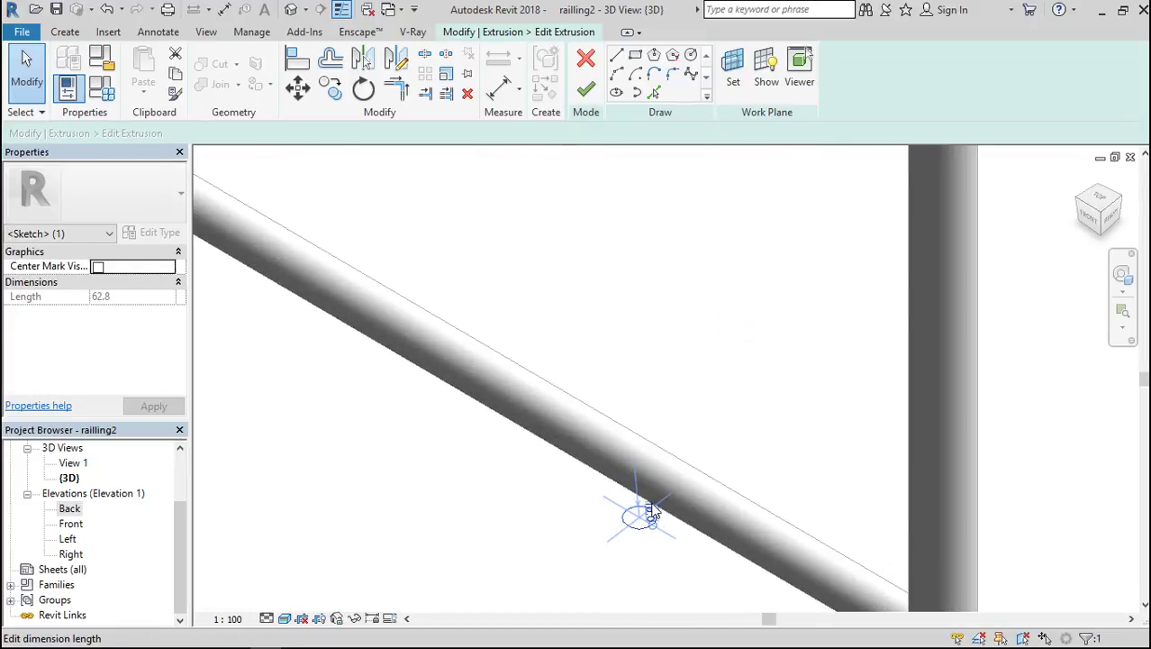
scroll(645, 515, "up", 3)
left_click(621, 528)
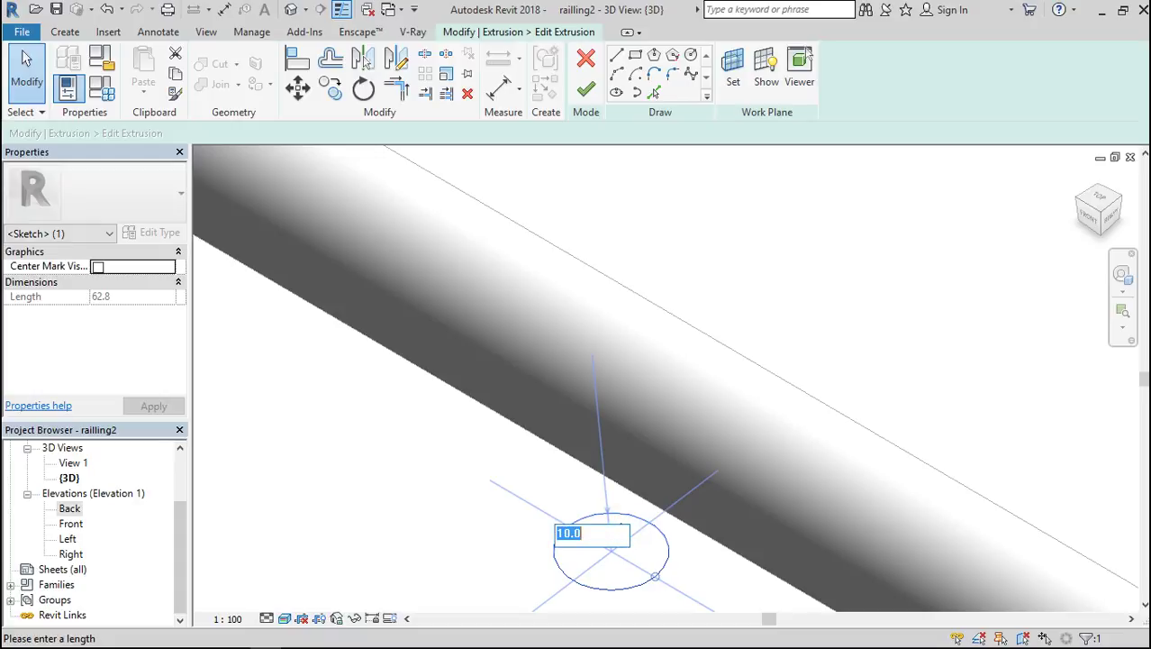
type("15")
key("Return")
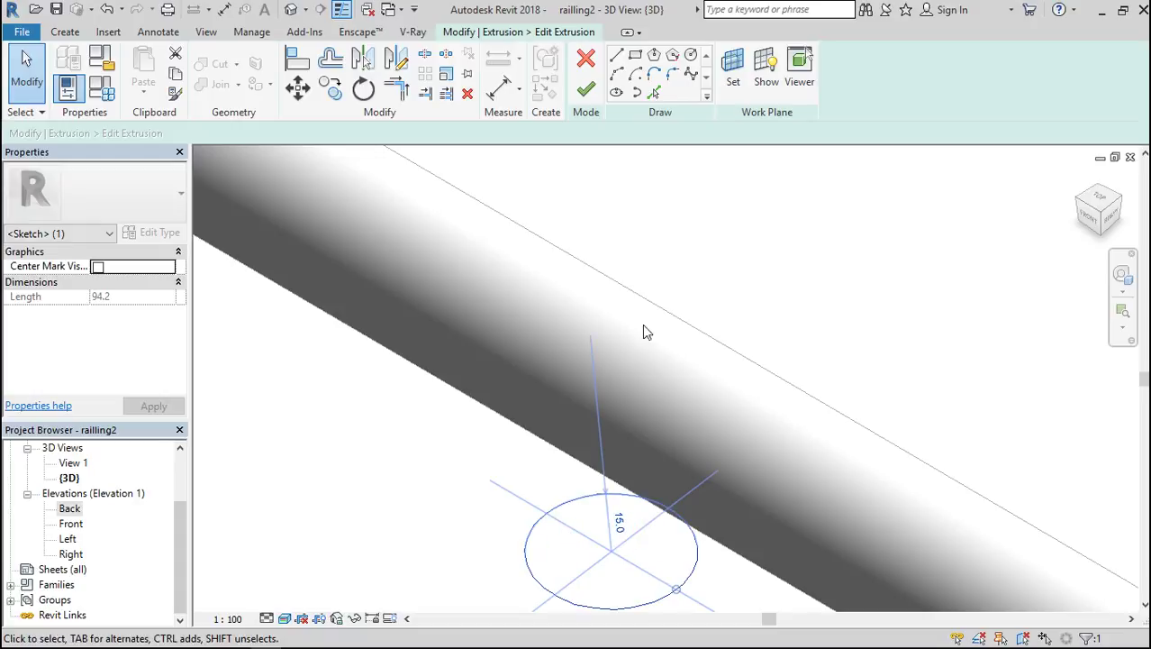
left_click(584, 90)
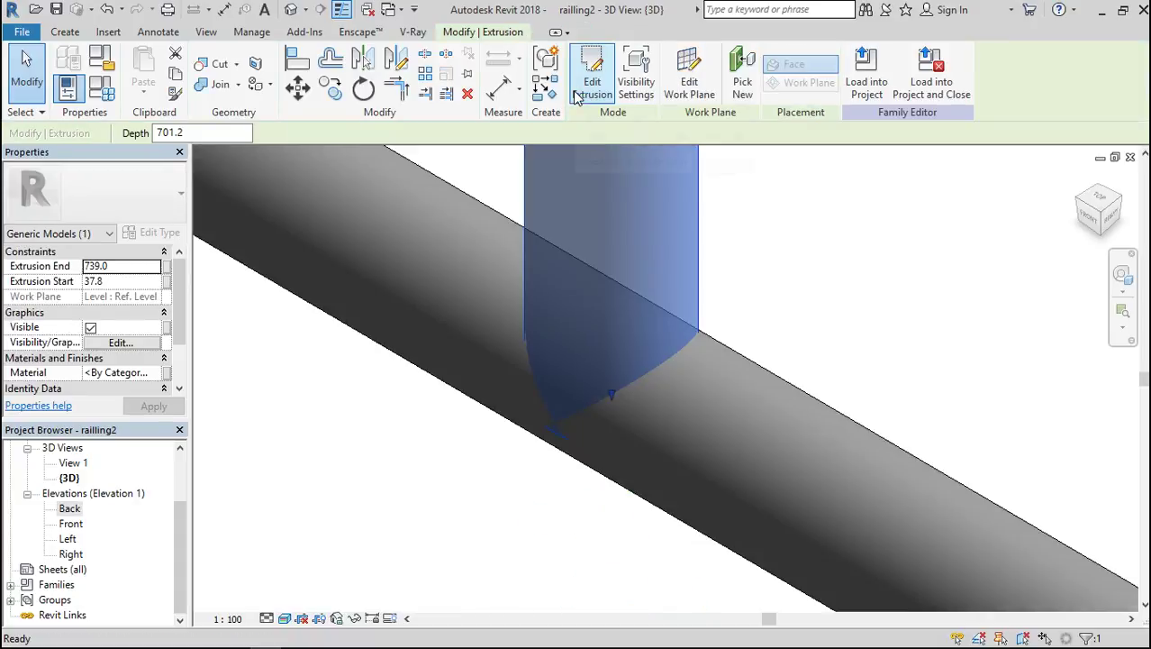
Examine in 3D how the inner posts meet the horizontal rails and surround the scroll ornament.
scroll(705, 424, "down", 3)
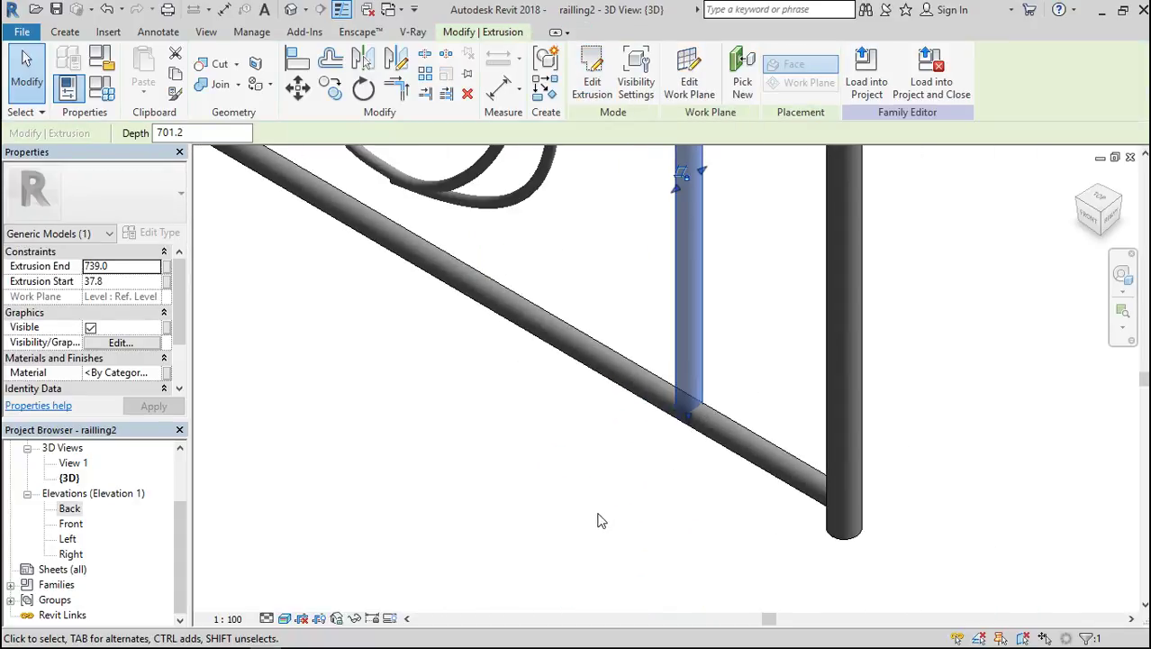
scroll(602, 520, "down", 3)
left_click(695, 308)
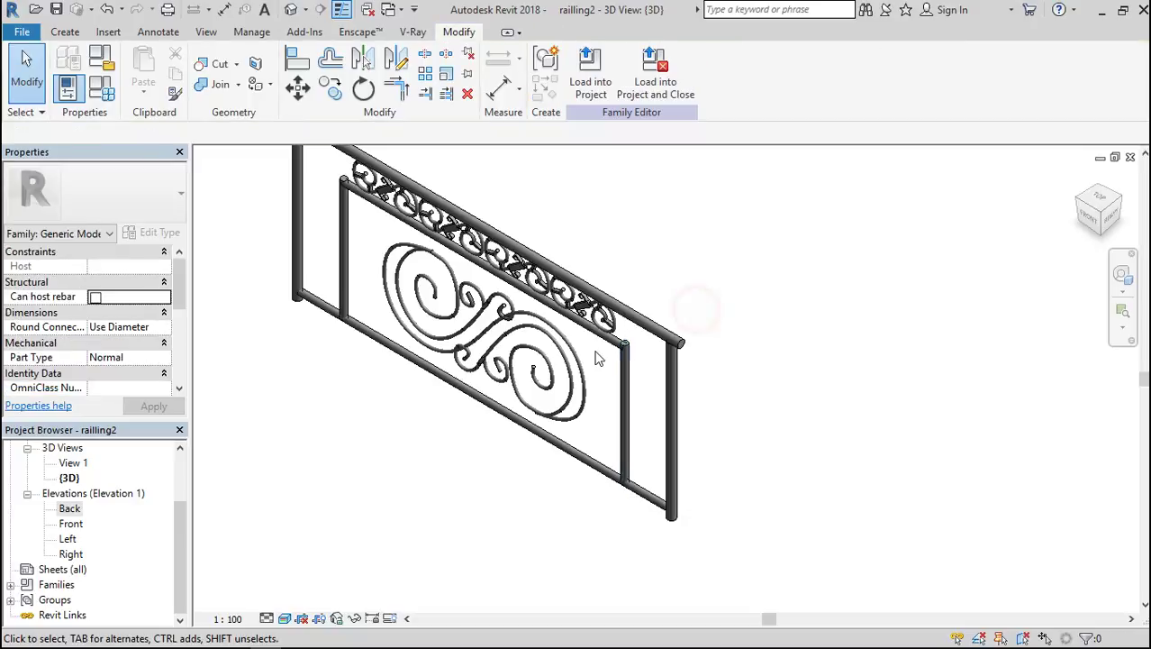
scroll(596, 355, "up", 5)
scroll(783, 308, "down", 3)
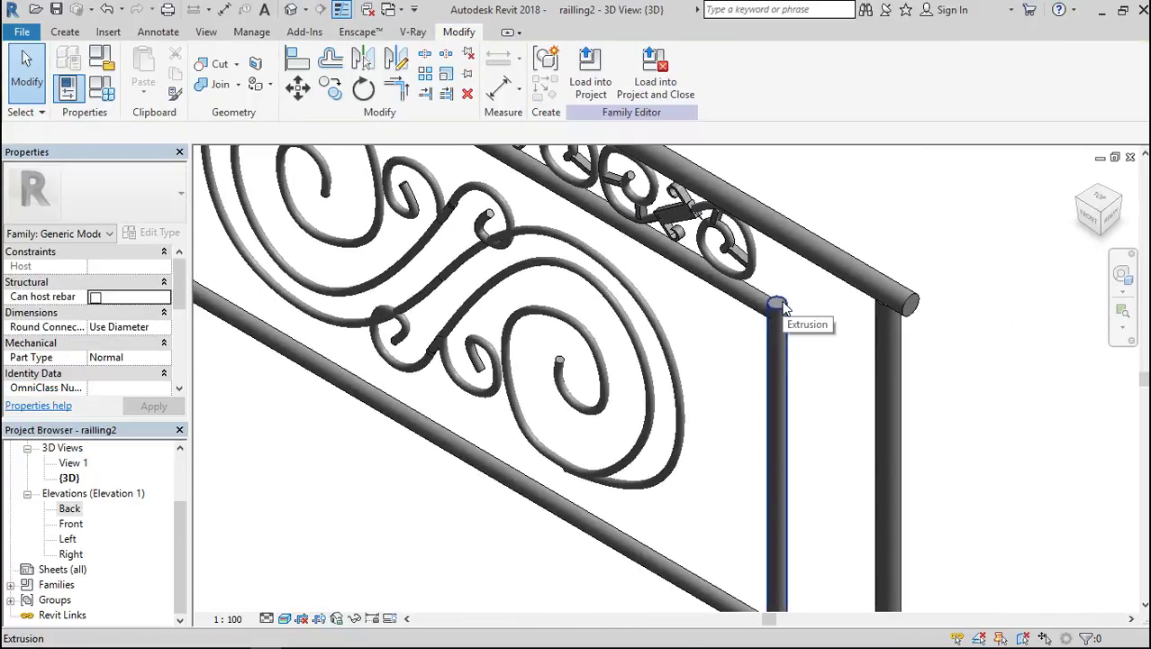
scroll(663, 390, "down", 3)
scroll(482, 232, "up", 4)
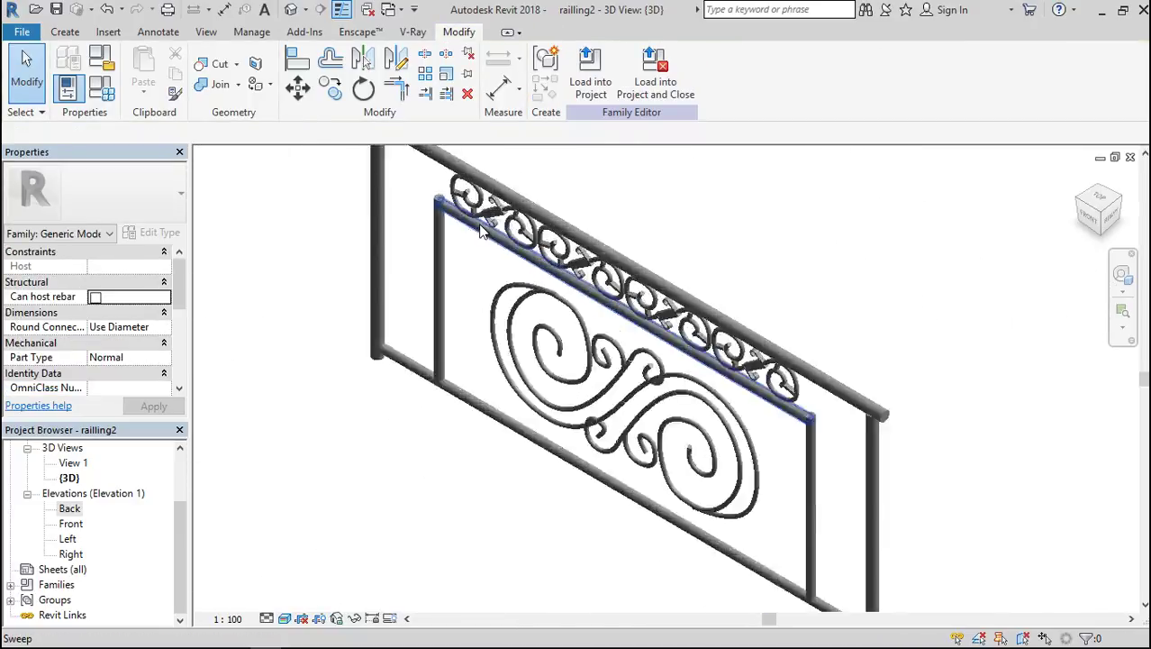
scroll(460, 430, "down", 1)
scroll(460, 424, "down", 3)
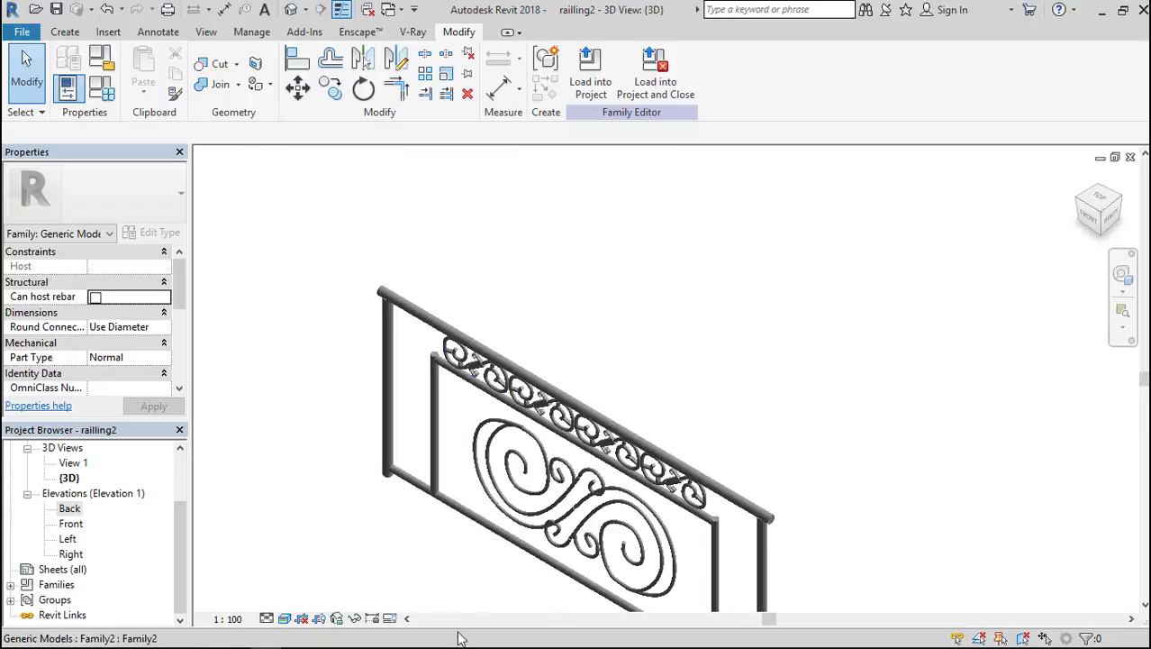
scroll(744, 316, "down", 2)
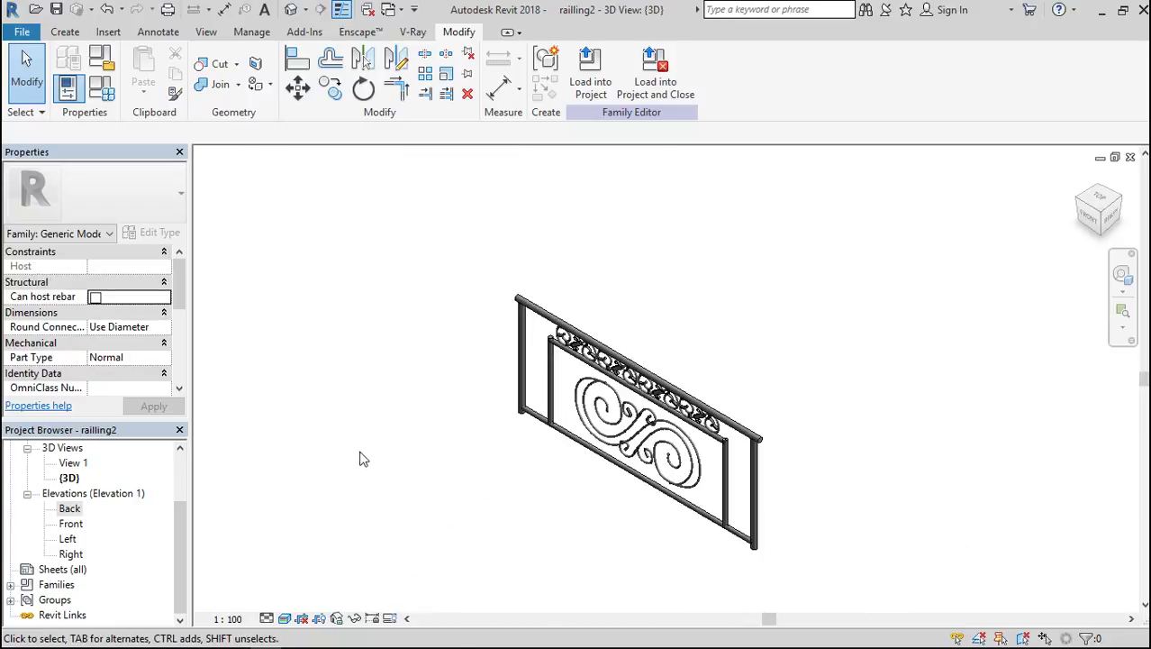
In the Ref. Level floor plan, create an extrusion from a circle of radius 7 on the centre reference plane beside the inner post.
left_click(92, 500)
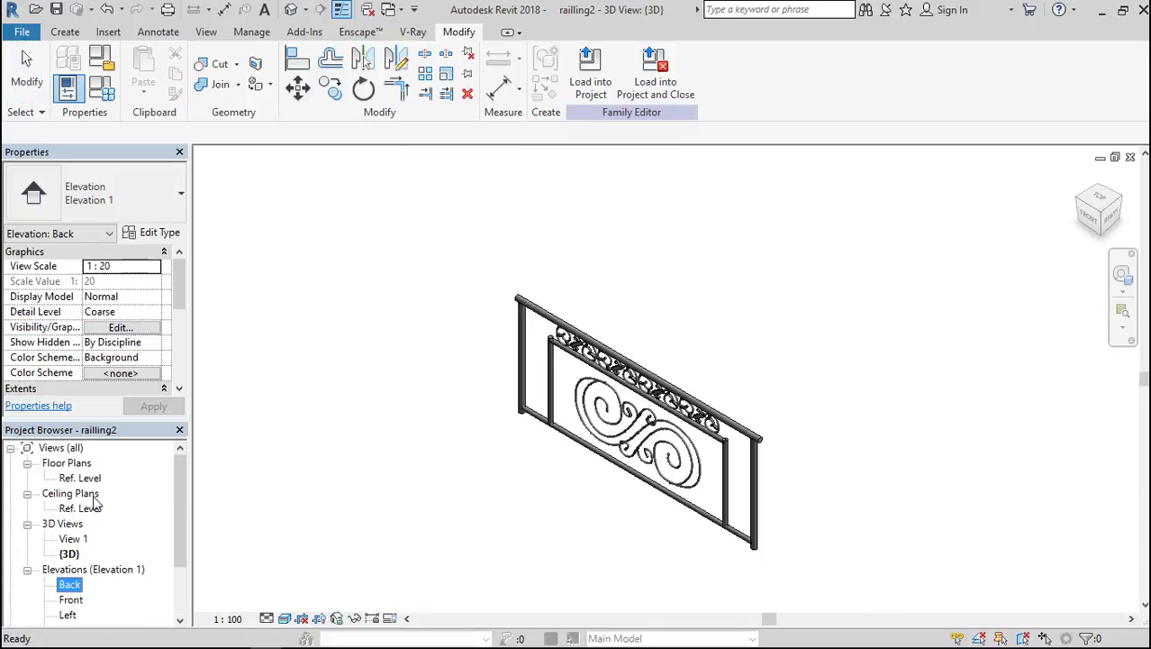
double_click(80, 478)
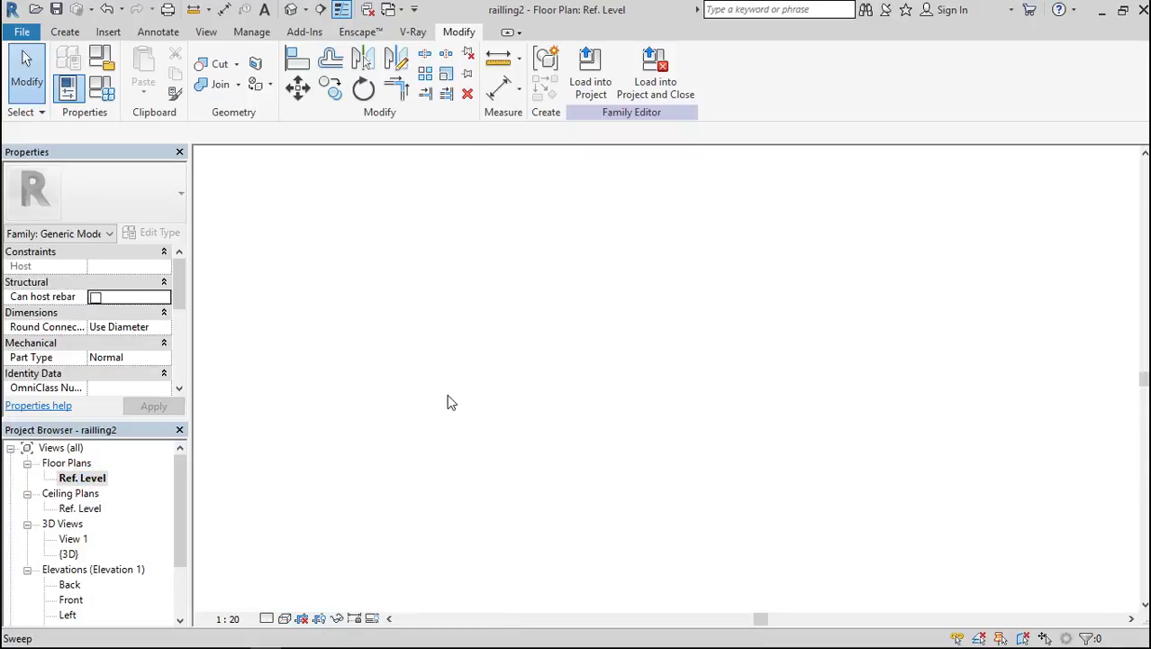
scroll(630, 340, "up", 4)
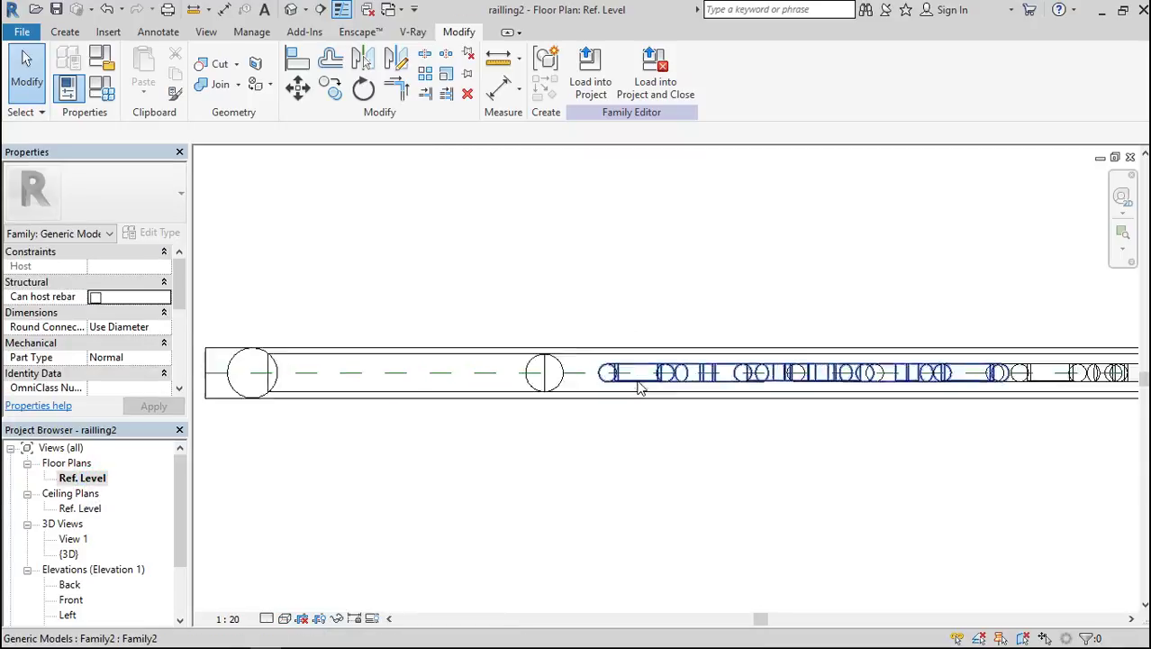
scroll(552, 356, "up", 1)
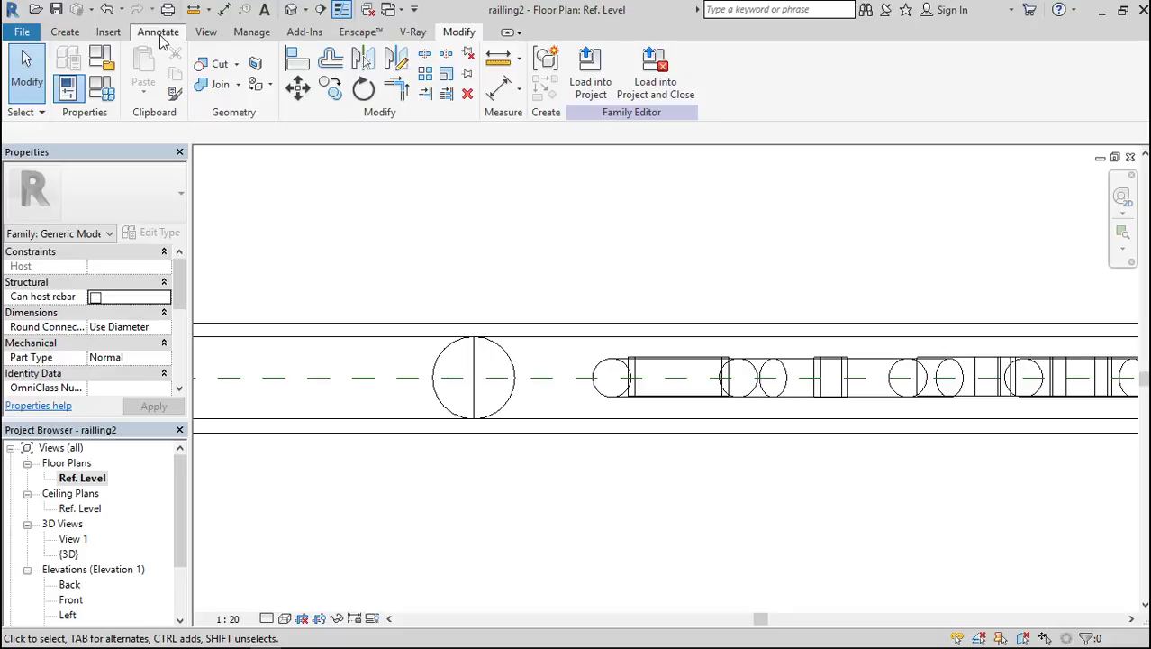
left_click(72, 35)
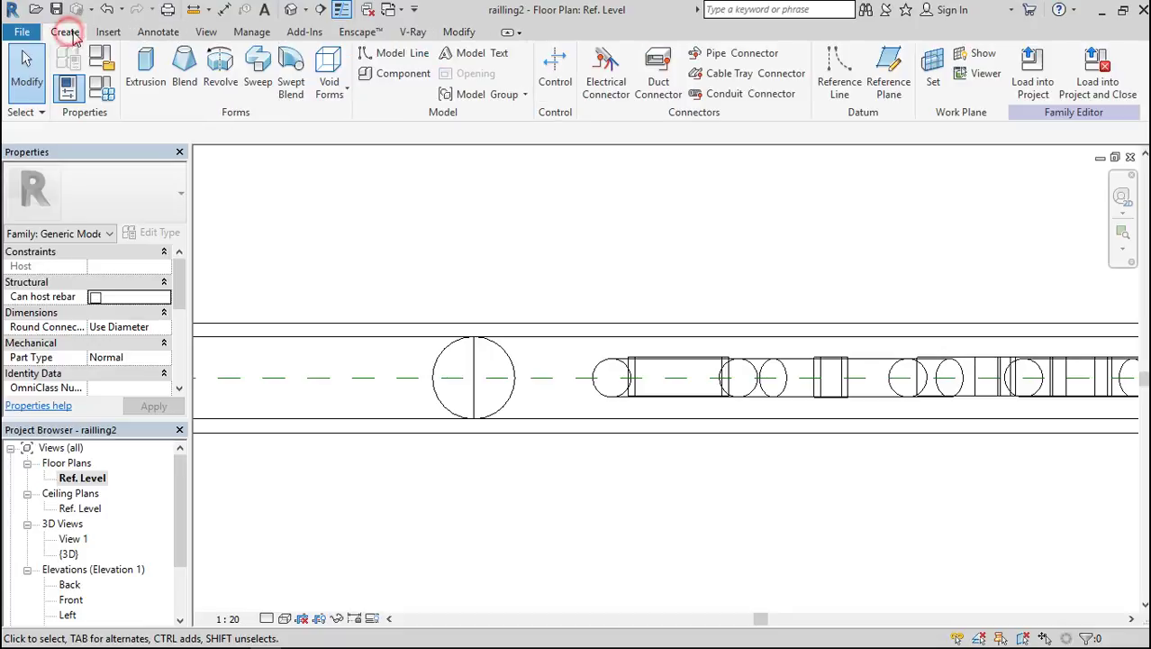
left_click(145, 67)
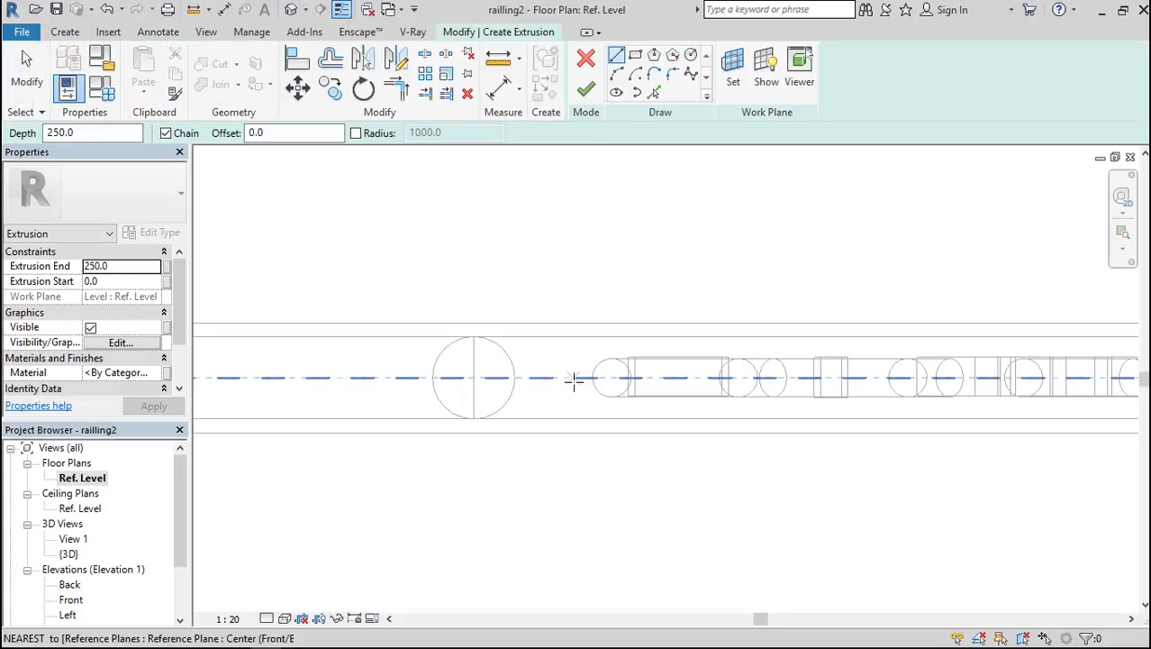
left_click(690, 56)
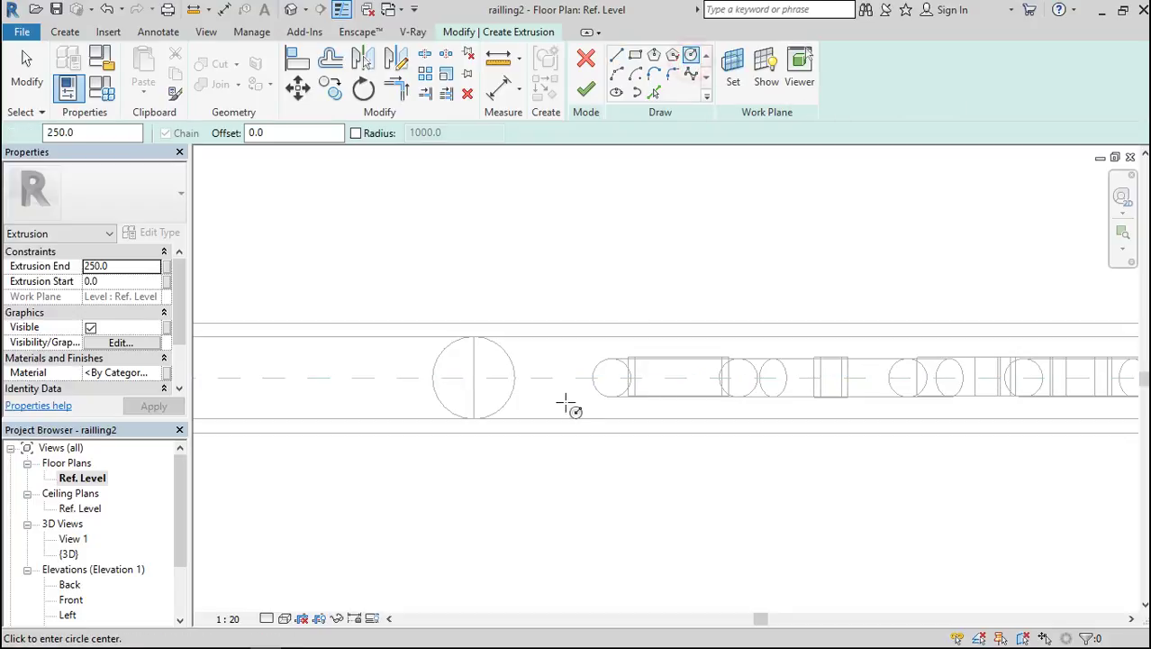
left_click(566, 377)
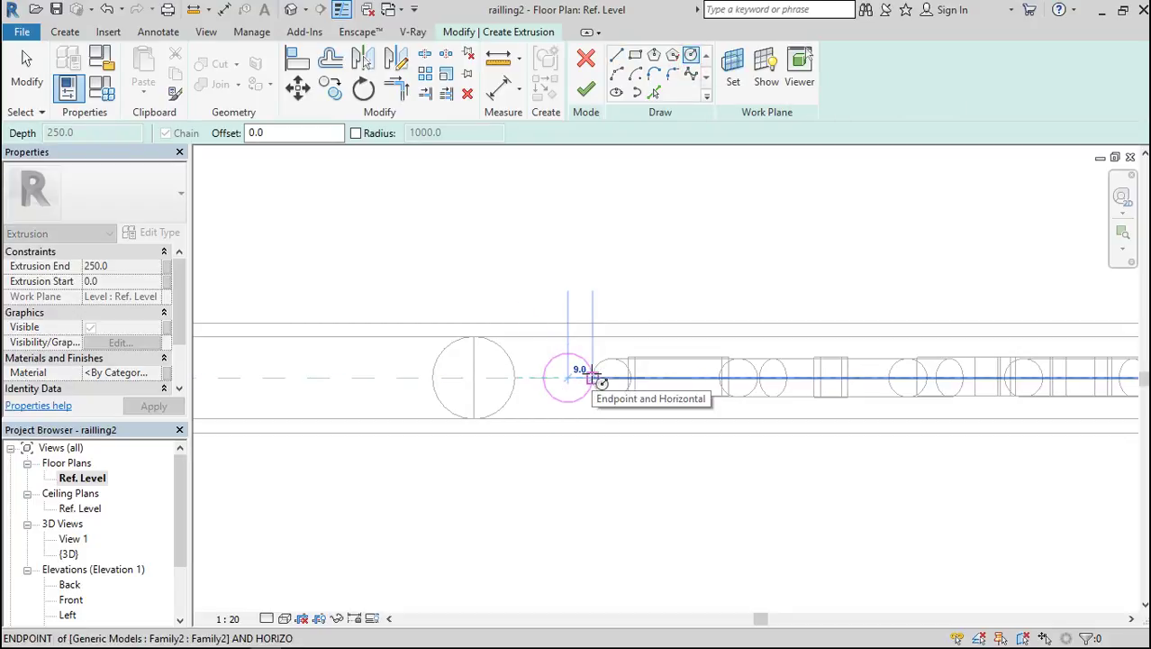
type("7")
key("Return")
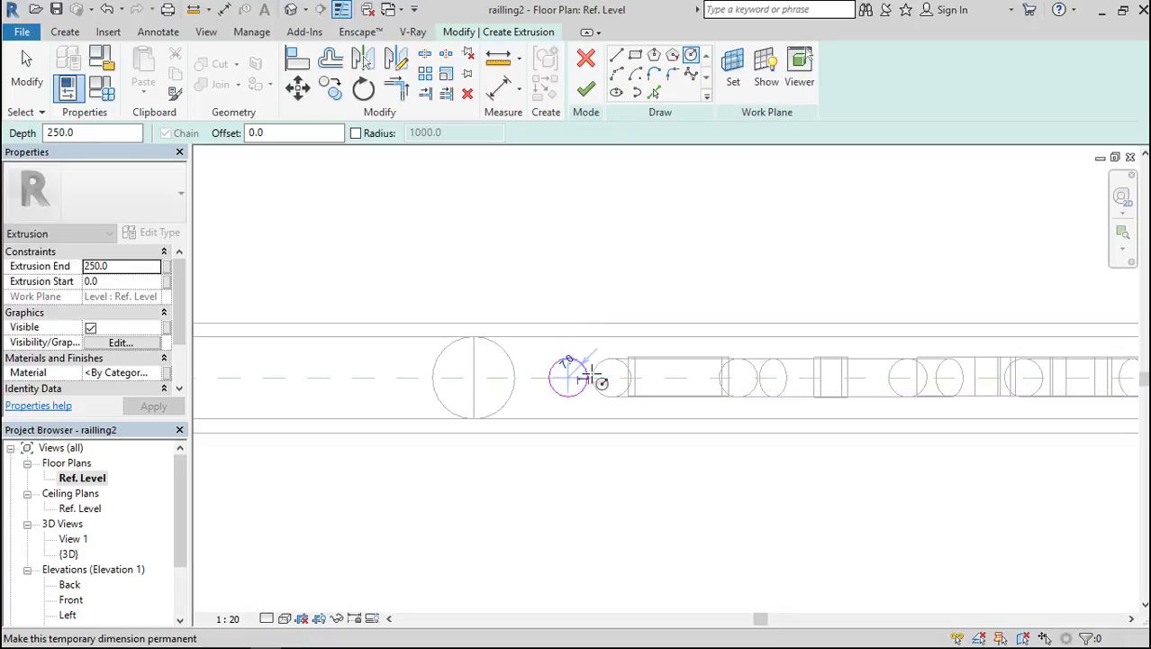
left_click(587, 90)
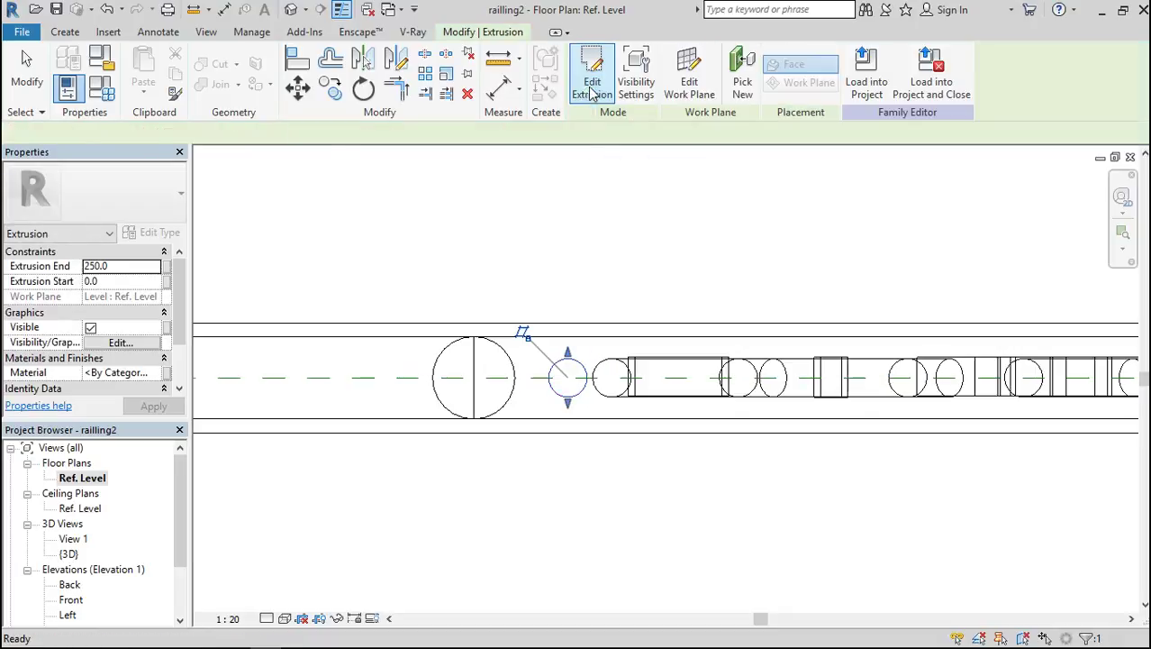
In the Back elevation, stretch the new thin rod's upper end to an extrusion end of about 304.7.
double_click(70, 585)
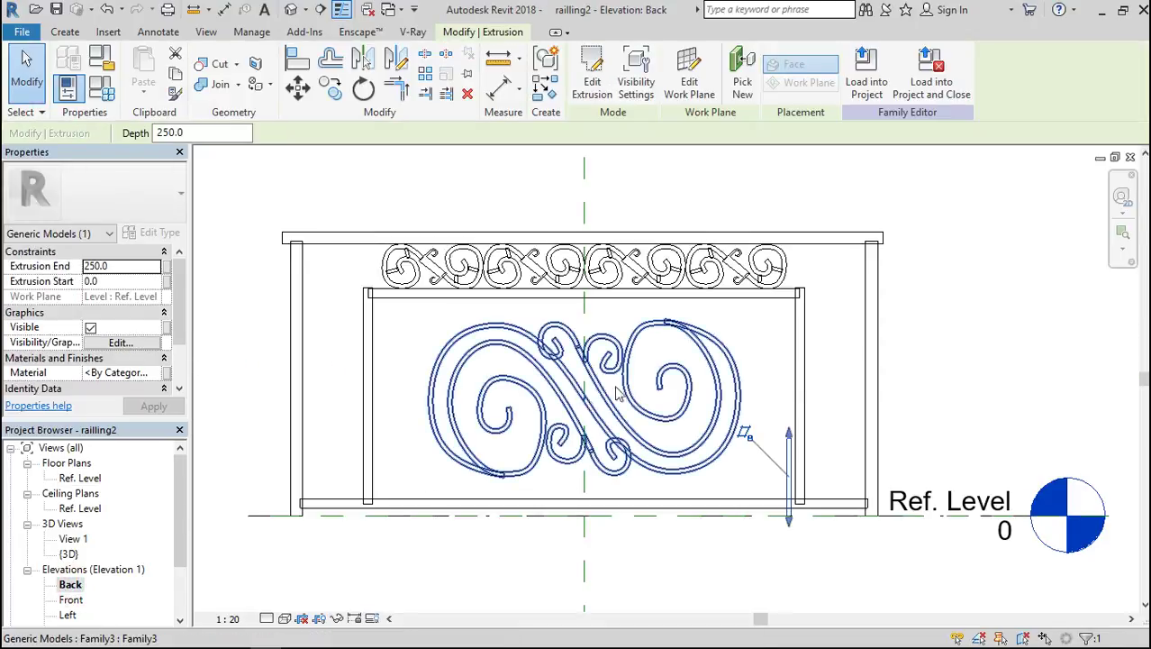
scroll(858, 394, "up", 2)
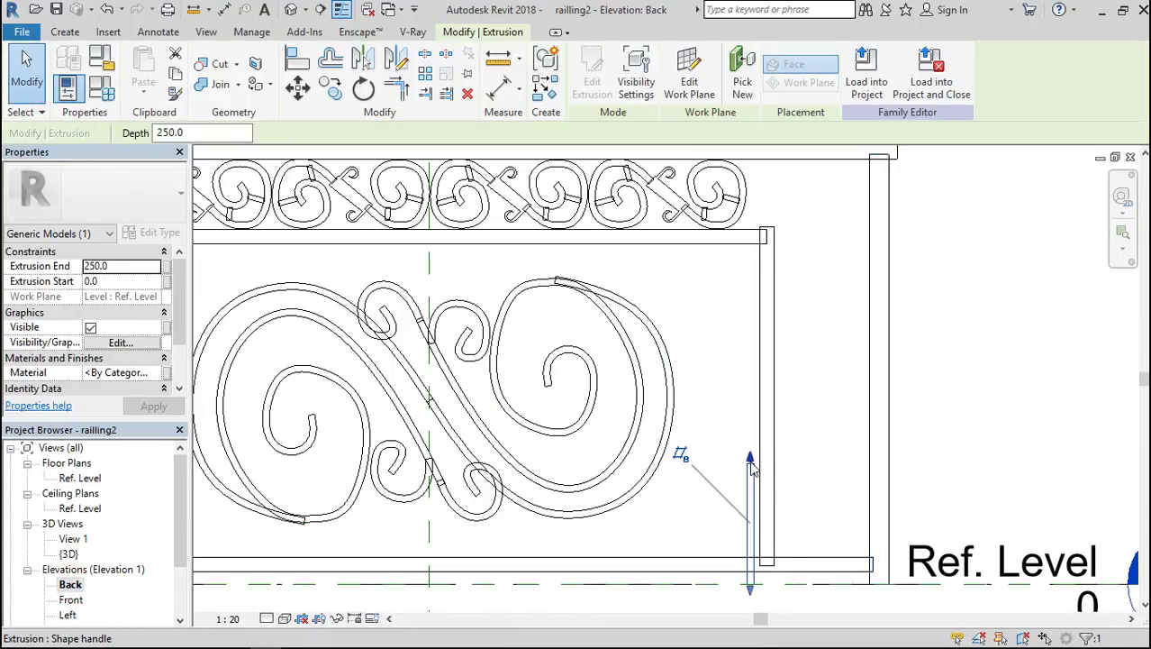
left_click_drag(751, 464, 749, 432)
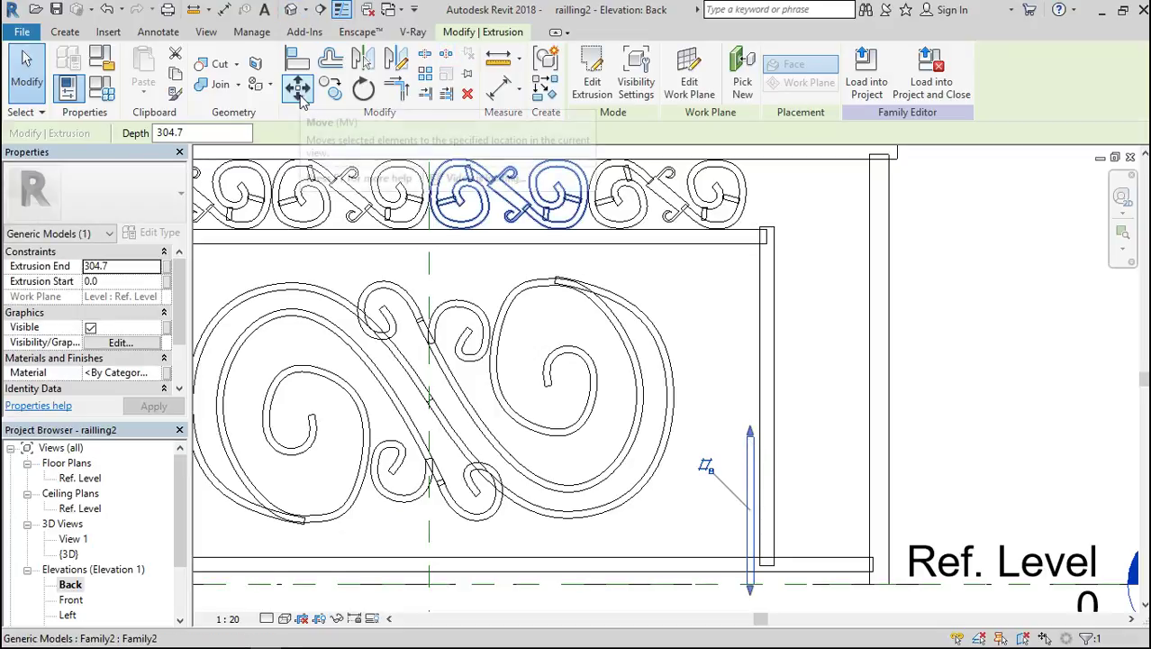
Move the thin rod horizontally by its bottom midpoint onto the vertical centre reference plane of the railing.
left_click(298, 90)
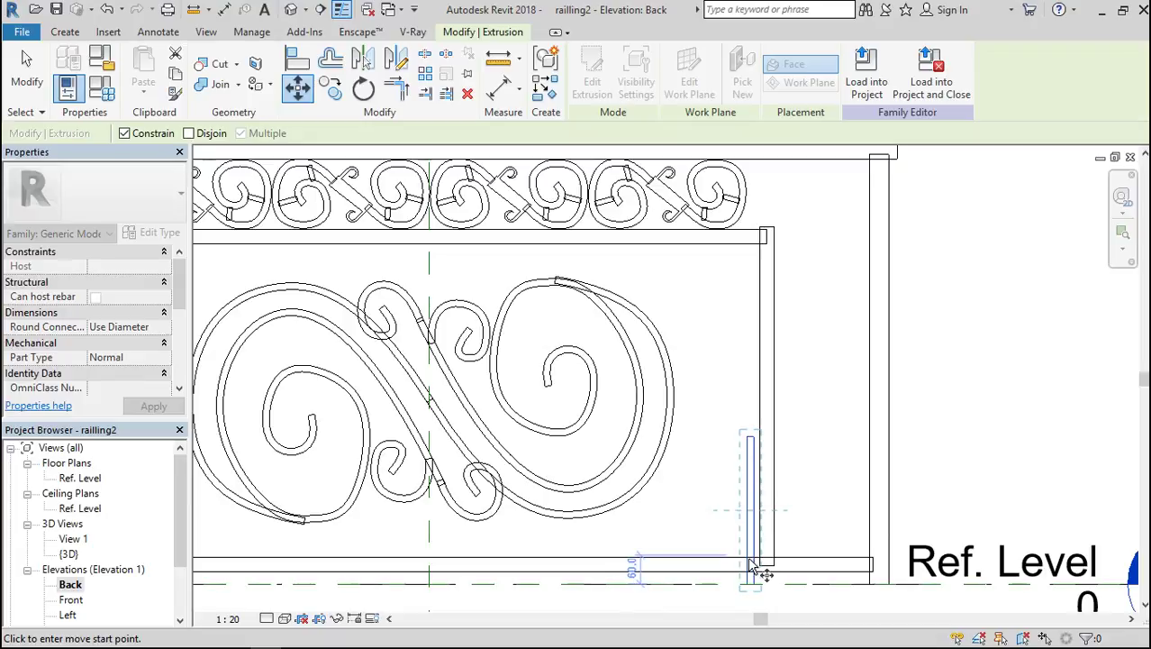
scroll(752, 504, "up", 5)
scroll(742, 352, "down", 3)
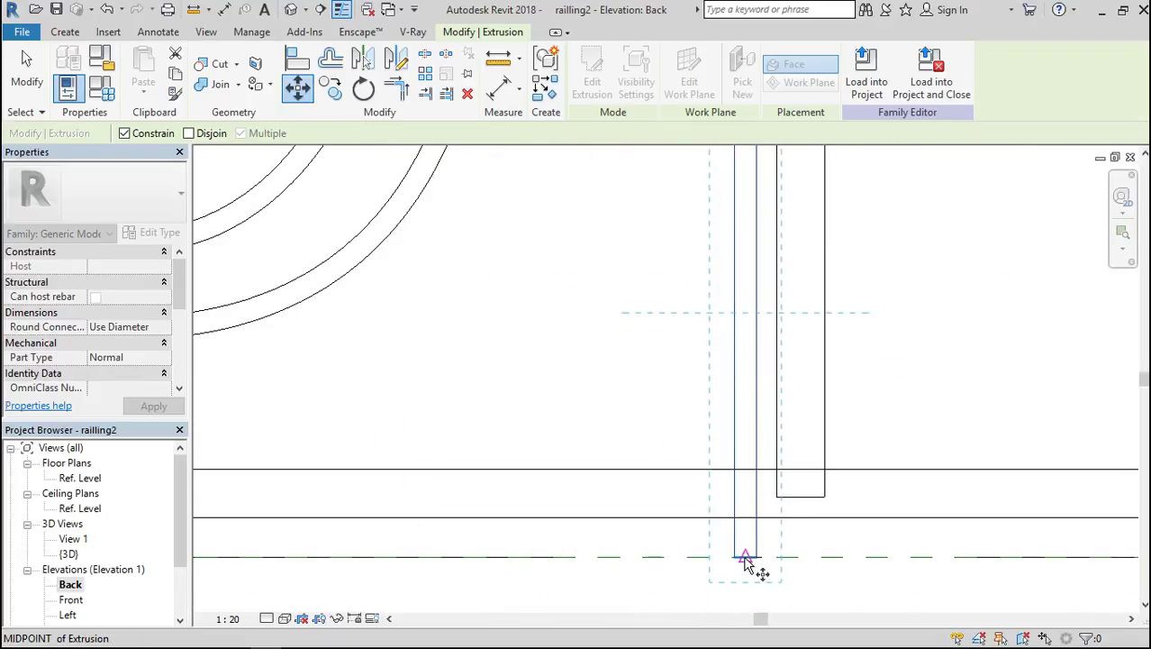
scroll(745, 561, "down", 3)
left_click(745, 560)
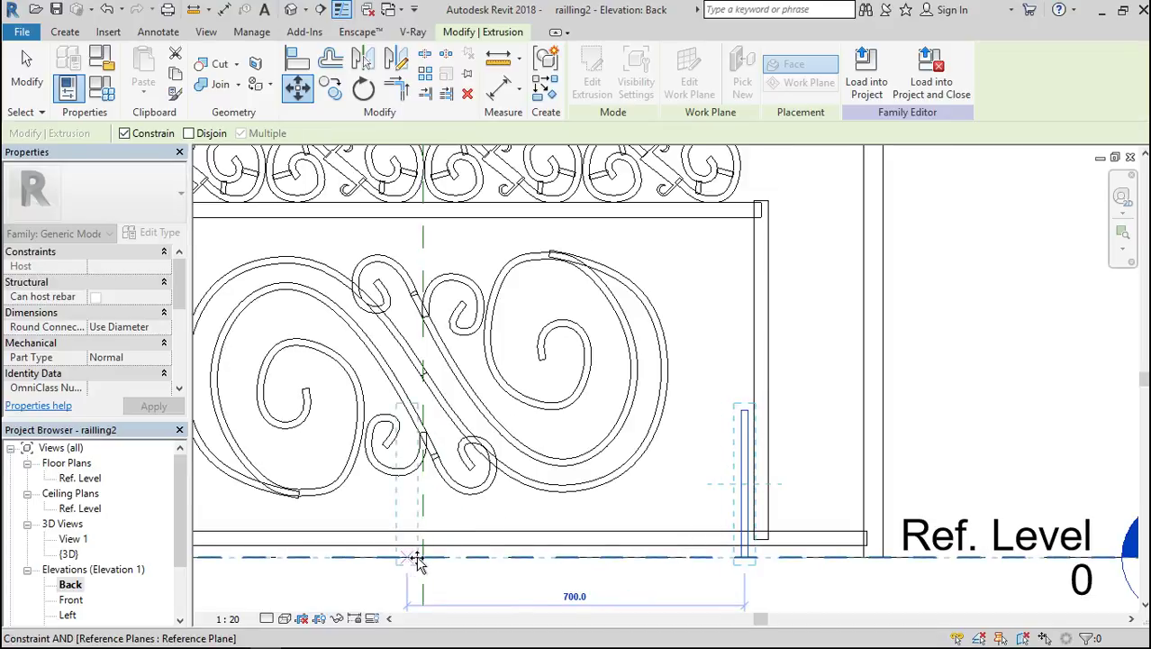
left_click(424, 557)
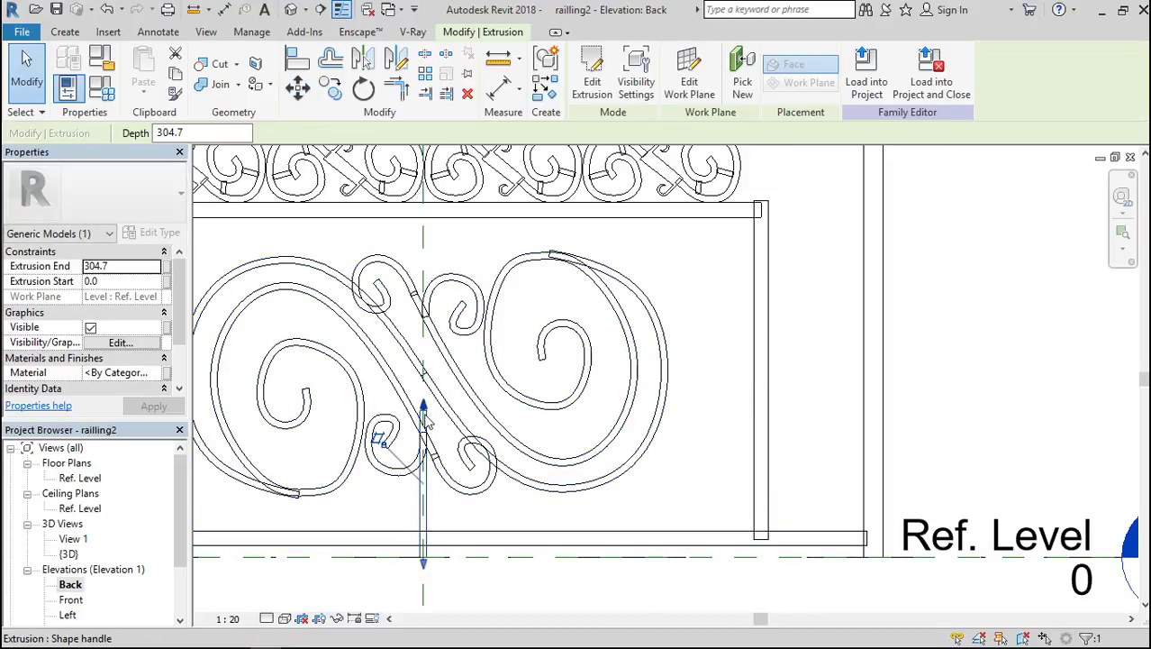
Fit the rod between the bottom rail and the scroll ornament, with its extrusion end at about 236.2 and start at about 42.7.
left_click_drag(424, 410, 417, 348)
scroll(424, 458, "up", 5)
scroll(417, 348, "down", 5)
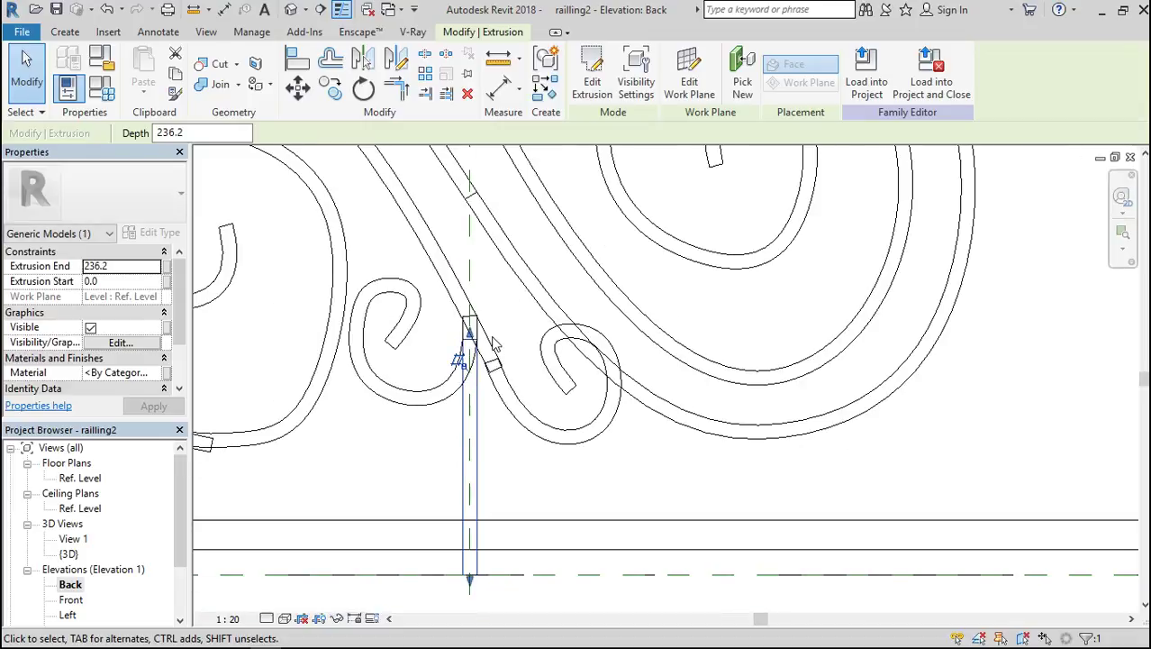
left_click_drag(471, 584, 467, 535)
scroll(523, 515, "down", 3)
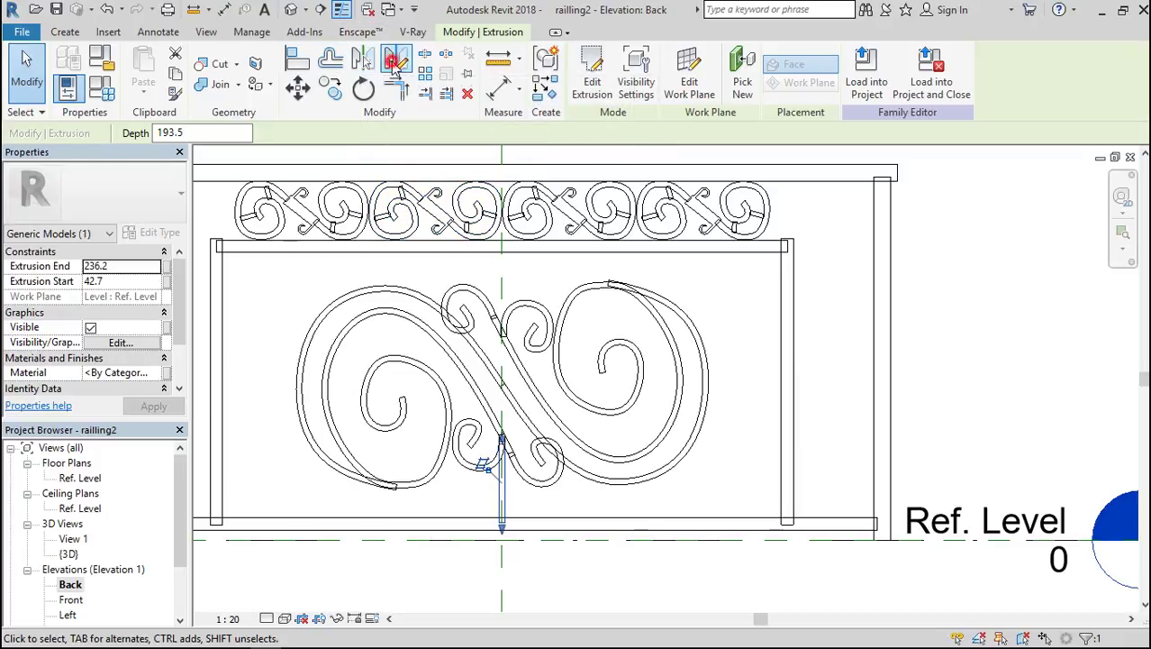
Copy the thin rod upward along the centre reference plane, unconstrained, so its upper end sits inside the rail above the scroll ornament.
left_click(396, 60)
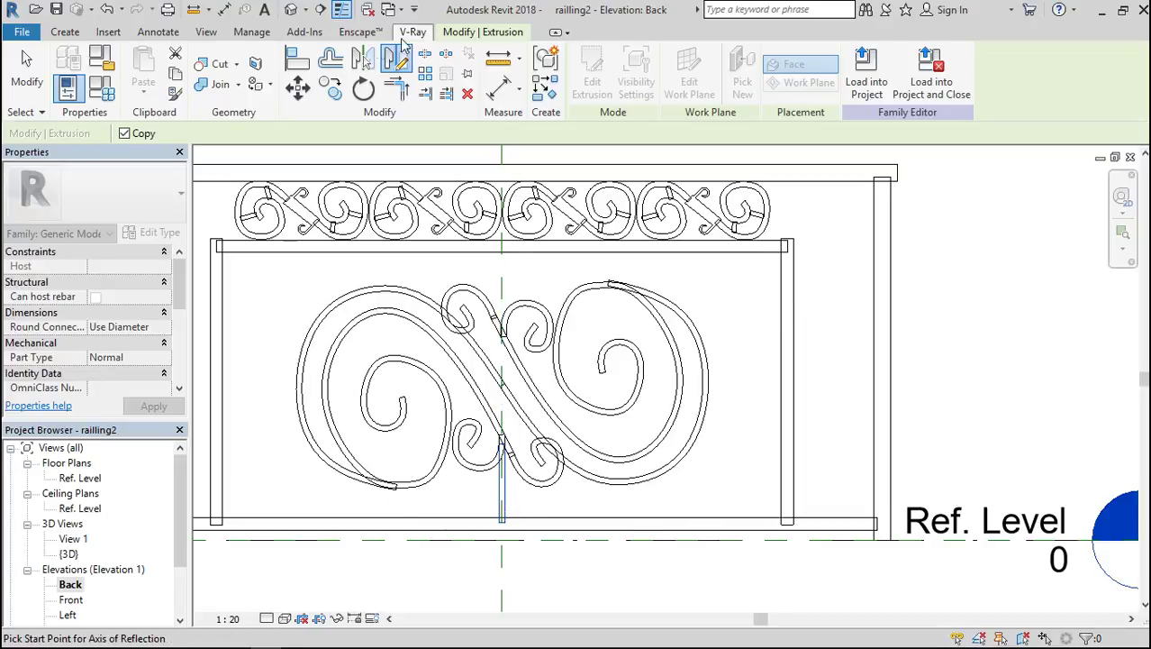
left_click(332, 84)
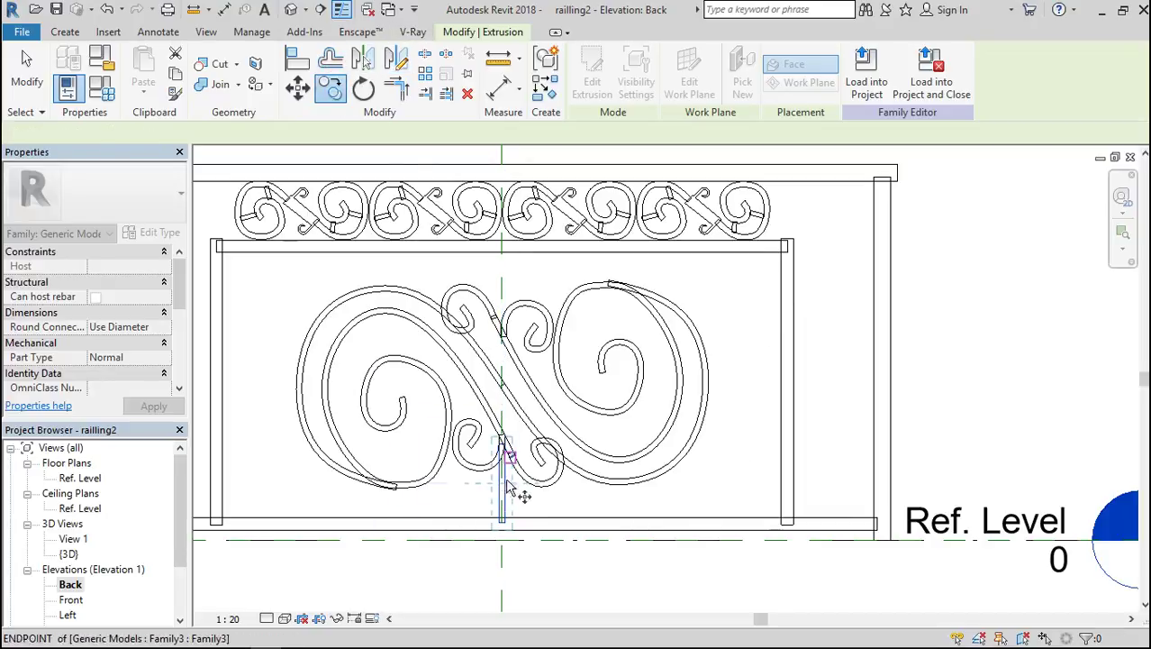
scroll(487, 491, "up", 5)
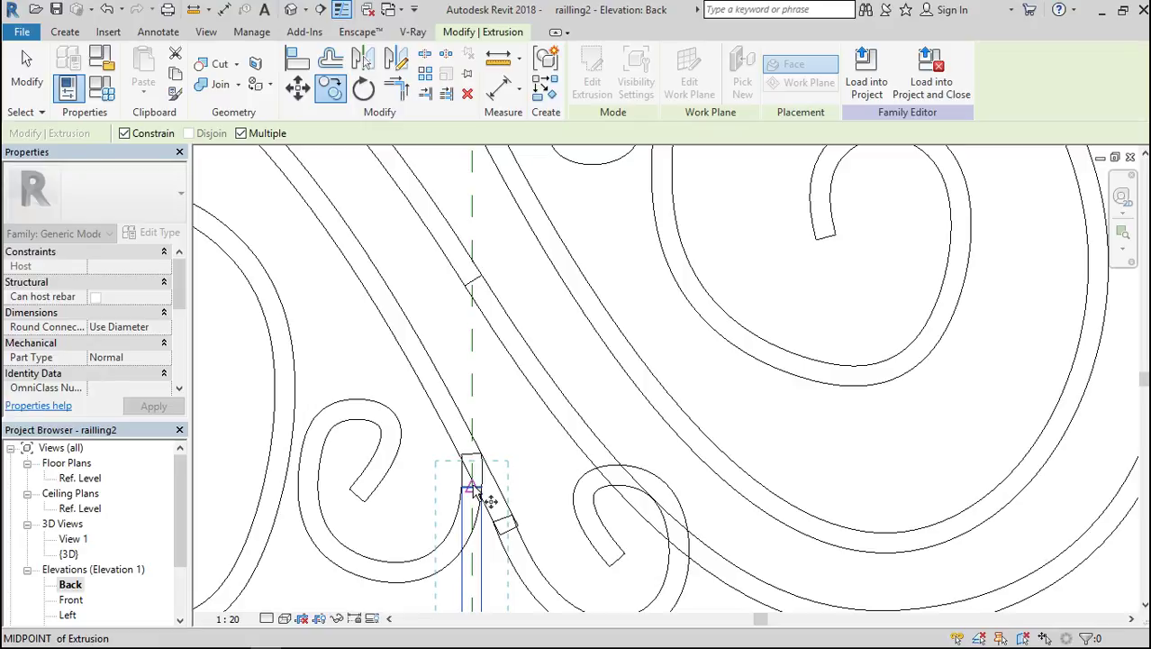
scroll(485, 491, "down", 5)
scroll(478, 300, "up", 4)
scroll(477, 300, "up", 2)
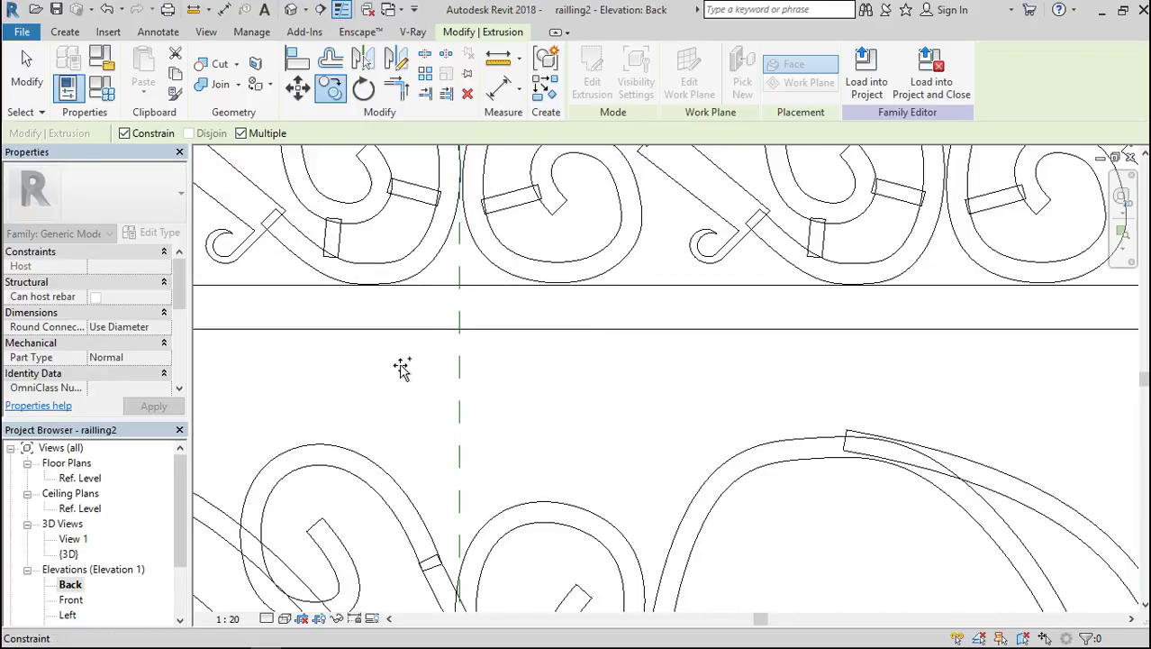
left_click(124, 133)
left_click(459, 286)
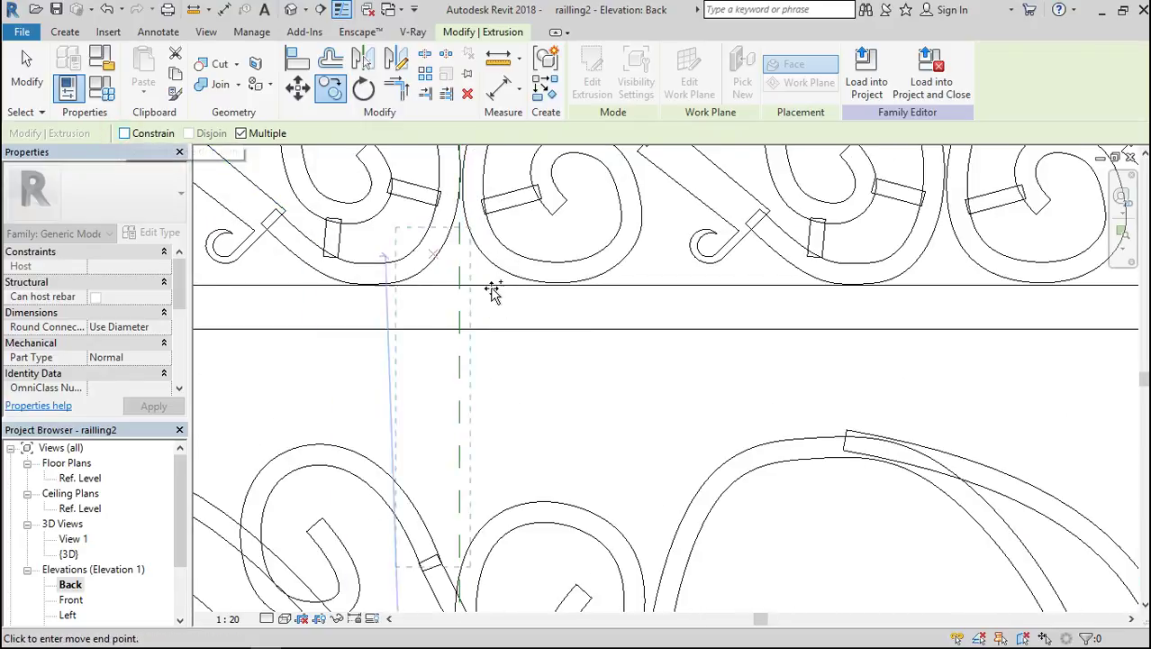
scroll(494, 293, "down", 3)
scroll(453, 323, "up", 3)
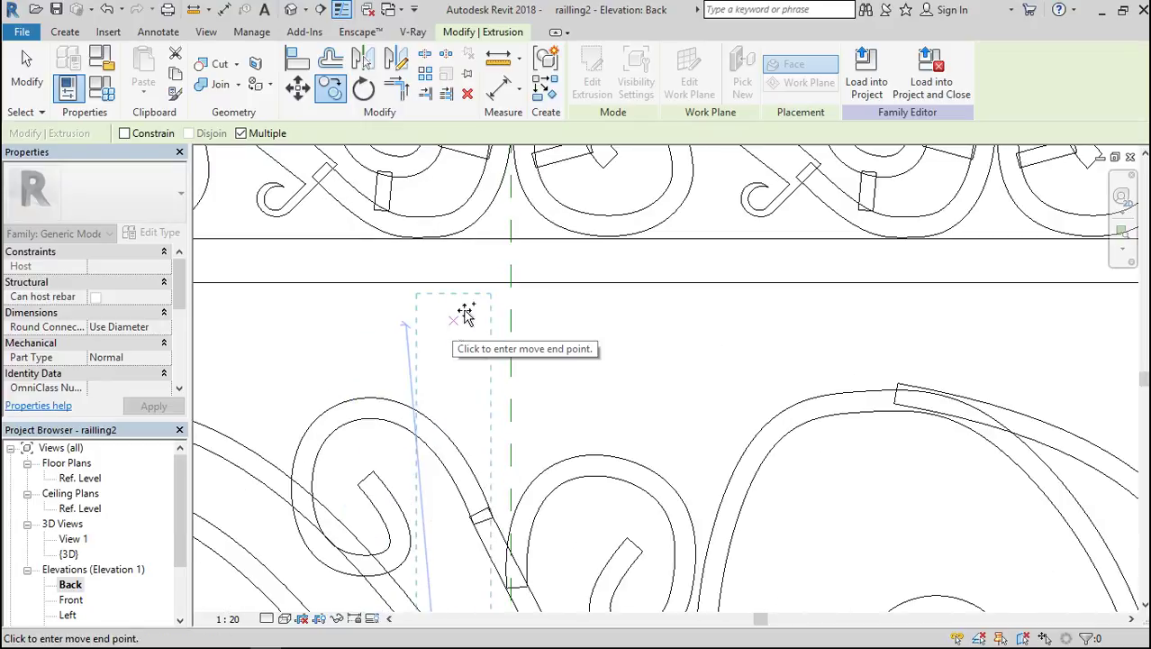
left_click(515, 267)
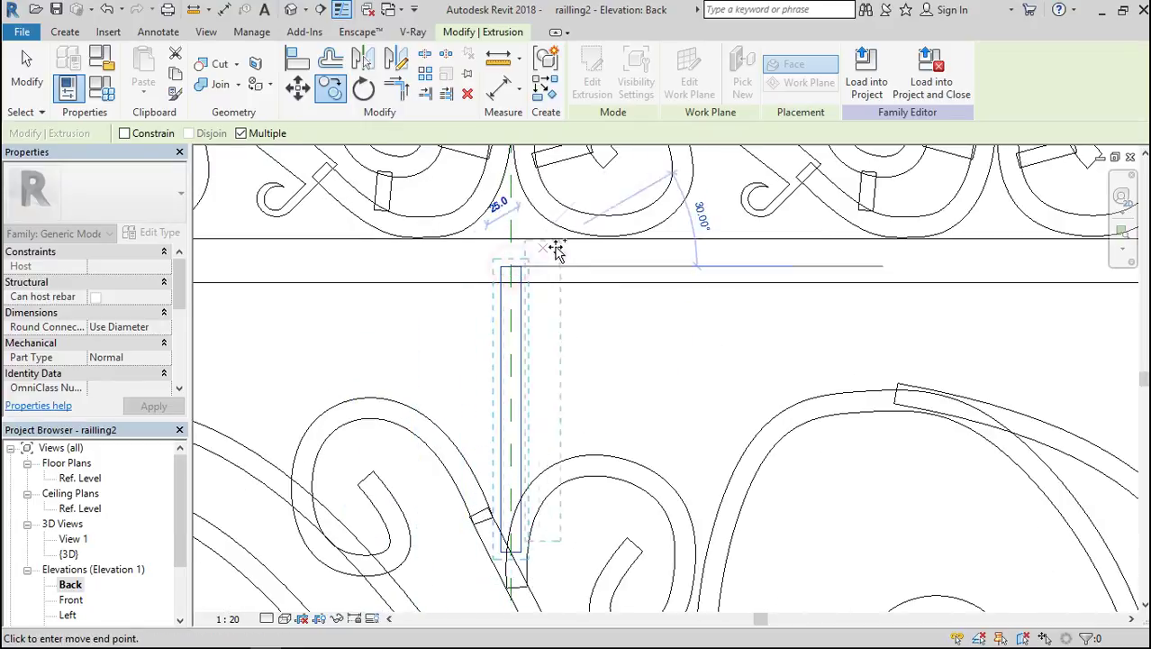
scroll(534, 279, "down", 4)
key("Escape")
key("Escape")
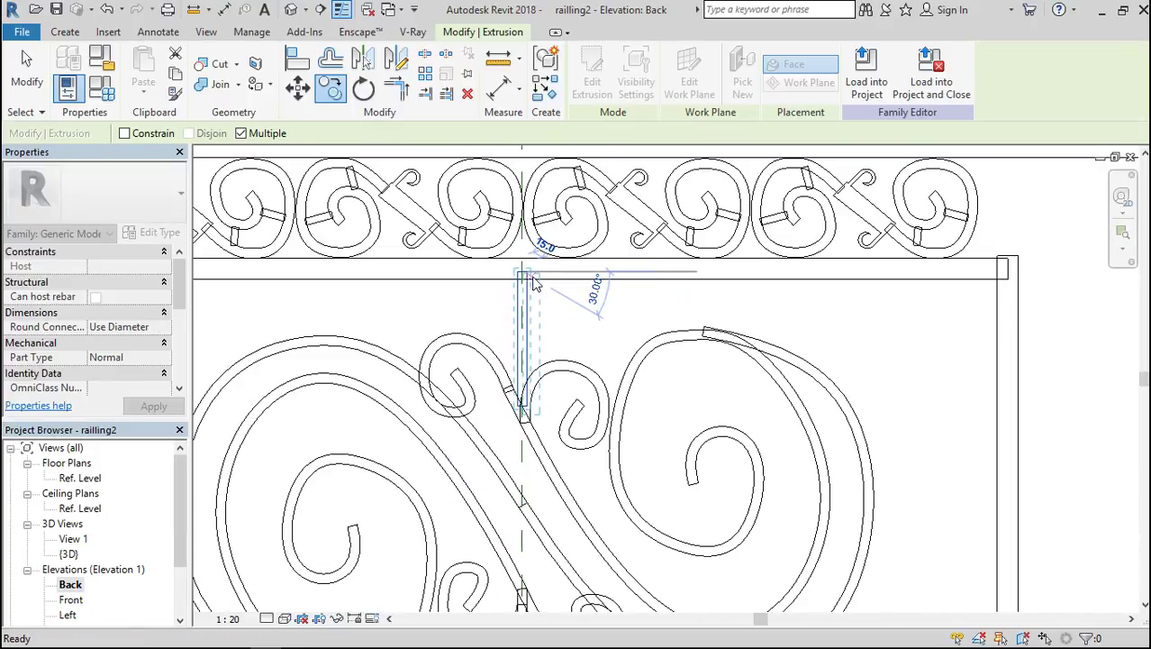
scroll(535, 282, "down", 2)
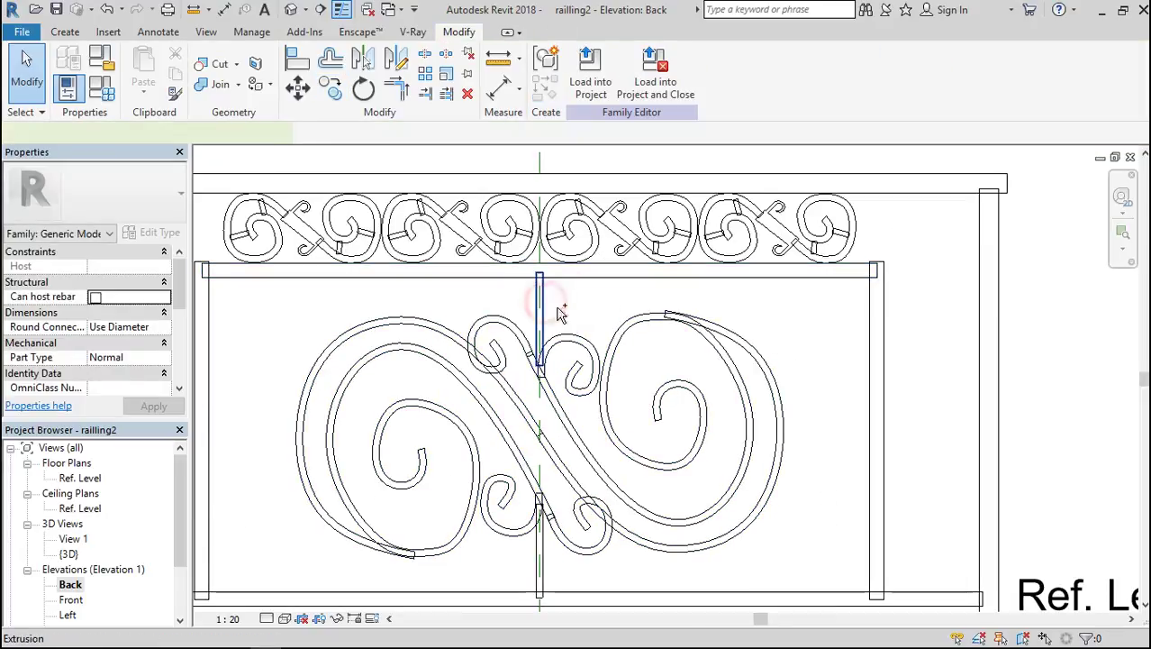
Copy the upper and lower centre rods together 80 horizontally toward the right inner post, with constrained multiple copying.
left_click(546, 309)
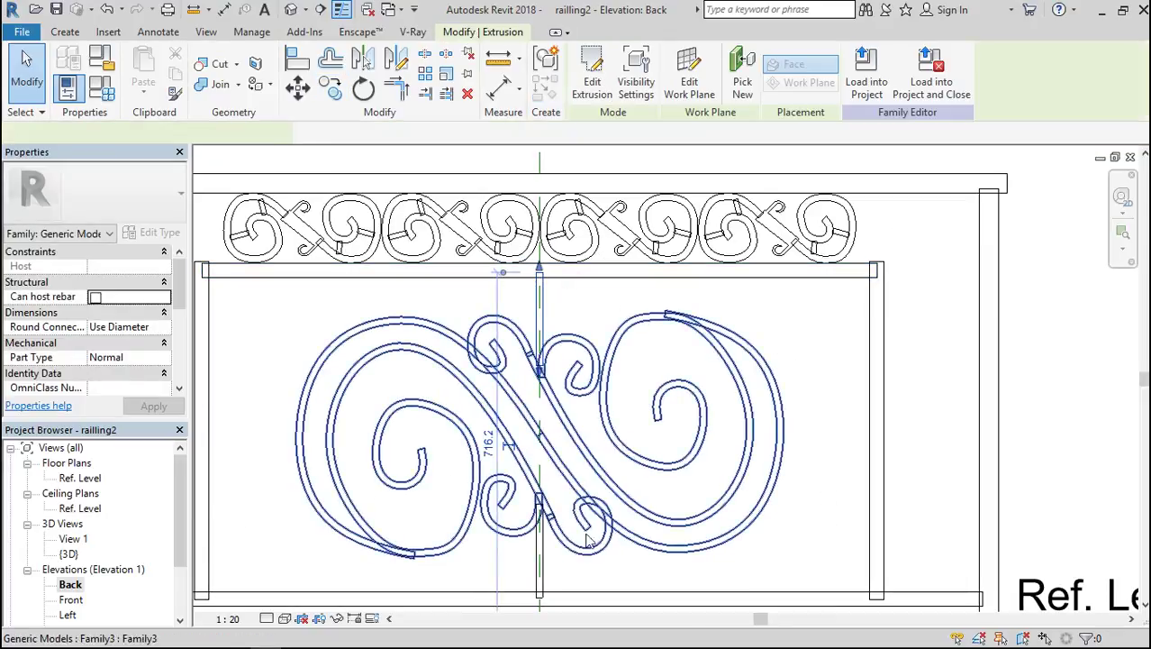
left_click(543, 568, "ctrl")
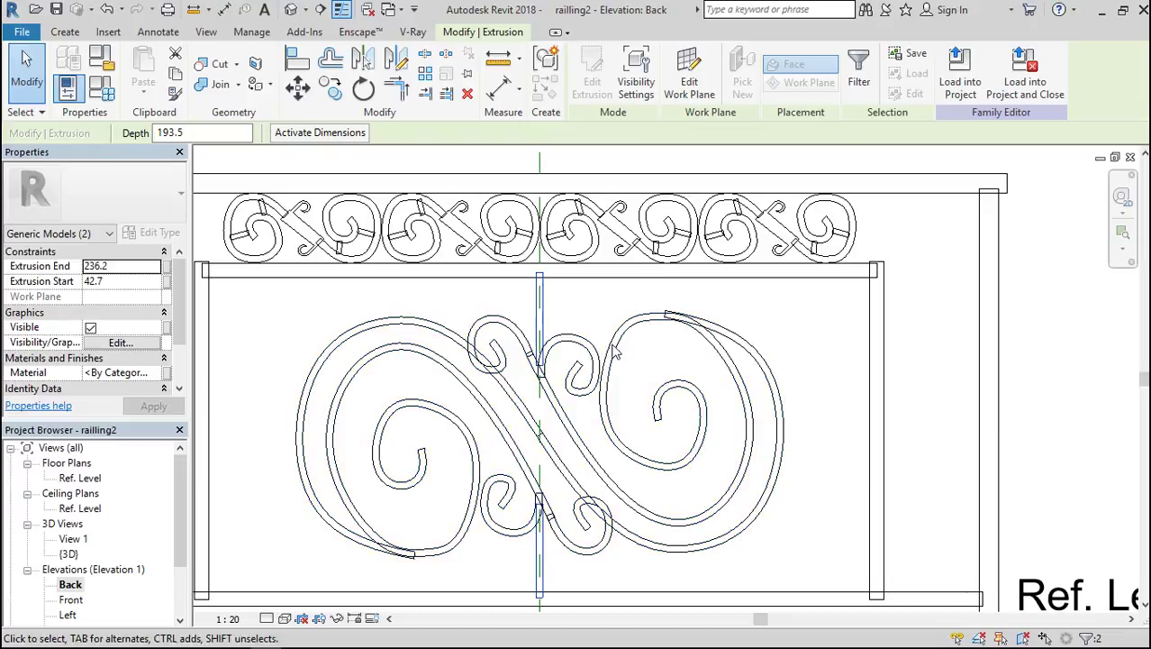
left_click(330, 88)
scroll(577, 274, "up", 5)
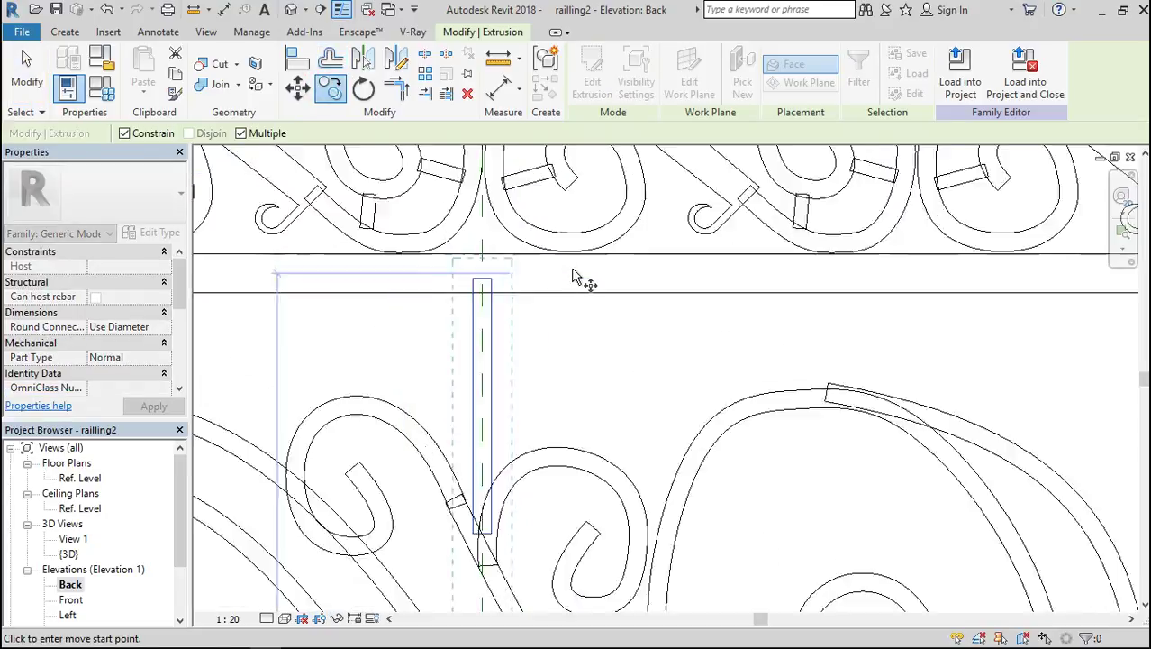
scroll(455, 308, "up", 3)
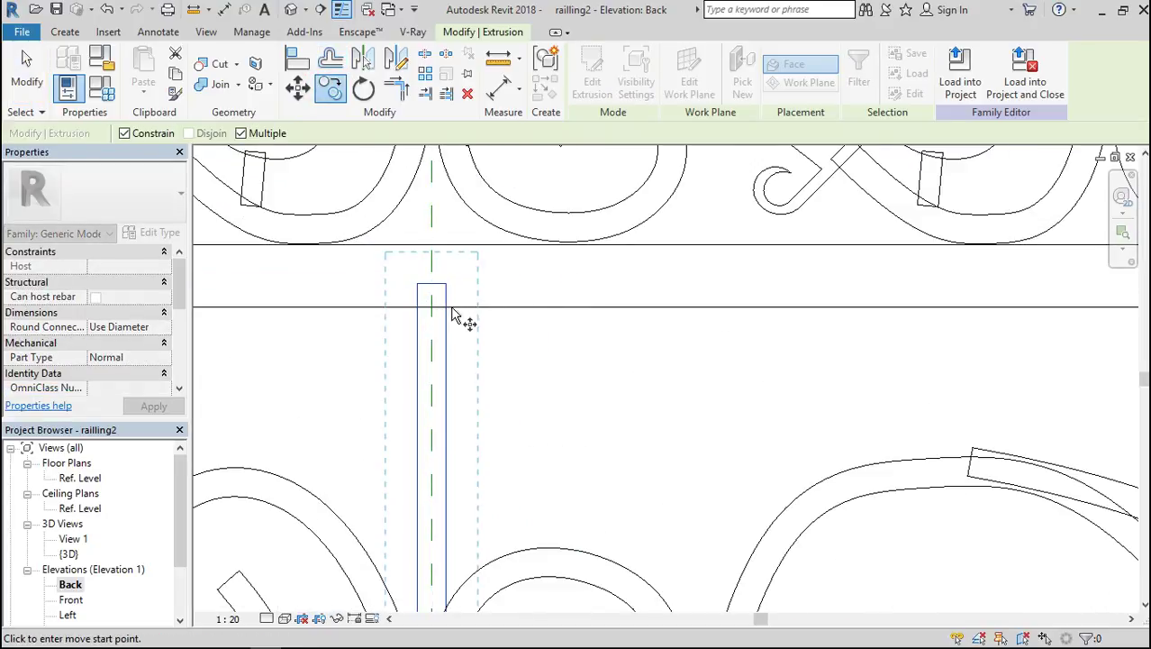
left_click(432, 313)
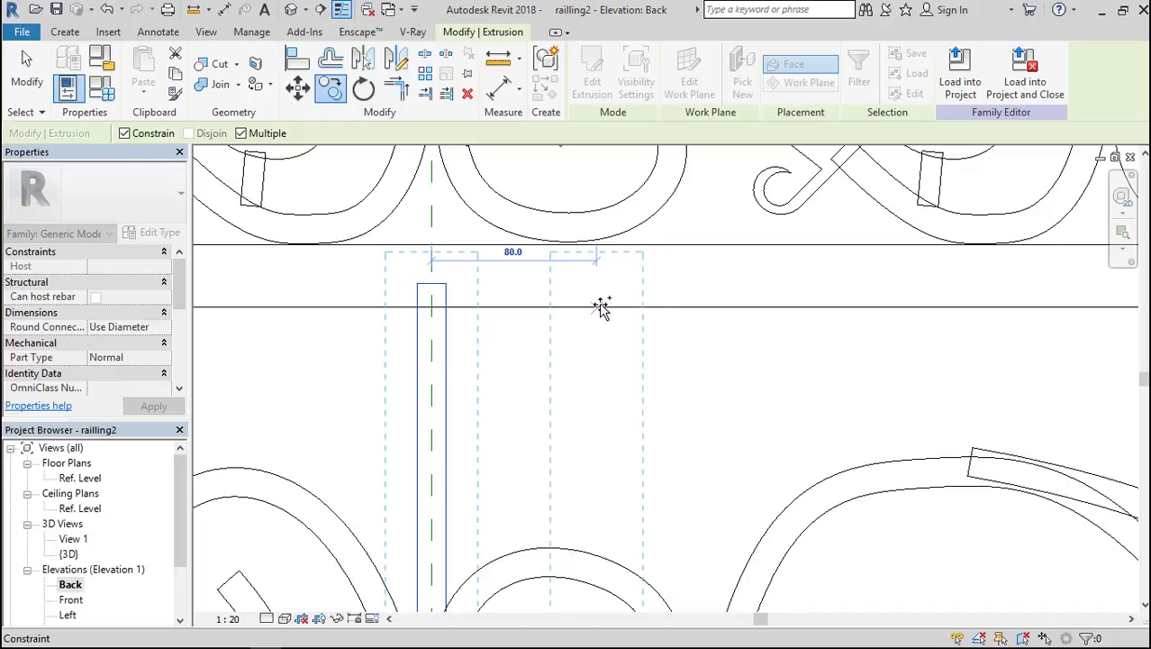
left_click(600, 307)
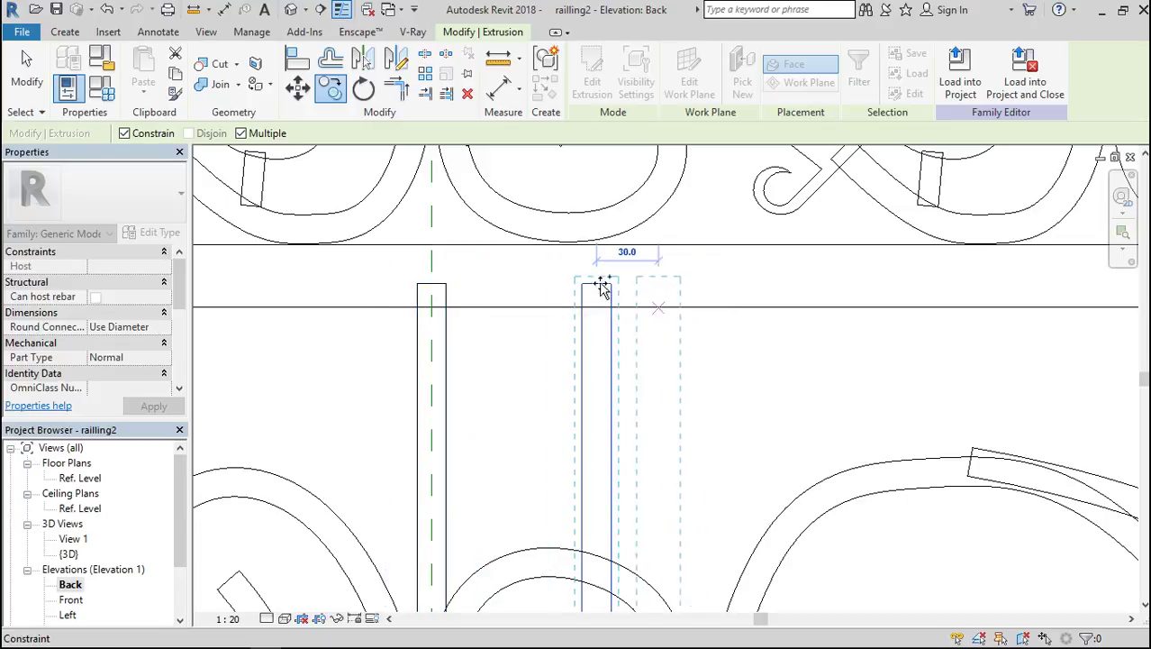
Add seven more copies of the rod pair at 80 spacing, continuing to the right inner post.
scroll(591, 286, "down", 4)
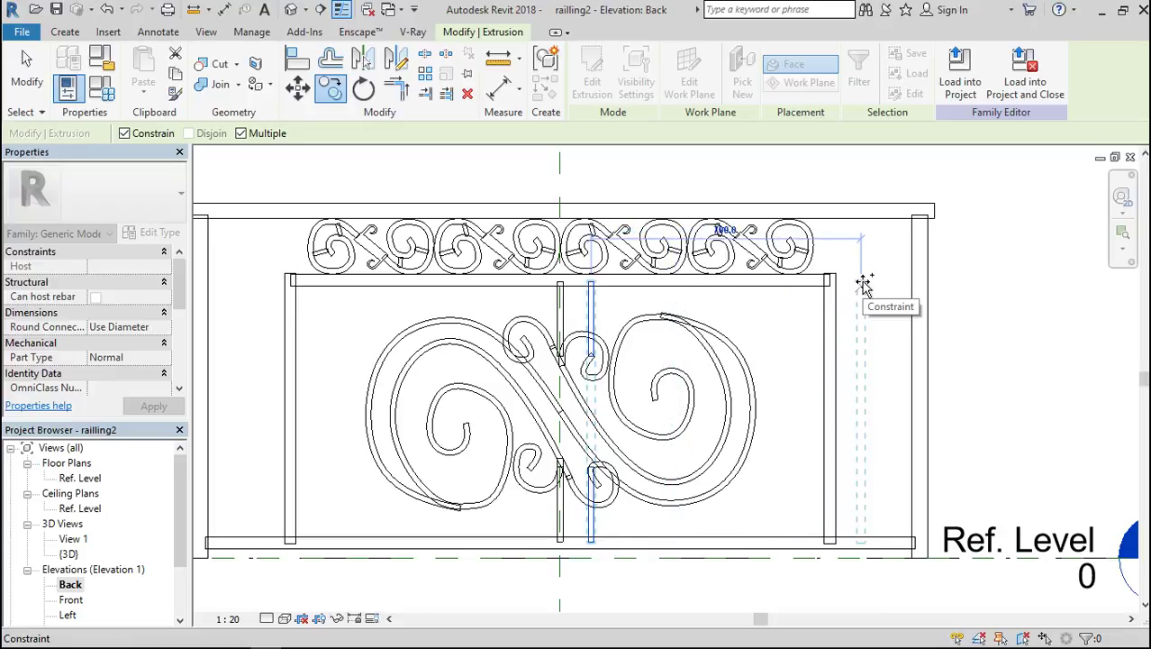
type("80")
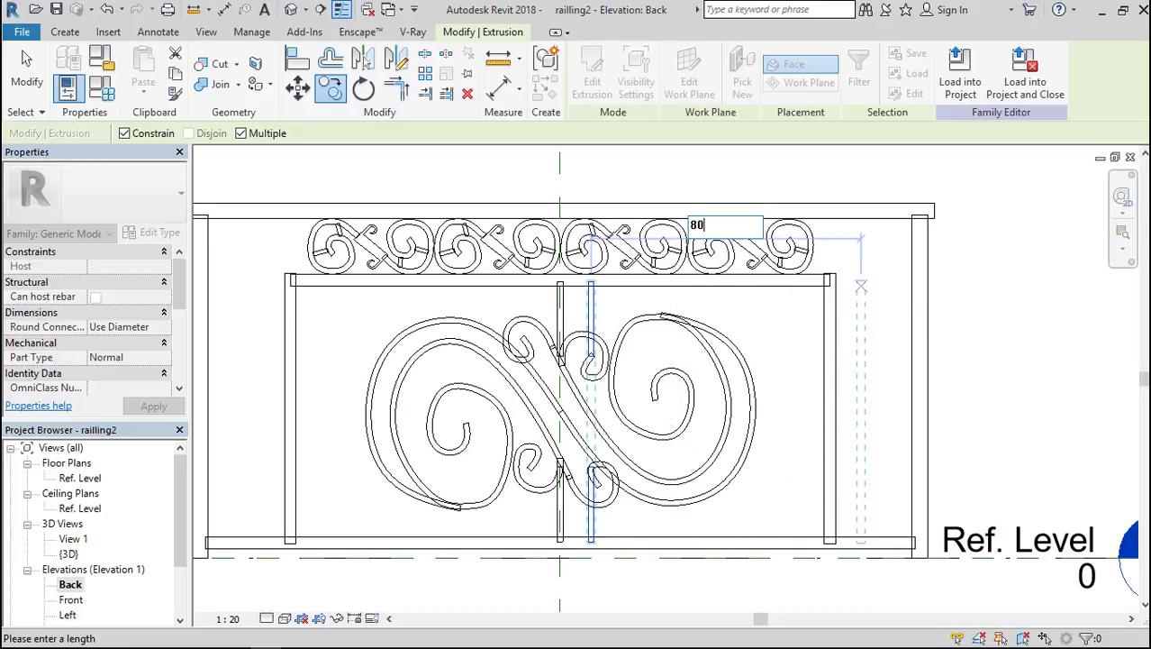
key("Return")
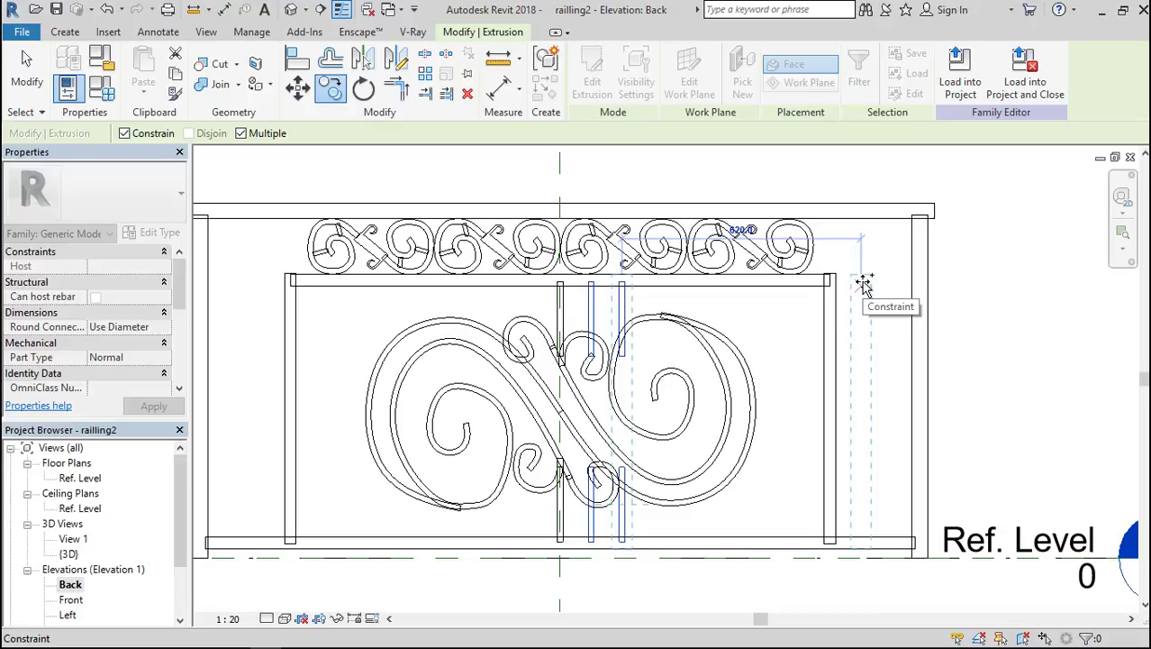
type("80")
key("Return")
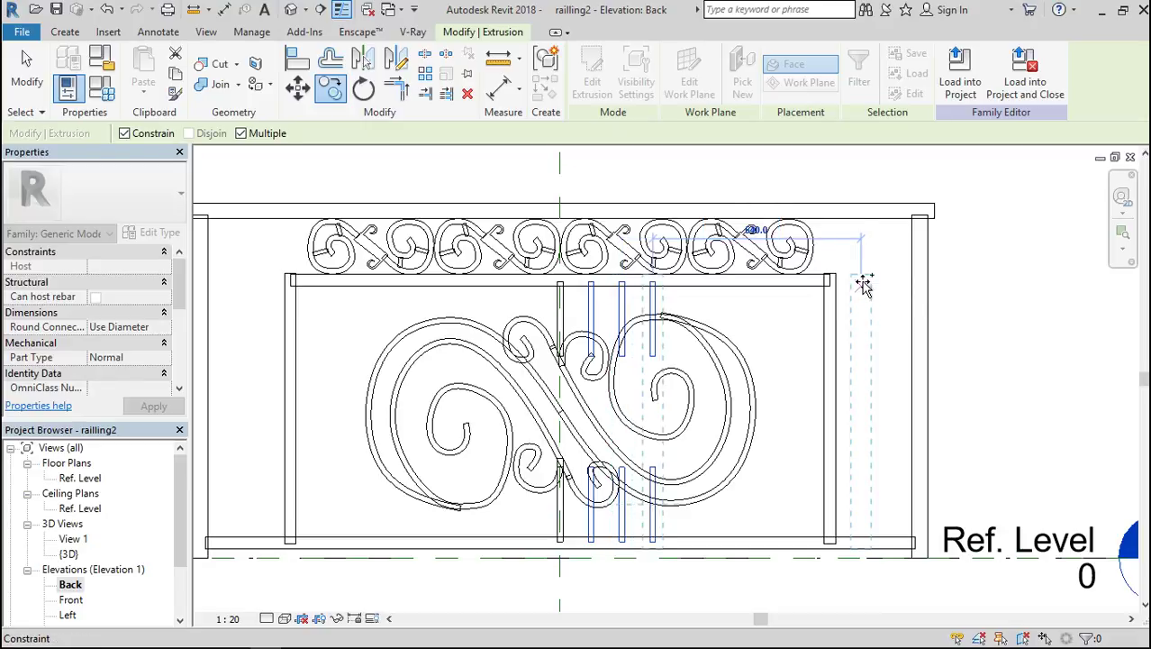
type("80")
key("Return")
type("80")
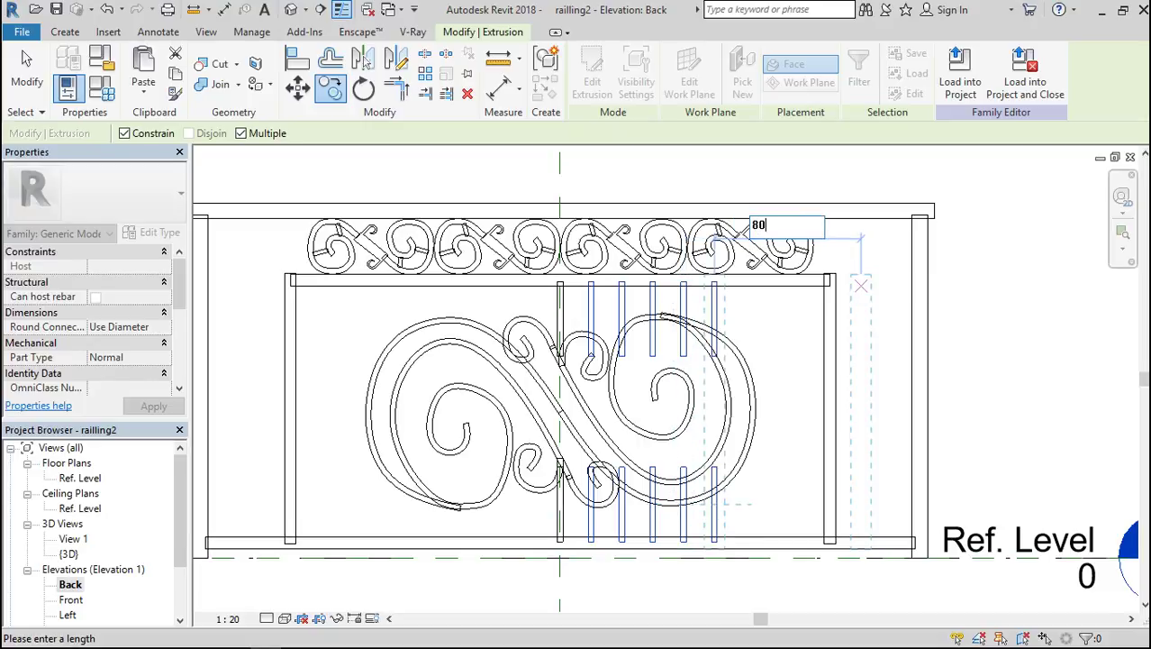
key("Return")
type("80")
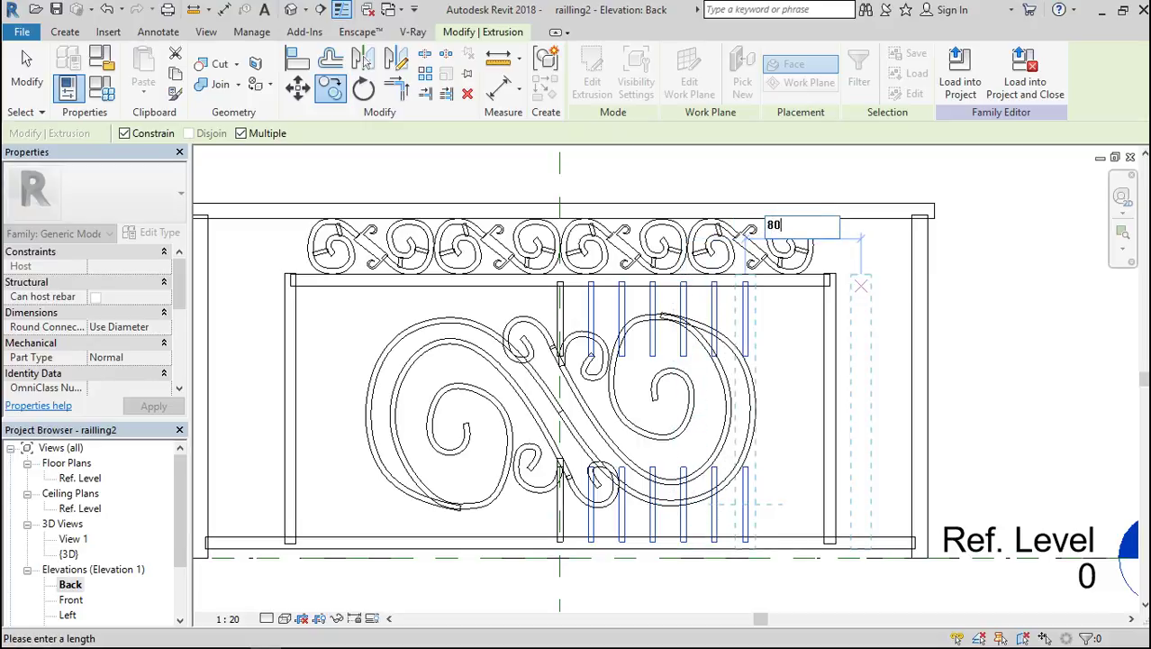
key("Return")
type("80")
key("Return")
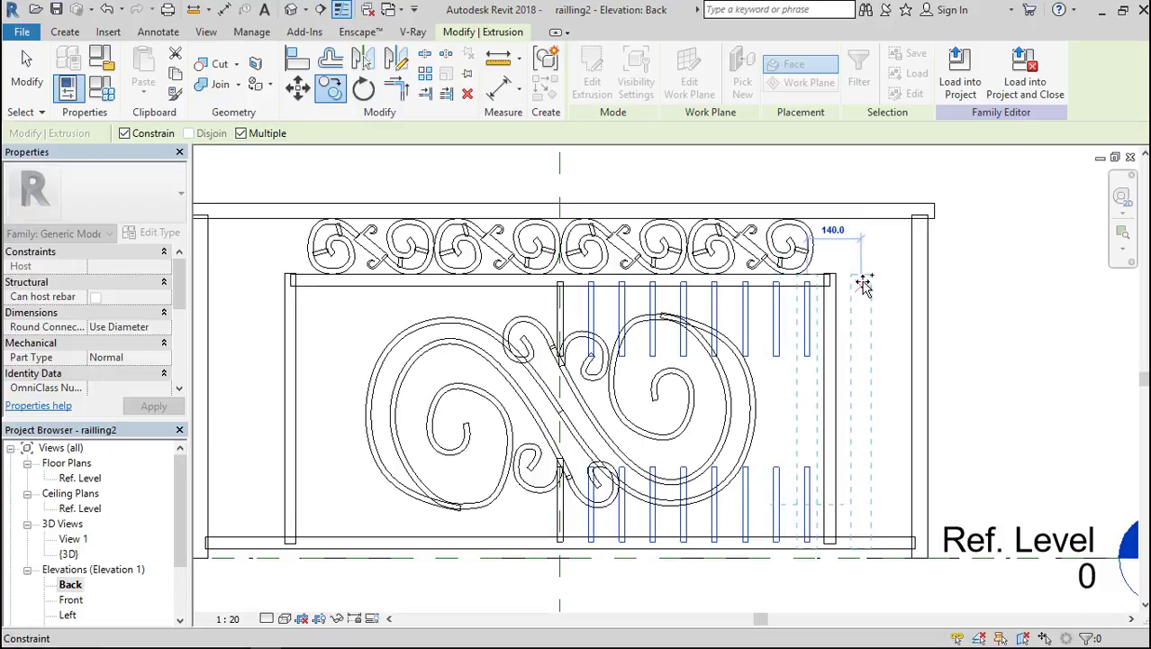
key("Escape")
key("Escape")
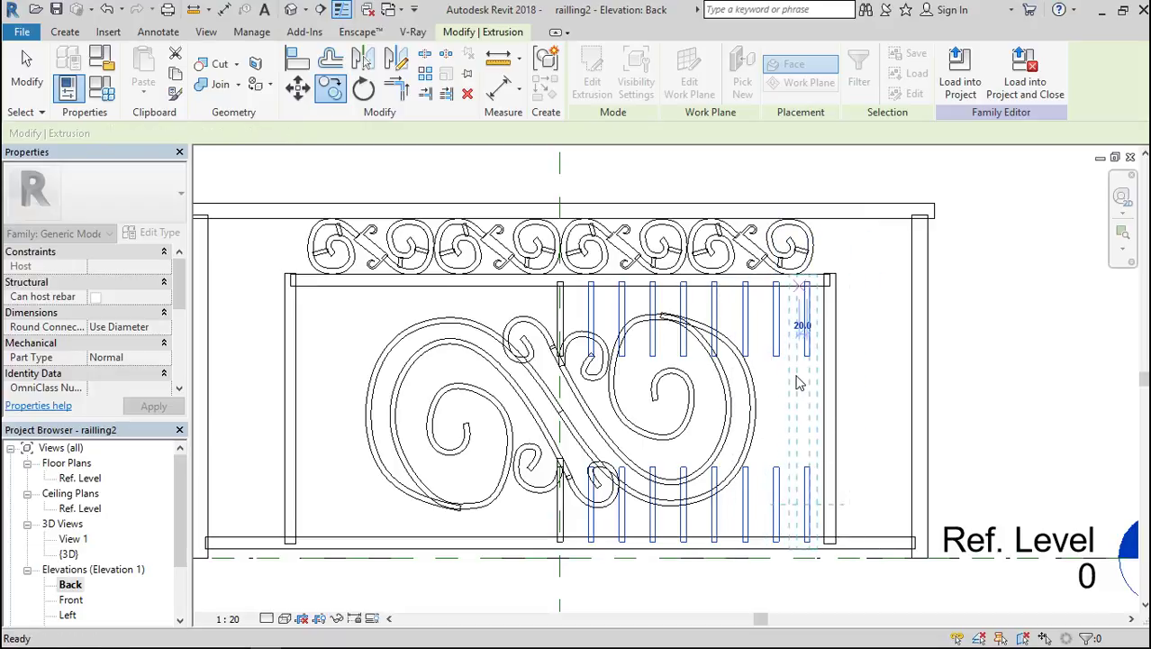
Delete the two upper rods nearest the right inner post.
scroll(780, 382, "up", 3)
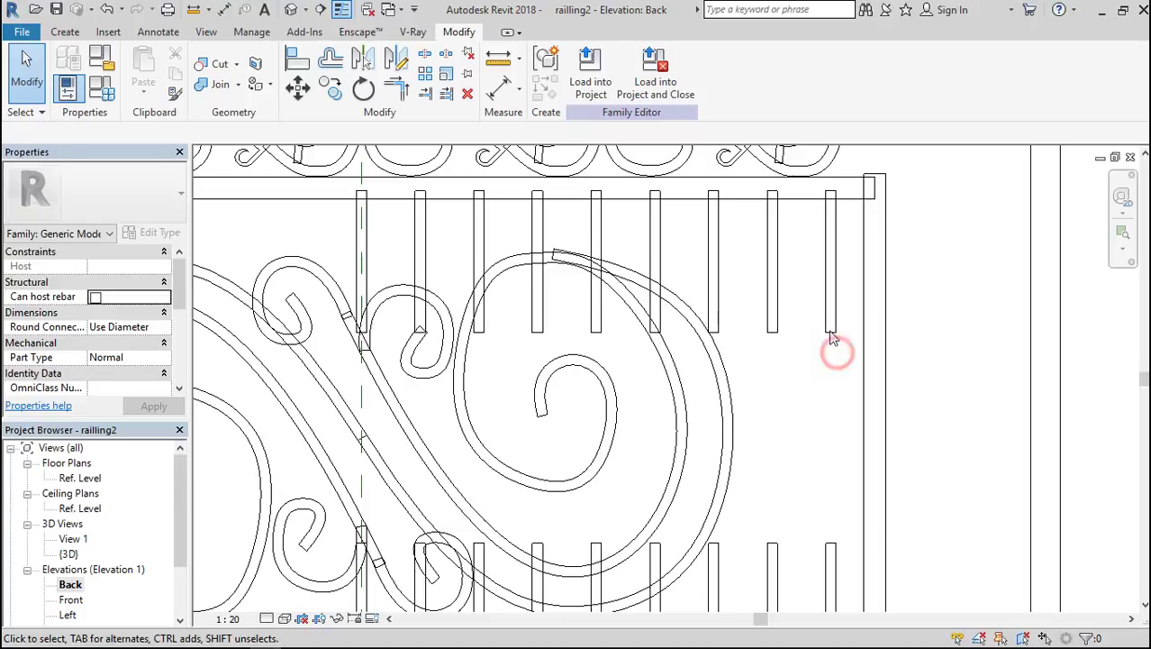
left_click_drag(834, 337, 757, 322)
key("Delete")
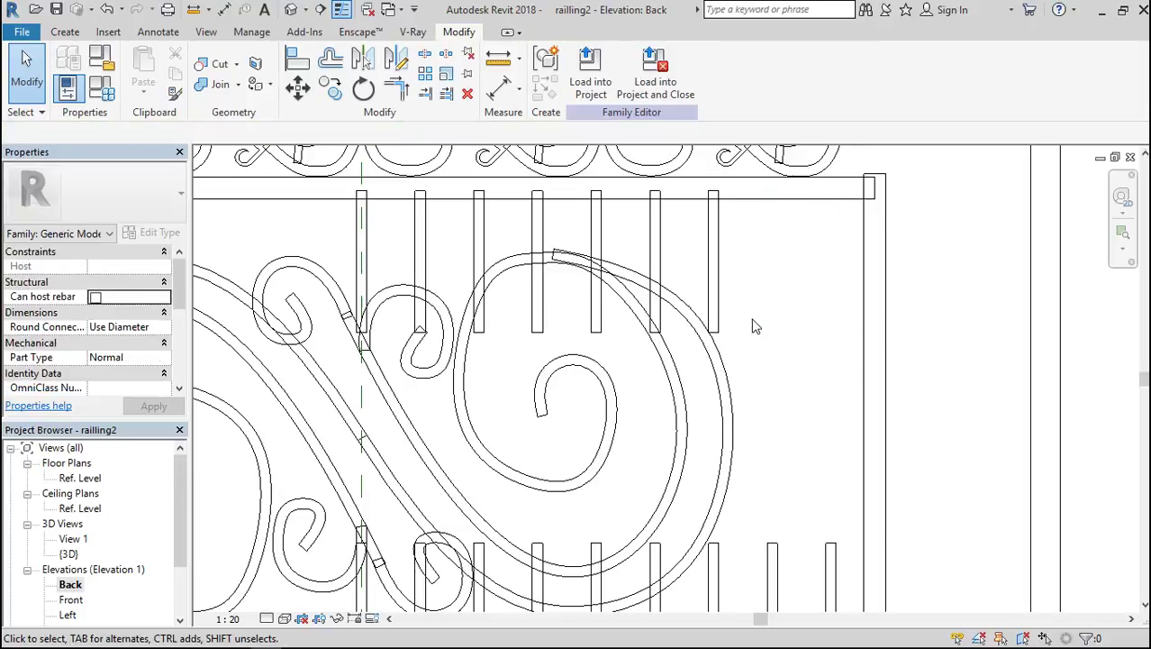
Stretch the two lower rods nearest the right inner post up into the upper rail, to an extrusion end of 716.2.
left_click(772, 551)
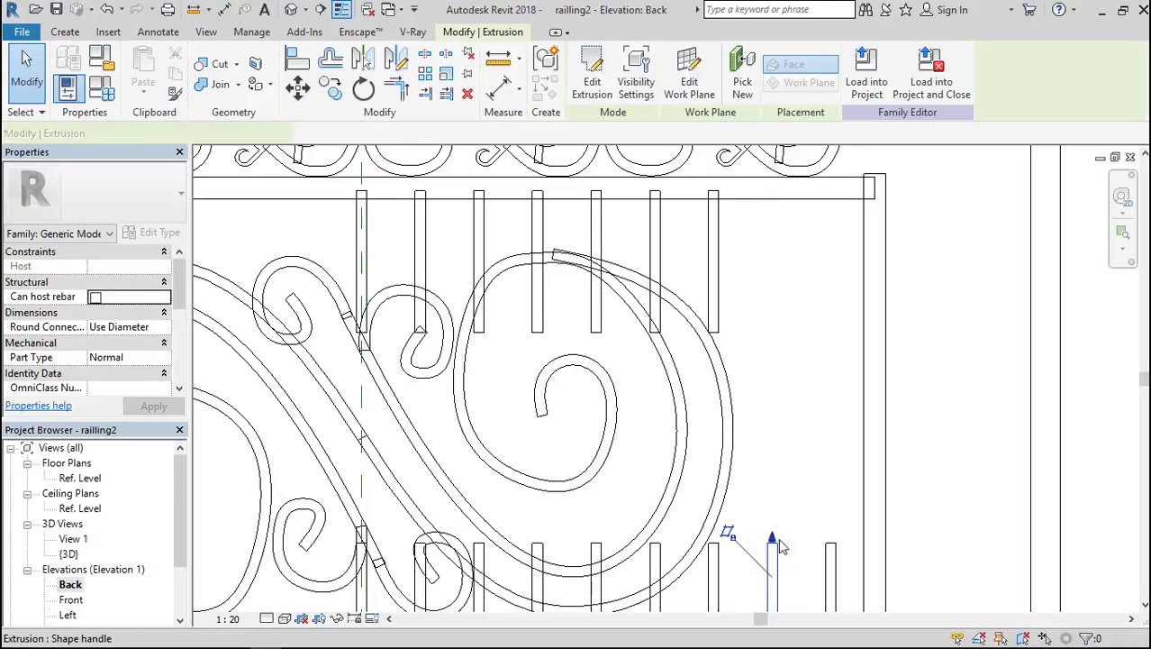
left_click_drag(772, 544, 766, 187)
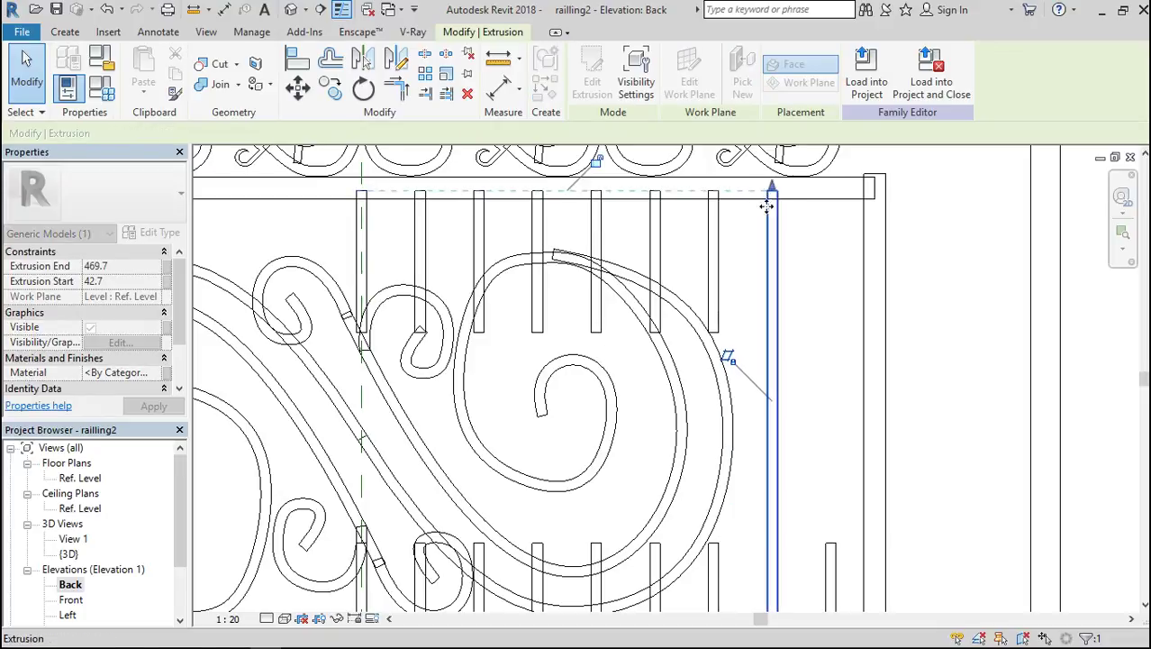
left_click(831, 565)
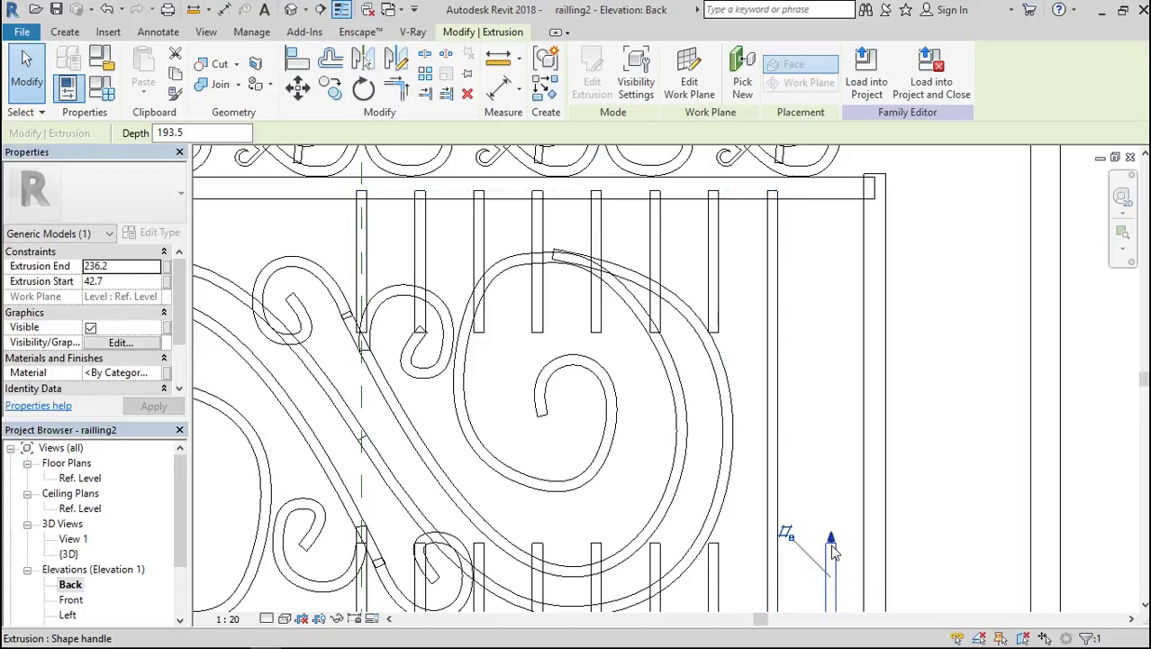
left_click_drag(832, 539, 813, 201)
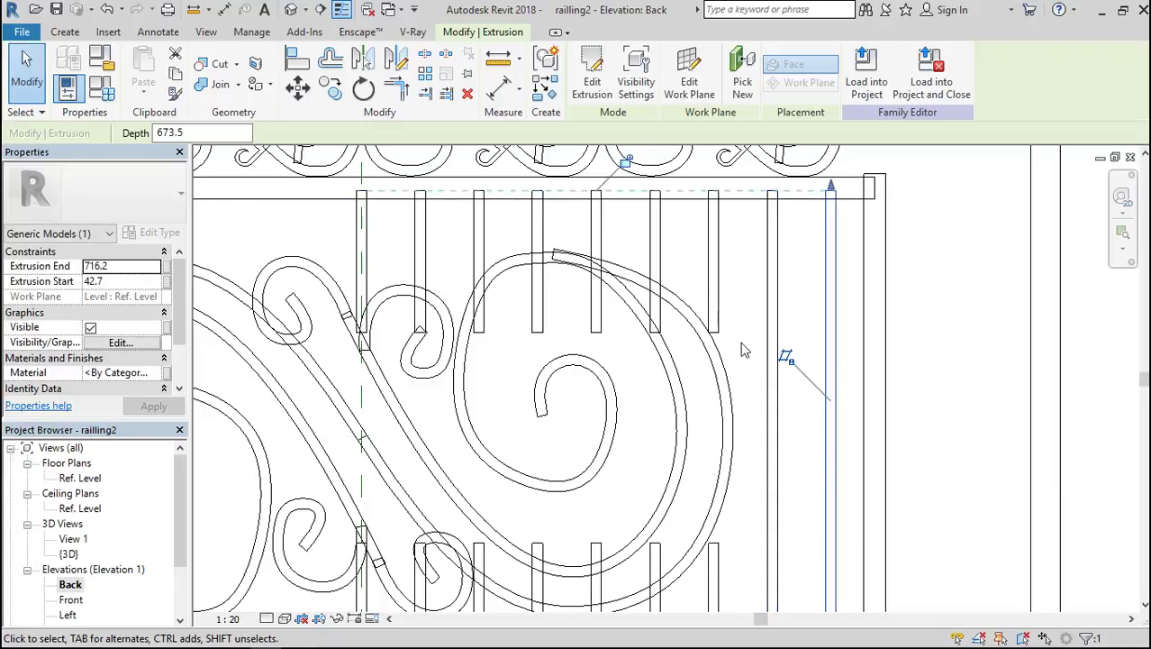
Fit the rod pair beside the full-height rods to the scroll's outer curve, with upper rod start about 18.5 and lower rod end about 274.6.
left_click(720, 304)
left_click_drag(714, 331, 717, 358)
scroll(712, 359, "up", 3)
scroll(714, 358, "down", 3)
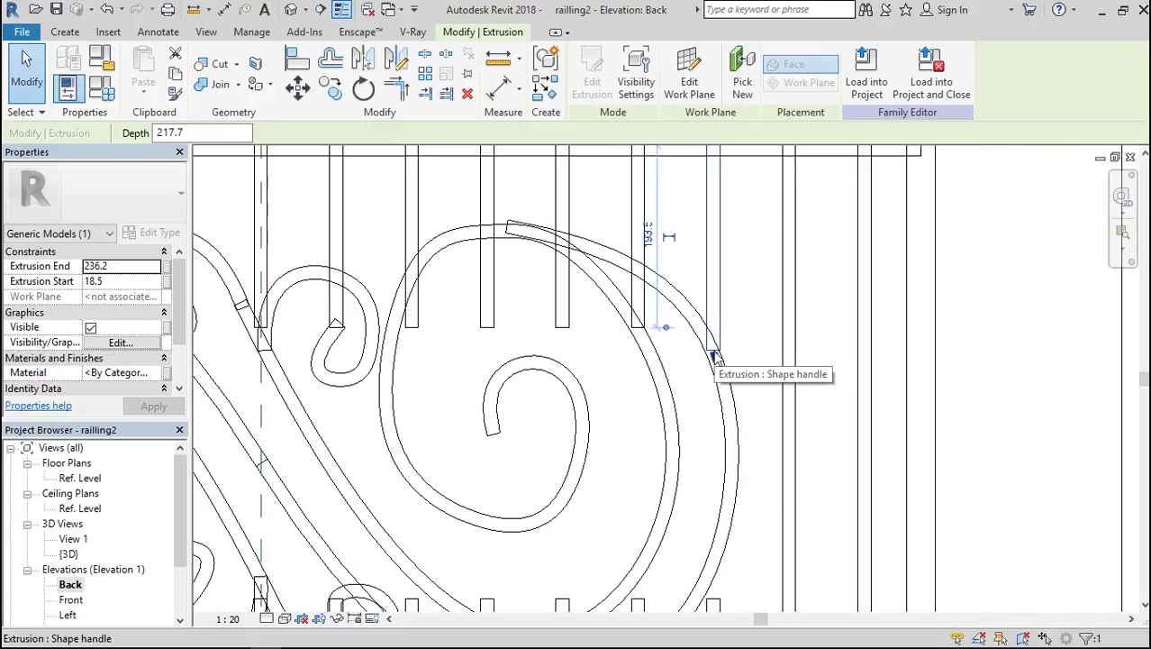
left_click(714, 540)
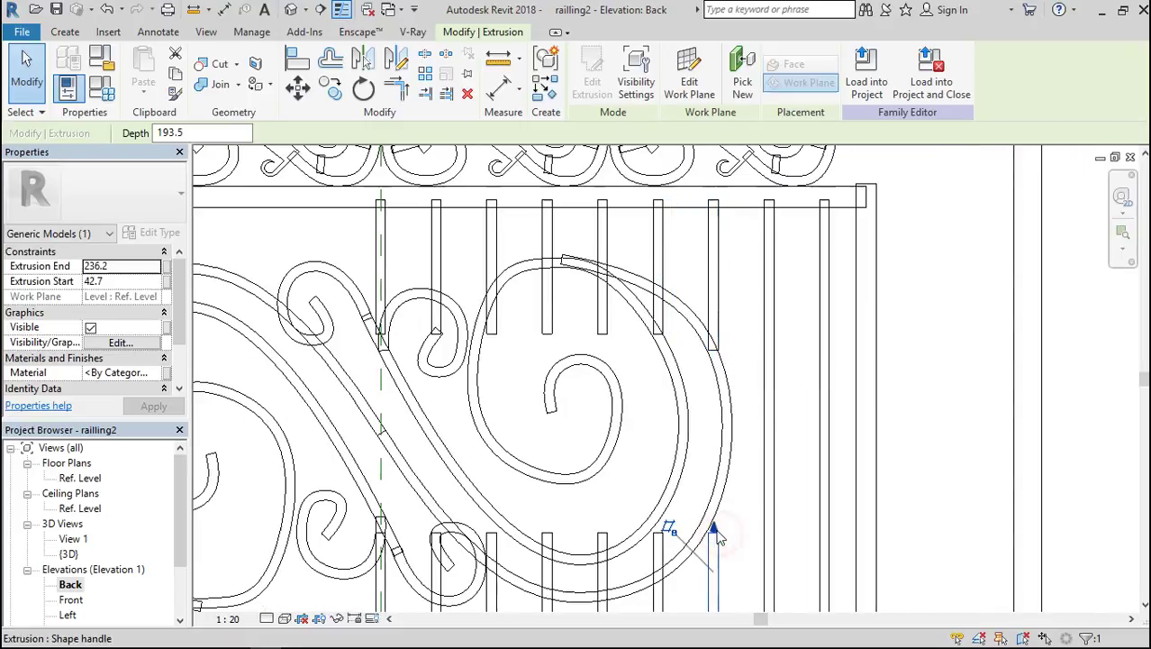
left_click_drag(714, 524, 713, 512)
scroll(716, 506, "up", 3)
scroll(714, 512, "down", 3)
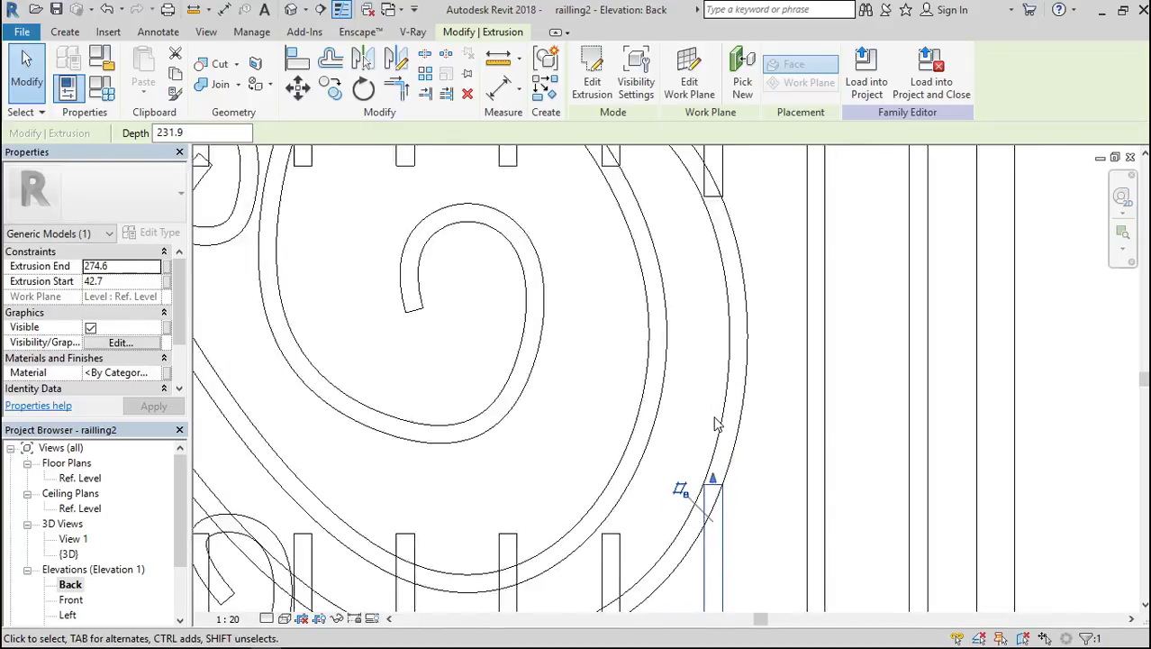
Fit the next rod pair inward to the scroll's outer curve, with lower rod end about 175.3 and upper rod start about 108.2.
left_click(625, 541)
left_click_drag(623, 516, 623, 592)
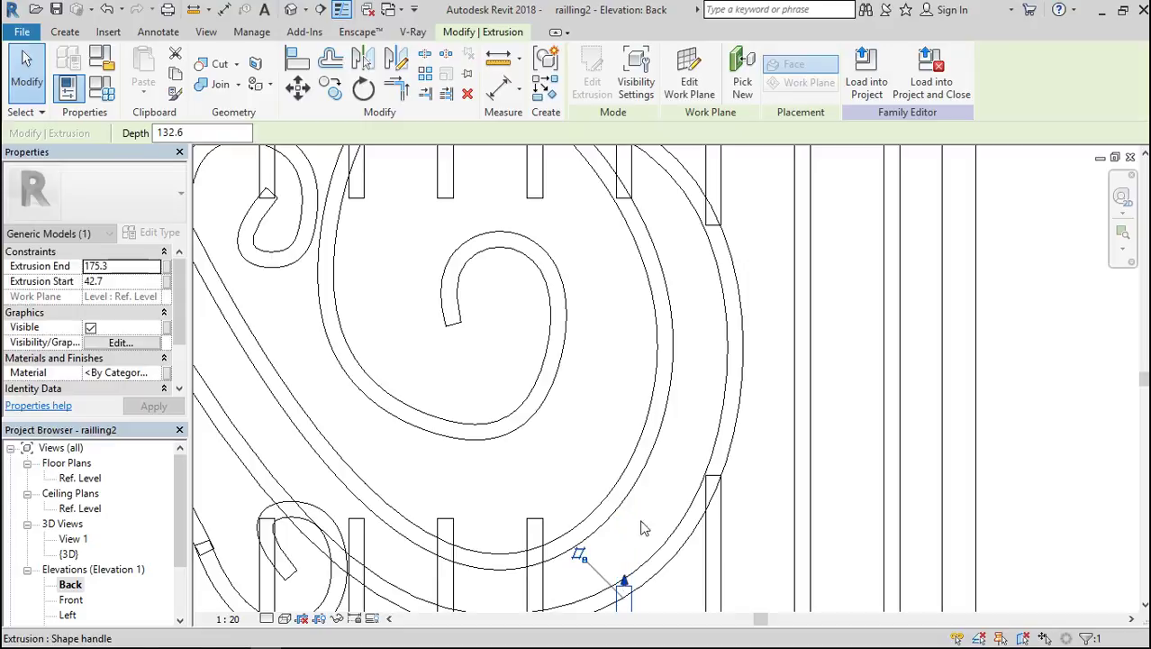
scroll(612, 536, "down", 2)
scroll(622, 258, "up", 2)
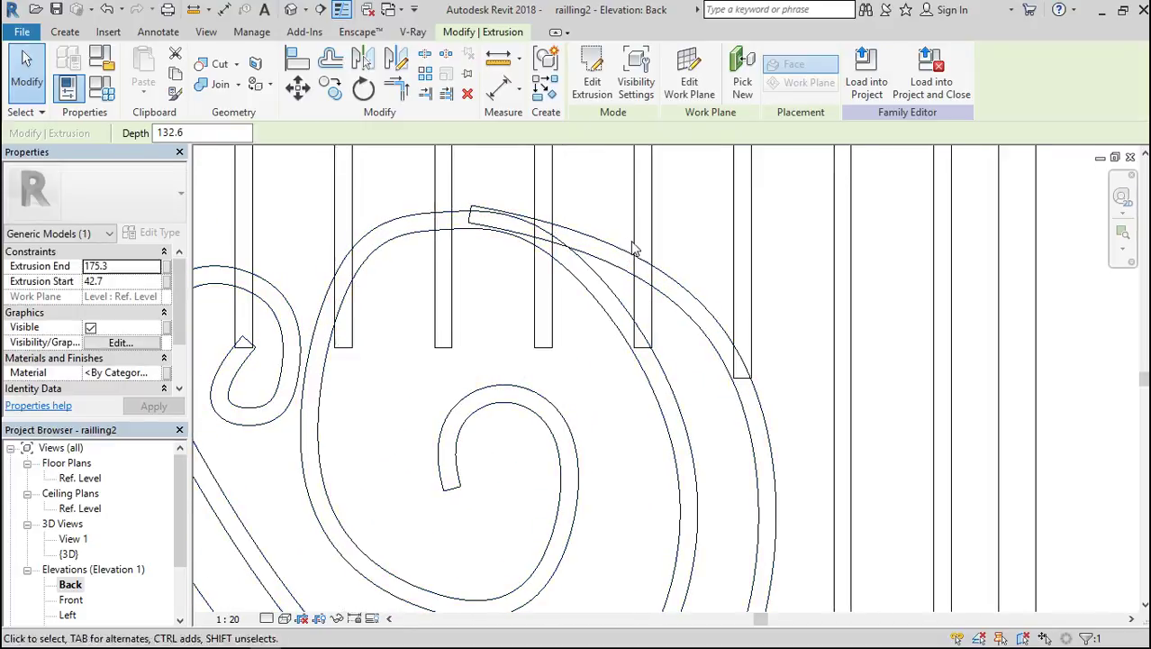
left_click(638, 248)
left_click_drag(645, 359, 645, 273)
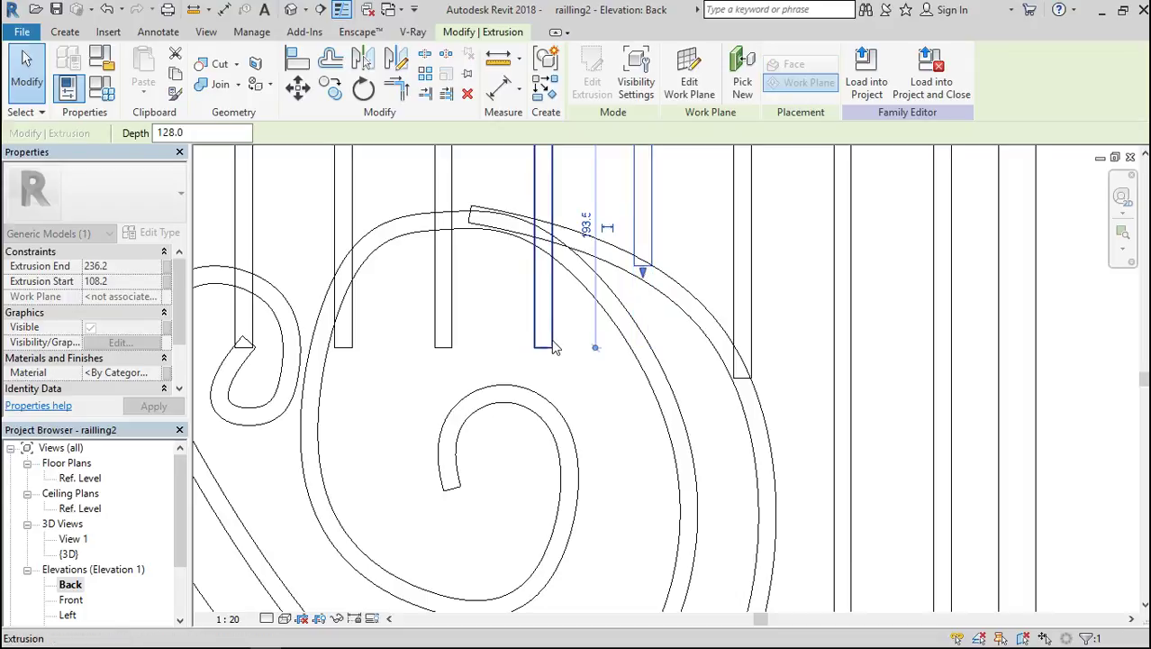
Shorten the two upper rods above the right scroll's crest to its outer curve, with depths about 99.6 and 92.8.
left_click(549, 335)
left_click_drag(537, 281, 542, 236)
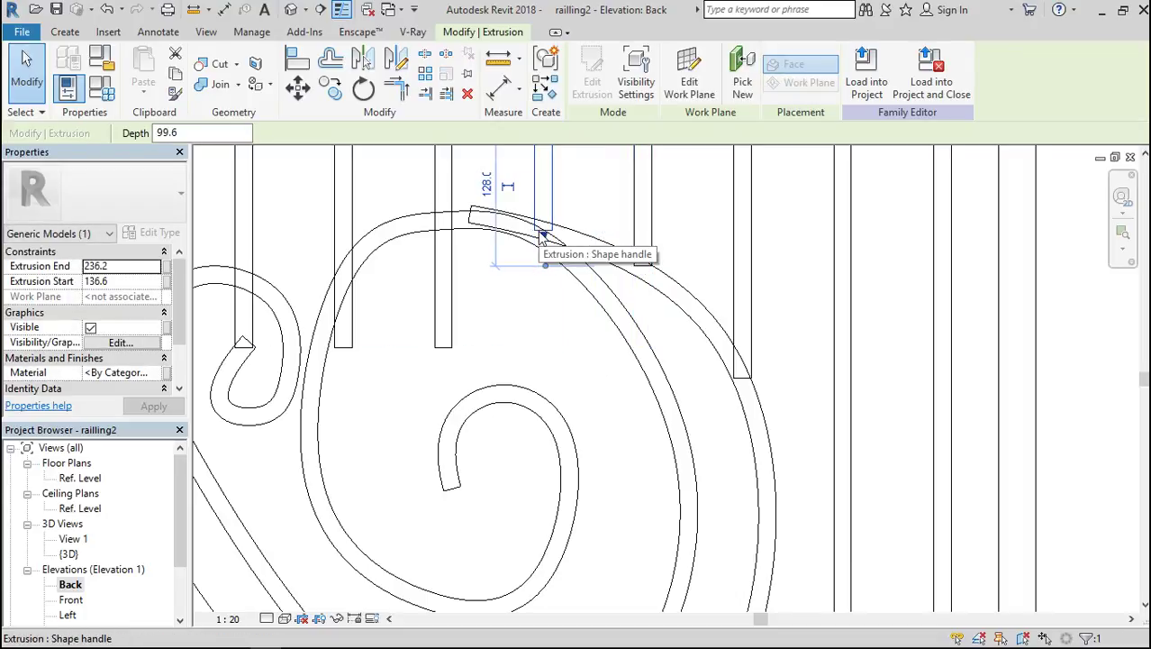
left_click(455, 339)
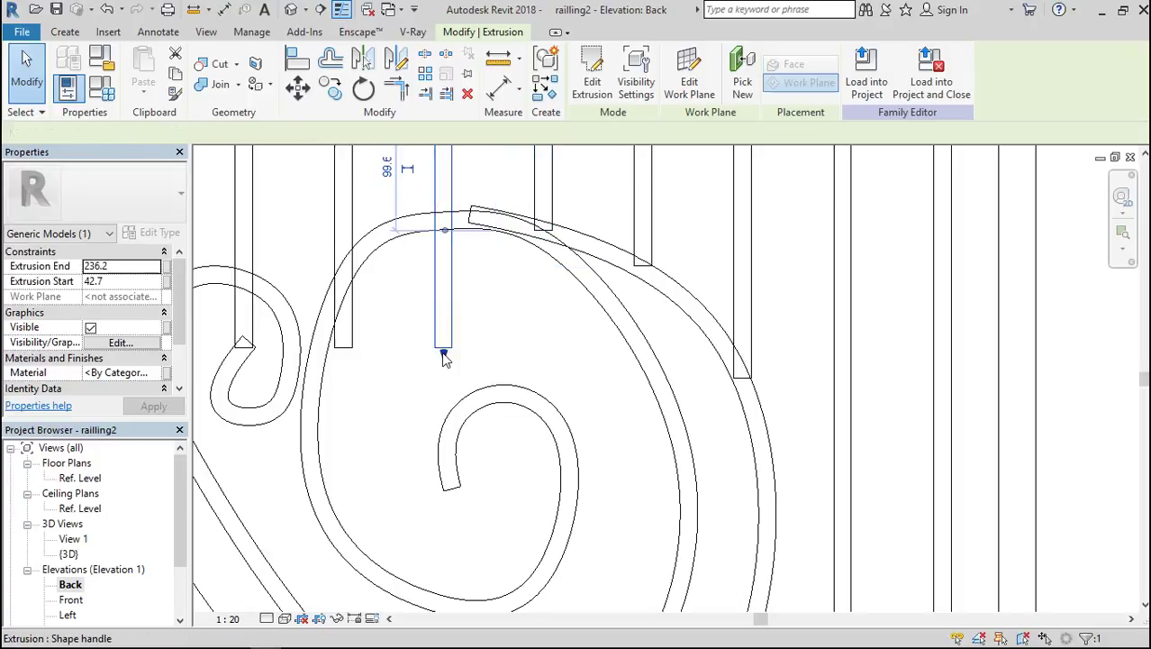
left_click_drag(442, 351, 440, 223)
Shorten the next two upper rods toward the centre to the large scroll and the small curl, with extrusion starts about 100.7.
left_click(345, 350)
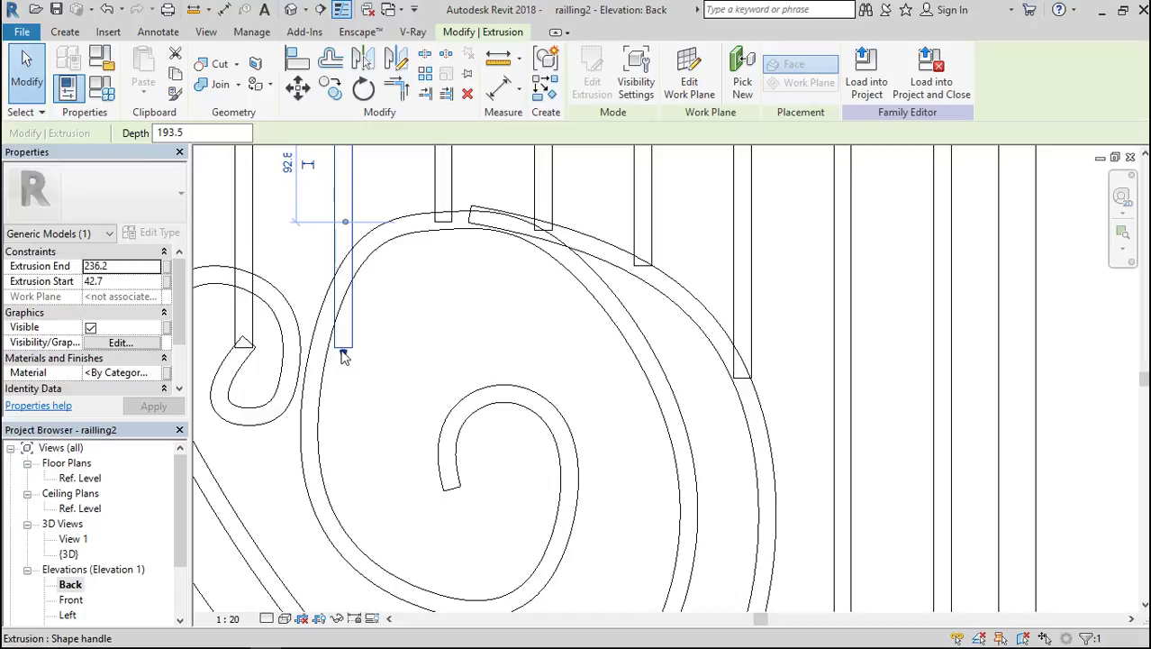
left_click_drag(345, 351, 345, 282)
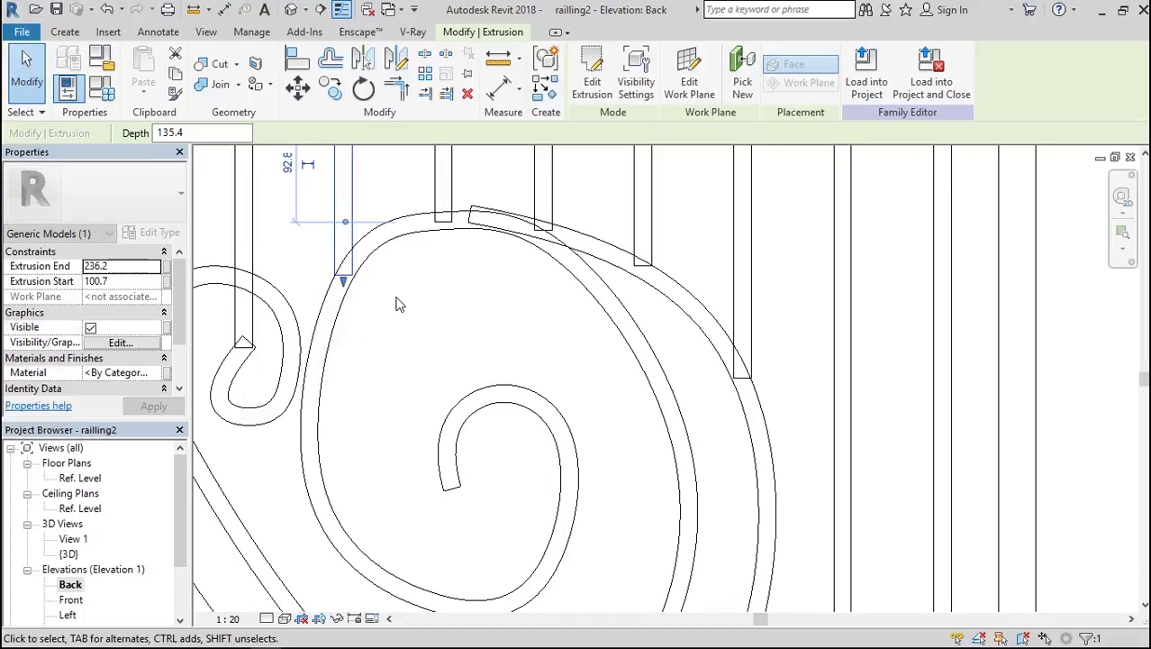
scroll(398, 304, "down", 3)
left_click(293, 321)
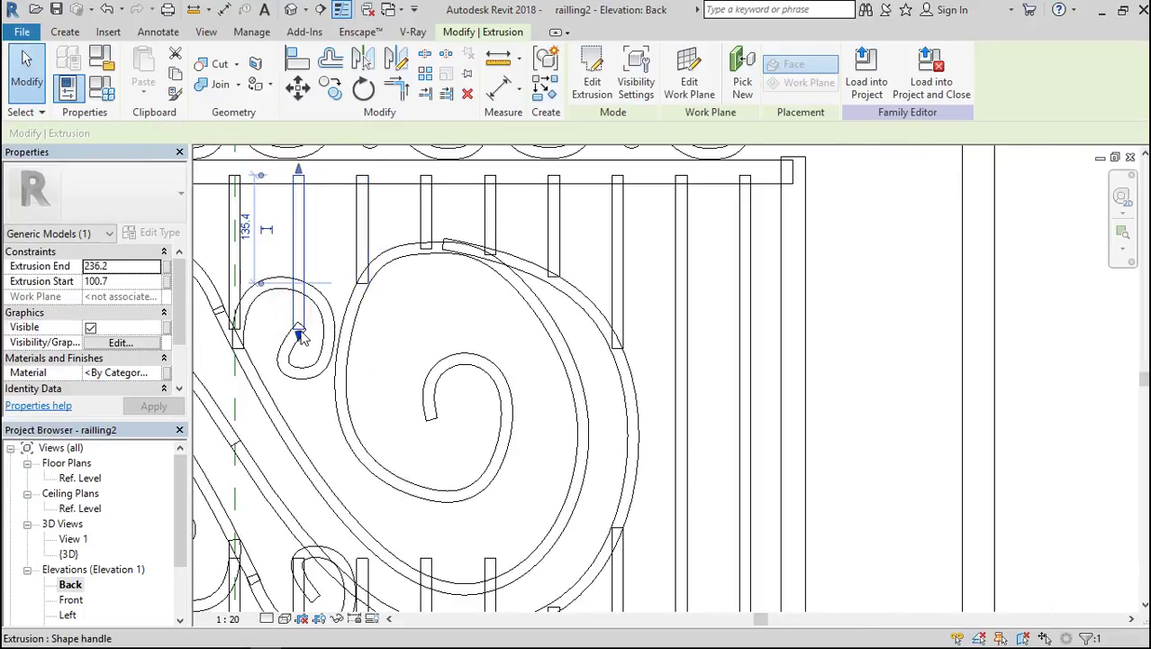
left_click_drag(298, 326, 300, 285)
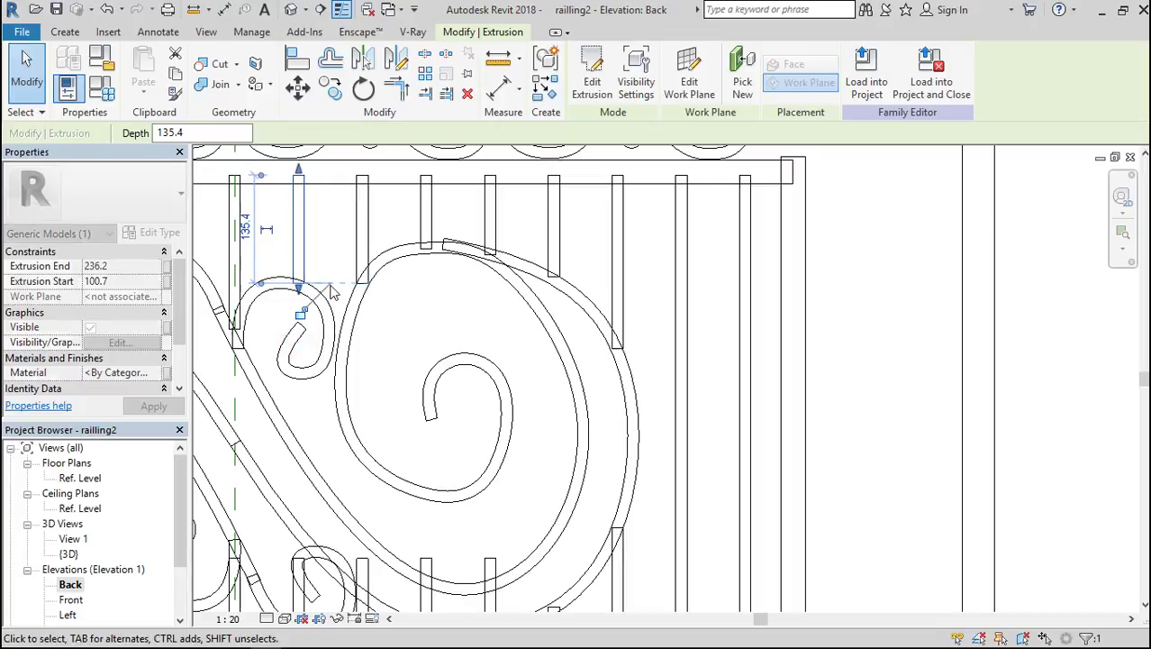
Shorten three lower rods under the right scroll to its outer curve, with extrusion end about 191.9 nearest the centre and 143.2 farthest.
scroll(343, 242, "down", 2)
scroll(342, 241, "down", 3)
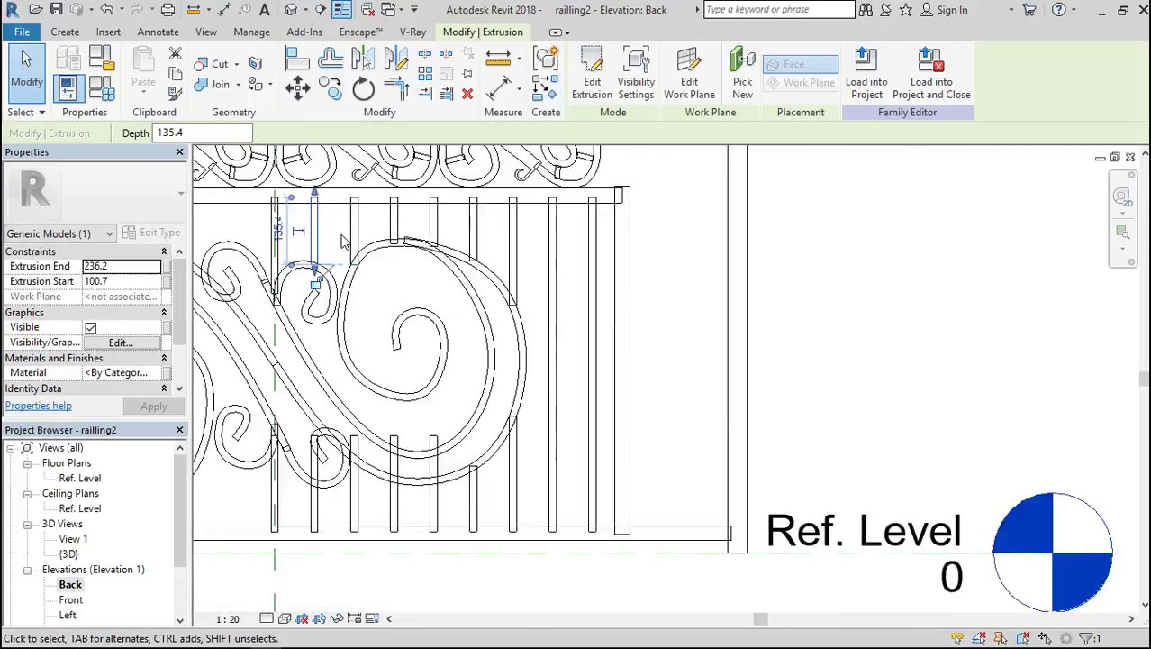
scroll(356, 416, "up", 5)
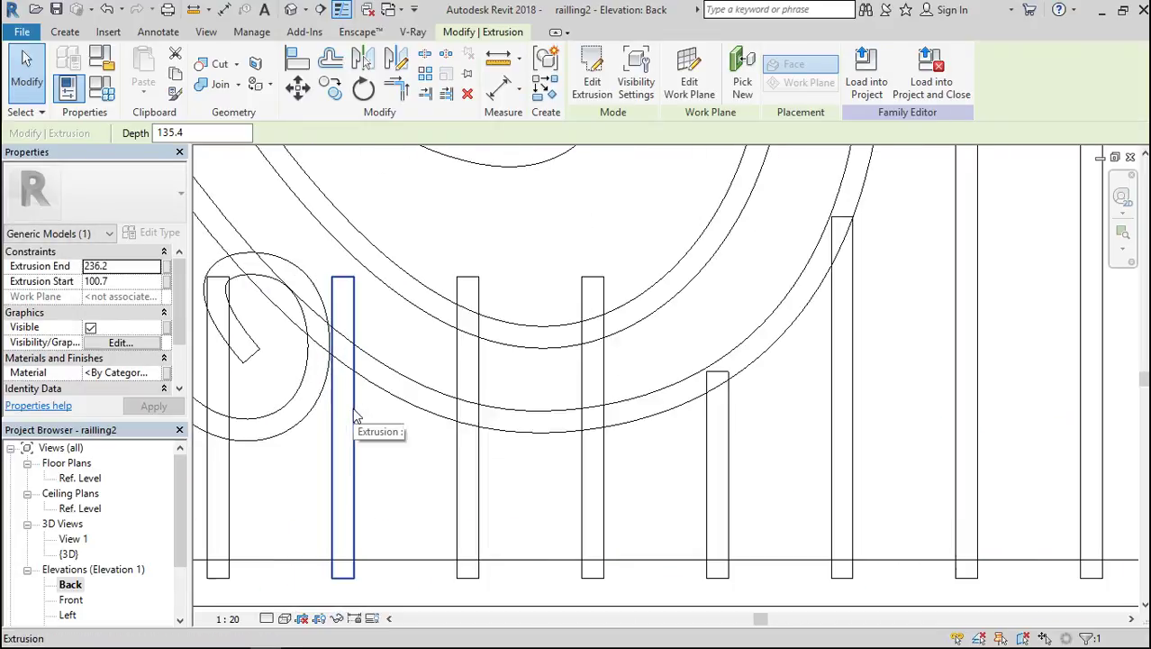
left_click(353, 286)
left_click_drag(342, 269, 342, 345)
left_click(458, 360)
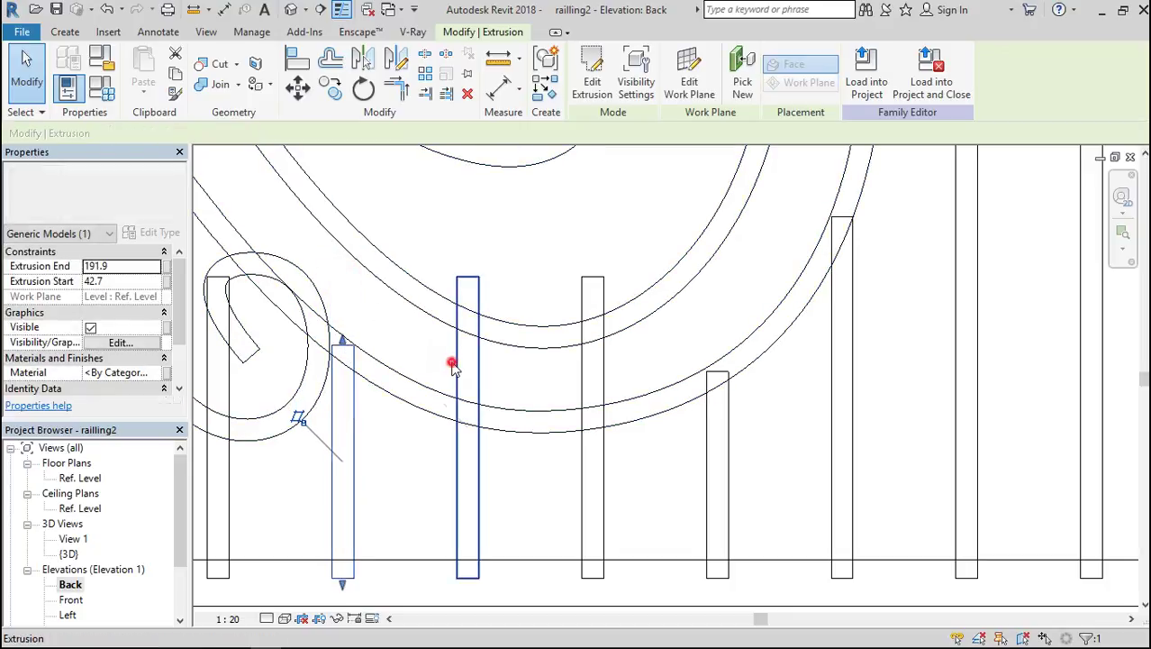
left_click_drag(468, 271, 469, 406)
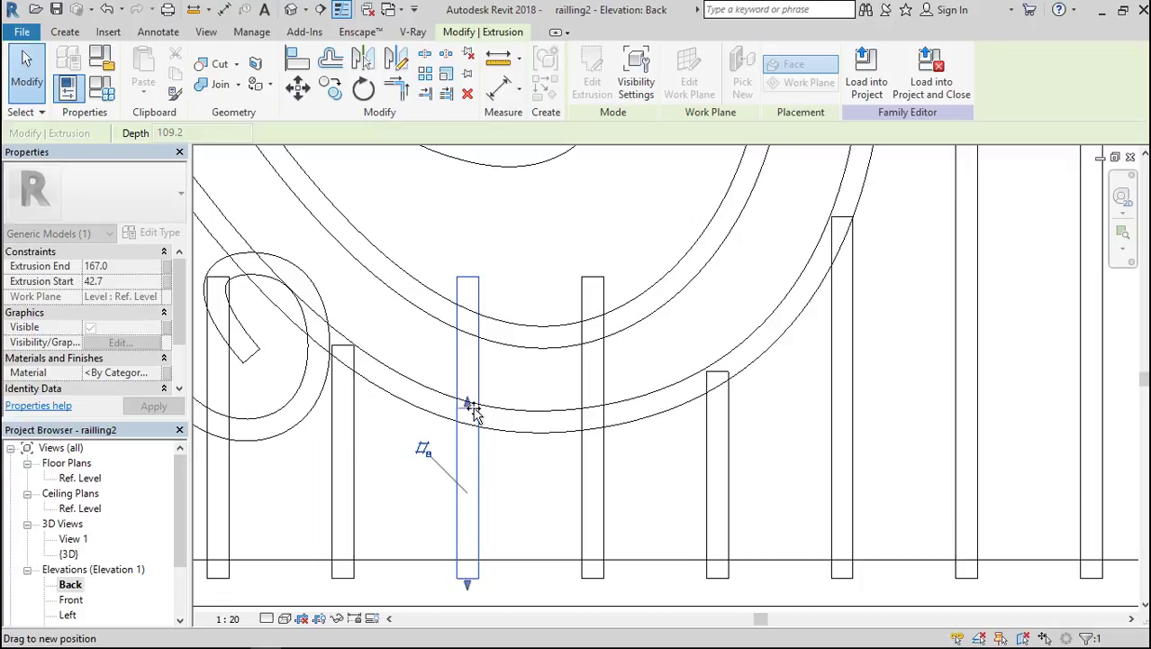
left_click(596, 281)
left_click_drag(593, 275, 593, 417)
Shorten the lower rod beside the central rod to the bottom of the small curl, with extrusion end about 143.2.
scroll(764, 321, "down", 3)
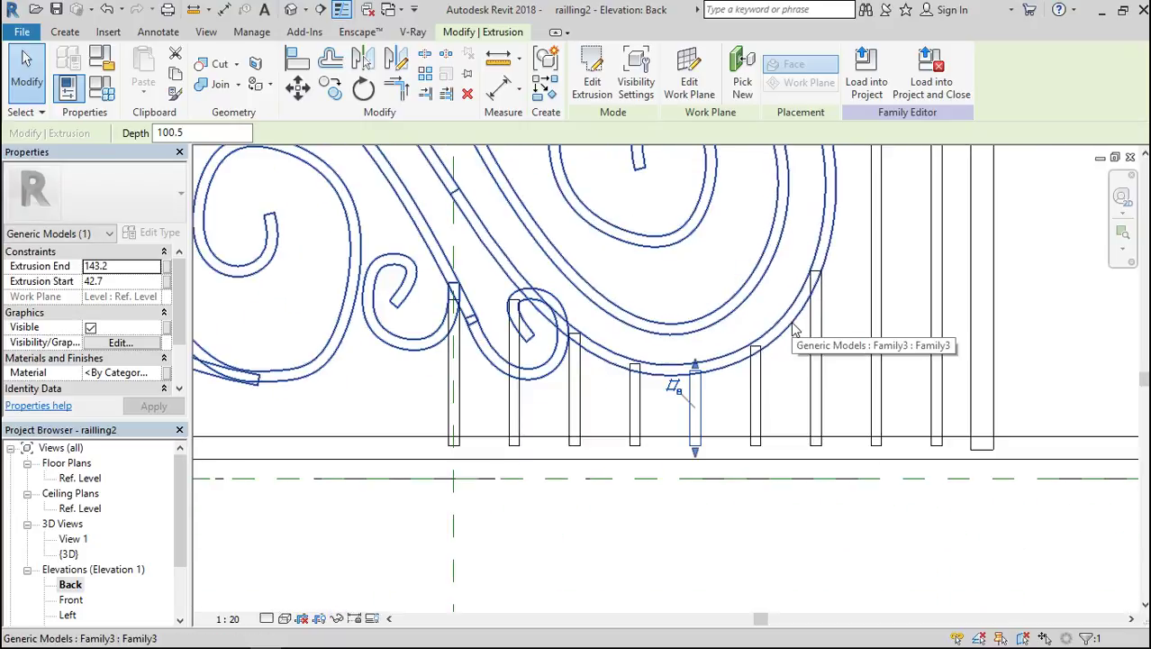
scroll(518, 333, "up", 1)
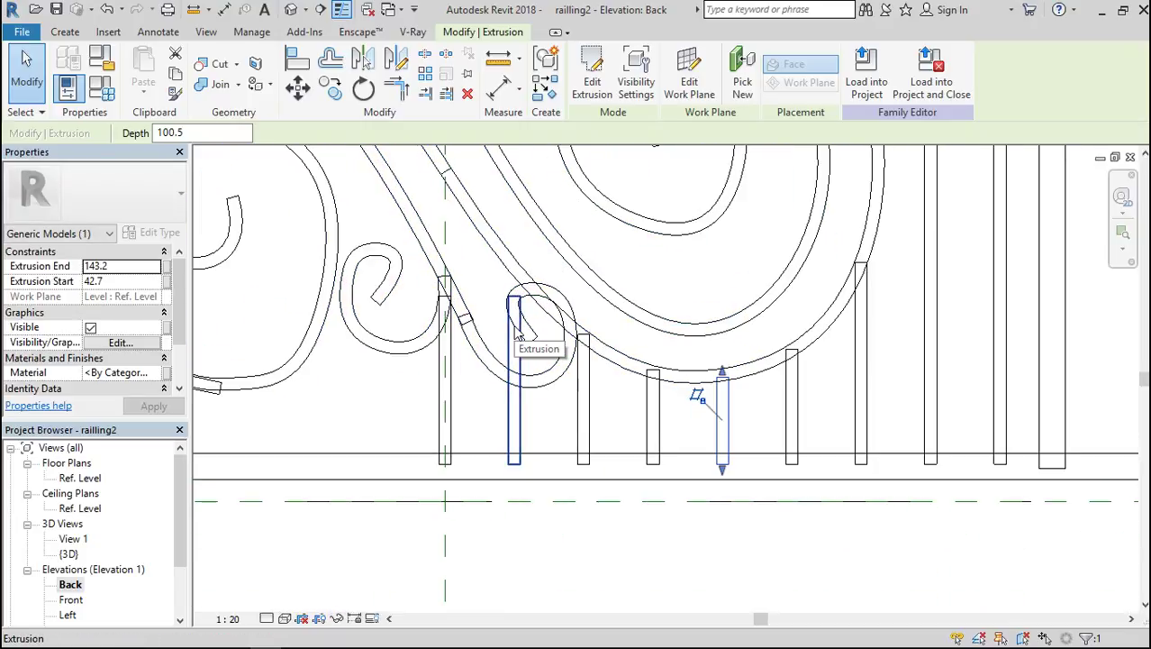
left_click(518, 334)
left_click_drag(514, 296, 524, 377)
scroll(603, 419, "down", 1)
scroll(604, 419, "down", 2)
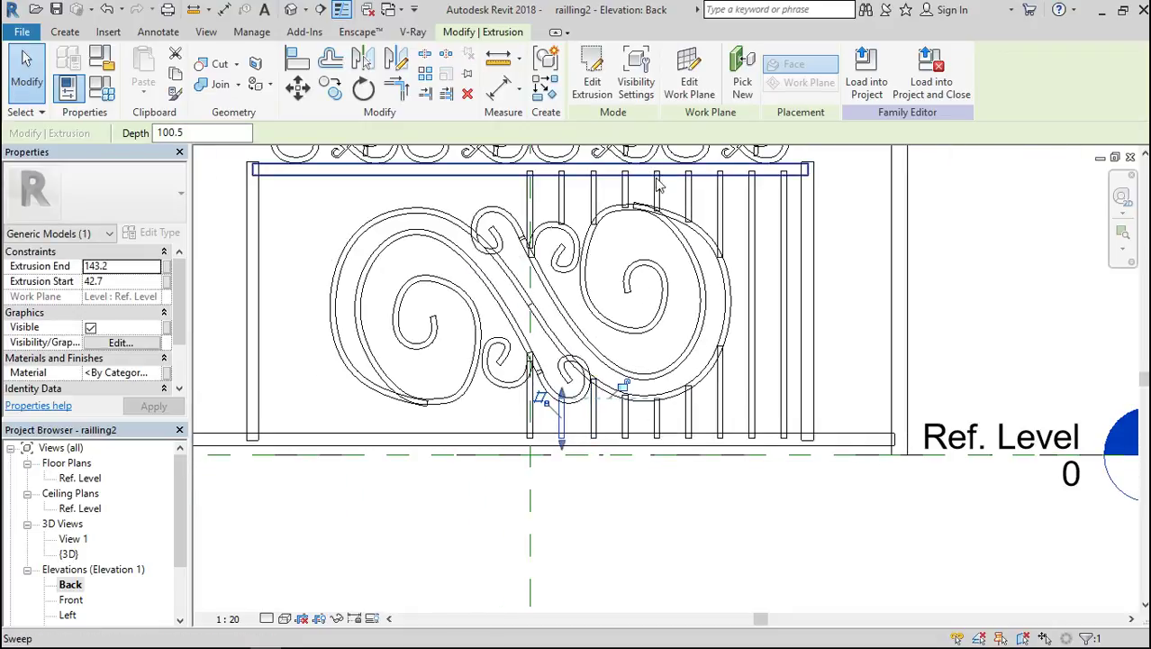
Mirror copies of all upper, lower and full-height rods right of the central rod across the Center (Left/Right) reference plane.
scroll(724, 201, "up", 3)
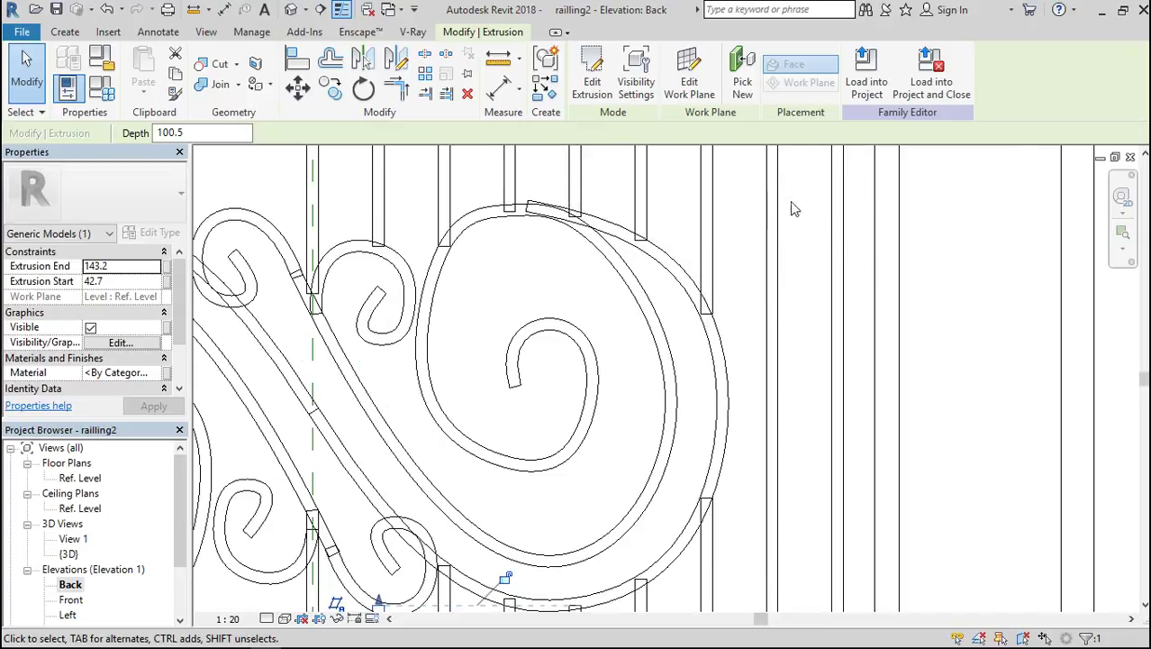
left_click(844, 214)
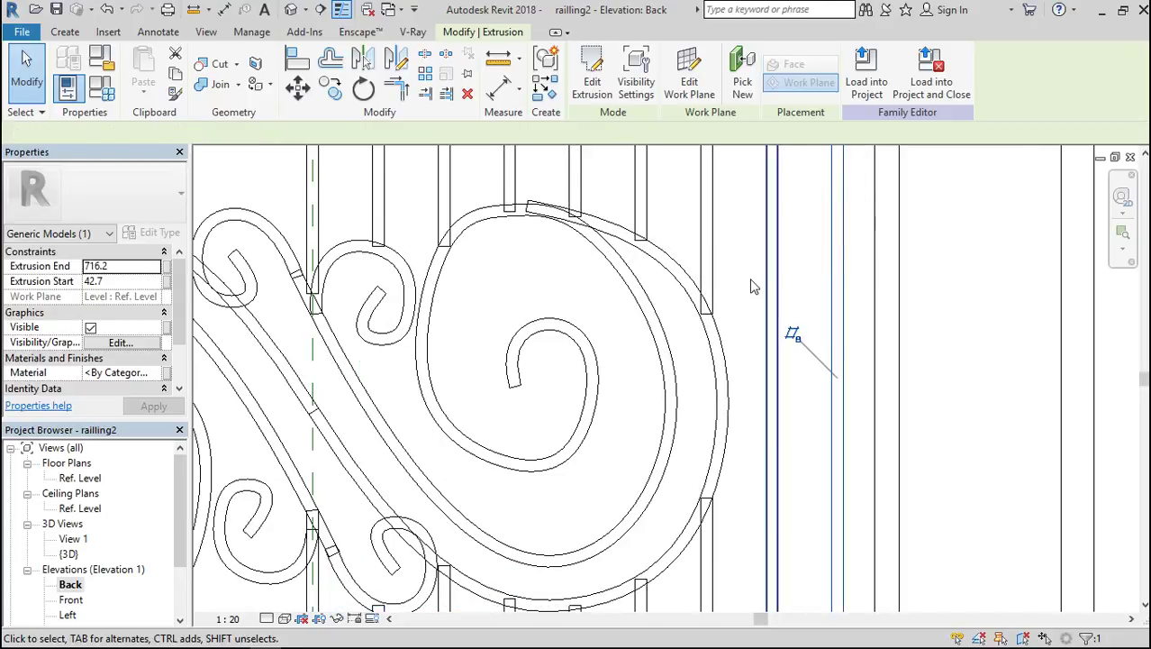
scroll(789, 202, "down", 2)
left_click_drag(341, 200, 845, 416)
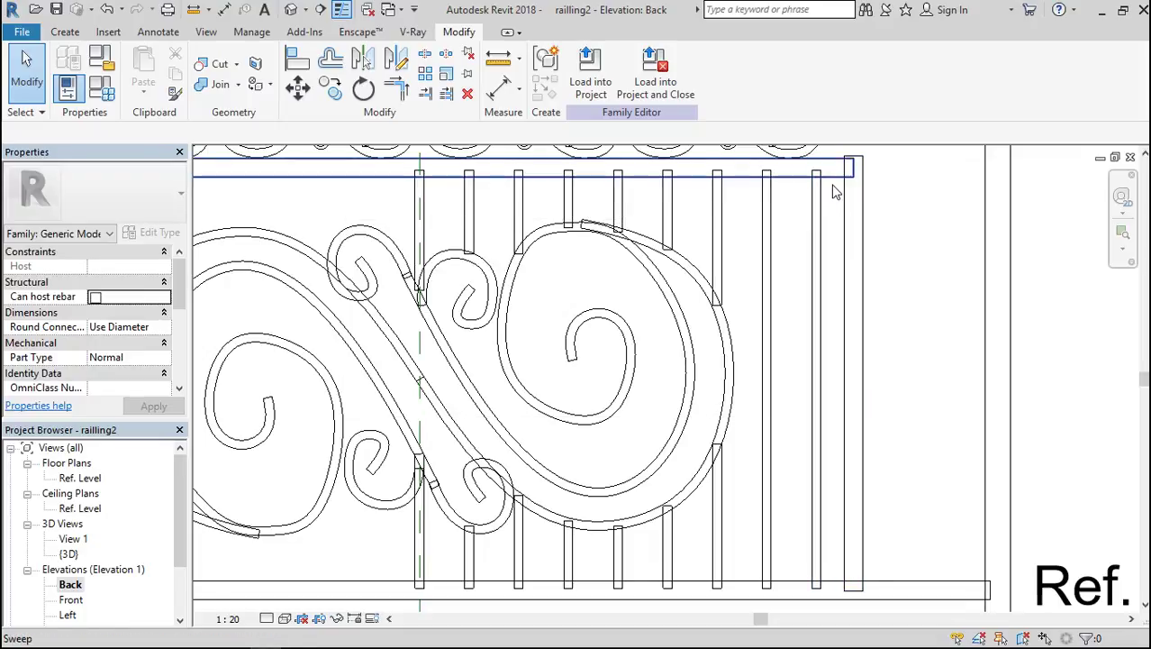
left_click_drag(831, 191, 460, 207)
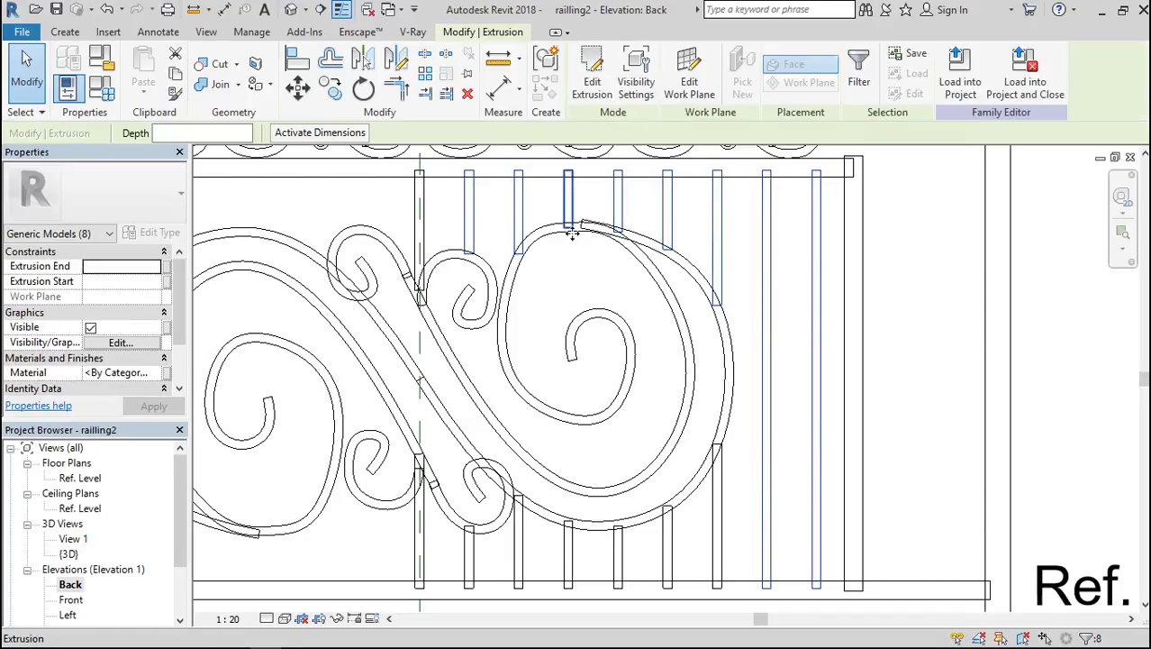
scroll(572, 240, "down", 2)
scroll(510, 527, "up", 3)
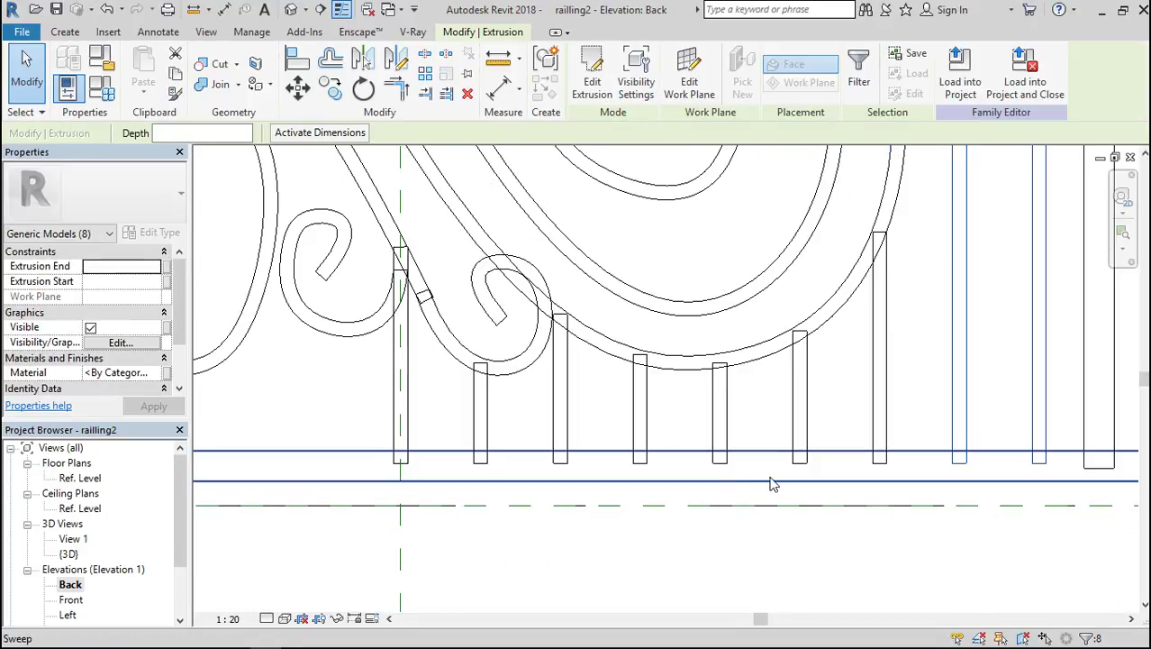
left_click_drag(910, 398, 481, 438, "ctrl")
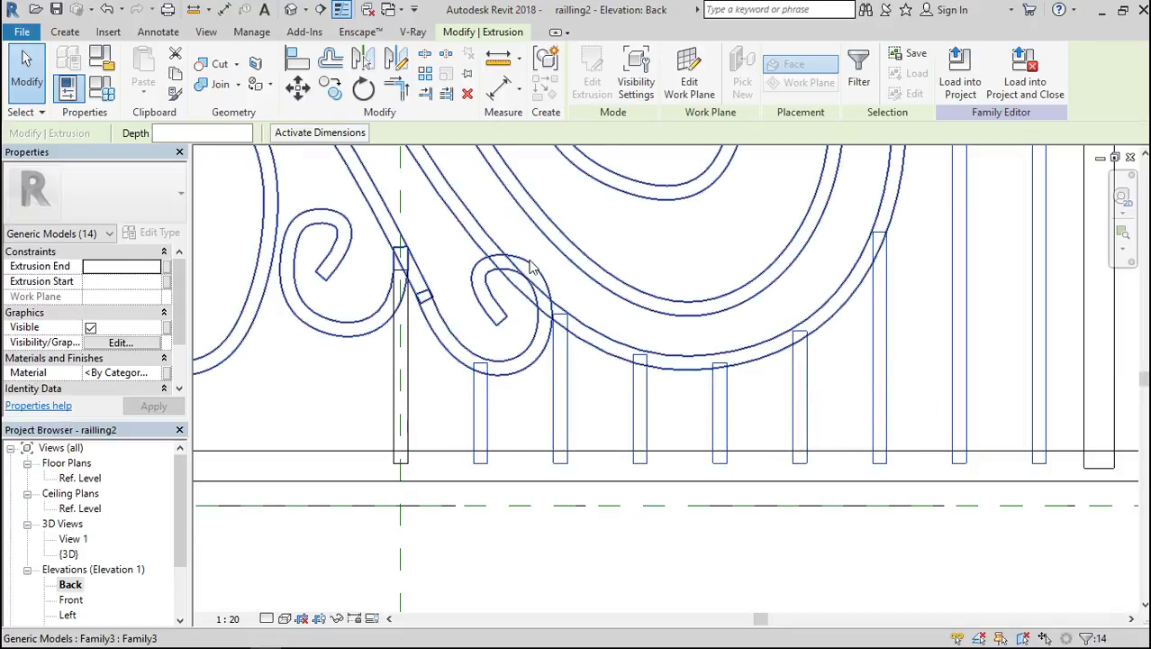
left_click(361, 62)
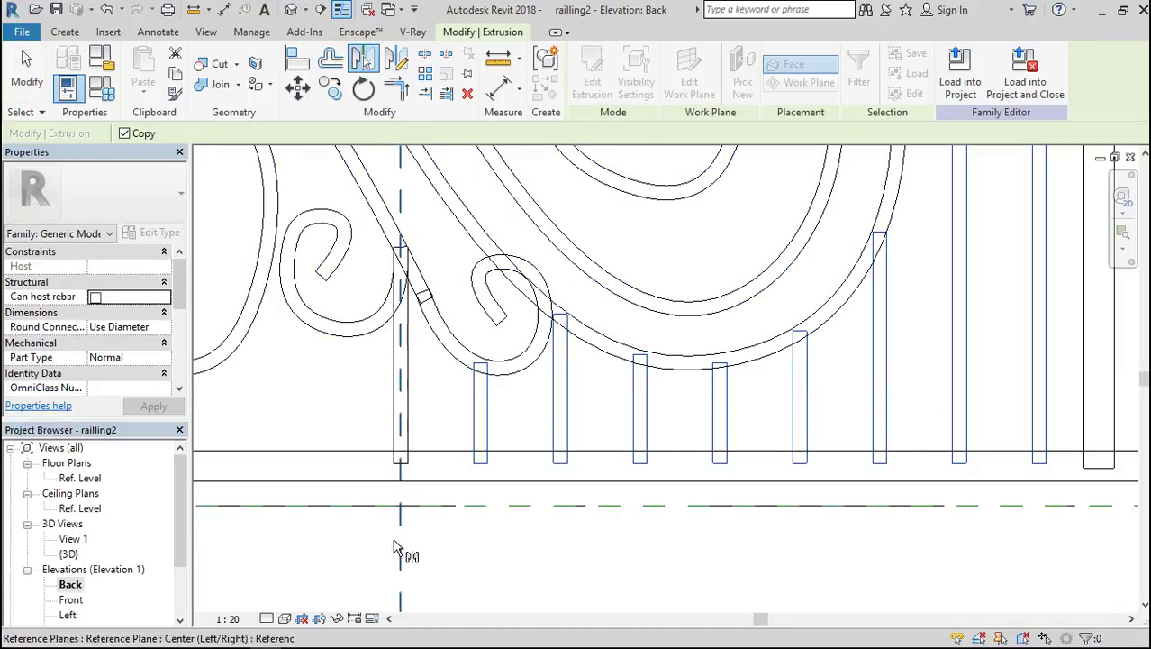
left_click(399, 546)
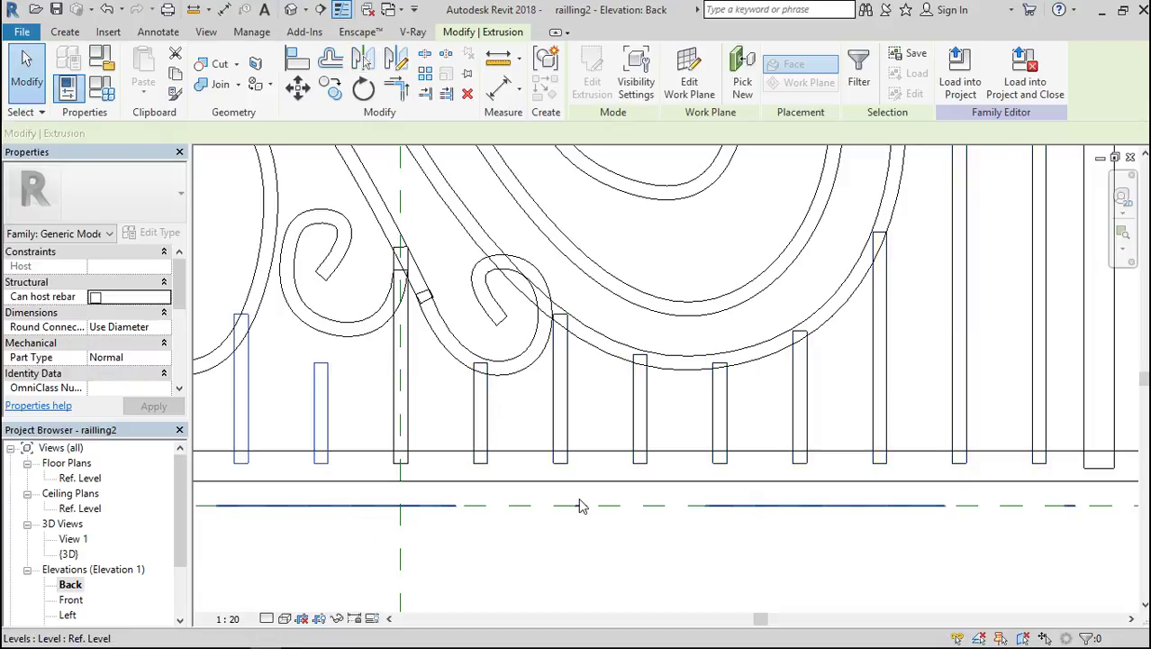
Extend the outermost trimmed upper rod on the mirrored side down to the scroll's outer curve, with extrusion start about -4.0.
scroll(581, 505, "down", 4)
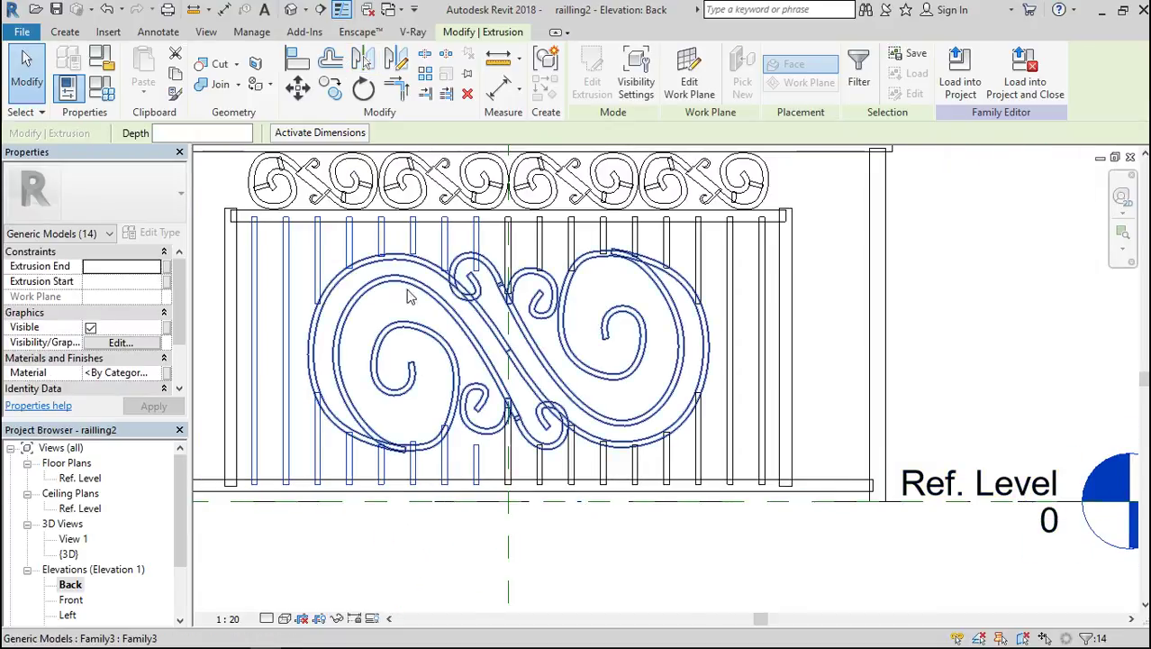
scroll(367, 230, "up", 2)
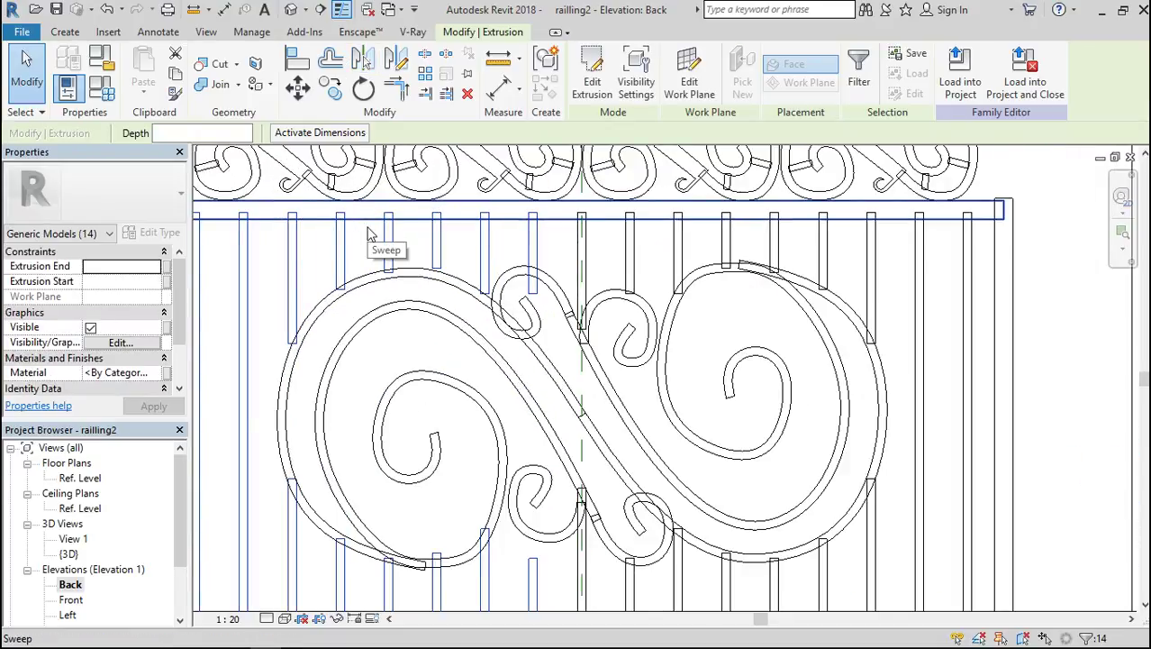
scroll(291, 322, "up", 2)
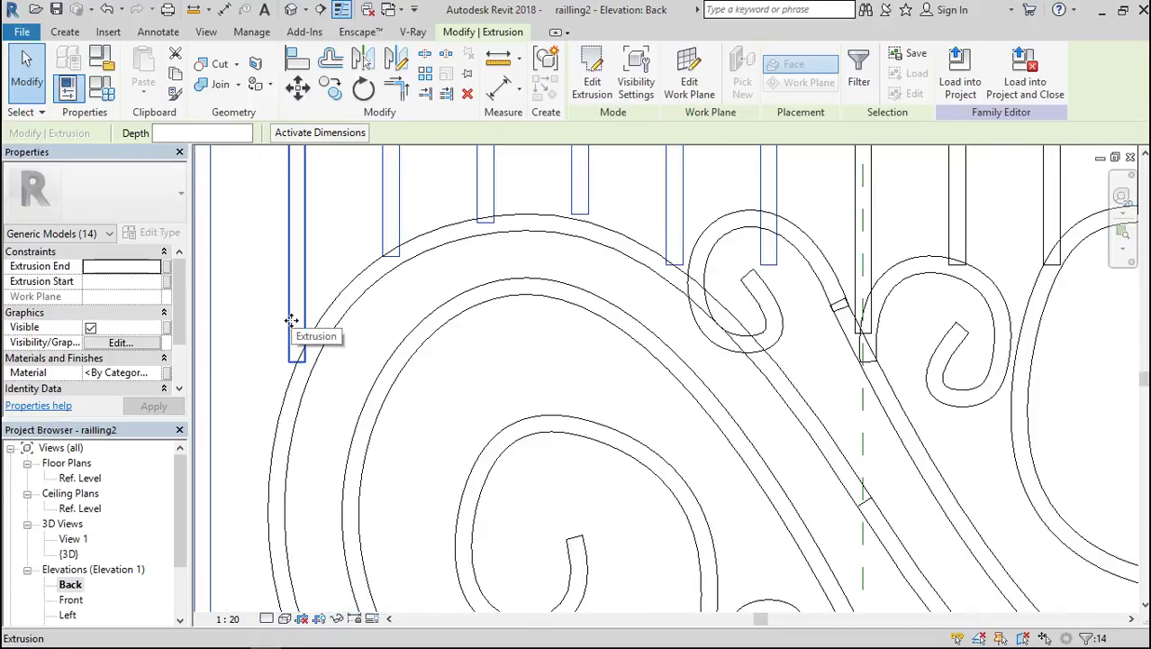
left_click(291, 323)
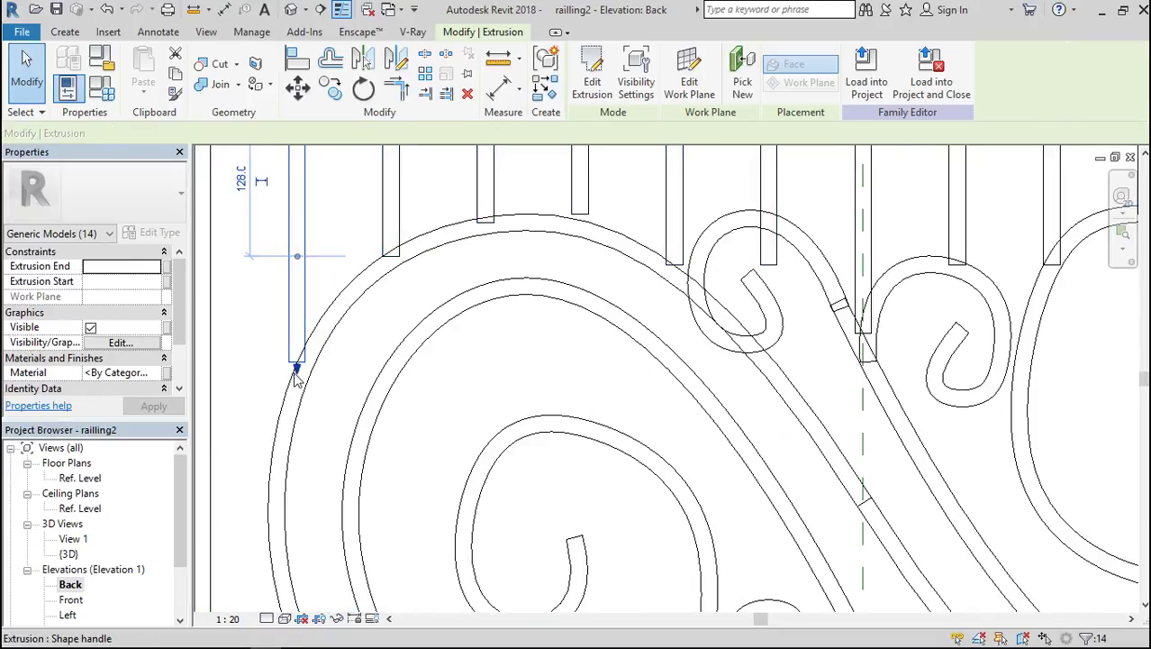
left_click(352, 308)
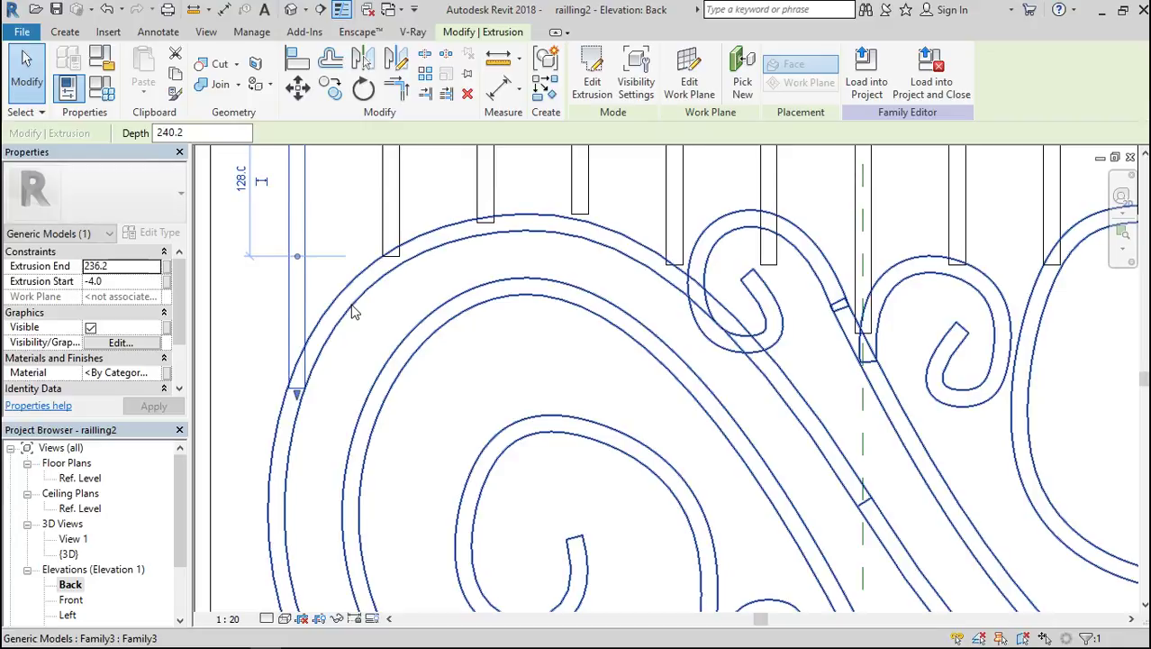
scroll(353, 308, "down", 1)
key("Escape")
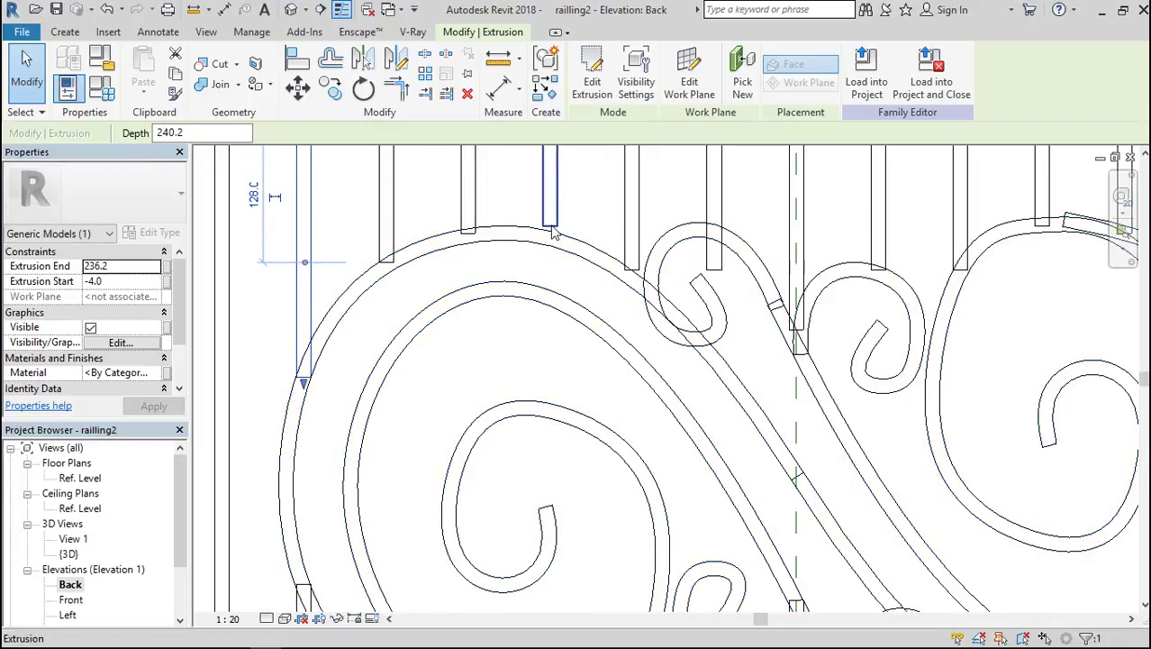
Fit the mirrored upper rods at the large scroll's crest and the small upper curl, with extrusion starts about 136.6.
left_click(551, 232)
left_click_drag(552, 231, 550, 237)
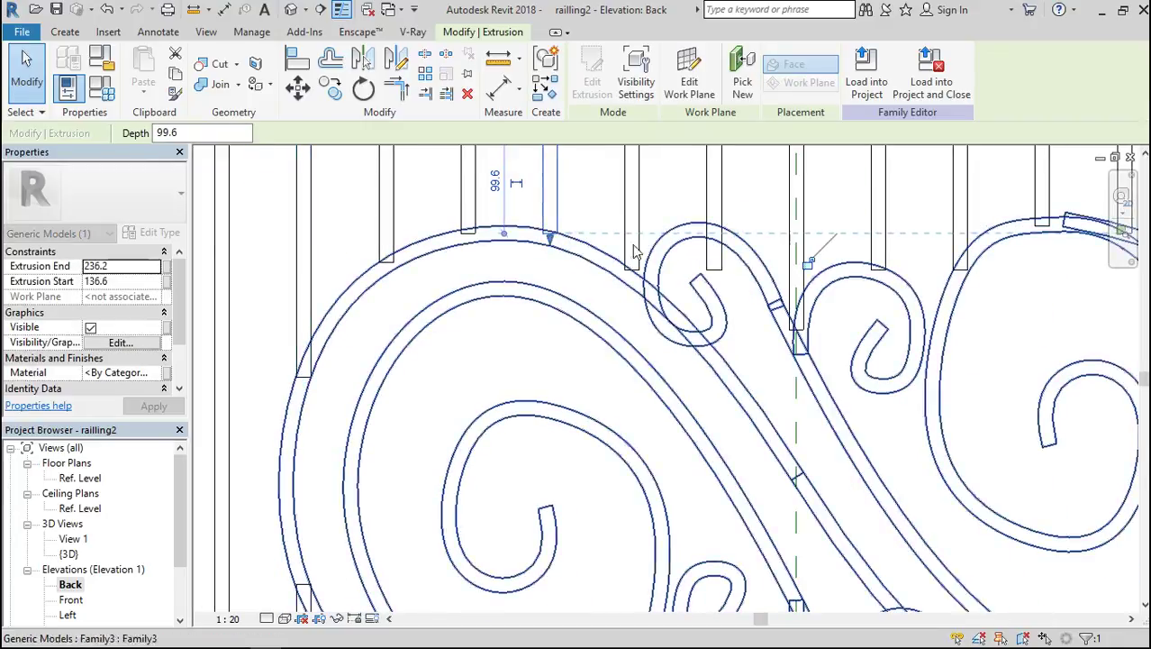
left_click(709, 259)
mouse_move(709, 258)
left_mouse_down()
mouse_move(713, 239)
mouse_move(689, 248)
left_mouse_up()
scroll(684, 248, "down", 5)
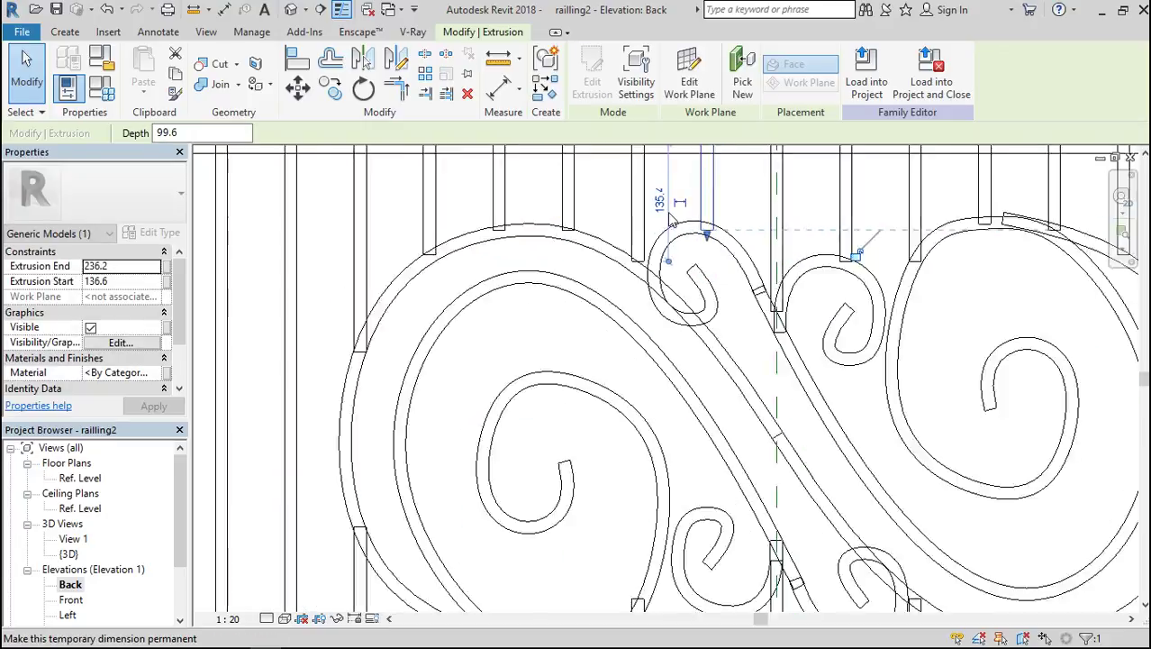
Fit the two mirrored lower rods nearest the central rod to the small curl and large scroll, with extrusion ends about 182.1.
scroll(684, 423, "up", 5)
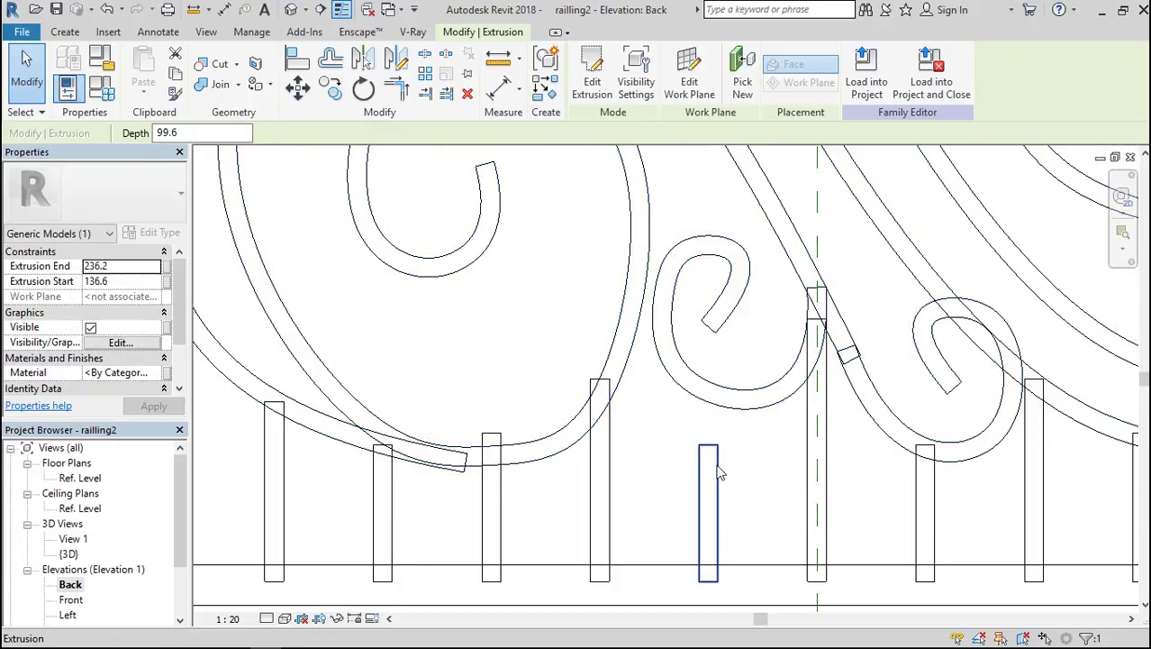
left_click(719, 475)
left_click_drag(709, 440, 707, 392)
left_click(610, 399)
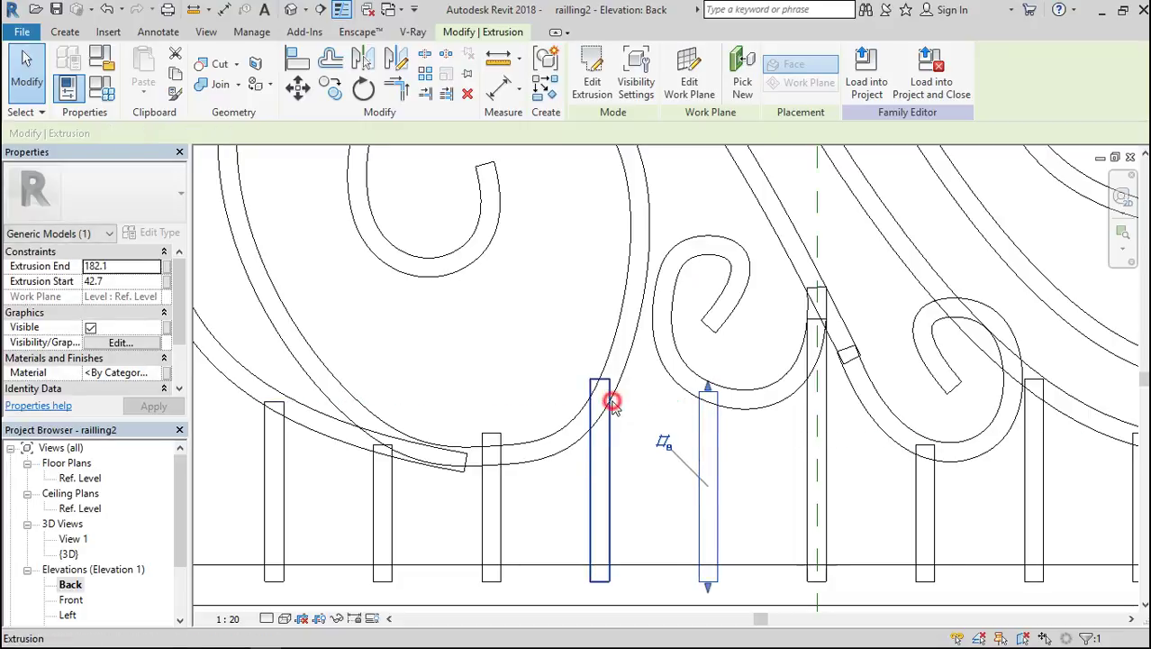
left_click_drag(599, 373, 599, 393)
Shorten the third mirrored lower rod from the centre to the underside of the large scroll, with extrusion end about 134.2.
left_click(494, 512)
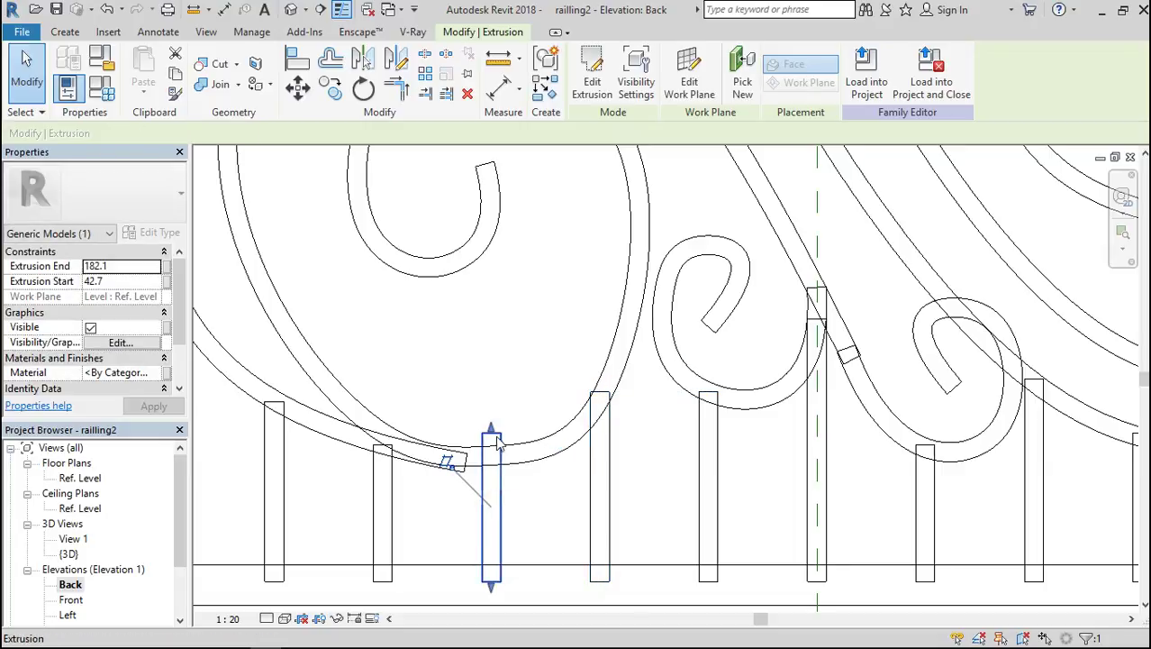
left_click_drag(494, 435, 490, 456)
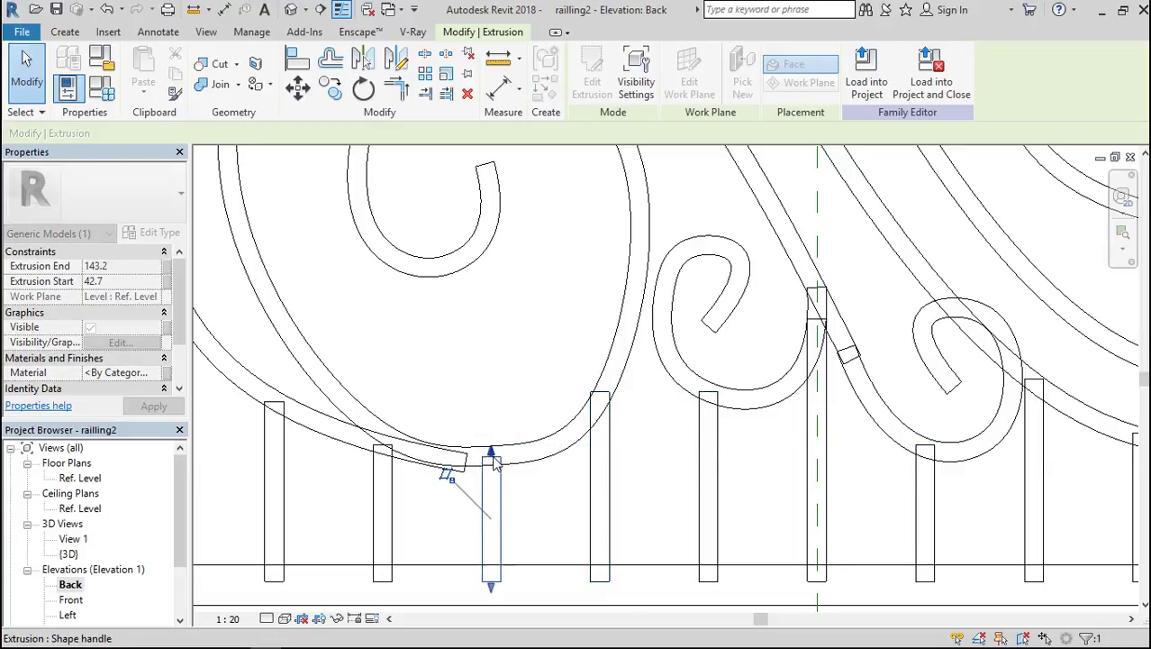
scroll(485, 379, "down", 4)
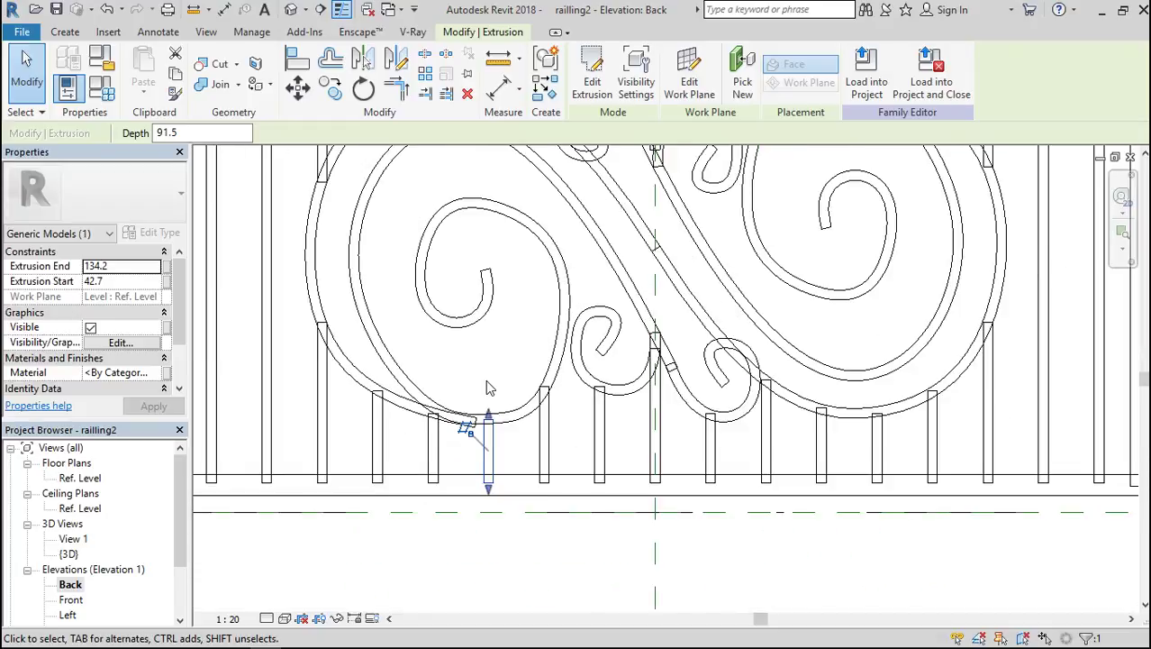
scroll(465, 392, "down", 4)
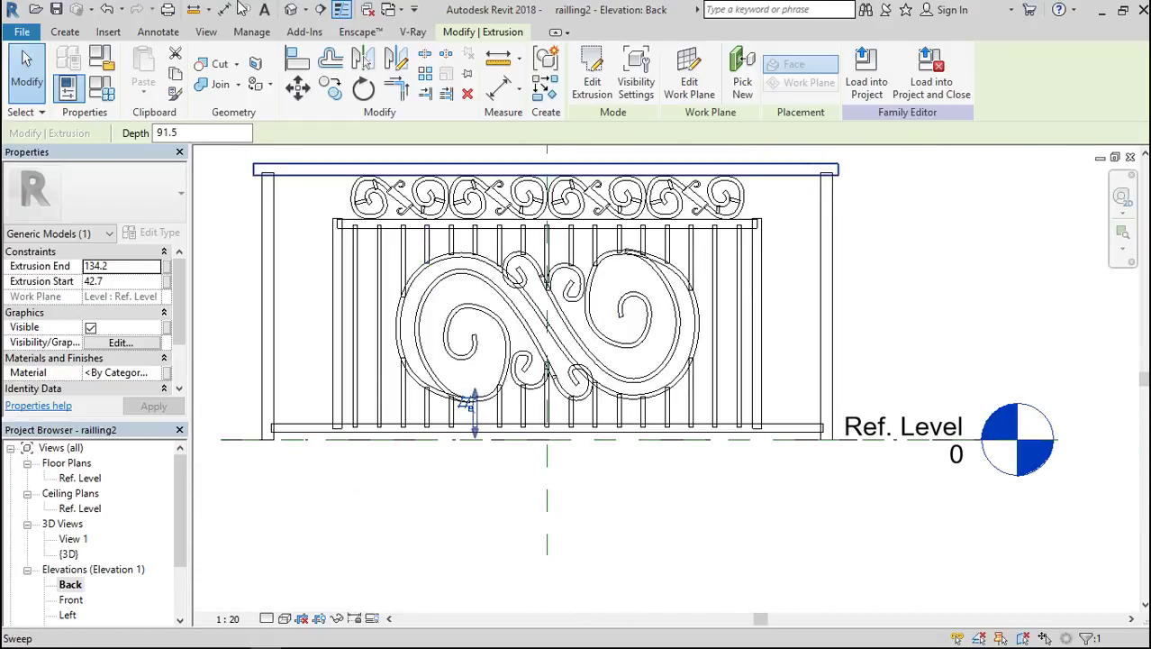
Inspect the complete railing panel in 3D, return to the Back elevation and compare it with the reference photo.
left_click(289, 10)
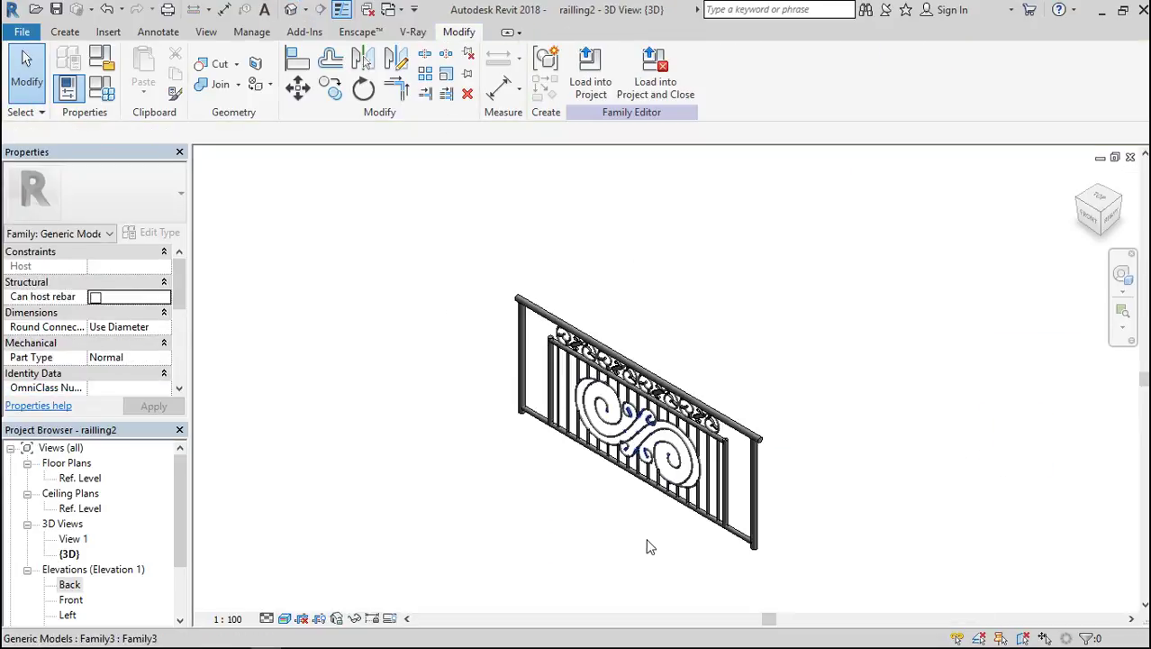
scroll(682, 486, "up", 5)
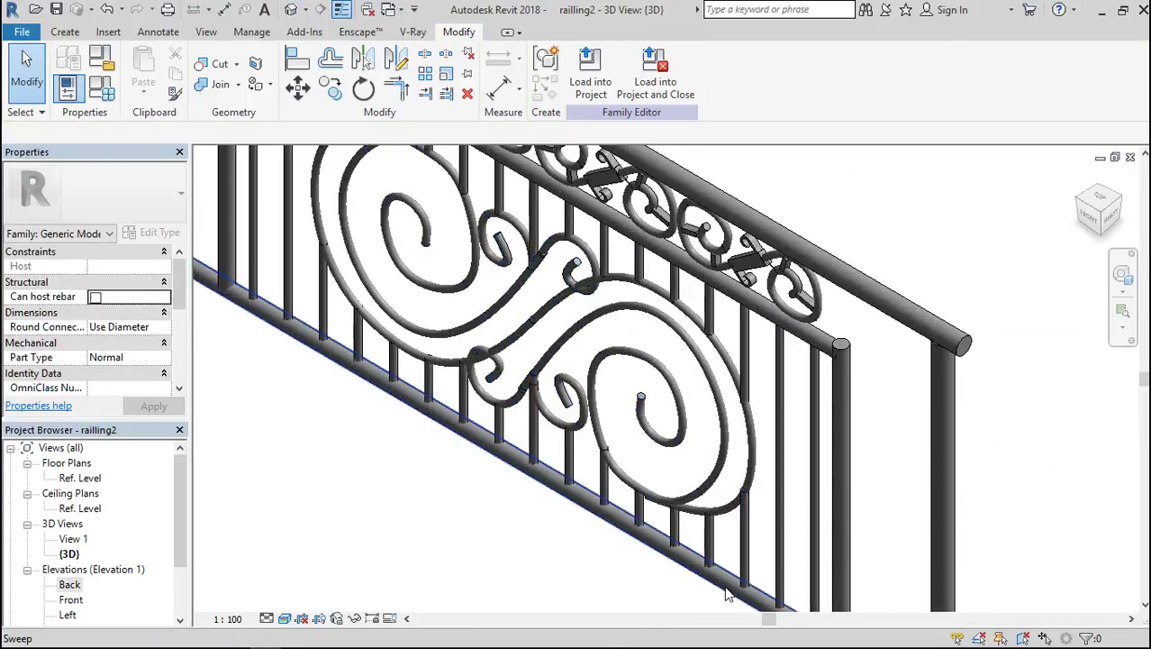
scroll(737, 489, "down", 5)
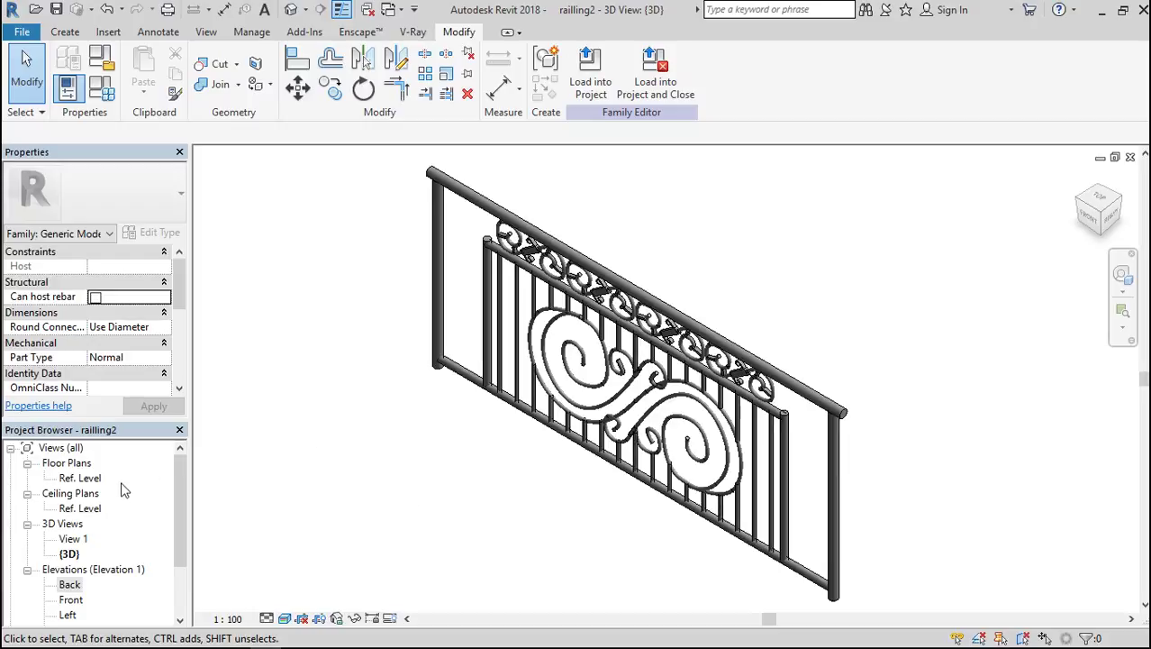
double_click(71, 584)
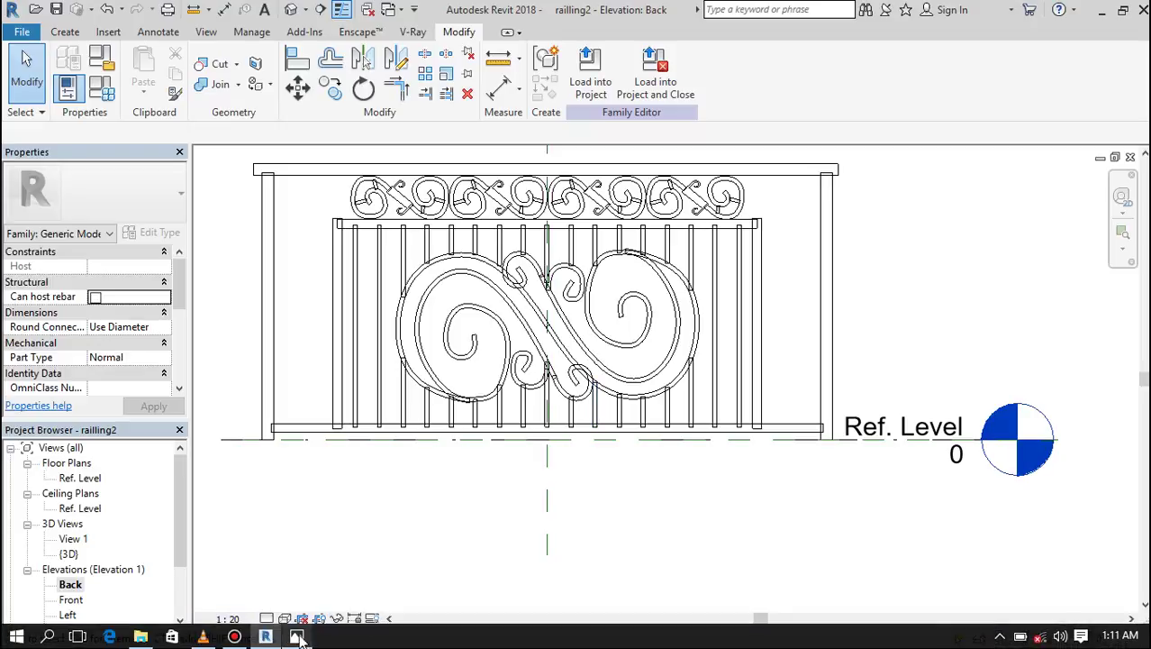
left_click(298, 637)
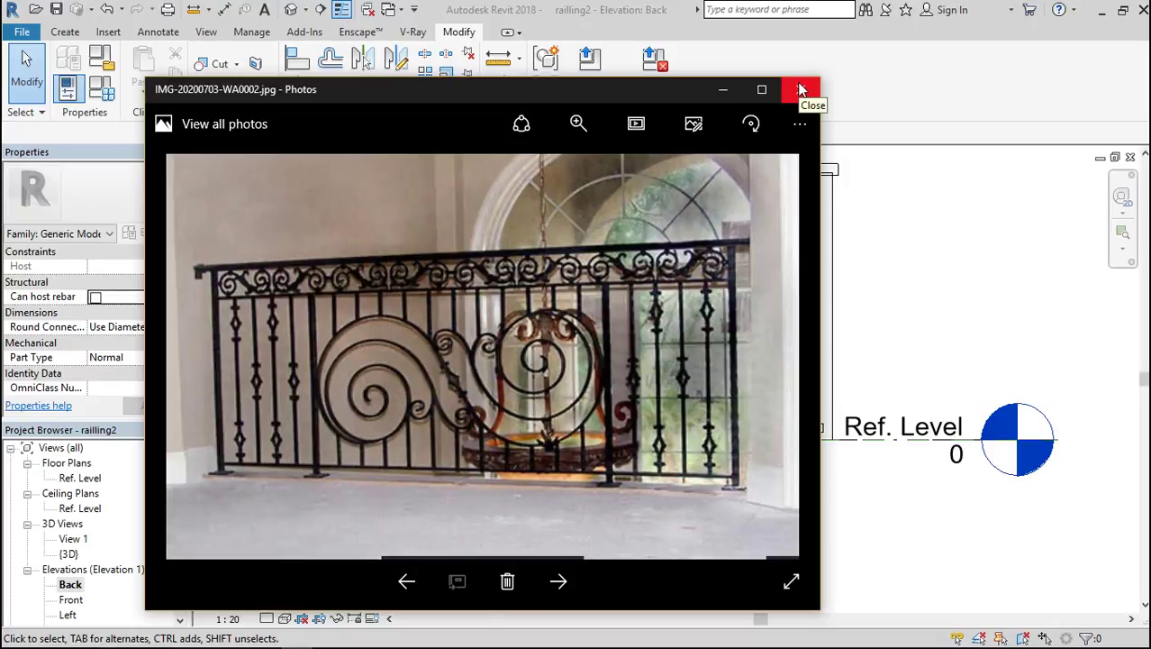
left_click(723, 89)
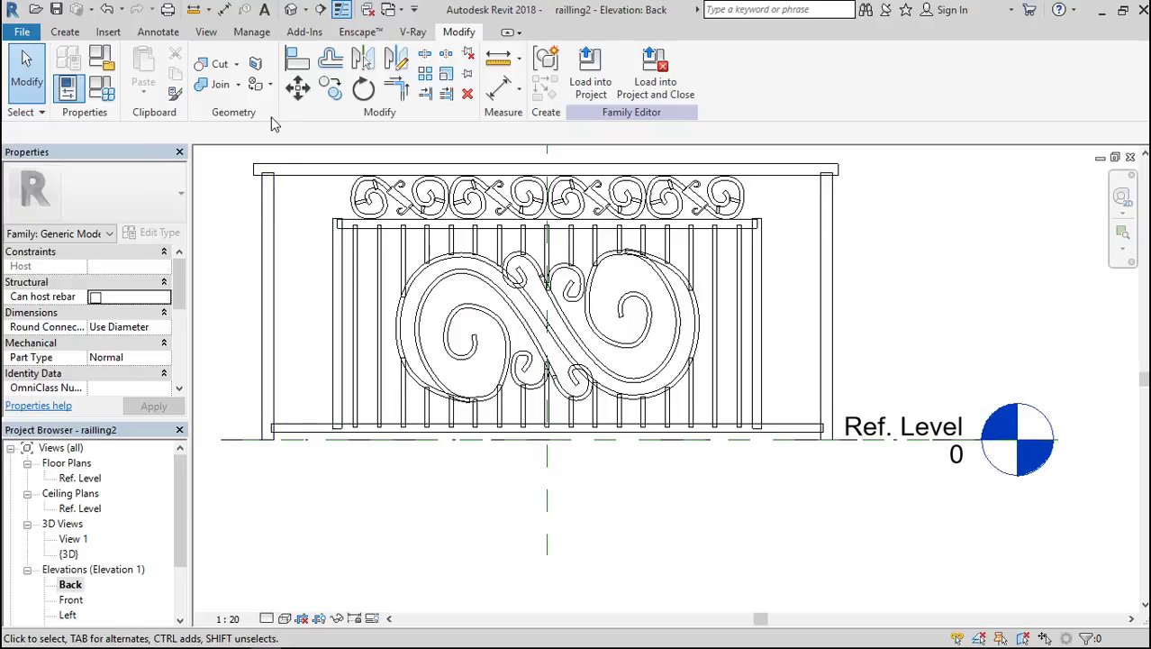
Measure the clear horizontal gap between the inner and outer posts in the Back elevation.
left_click(22, 33)
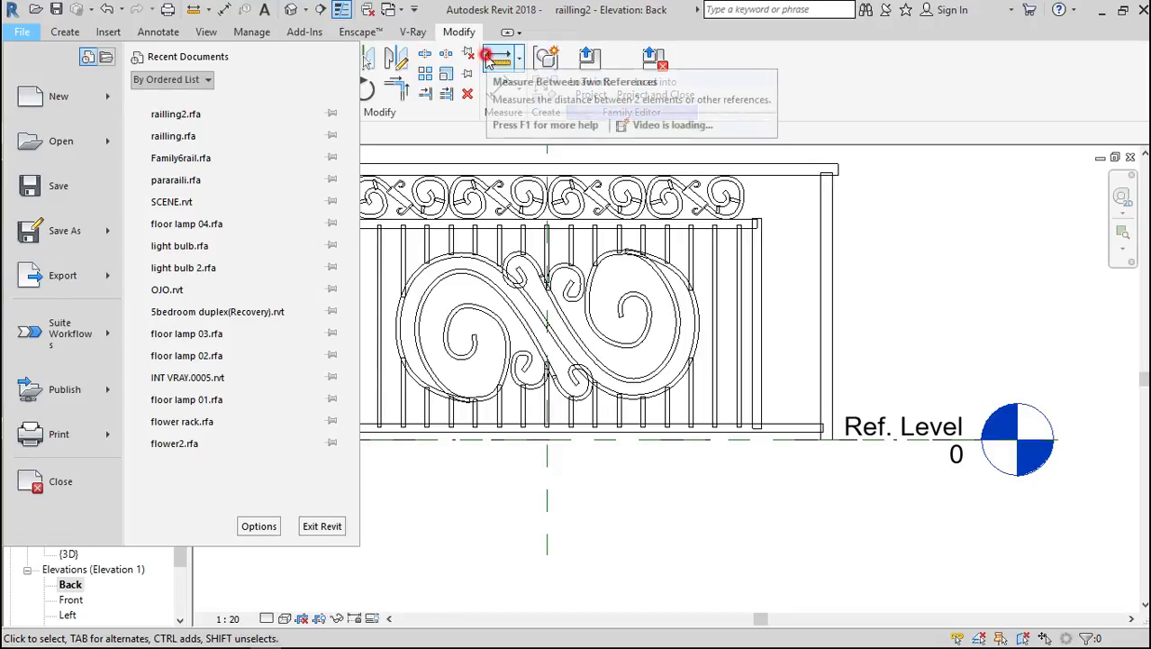
left_click(797, 300)
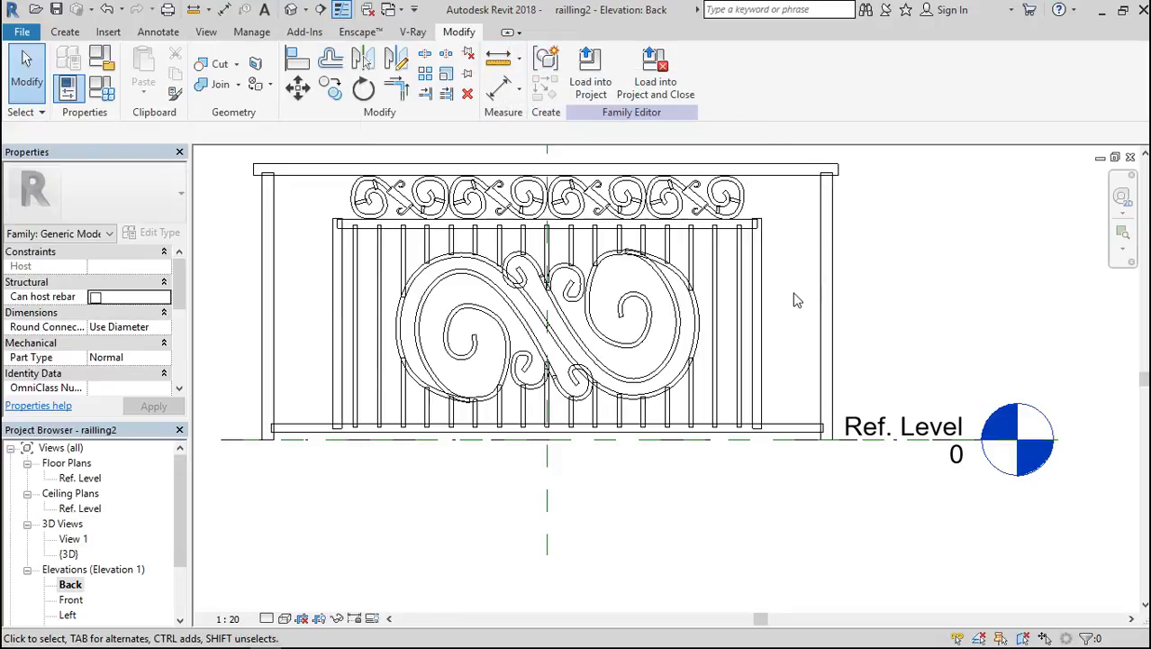
left_click(500, 58)
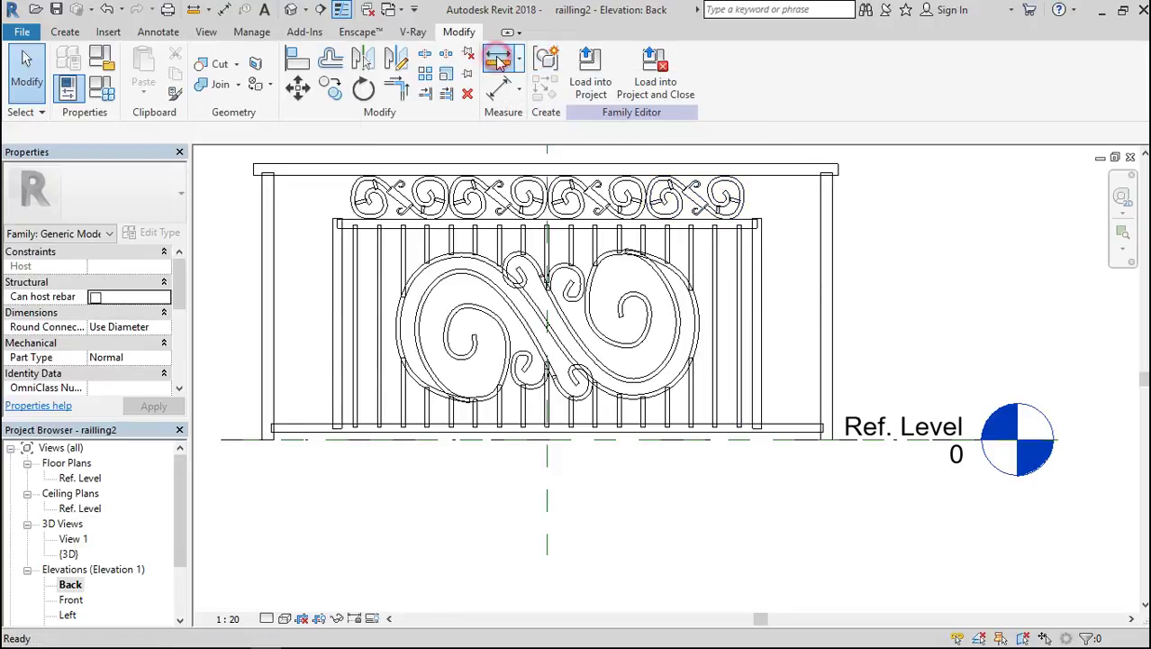
left_click(762, 299)
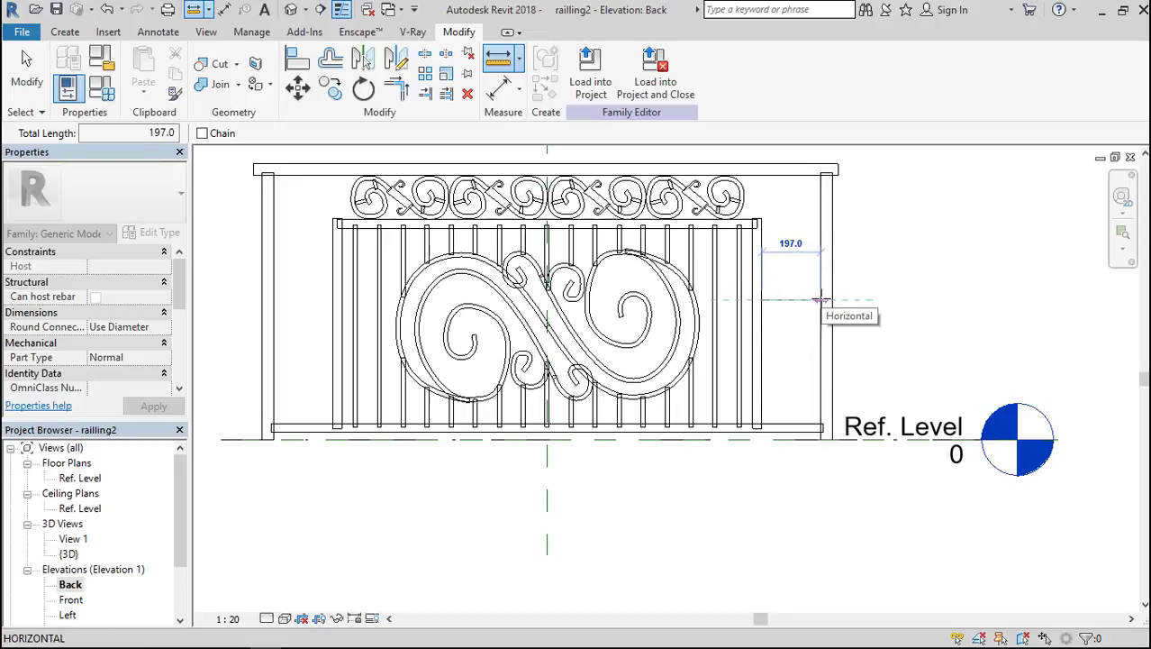
key("Escape")
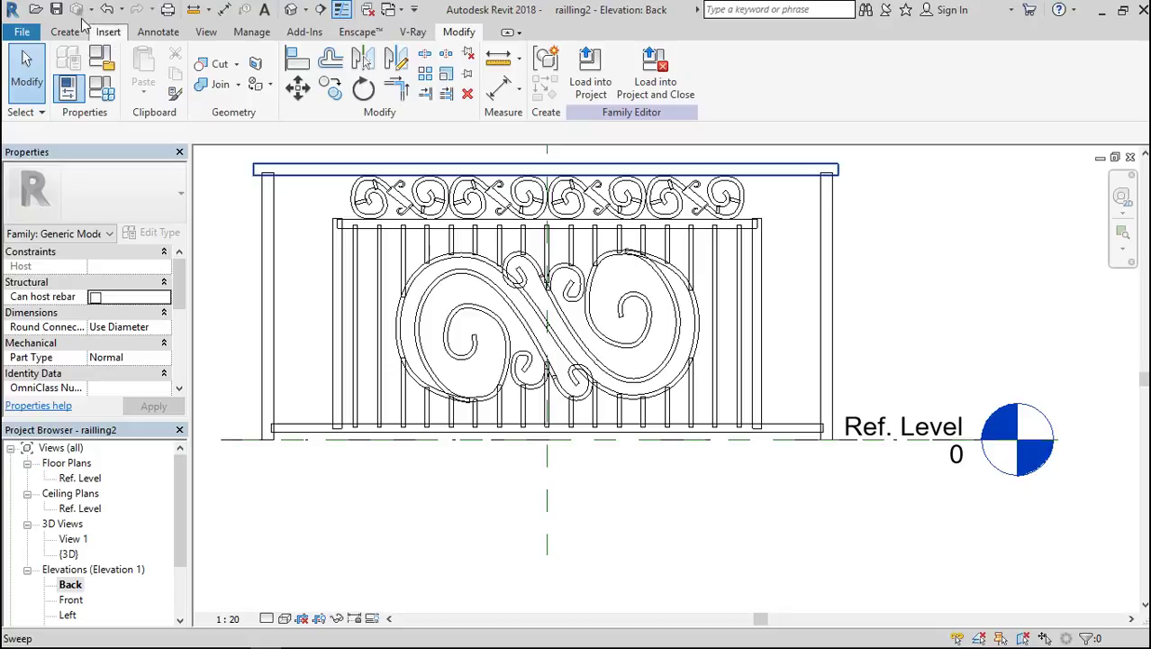
Create a new family from the Metric Generic Model template and open its Back elevation.
left_click(23, 33)
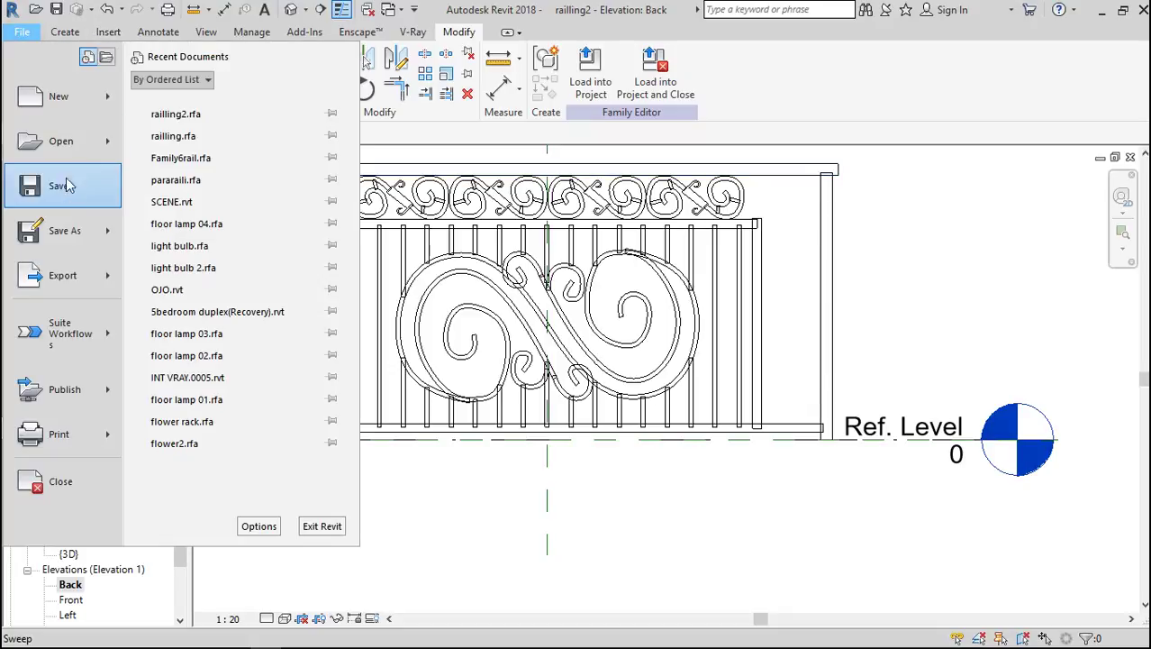
mouse_move(99, 104)
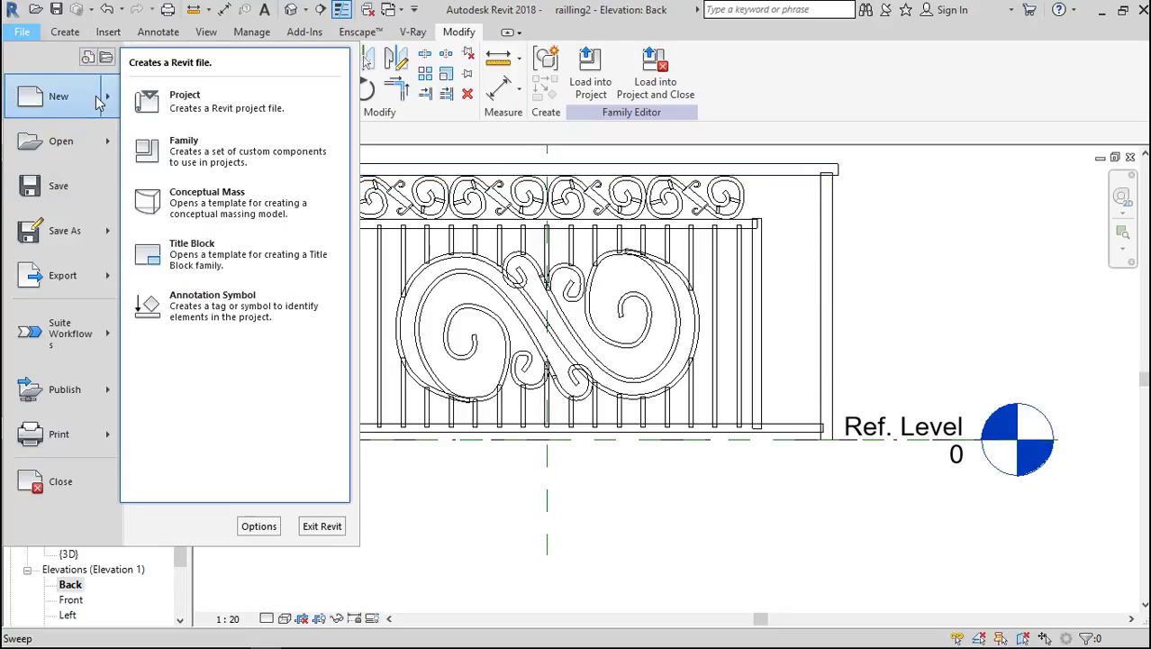
left_click(159, 141)
scroll(677, 279, "down", 5)
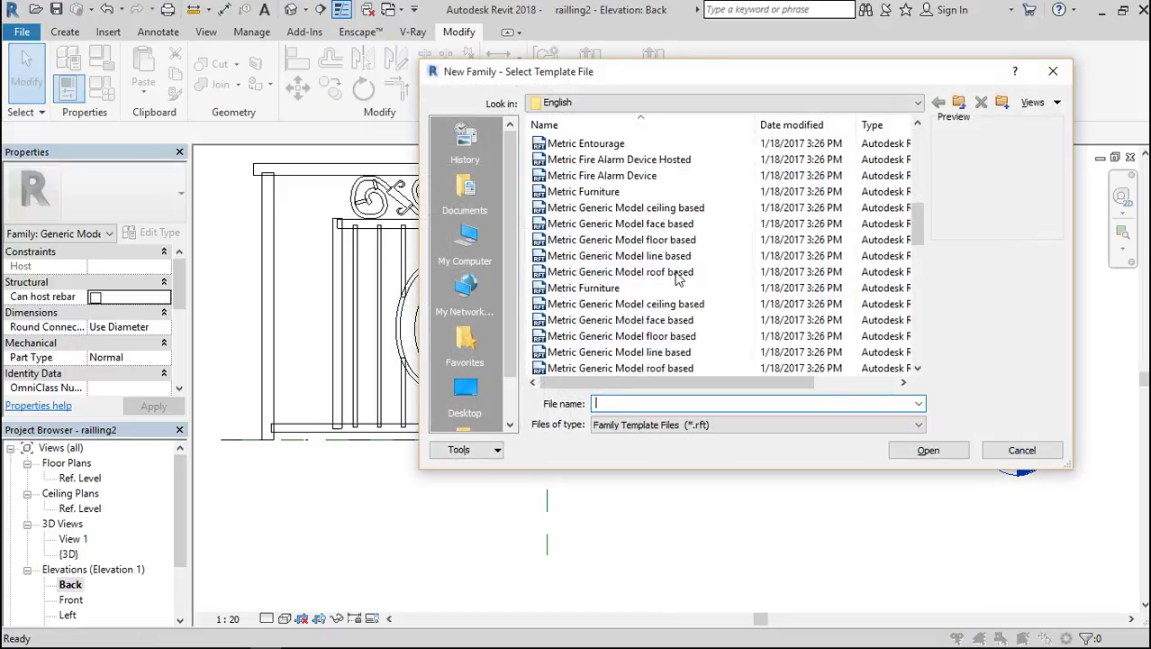
scroll(677, 279, "down", 5)
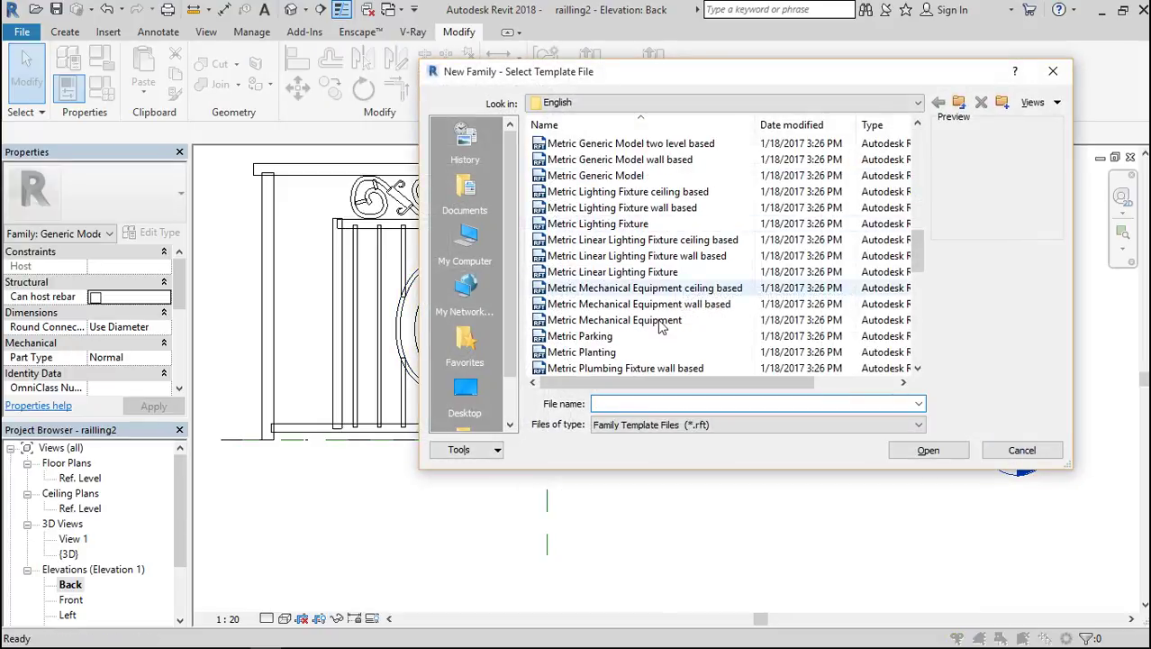
double_click(648, 179)
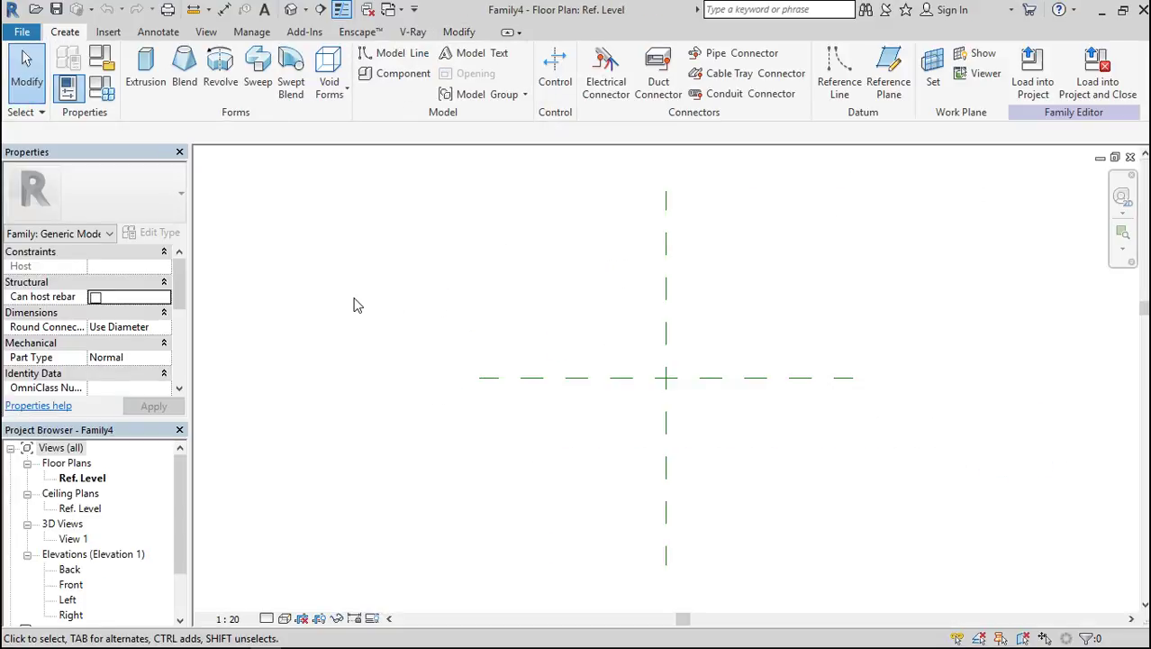
double_click(69, 570)
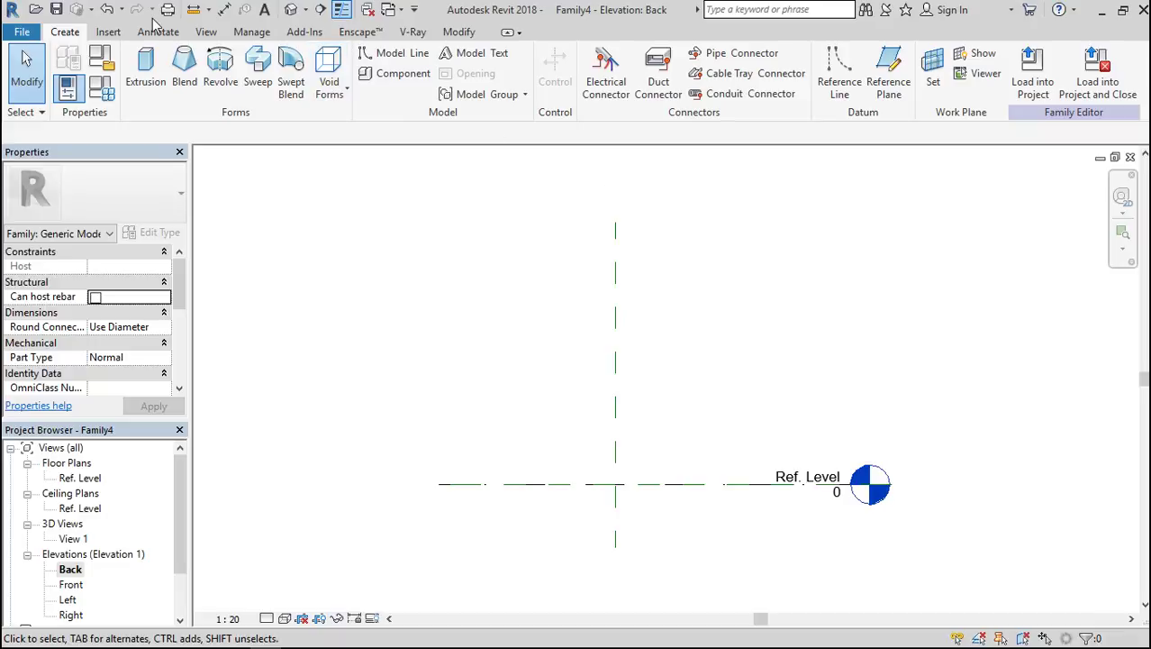
Sketch an extrusion rectangle about 178 mm wide from the centre reference plane, standing on the Ref. Level, and set its height to 800 mm.
left_click(132, 79)
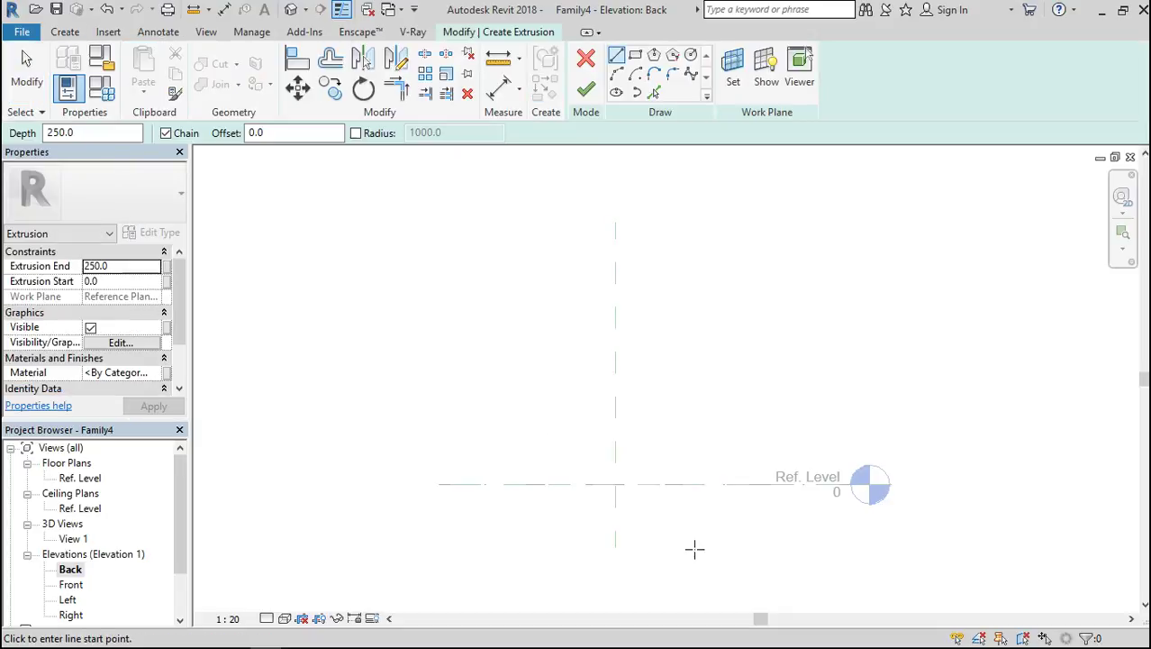
left_click(618, 54)
left_click(636, 56)
left_click(616, 223)
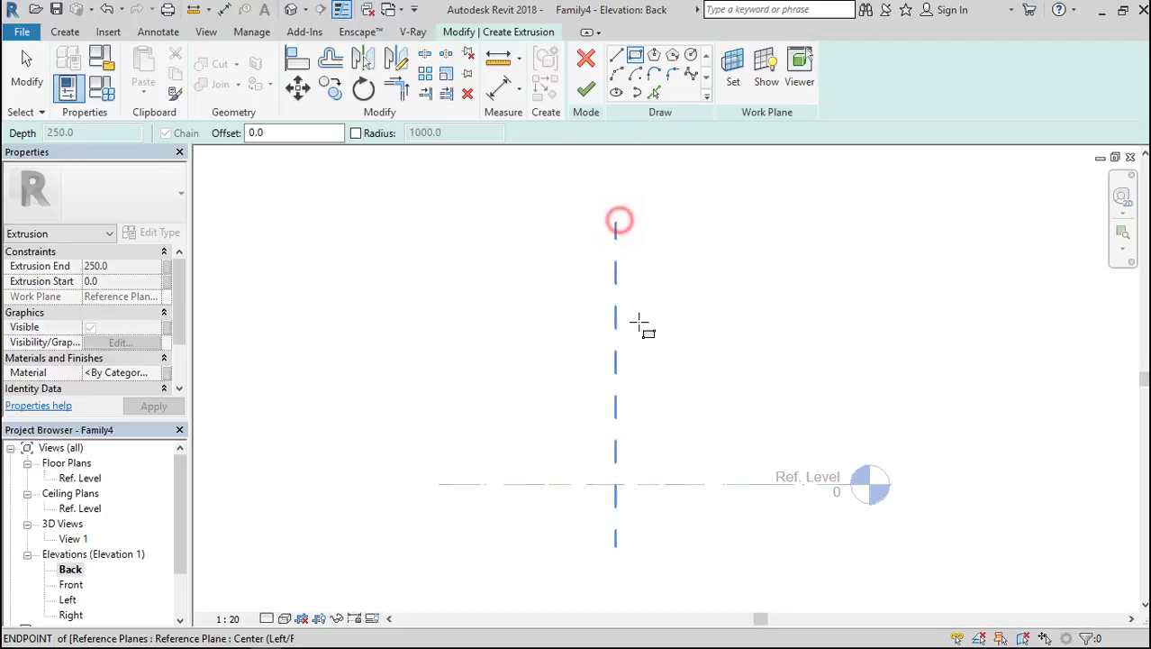
left_click(645, 484)
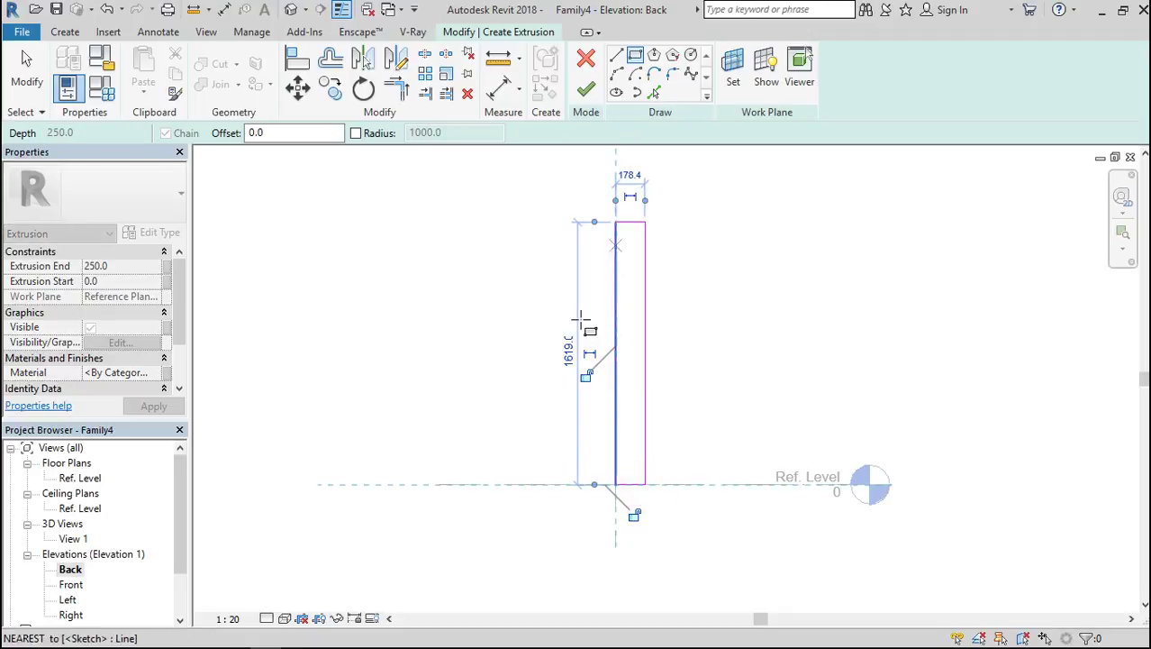
left_click(566, 353)
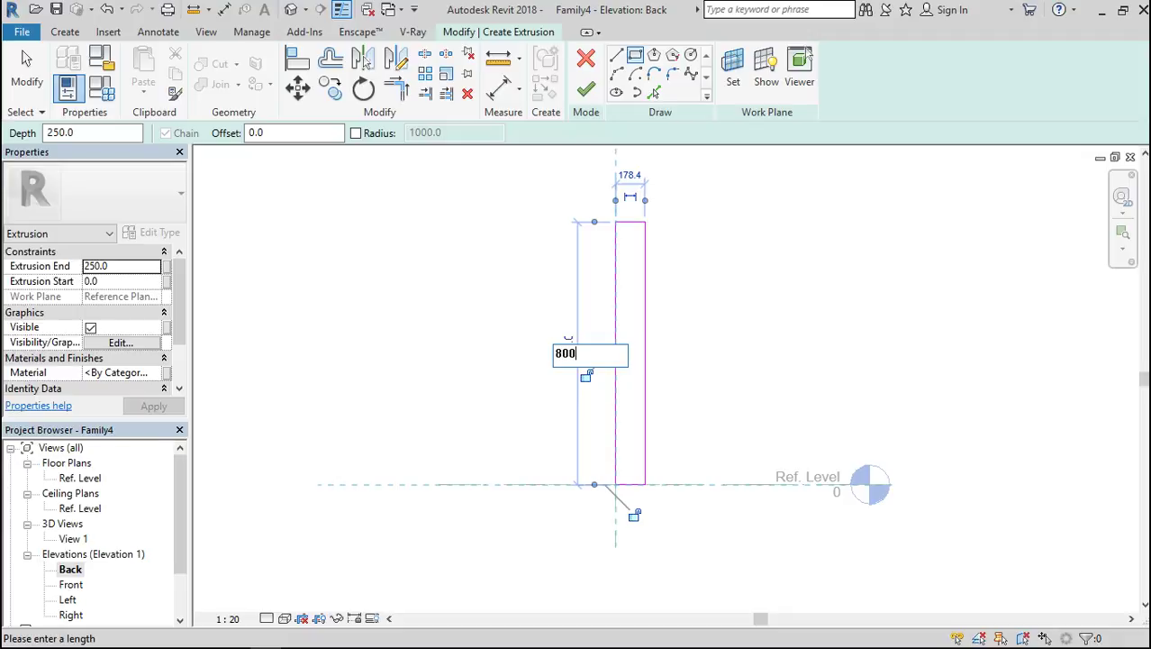
key("Return")
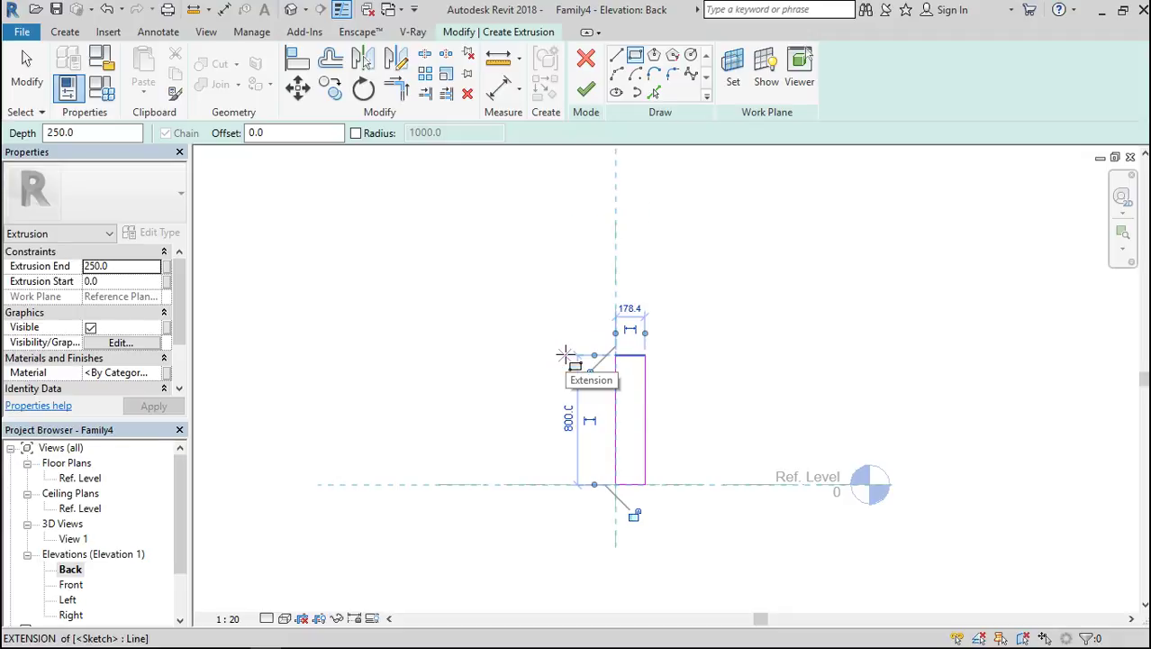
Set the width of the rectangle to 14 mm.
scroll(631, 377, "up", 5)
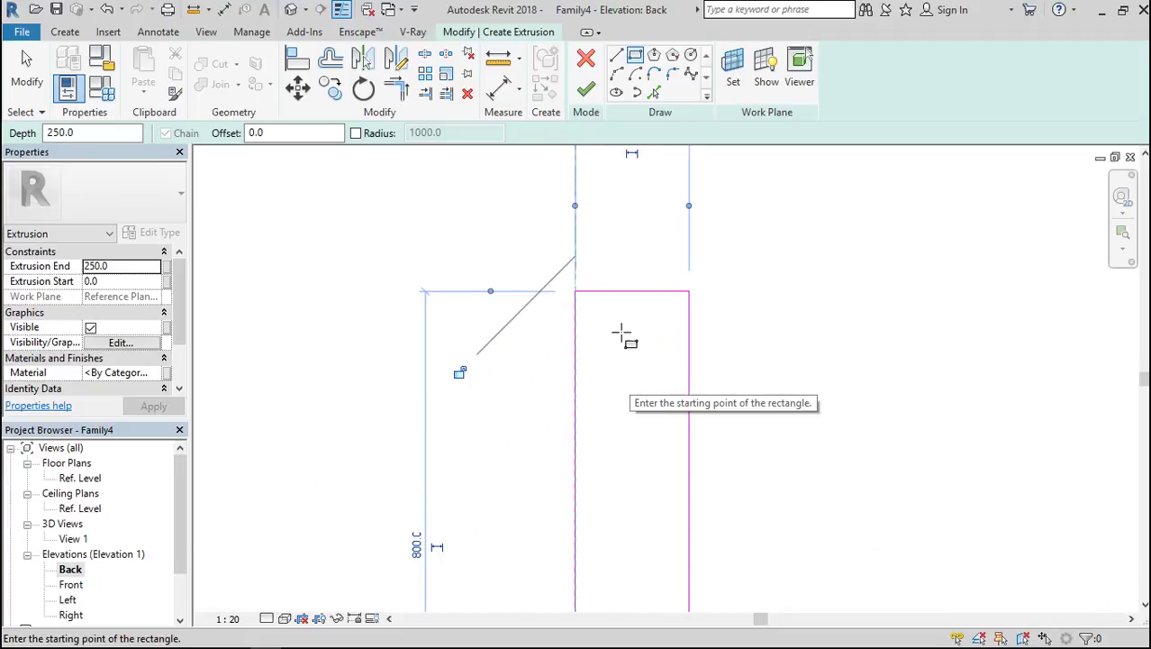
scroll(622, 338, "down", 2)
left_click(628, 191)
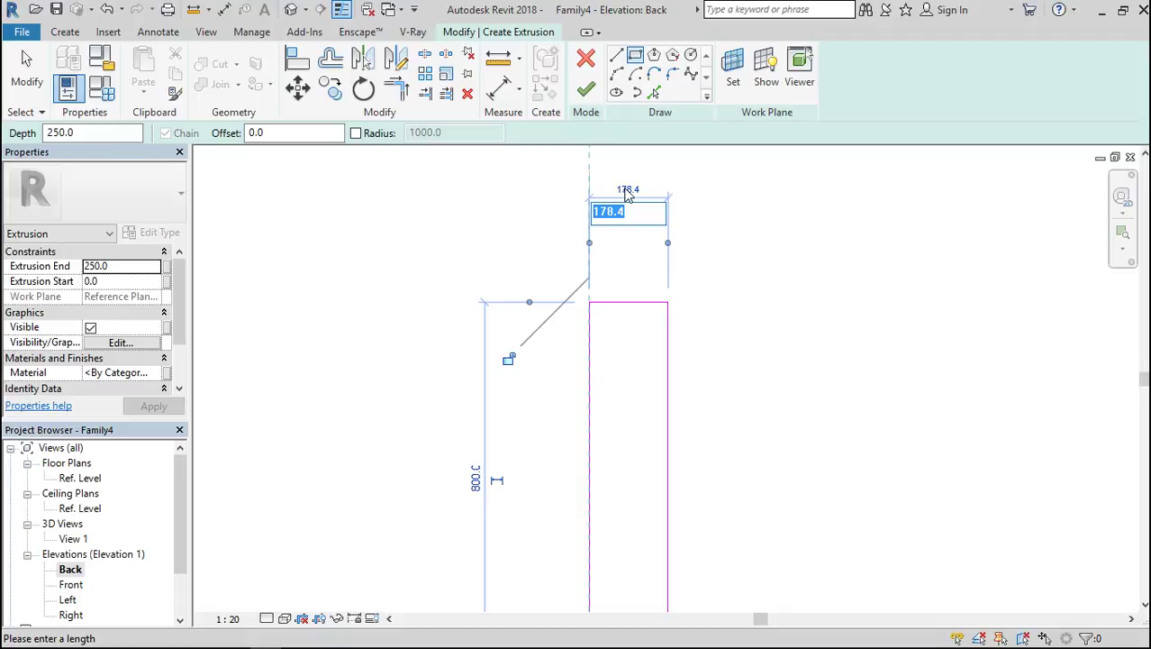
type("14")
key("Return")
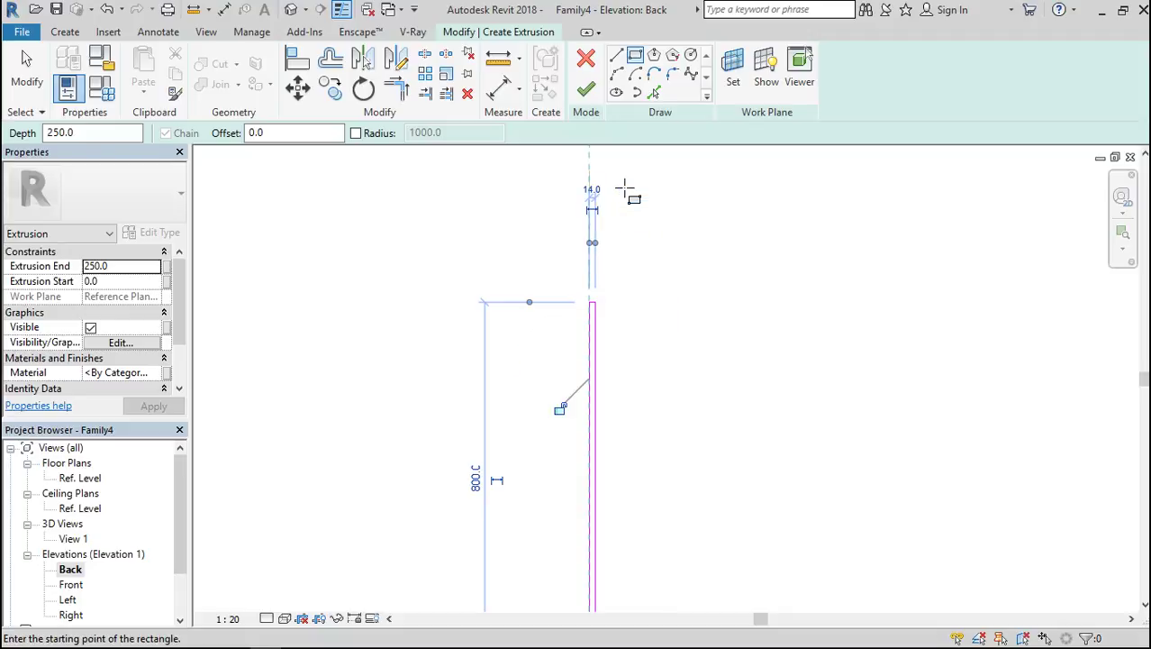
scroll(617, 334, "down", 3)
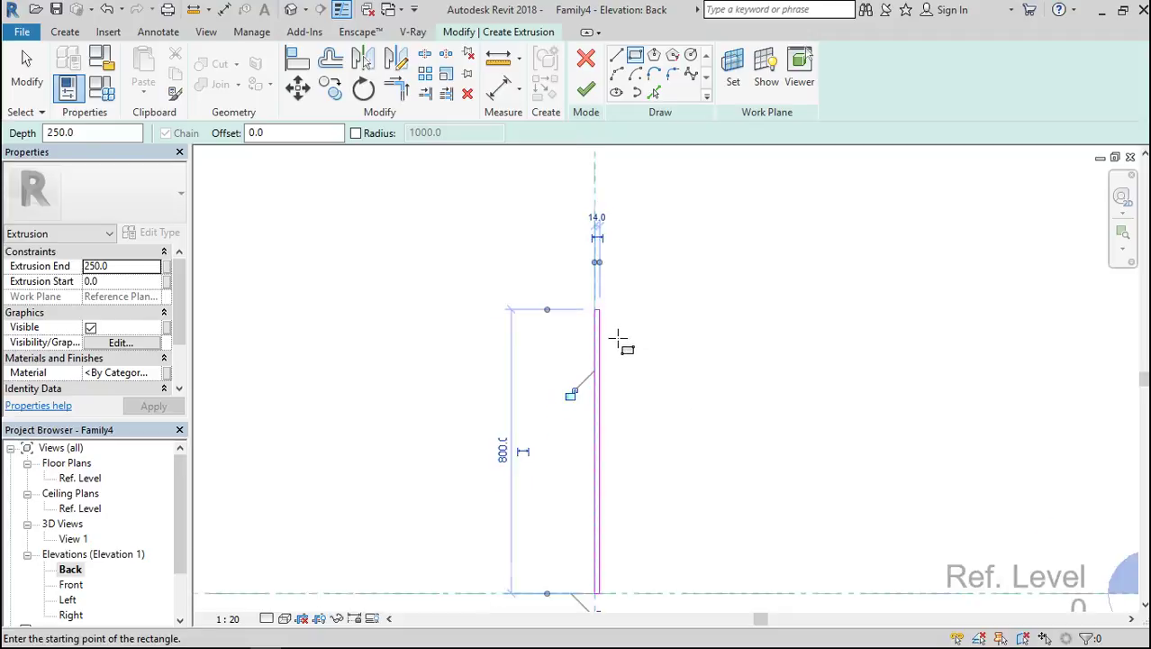
scroll(609, 377, "up", 3)
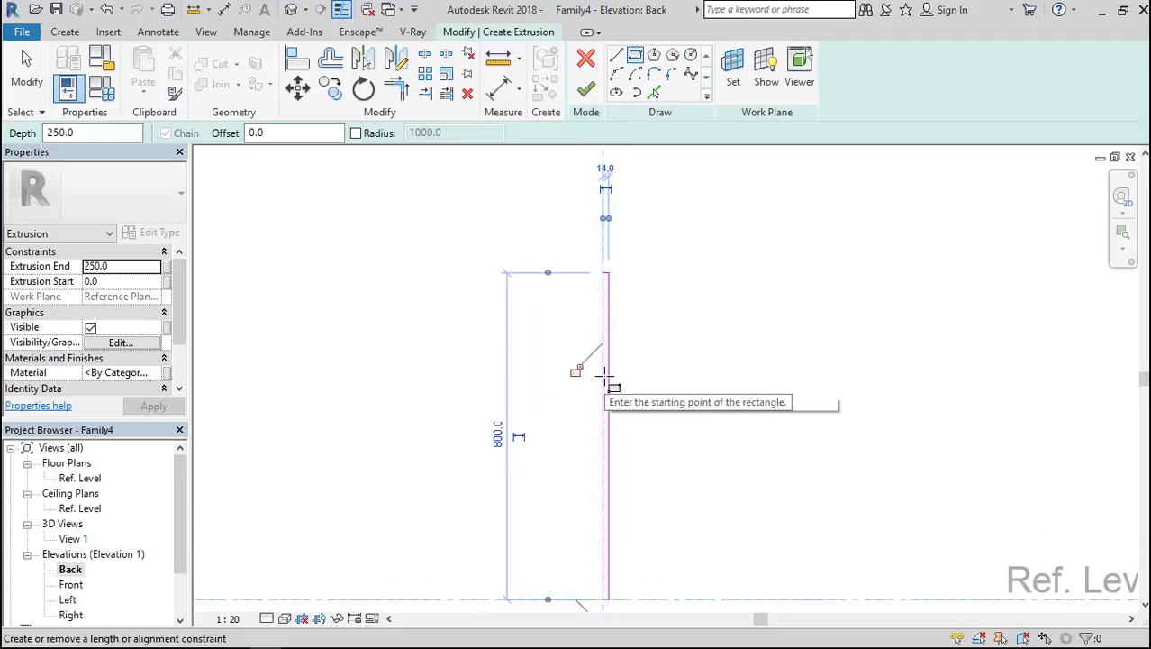
left_click(607, 439)
left_click(641, 174)
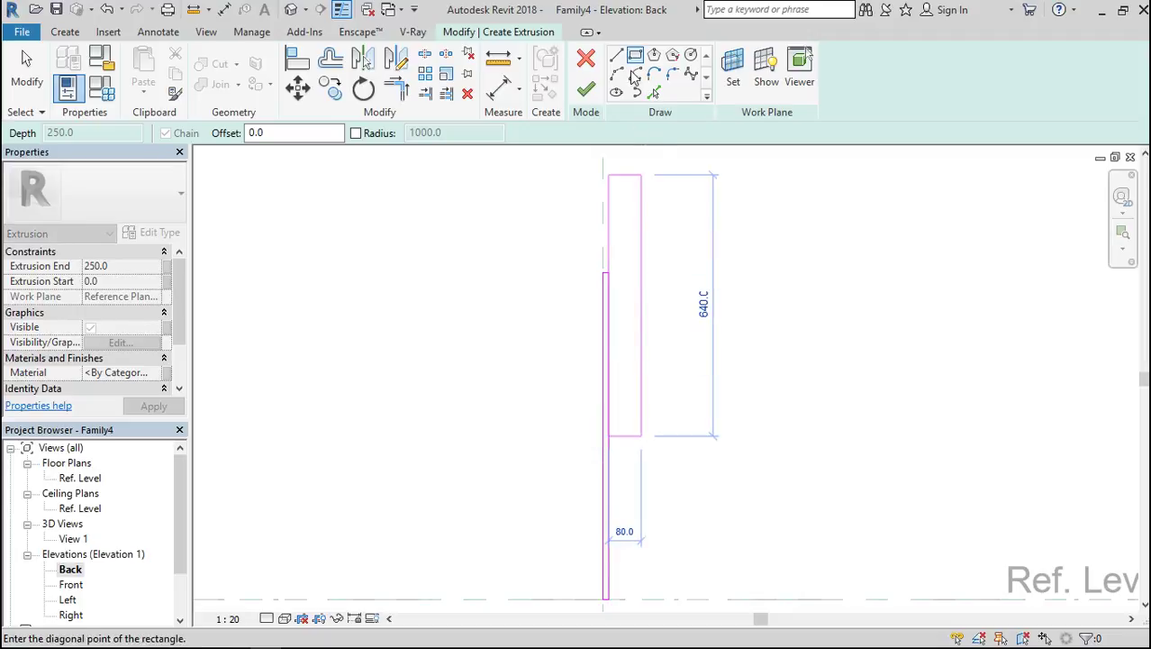
left_click(616, 58)
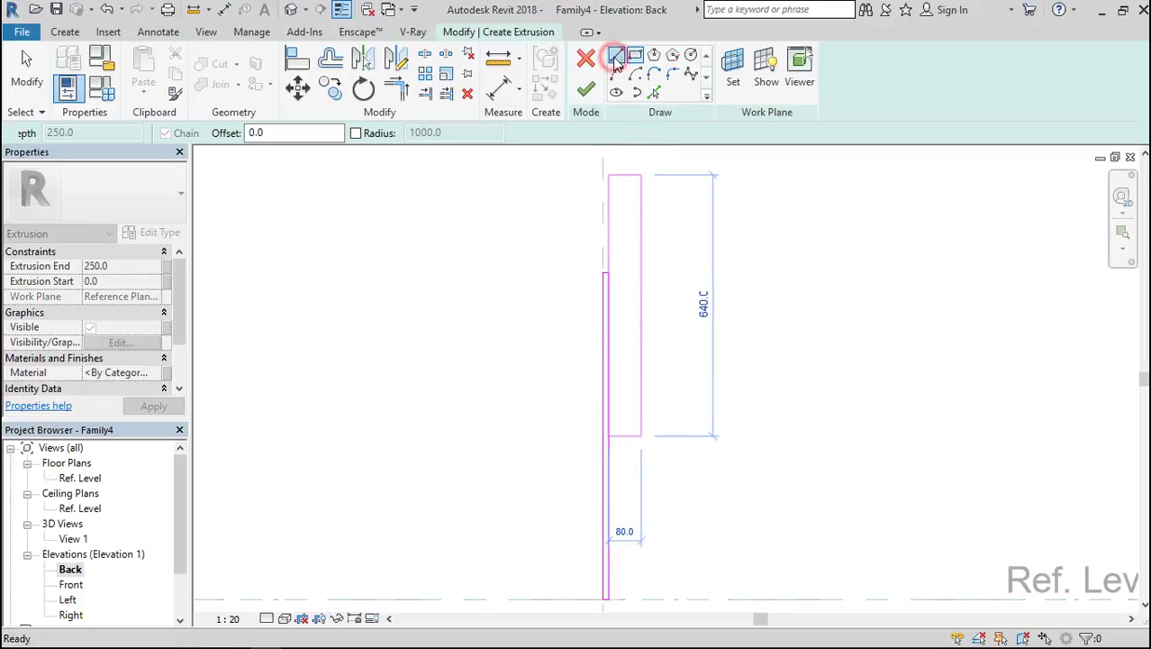
left_click(610, 437)
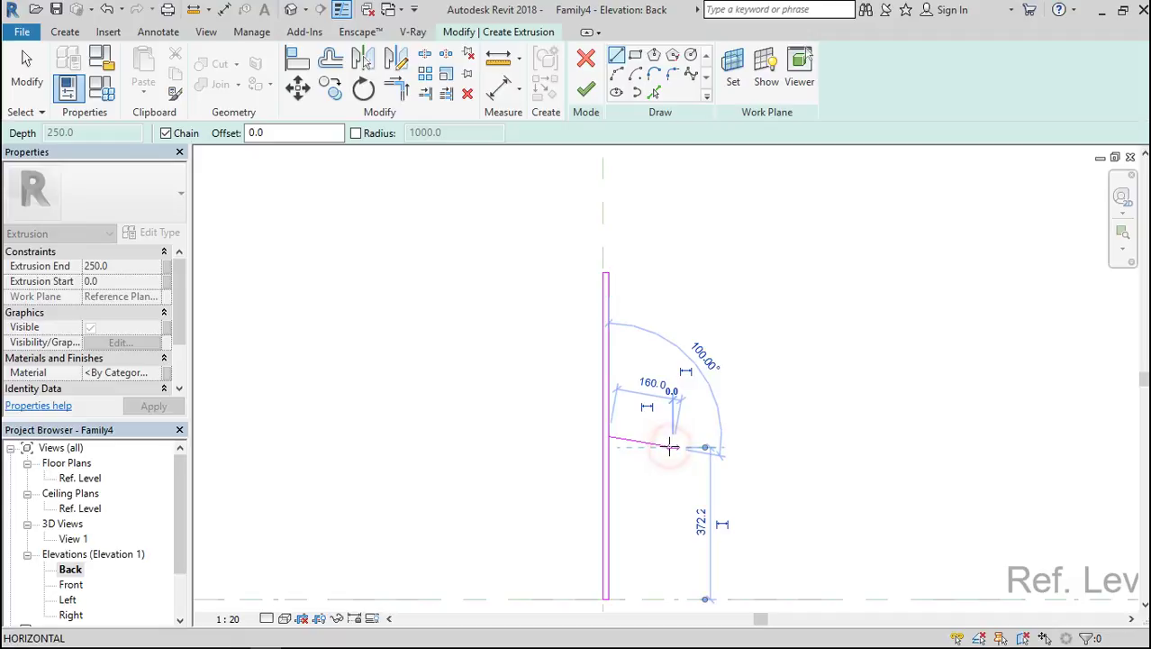
left_click(672, 445)
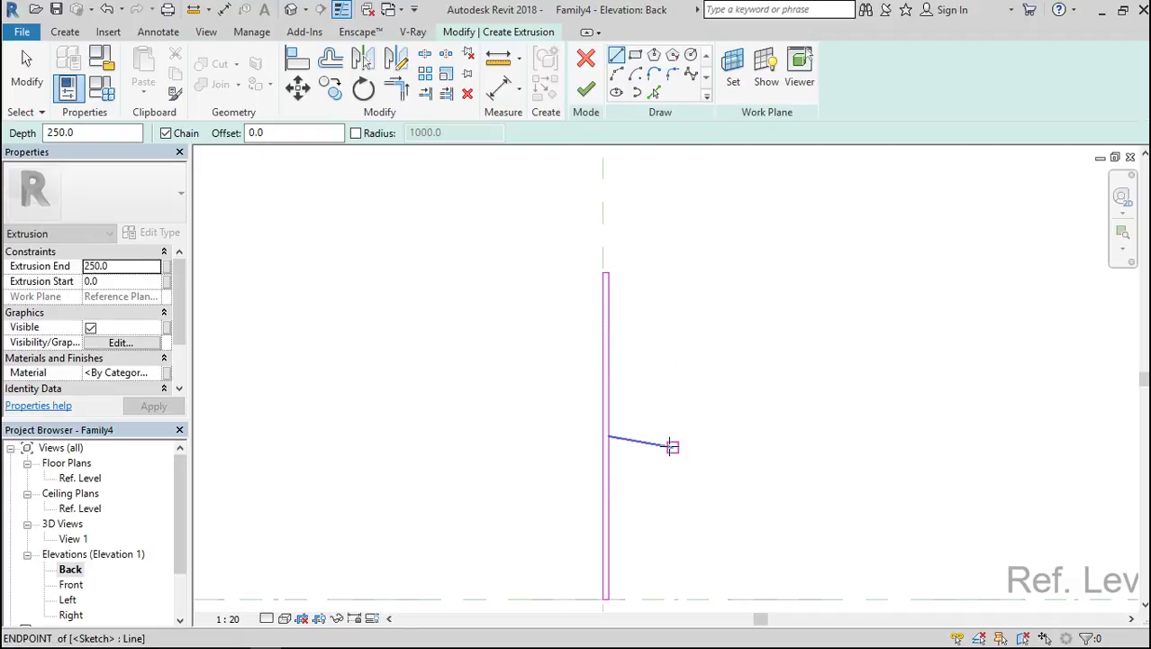
key("Escape")
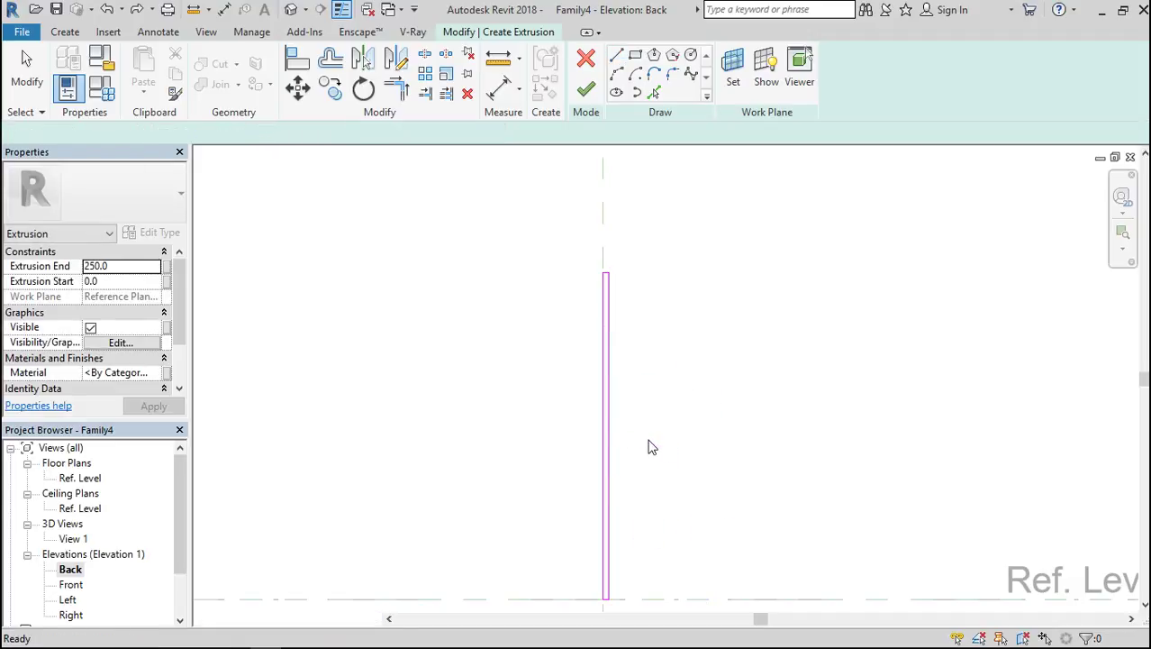
scroll(630, 432, "up", 5)
key("Escape")
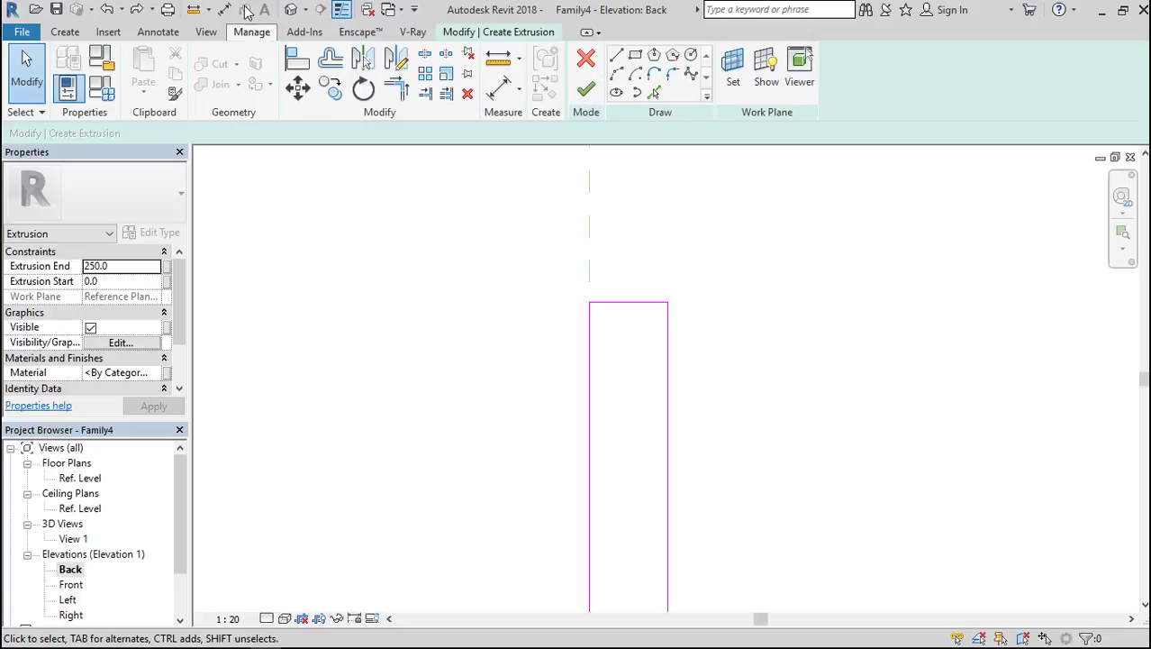
left_click(140, 9)
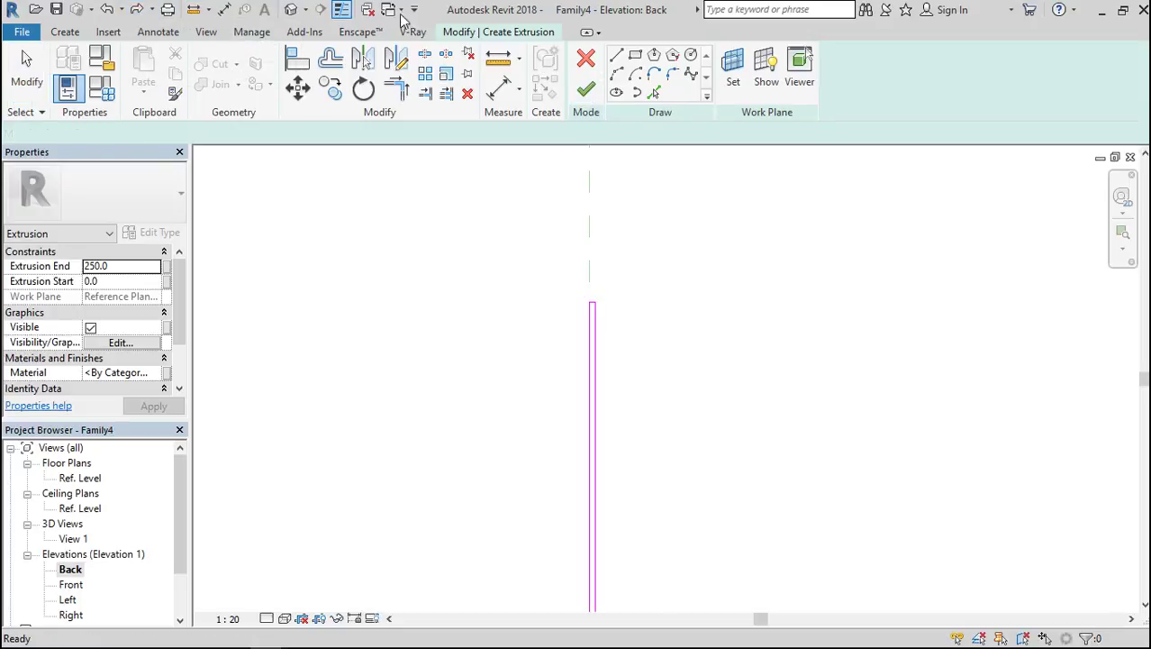
Sketch a horizontal guide line from the midpoint of the bar's right side and stretch it across the bar to about 280 mm long.
left_click(616, 55)
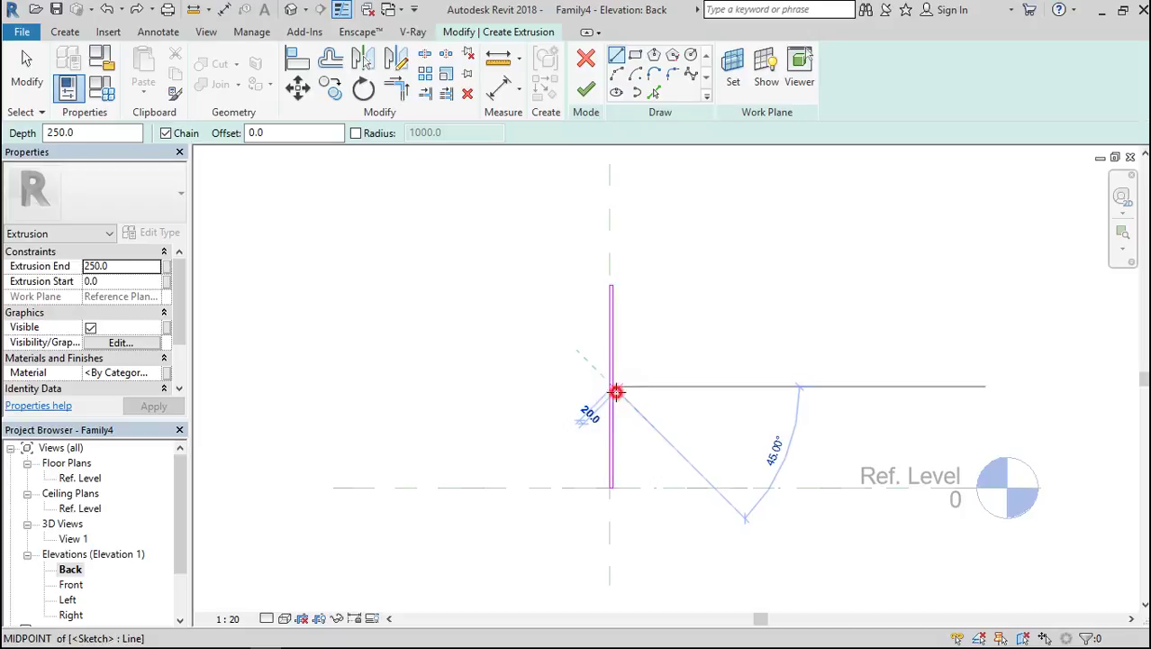
left_click(611, 387)
left_click(662, 388)
key("Escape")
key("Escape")
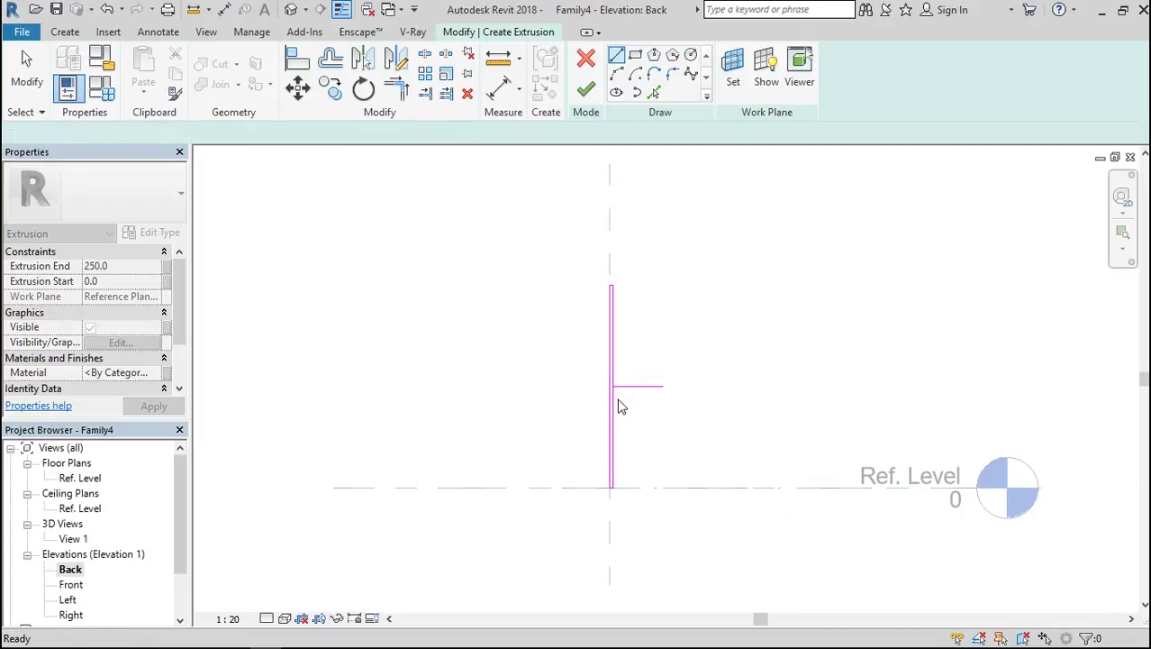
left_click(633, 387)
scroll(621, 387, "up", 2)
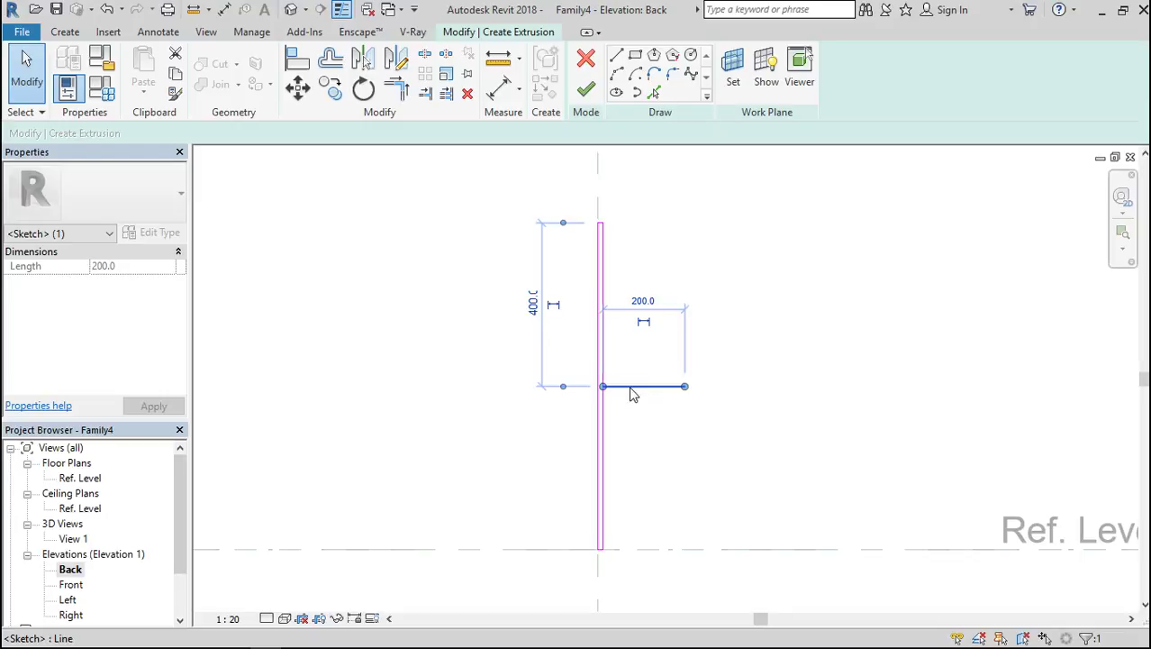
left_click_drag(606, 390, 570, 386)
left_click(606, 378)
scroll(608, 378, "up", 2)
scroll(608, 378, "up", 3)
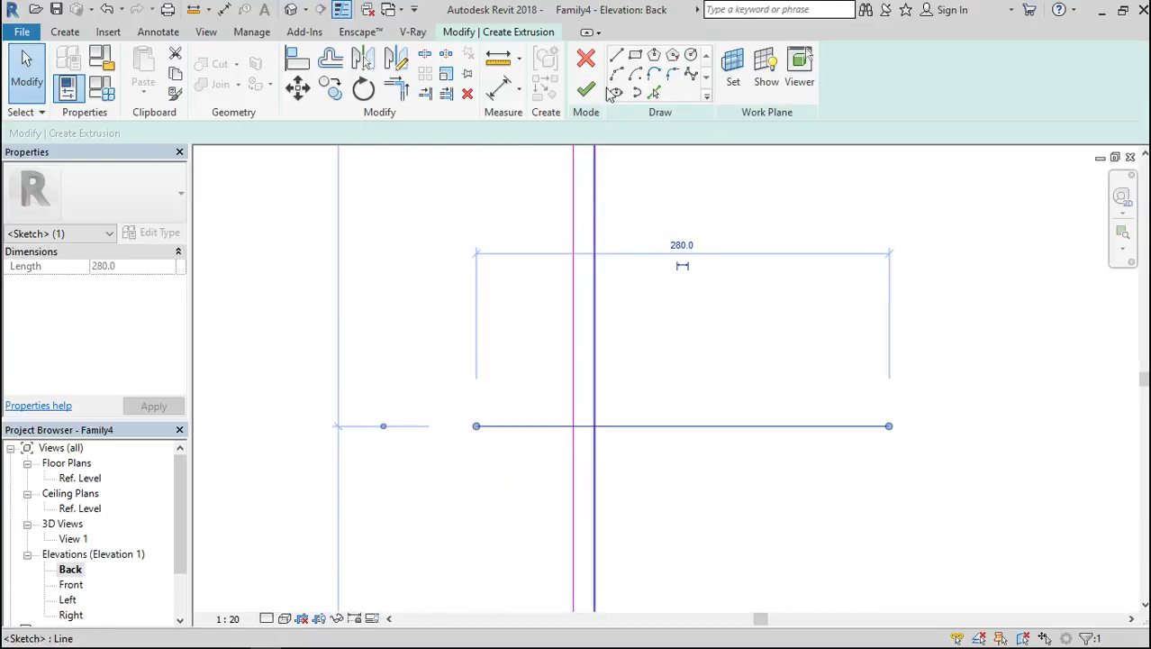
Sketch a slanted line about 69 mm long from the bar's left side down and outward to the guide line.
left_click(617, 55)
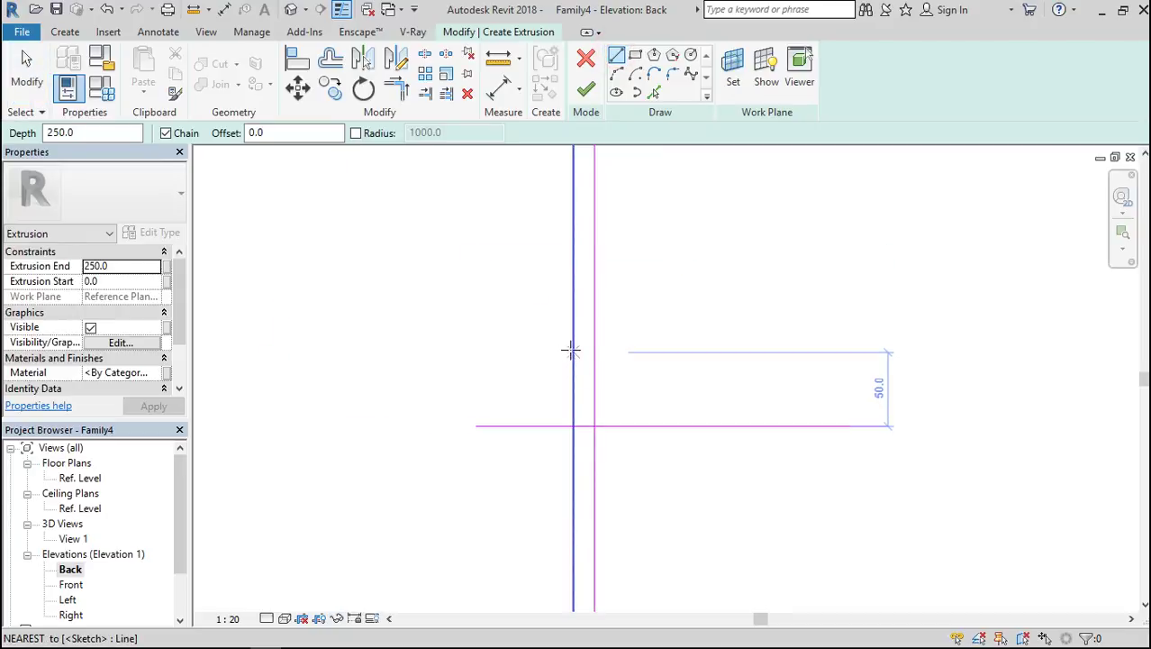
left_click(571, 330)
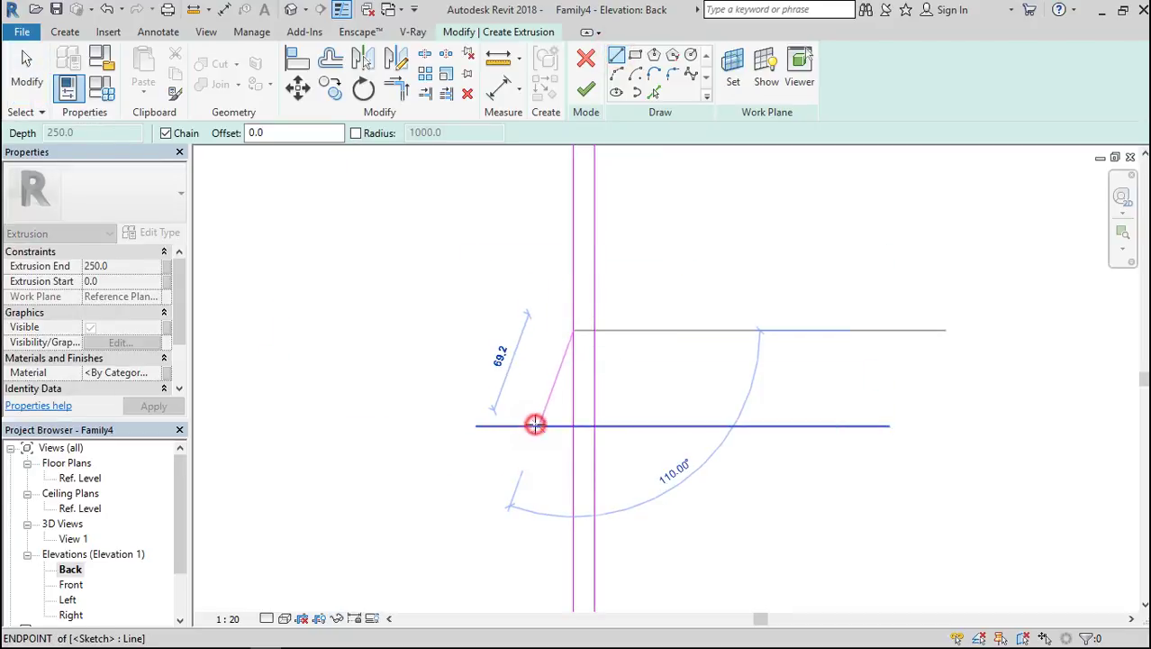
left_click(535, 424)
key("Escape")
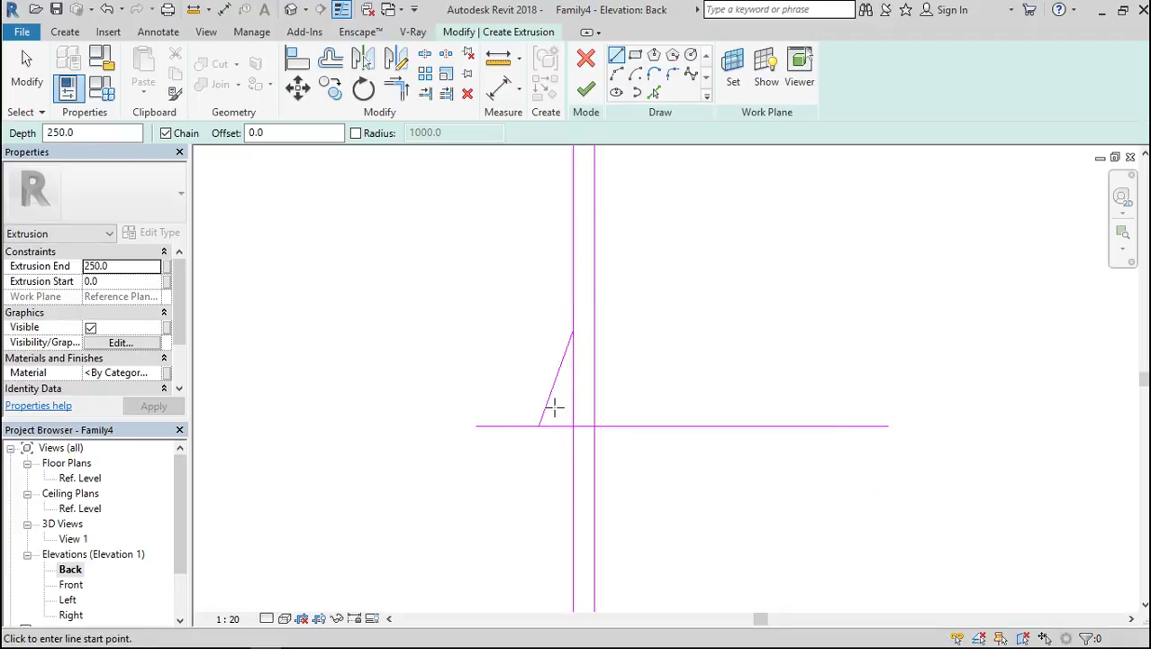
key("Escape")
Mirror the slanted line about the horizontal guide line to form the left half of a diamond.
left_click(546, 407)
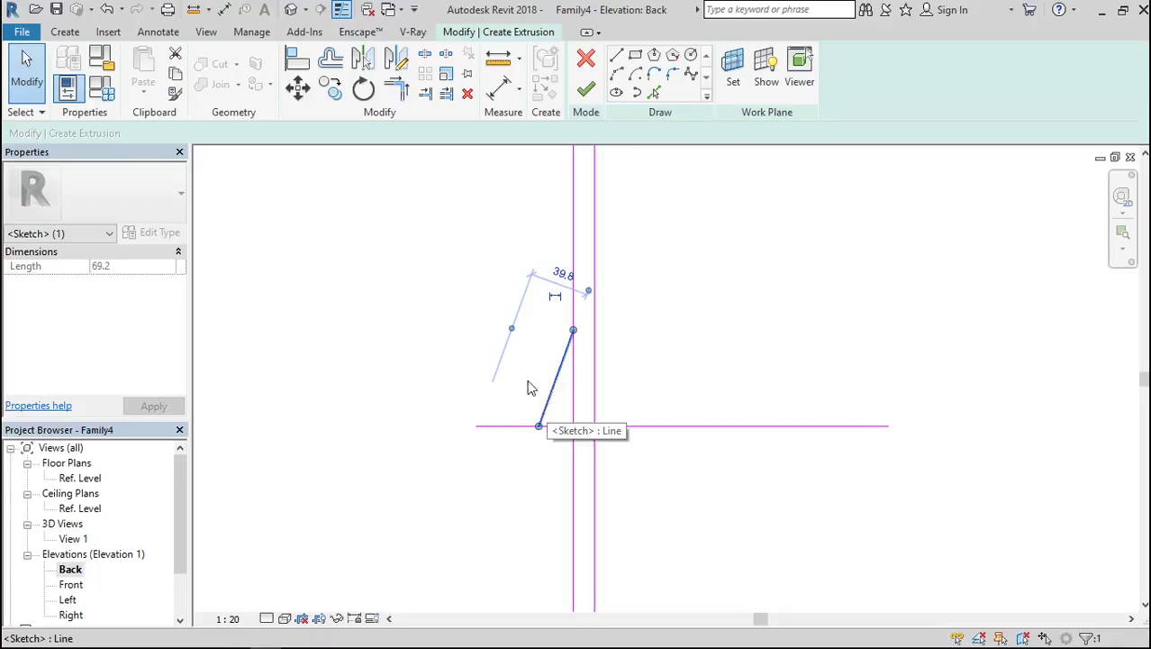
left_click(365, 61)
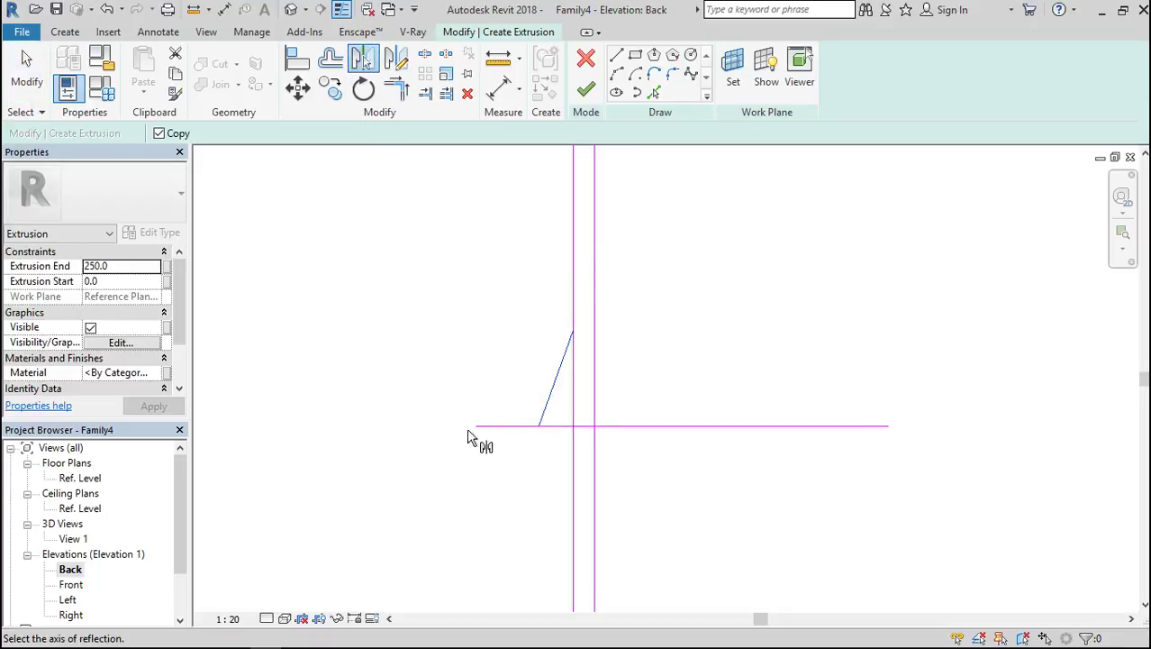
left_click(488, 425)
left_click(566, 502)
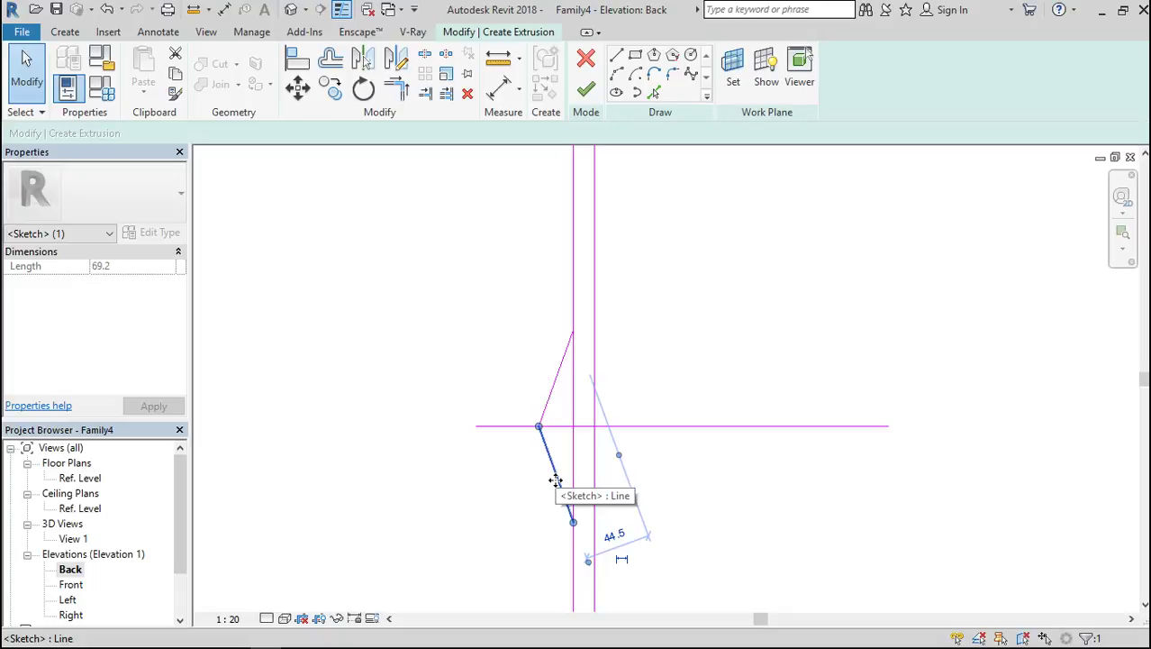
Mirror both slanted lines across a vertical axis through the midpoint of the bar's top edge, keeping the originals.
left_click(548, 412)
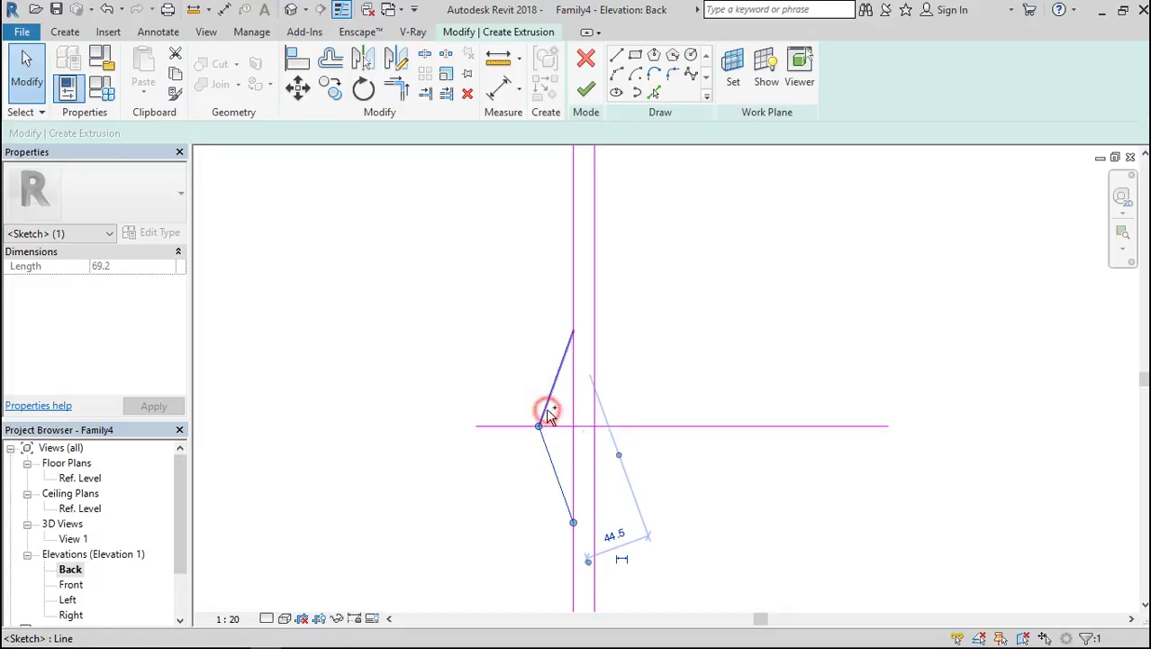
left_click(394, 63)
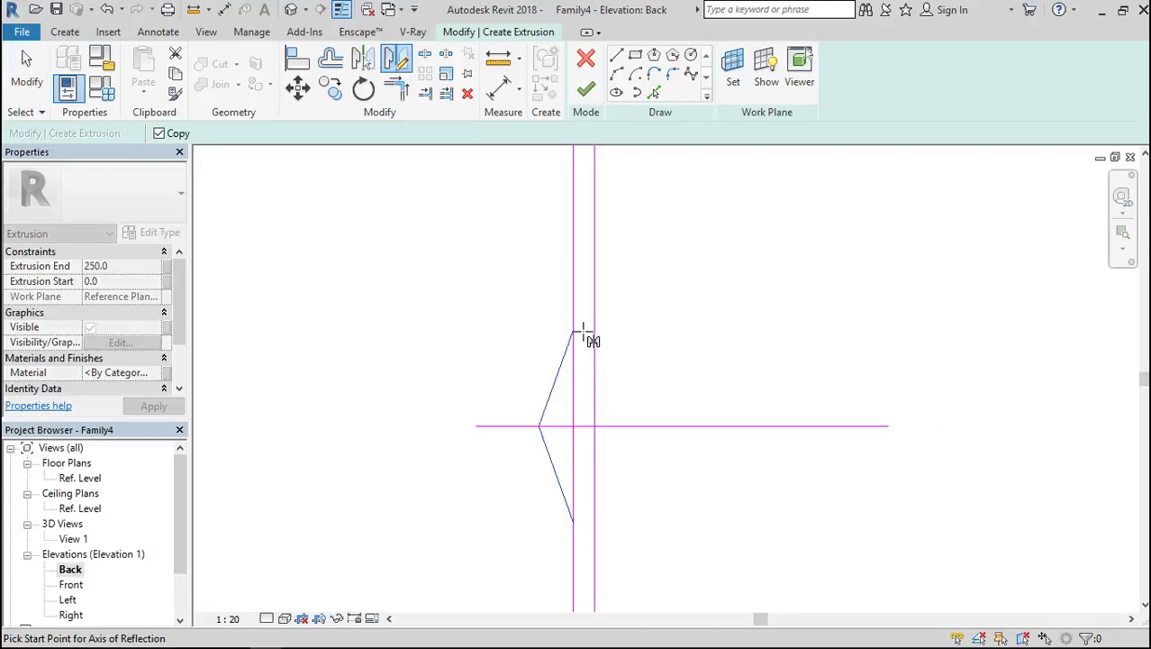
scroll(610, 467, "down", 3)
scroll(594, 270, "up", 5)
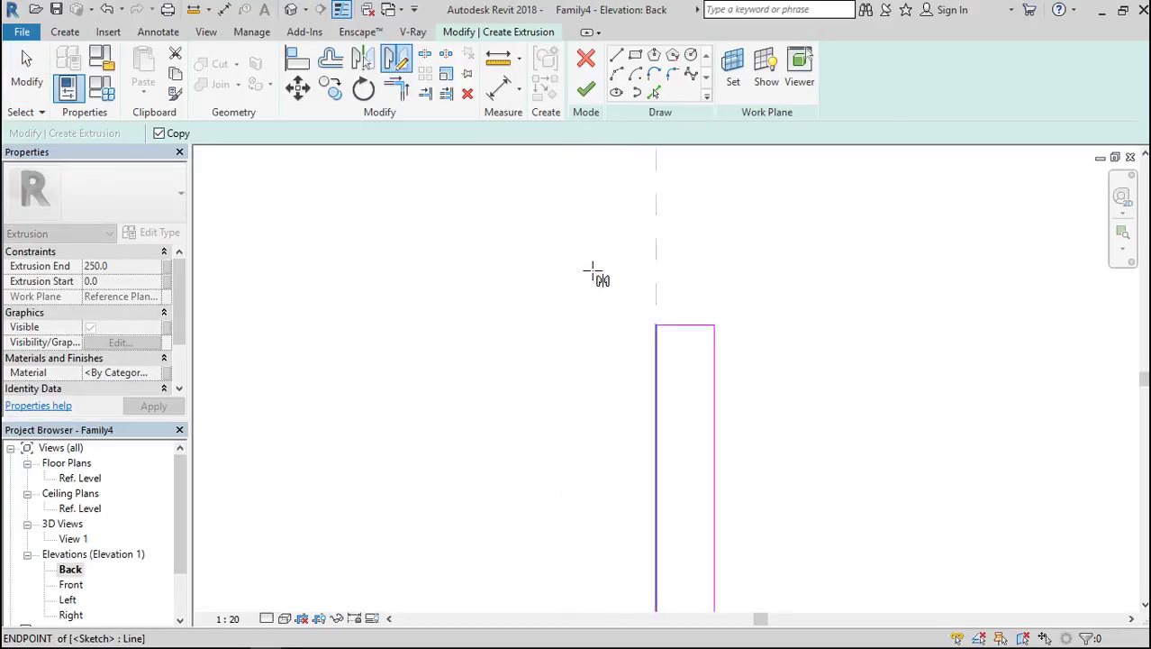
left_click(977, 495)
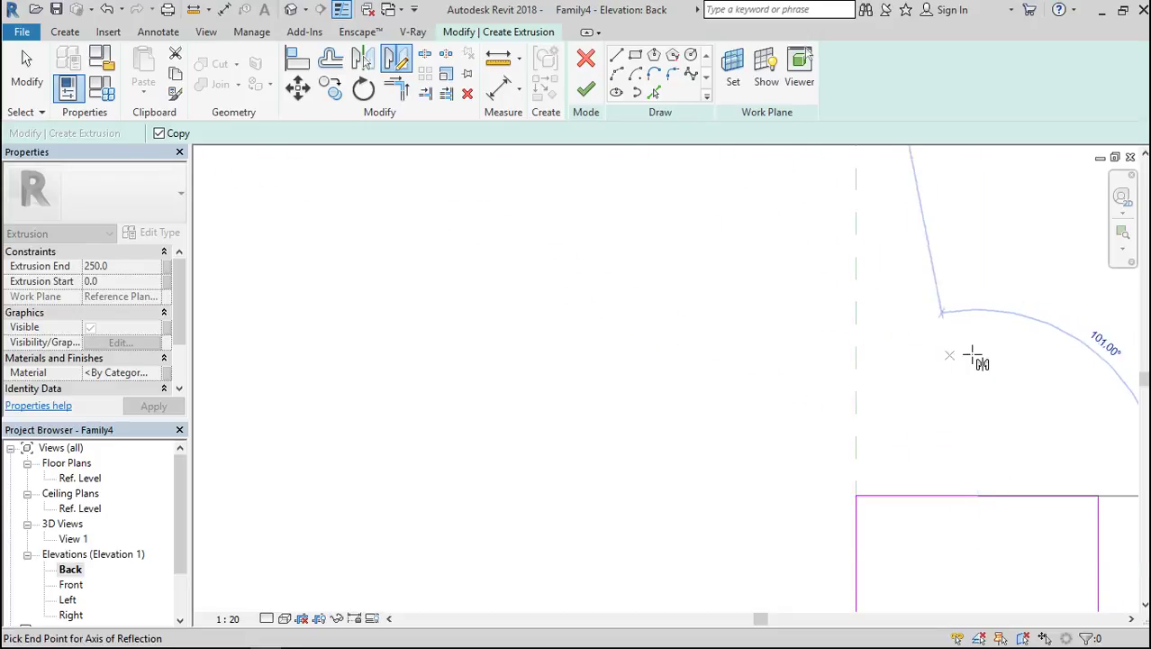
left_click(980, 354)
scroll(640, 288, "down", 5)
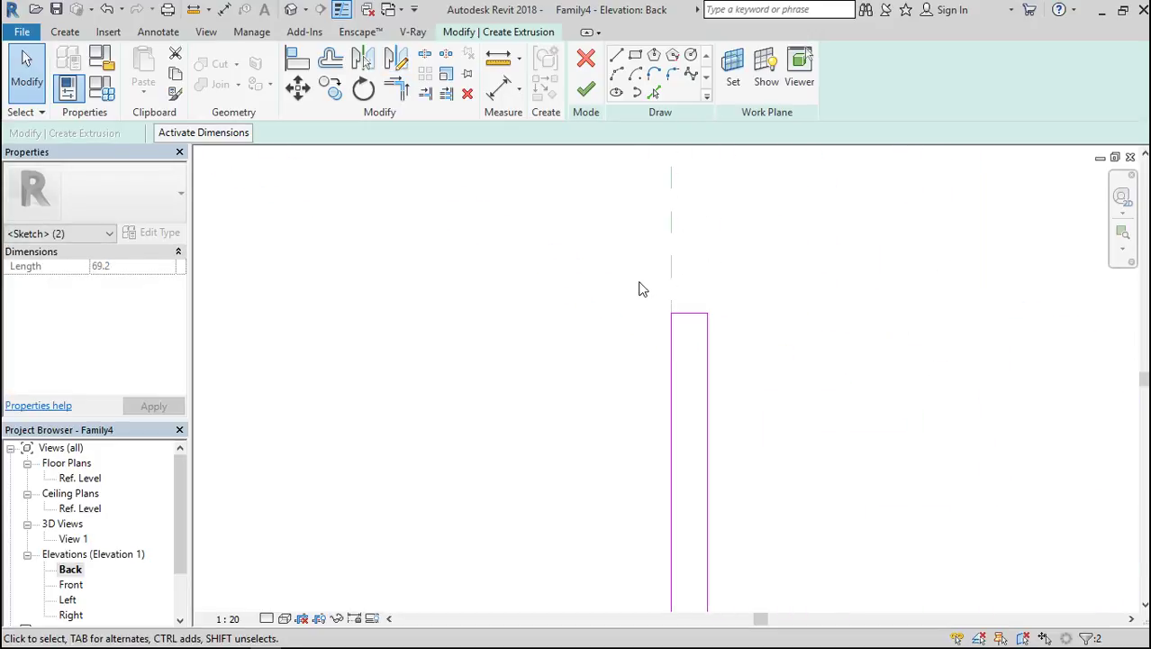
scroll(640, 287, "down", 3)
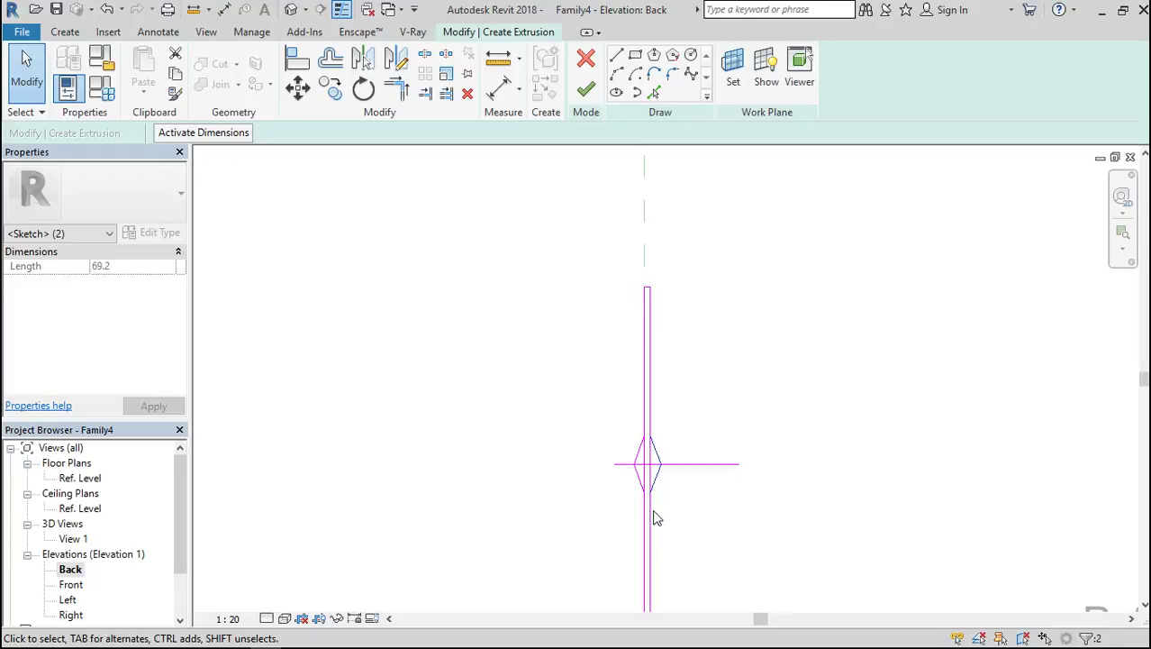
Offset all four slanted diamond lines 14 mm inward with Pick Lines.
scroll(656, 518, "up", 3)
scroll(643, 270, "up", 2)
scroll(644, 270, "up", 1)
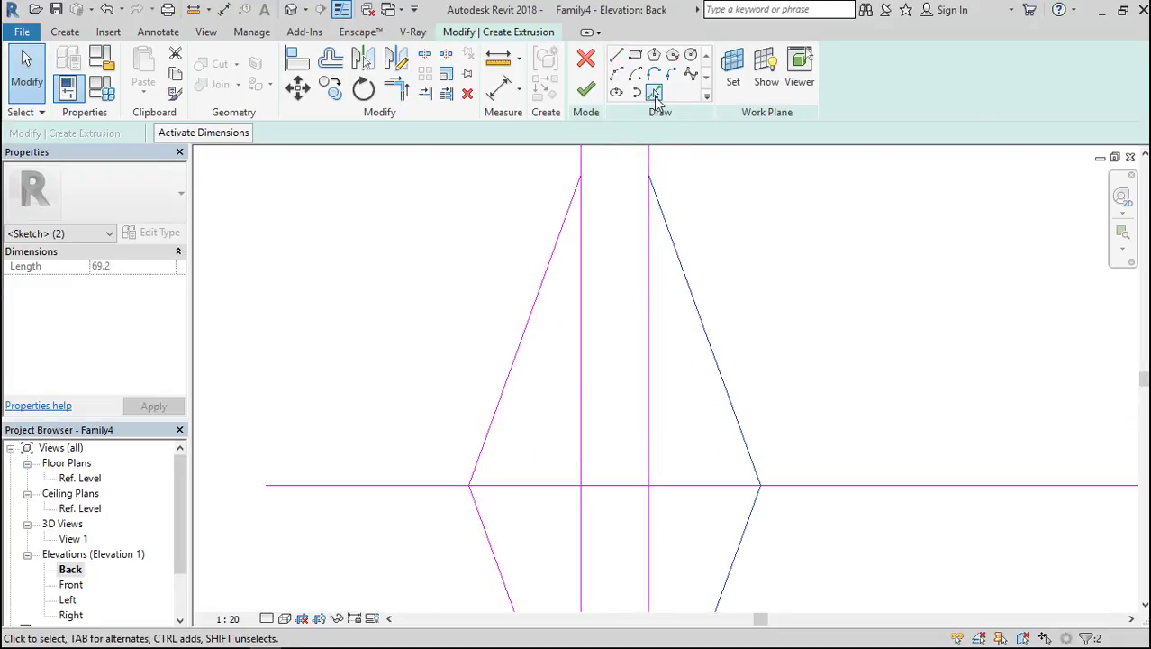
left_click(650, 97)
left_click(257, 134)
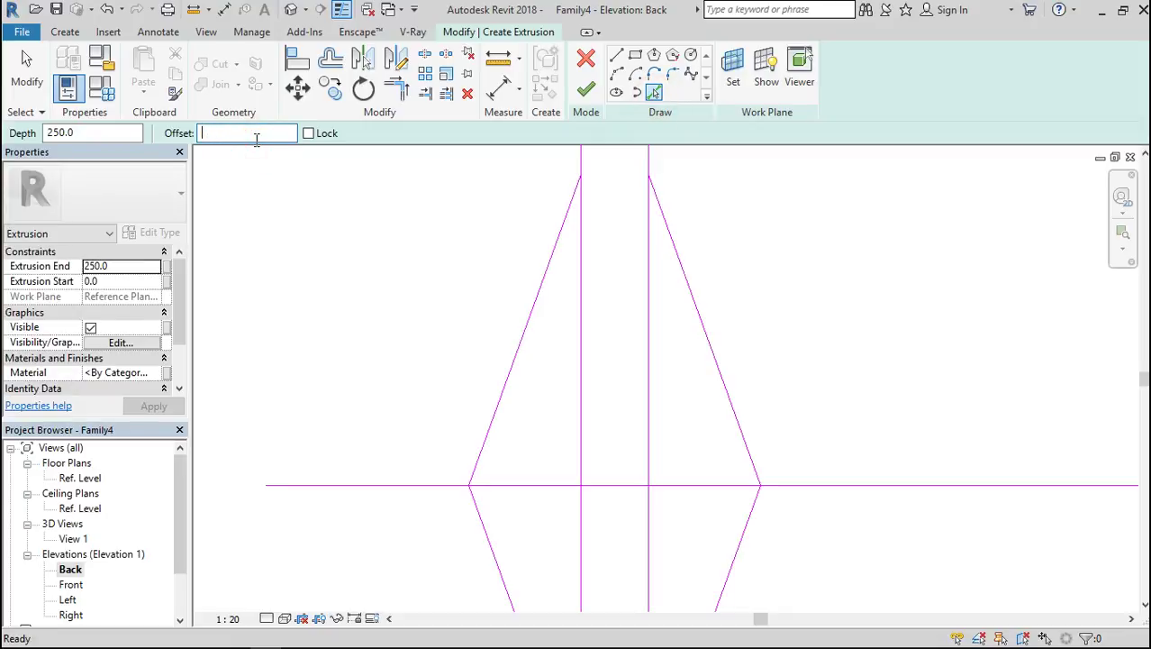
left_click(507, 393)
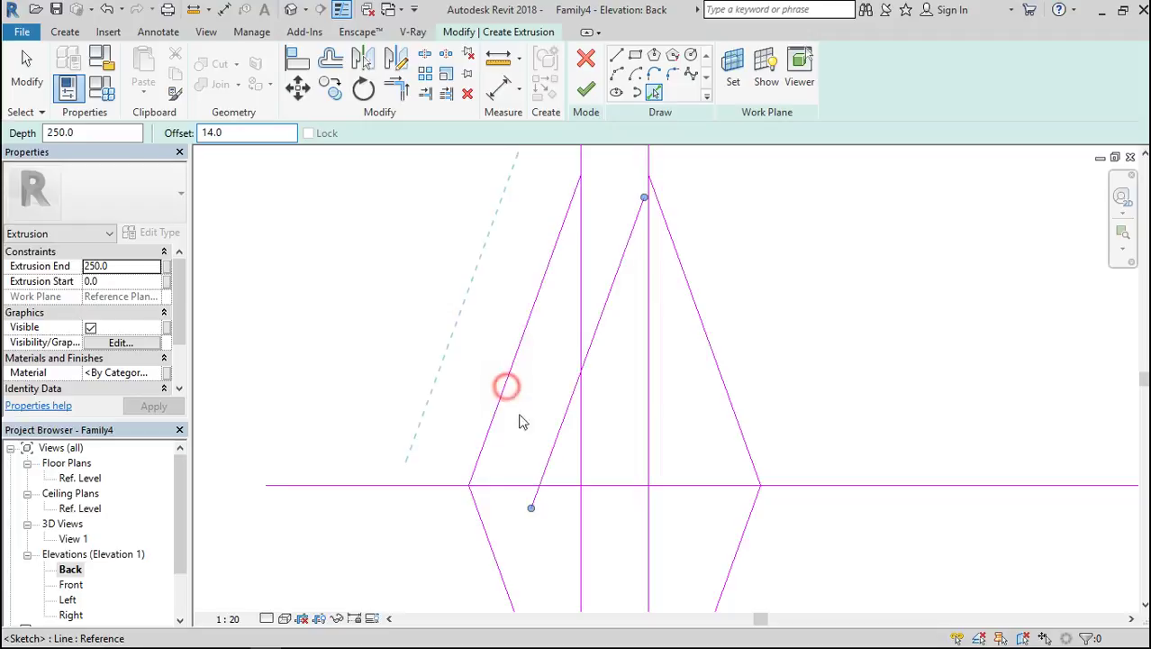
left_click(500, 583)
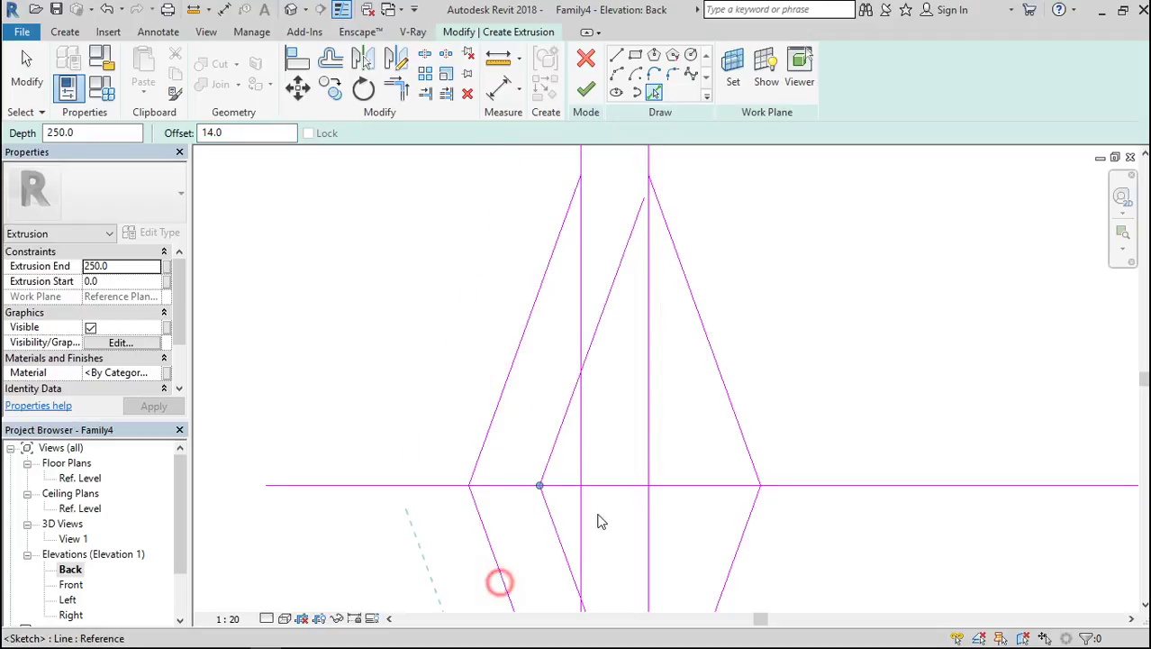
left_click(733, 410)
scroll(673, 334, "down", 2)
left_click(688, 541)
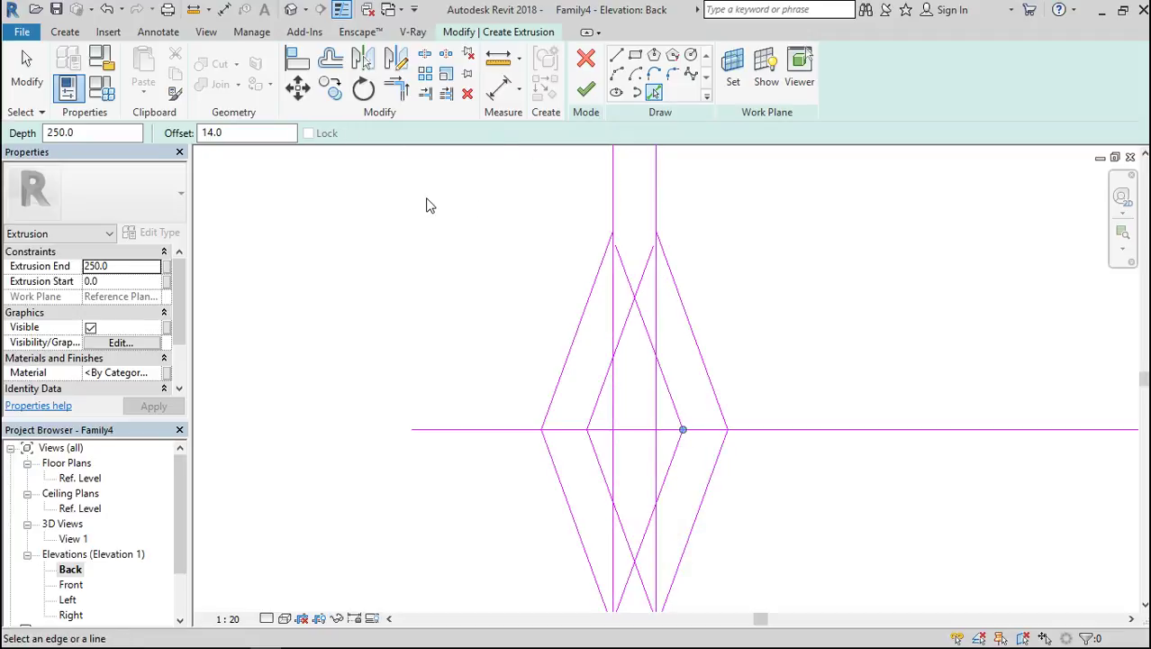
key("Escape")
key("Escape")
Delete the horizontal guide line and split both long vertical sides of the bar at the diamond's mid-height.
left_click(456, 429)
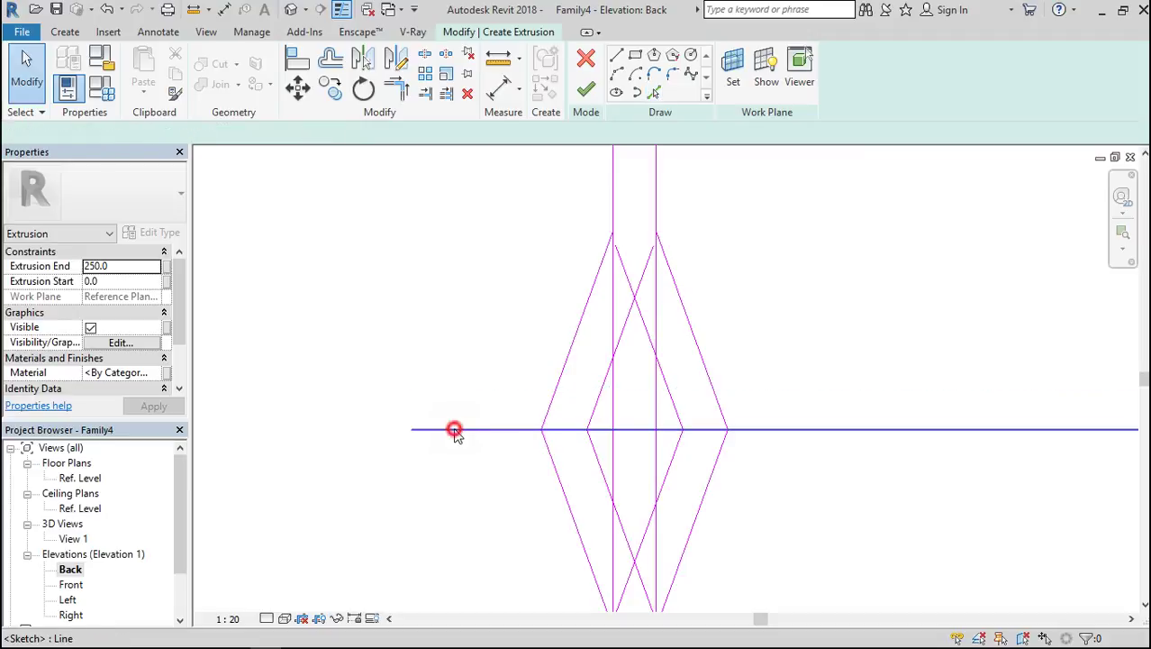
key("Delete")
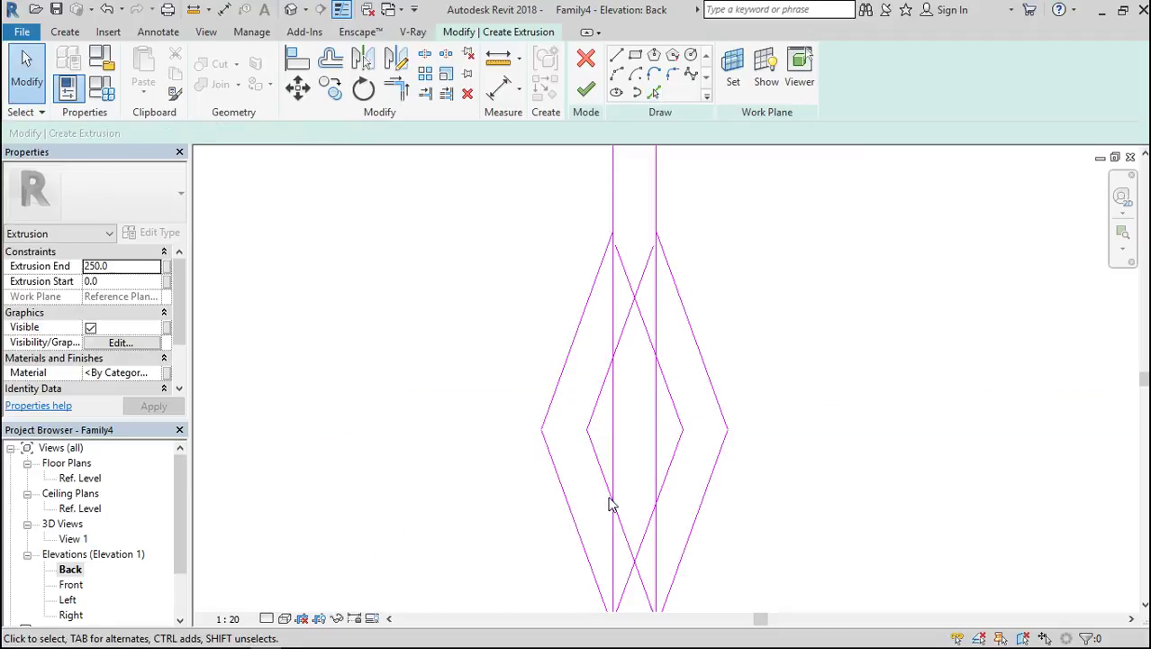
scroll(611, 506, "down", 4)
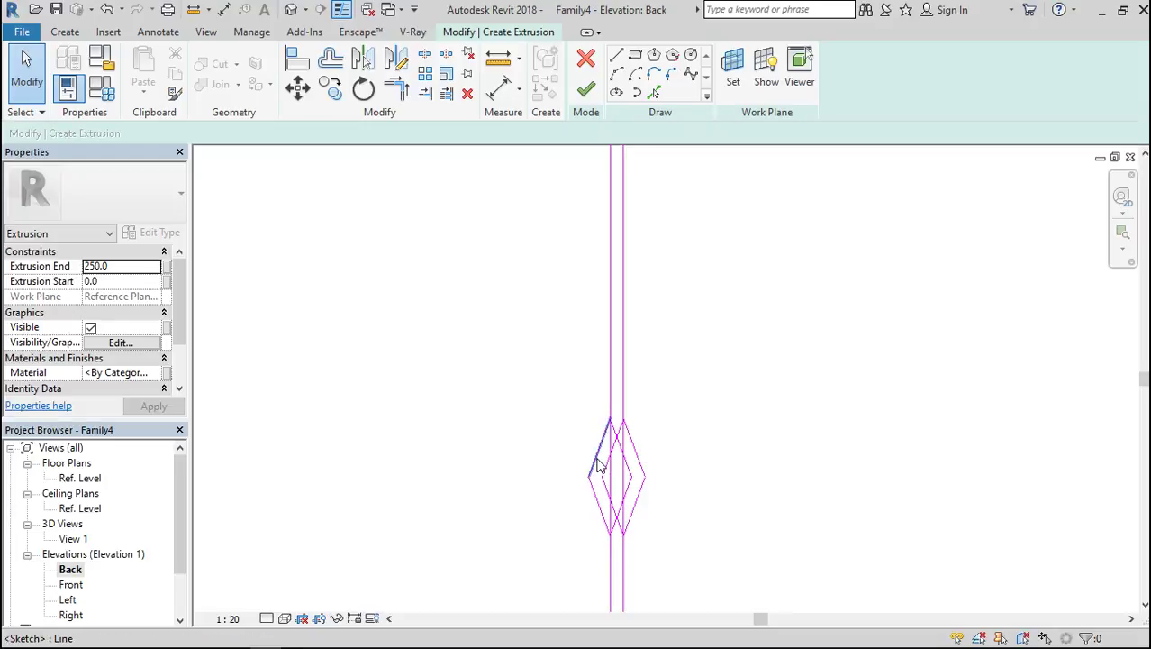
scroll(533, 343, "up", 2)
left_click(396, 87)
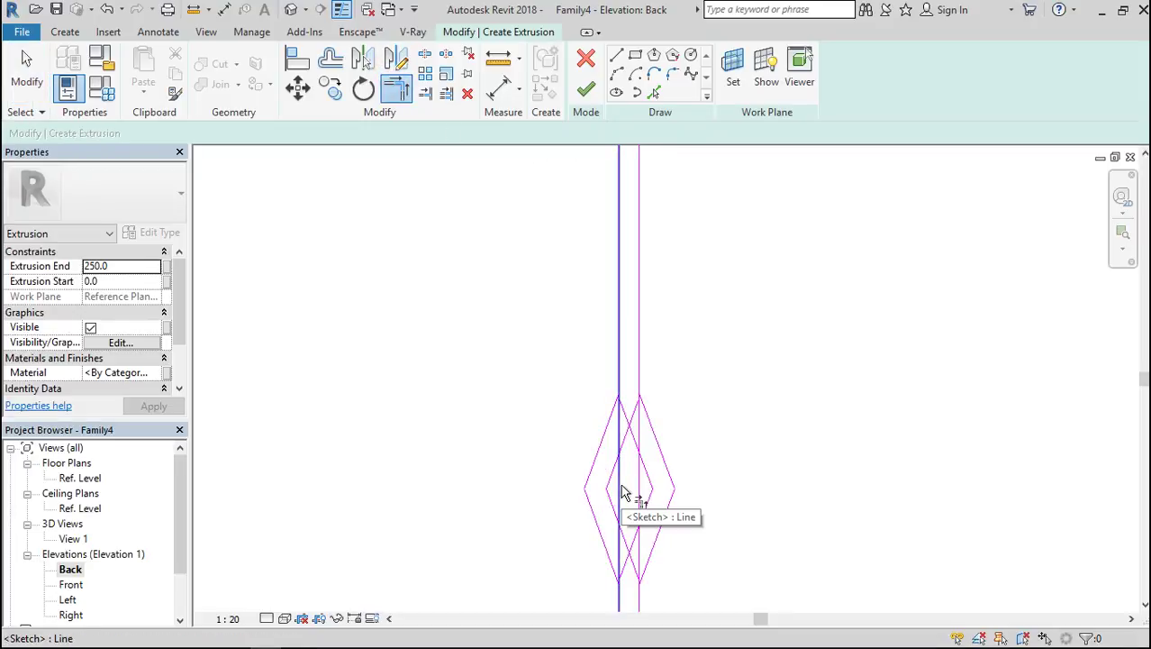
left_click(424, 54)
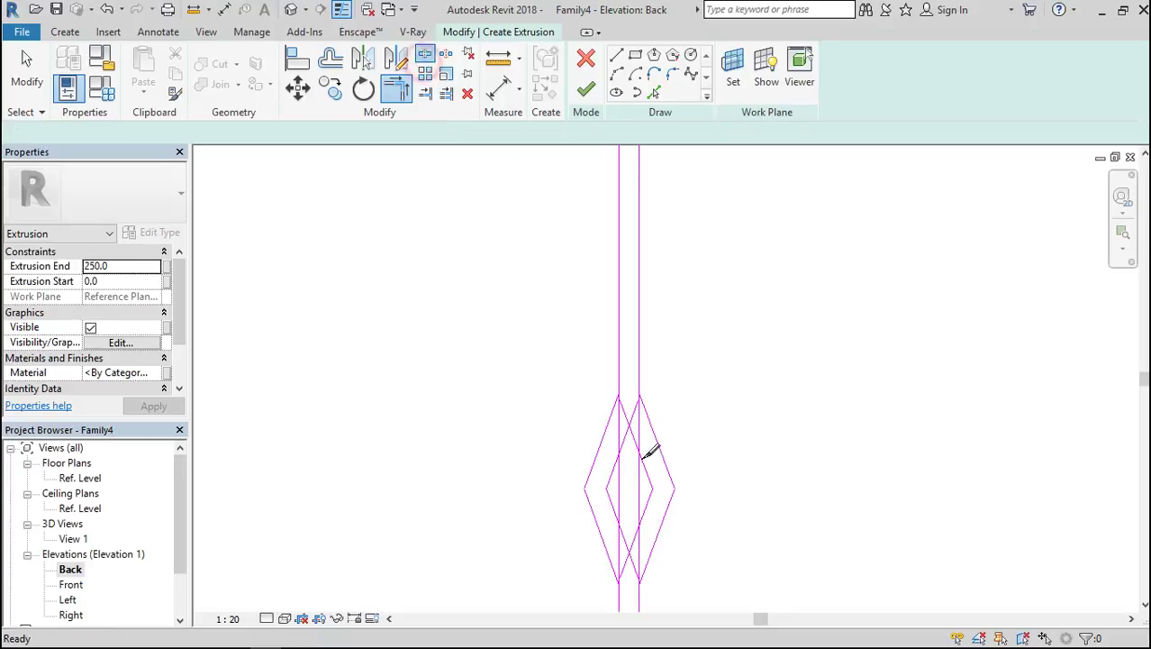
scroll(622, 487, "up", 5)
left_click(621, 483)
left_click(683, 484)
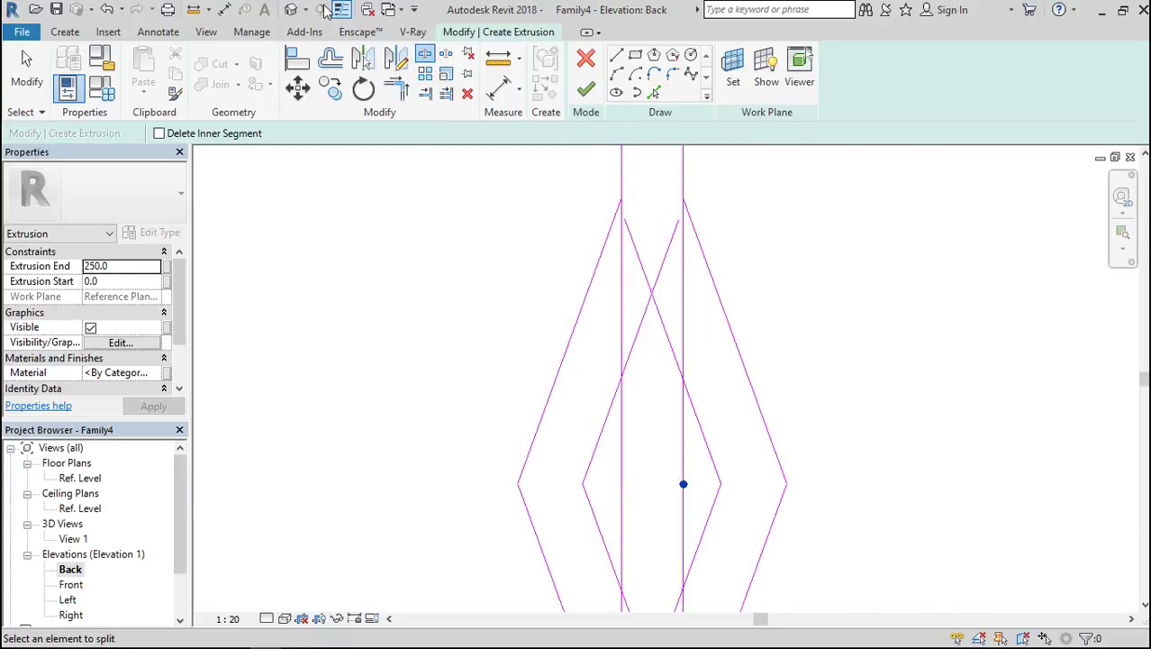
Trim the upper half of the diamond, joining the outer lines to the bar's sides and the inner lines at their crossing.
left_click(396, 87)
left_click(570, 354)
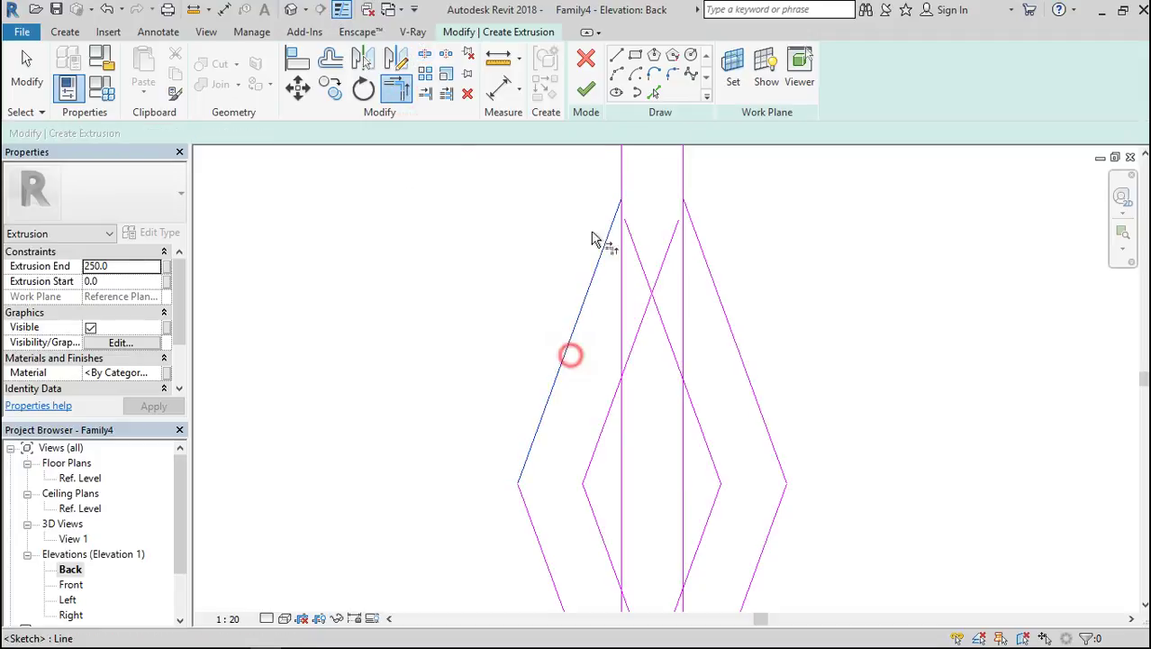
left_click(626, 171)
left_click(620, 385)
left_click(662, 335)
left_click(712, 273)
left_click(689, 187)
Trim the lower half of the diamond, joining its outer lines to the bar's sides and closing the inner diamond at its lower tip.
scroll(740, 289, "down", 3)
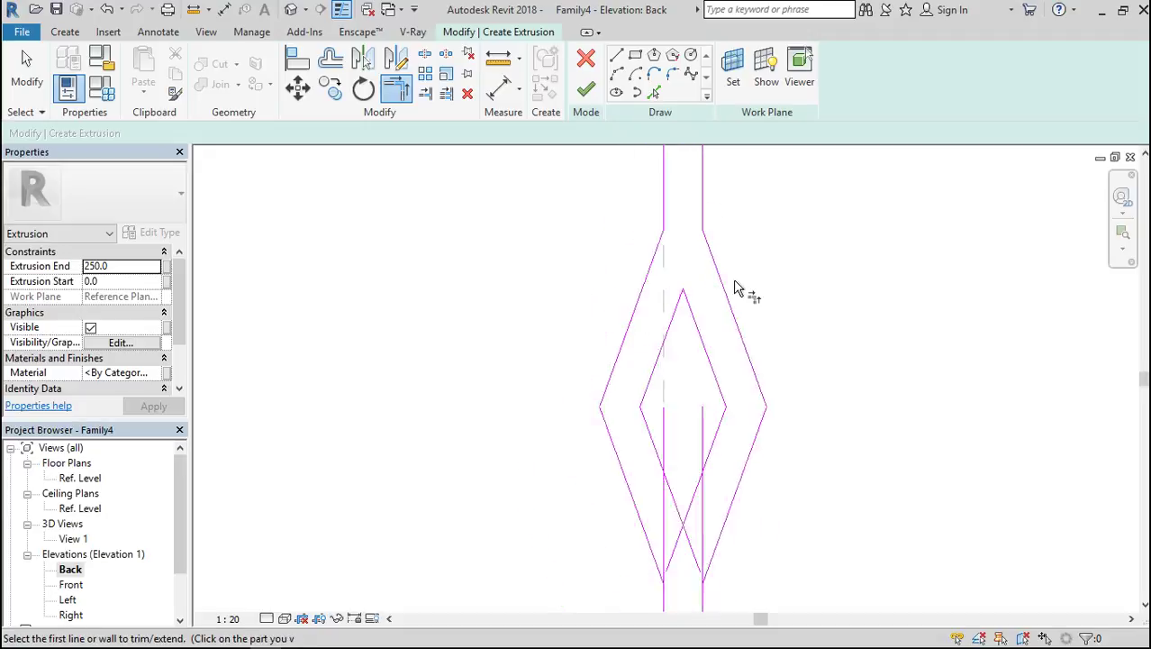
scroll(747, 477, "up", 1)
scroll(745, 485, "up", 3)
left_click(679, 335)
left_click(631, 512)
left_click(502, 362)
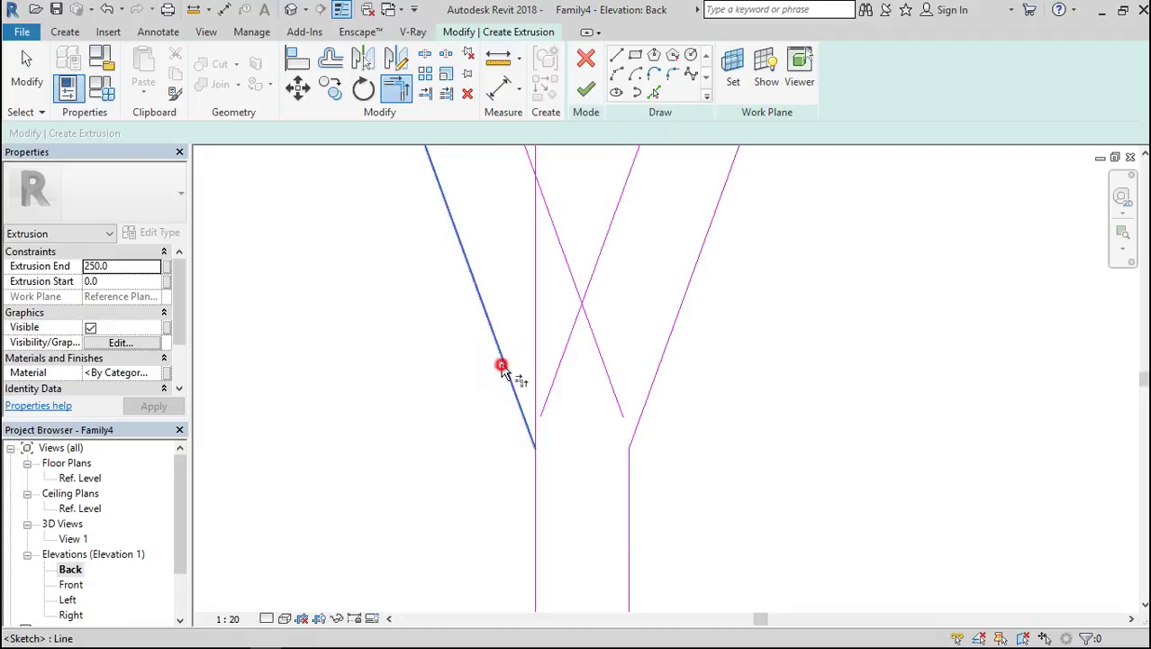
left_click(534, 507)
left_click(558, 245)
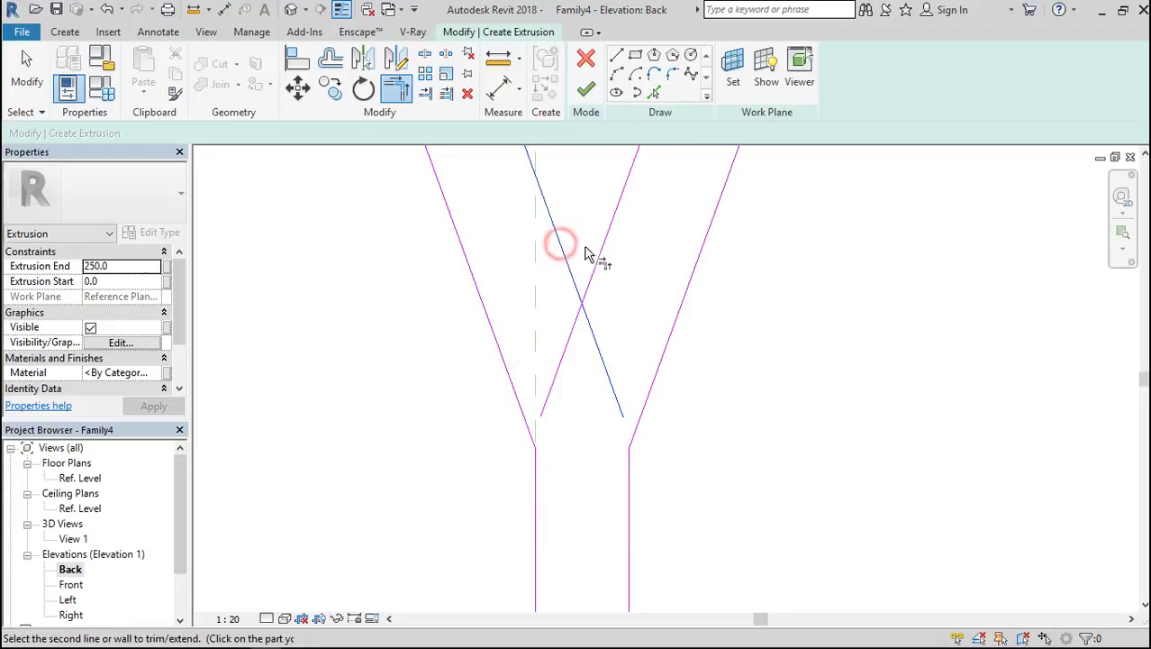
left_click(597, 261)
Switch to the reference railing photo in Photos and compare the baluster sketch with it.
scroll(694, 335, "down", 5)
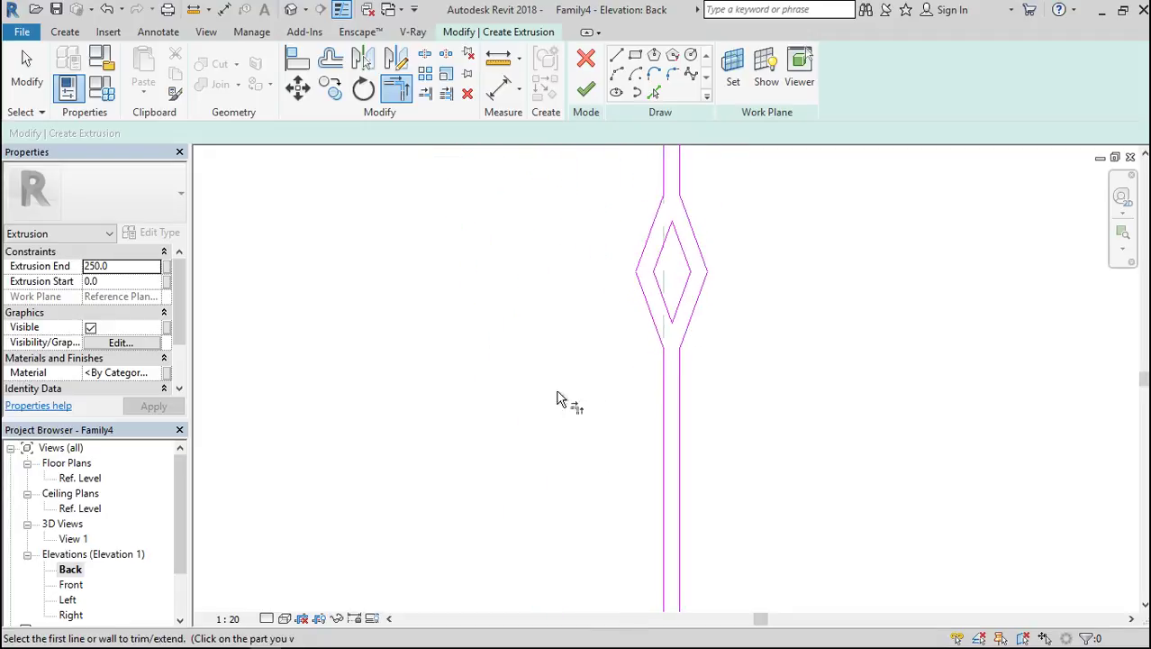
scroll(678, 487, "down", 1)
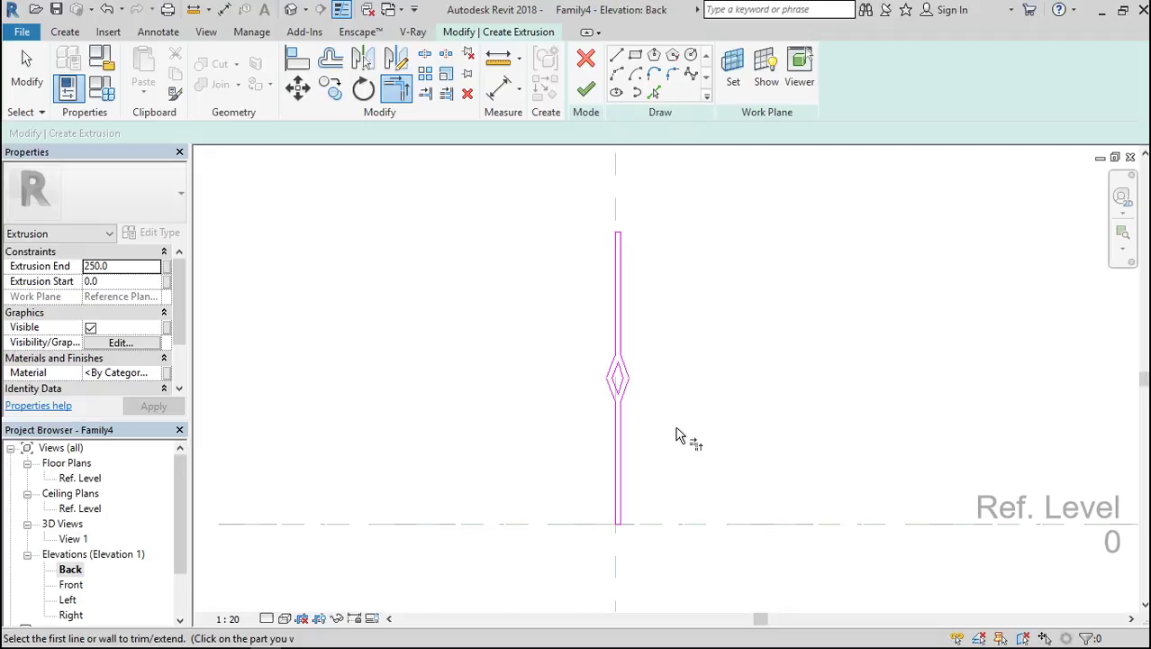
mouse_move(264, 638)
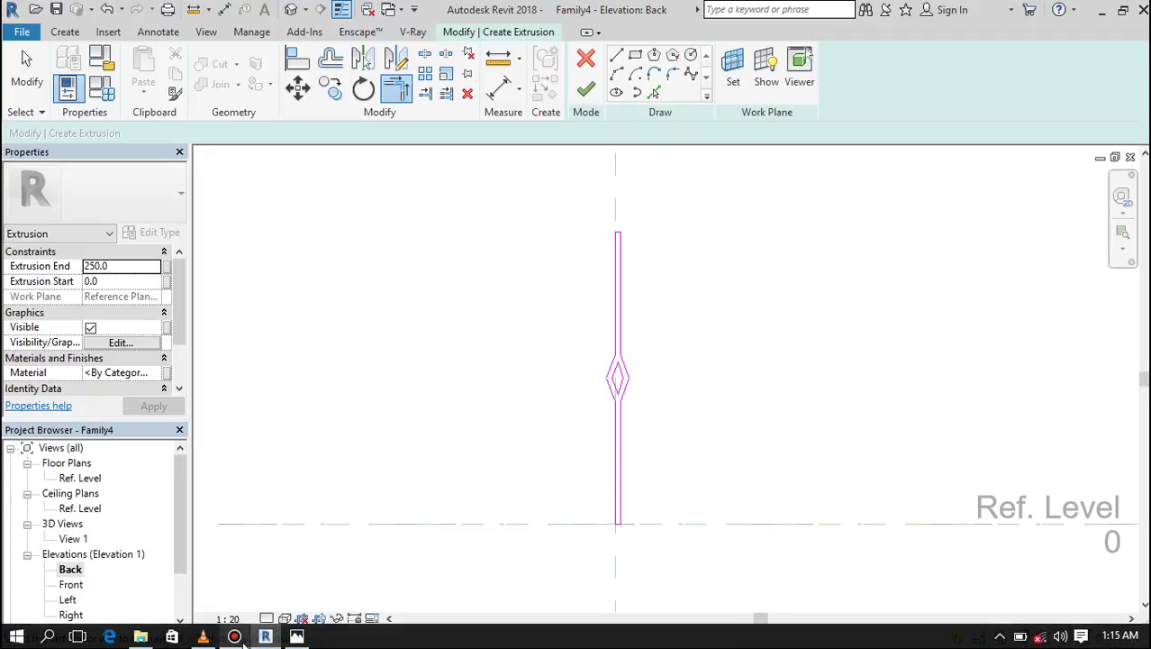
left_click(297, 636)
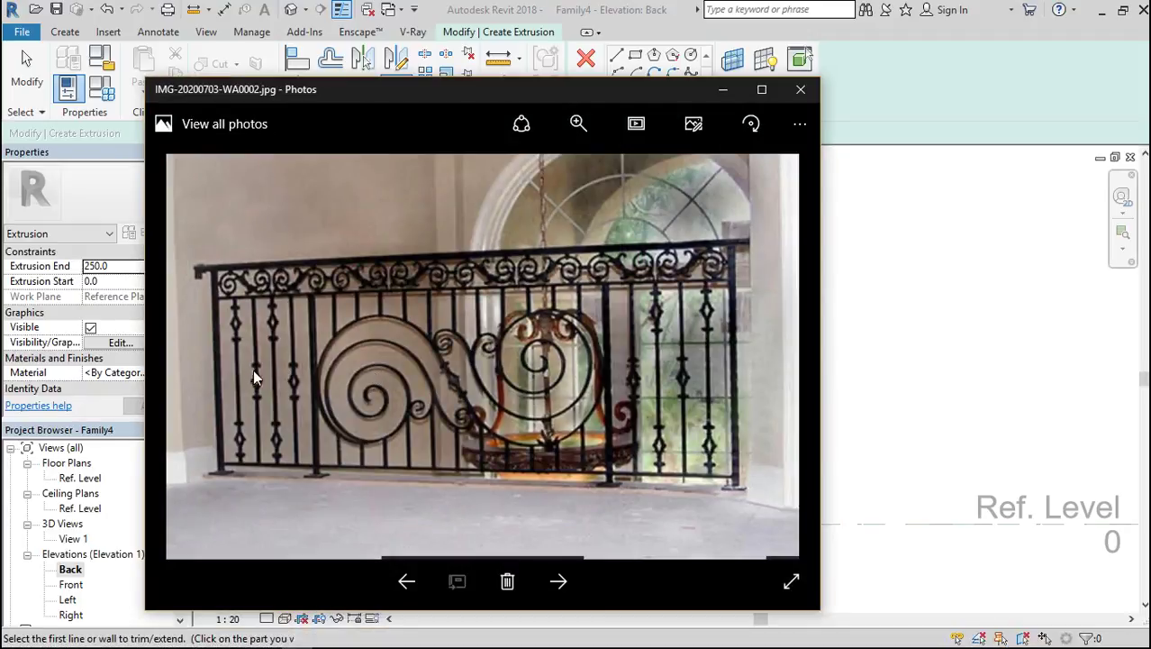
Return to Revit and draw a rectangle about 14 wide and 13.8 high across the bar above the diamond.
left_click(725, 90)
scroll(614, 347, "up", 4)
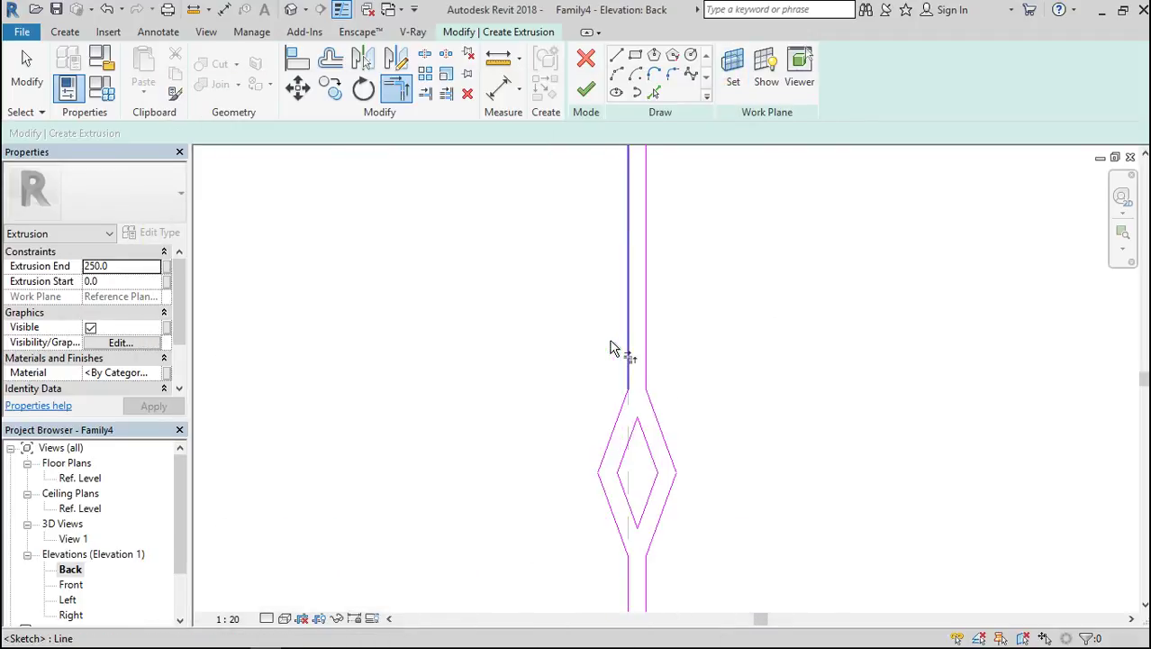
left_click(636, 56)
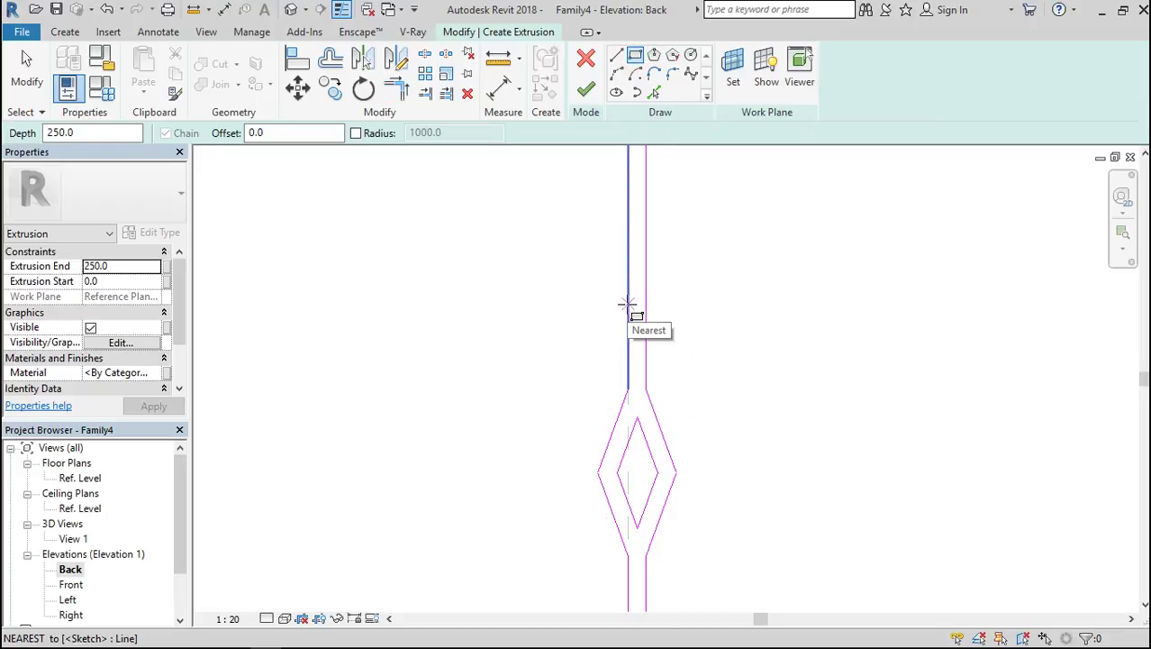
left_click(628, 306)
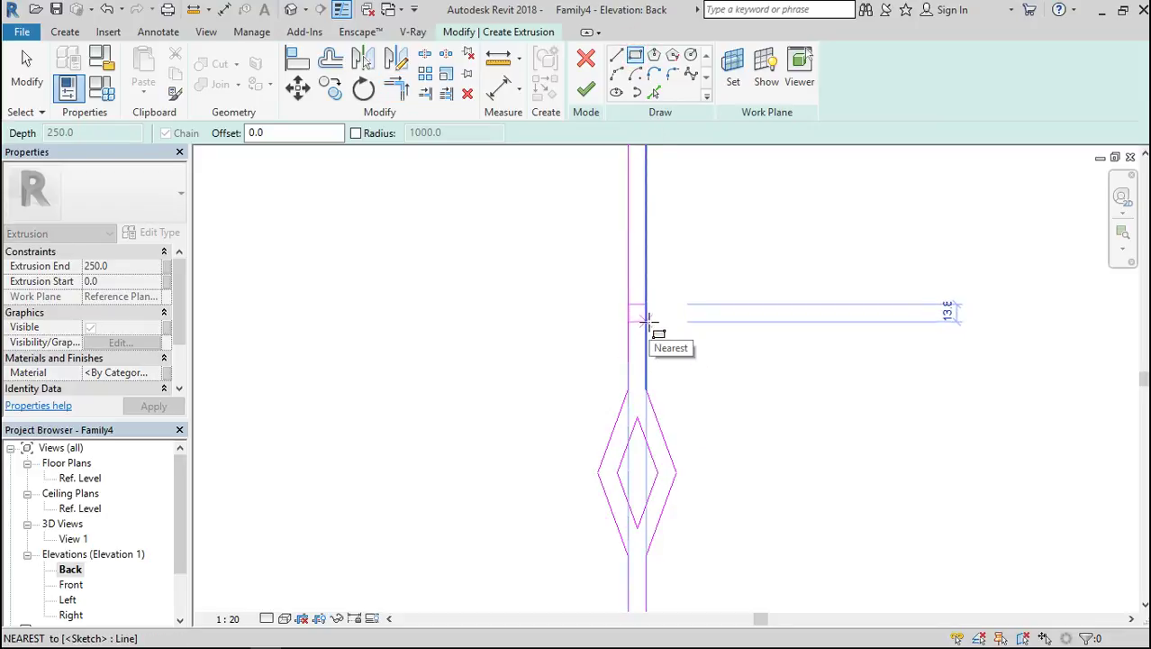
left_click(647, 319)
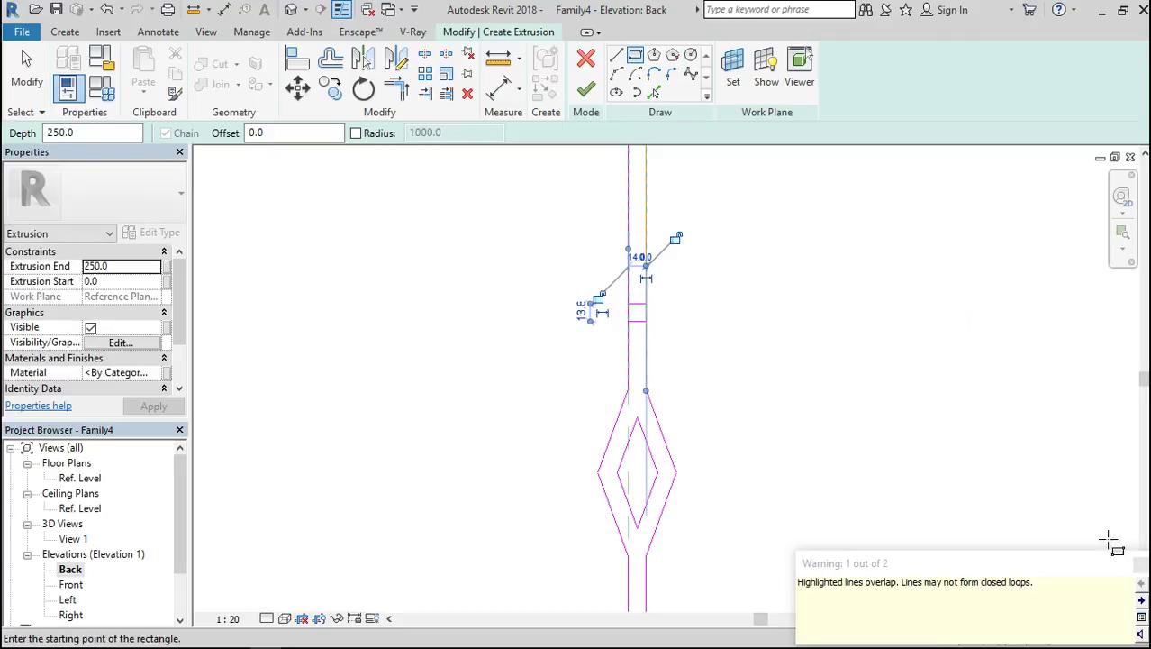
left_click(1141, 566)
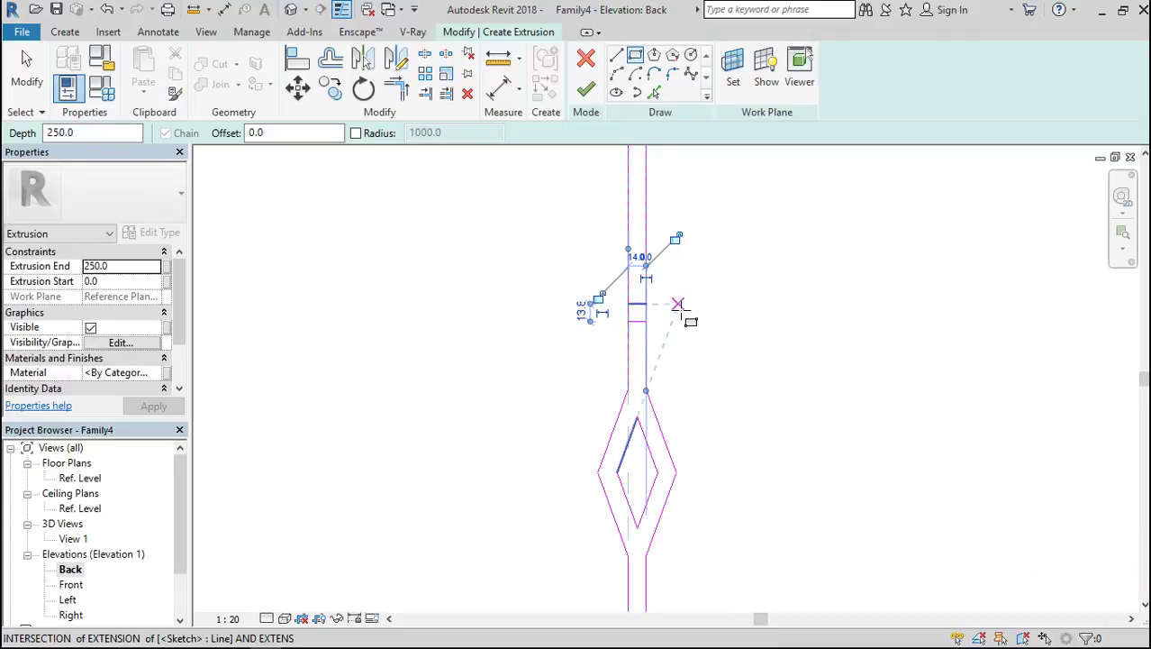
key("Escape")
key("Escape")
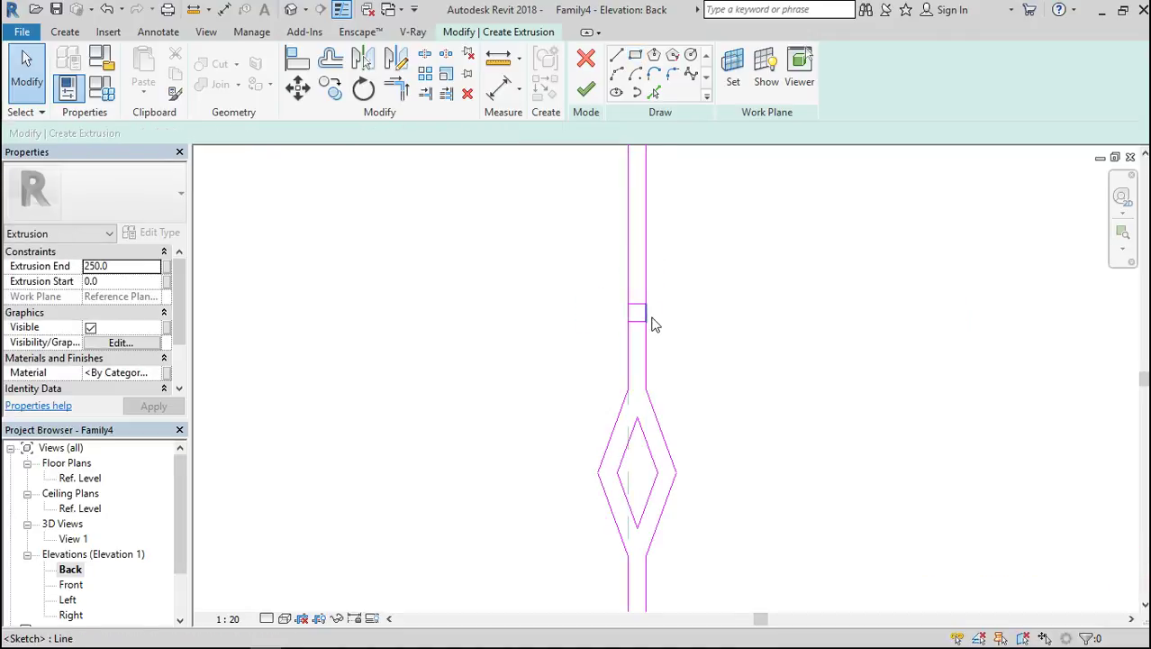
Widen the small rectangle to 17 by moving its right edge outward past the bar.
left_click(648, 321)
left_click(640, 258)
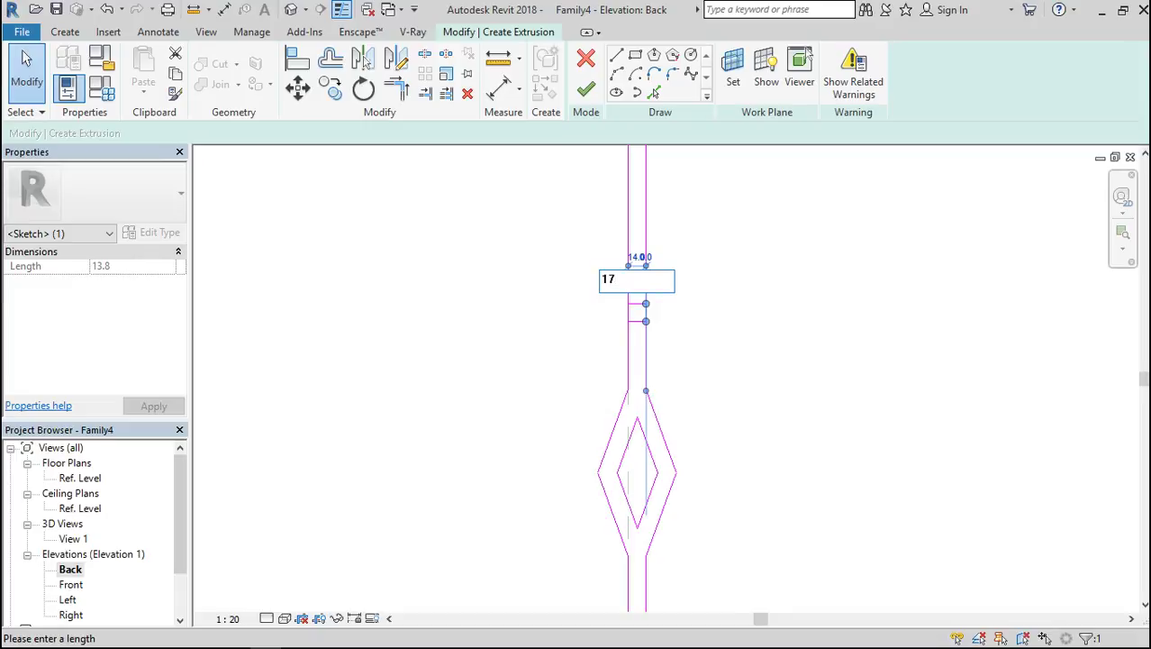
key("Return")
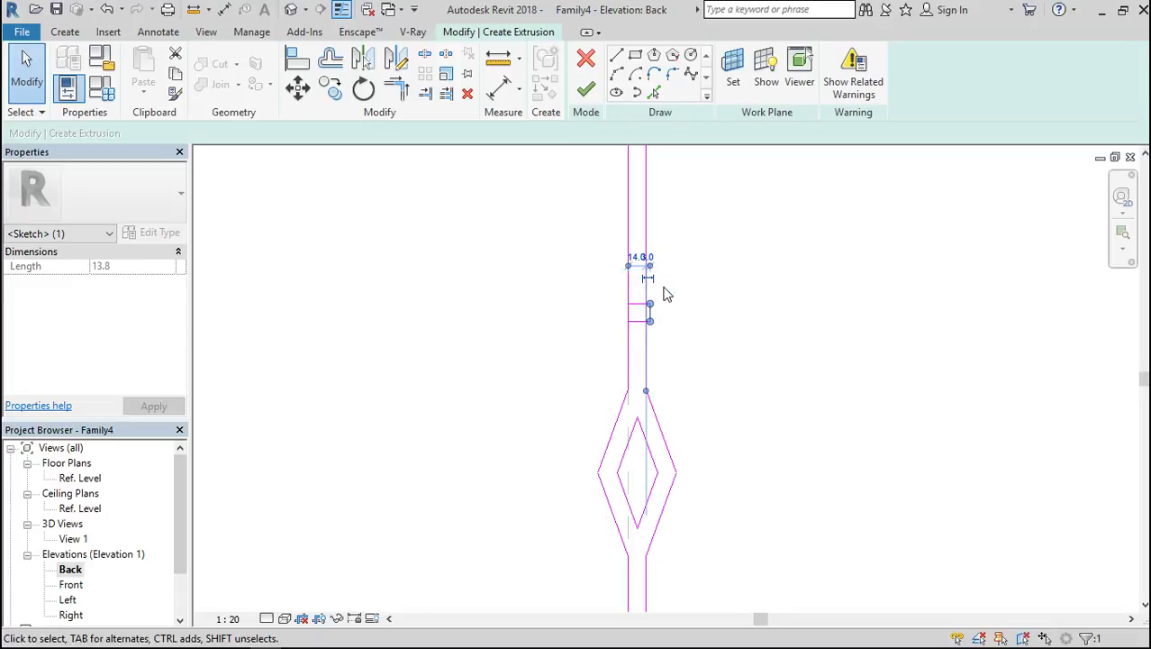
Try to set the rectangle's width to 20 through the dimension beside its right edge.
left_click(640, 258)
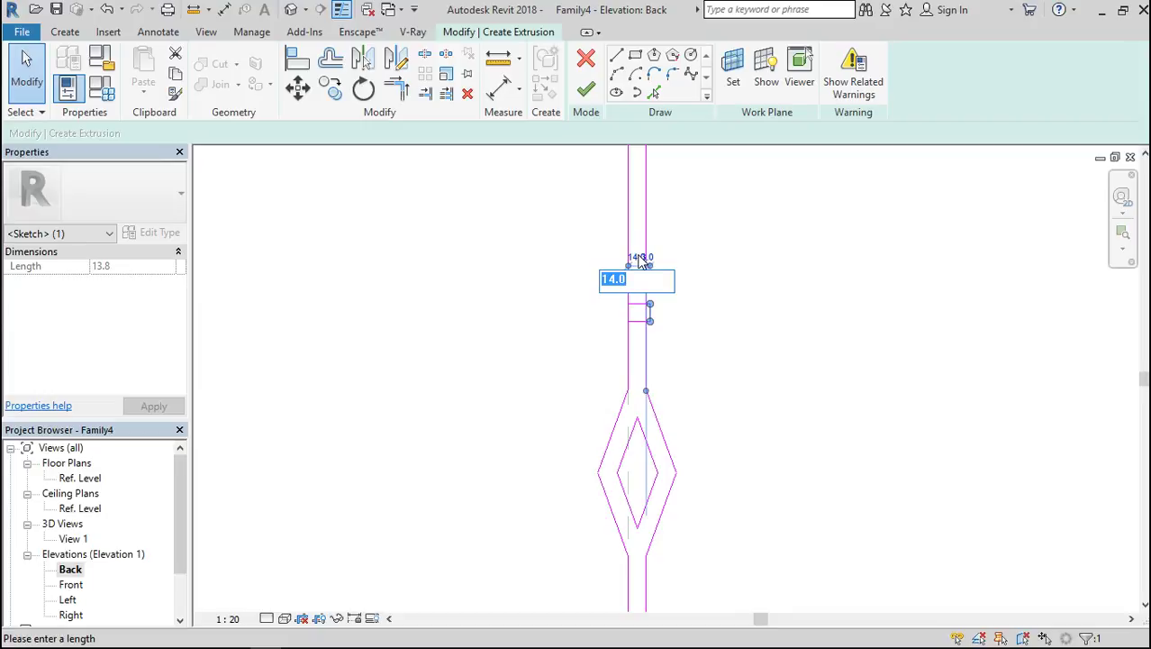
type("20")
key("Return")
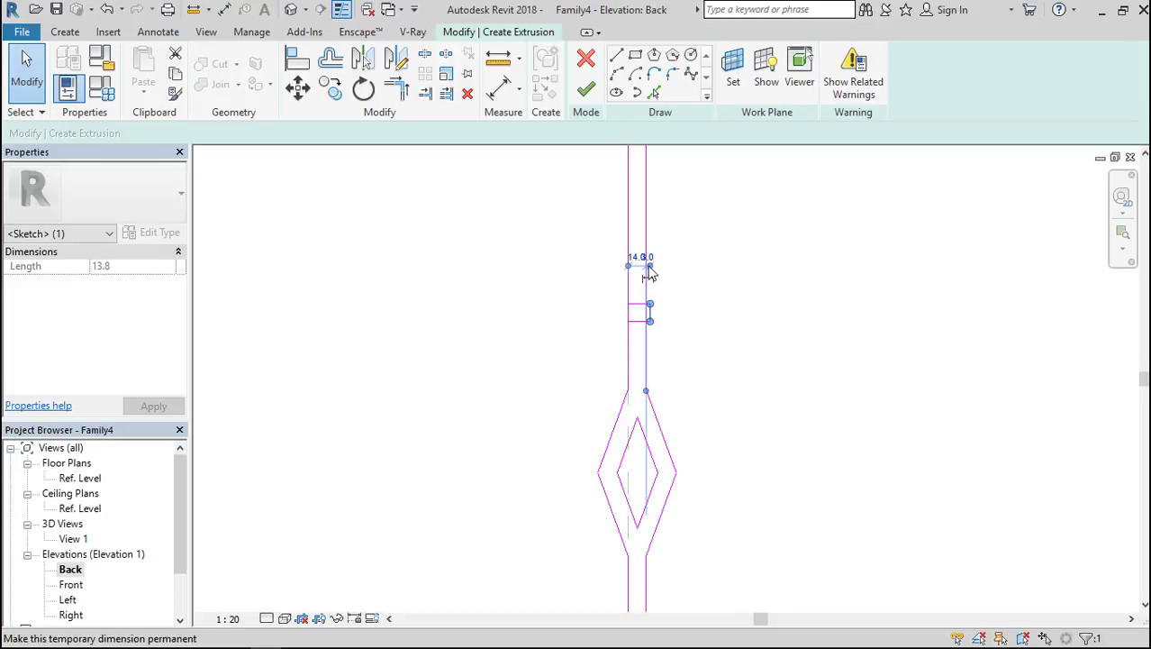
scroll(639, 263, "up", 5)
scroll(639, 264, "up", 2)
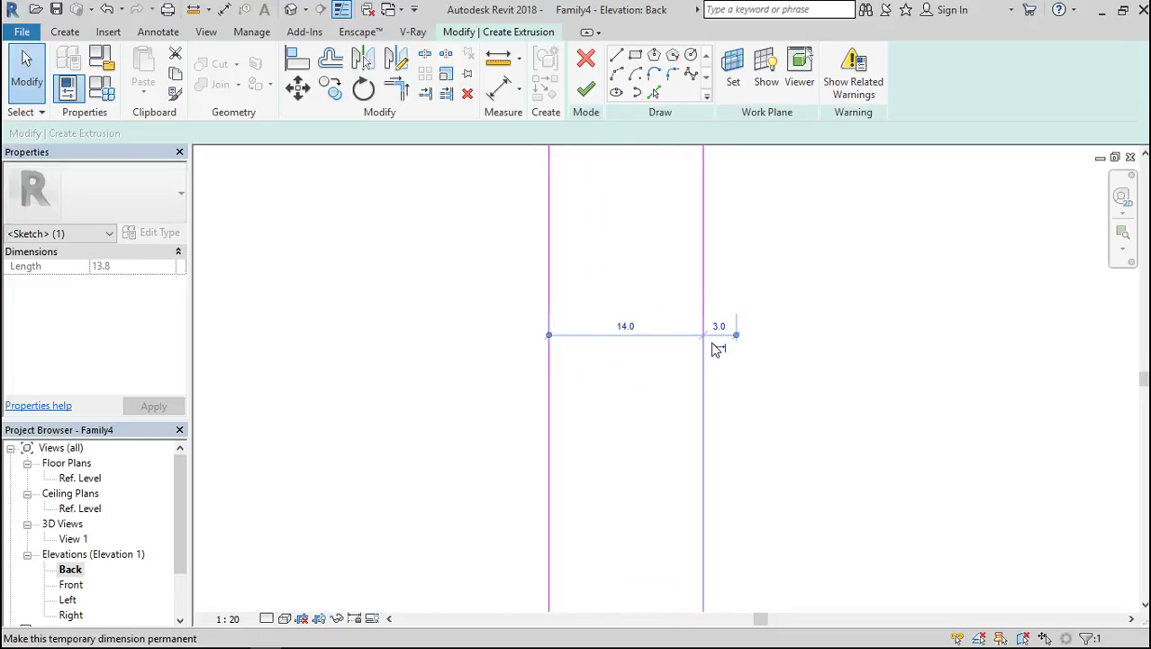
scroll(706, 299, "down", 3)
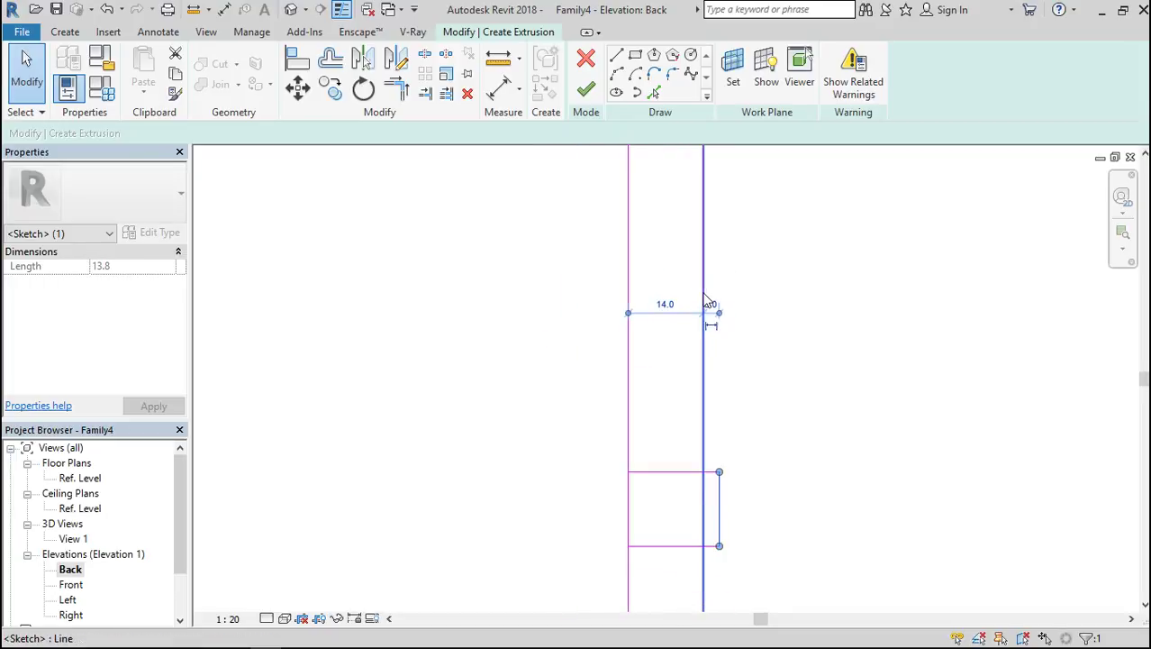
scroll(716, 306, "up", 2)
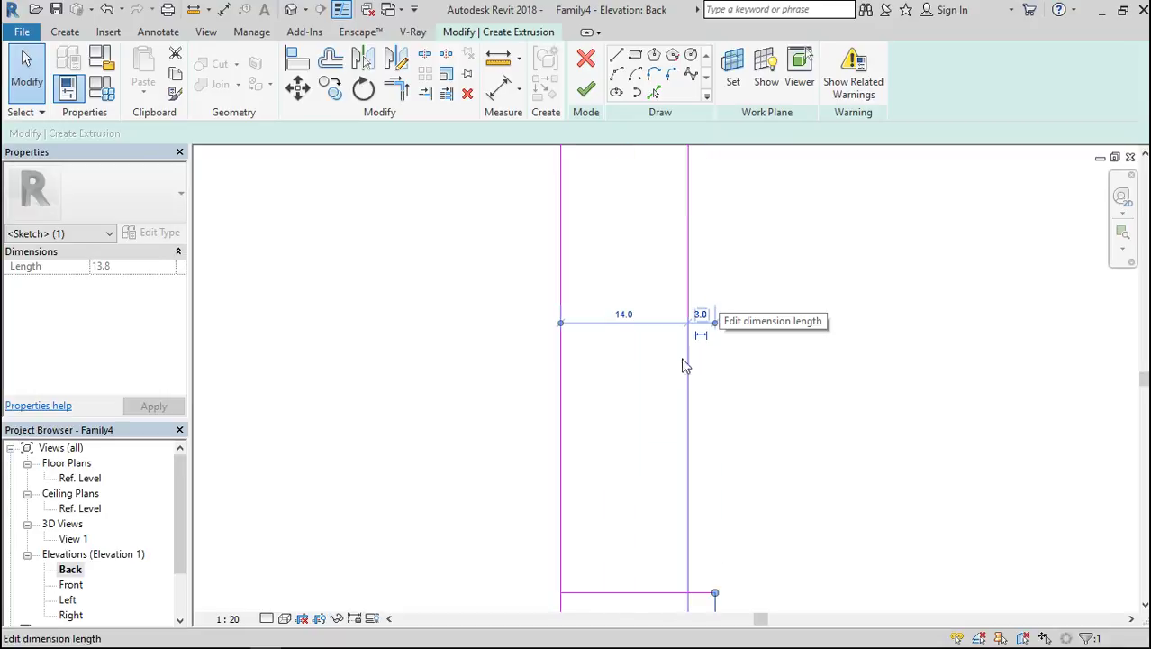
scroll(624, 368, "down", 2)
Set the rectangle's overall width to 20 by moving its left edge outward.
left_click(594, 500)
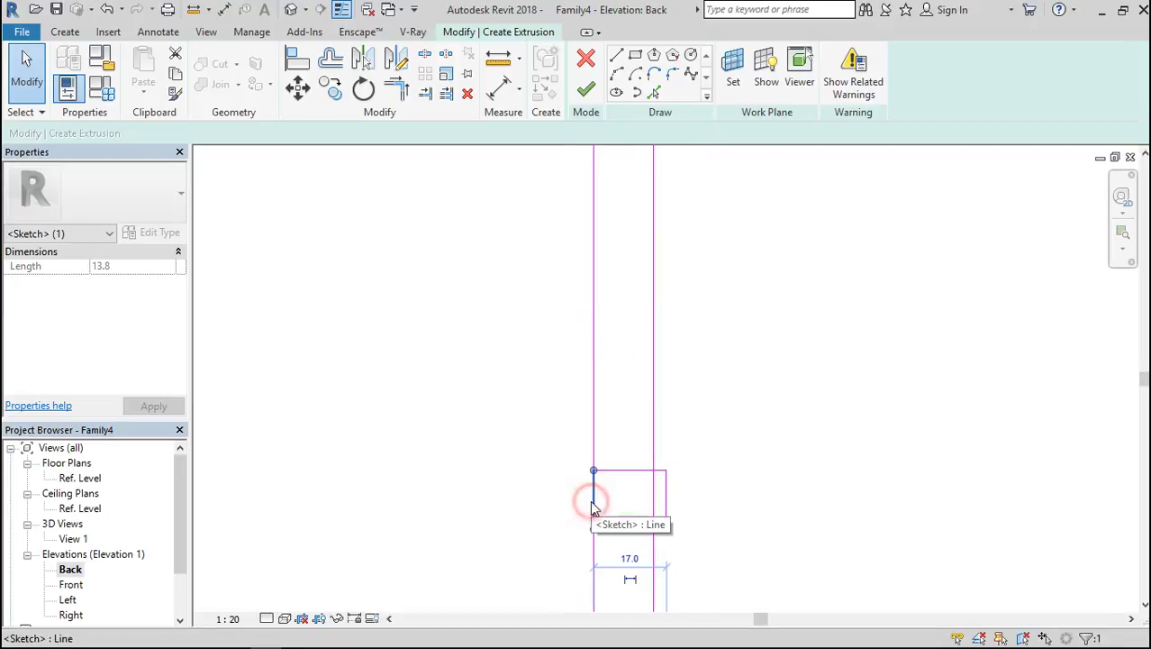
left_click(626, 562)
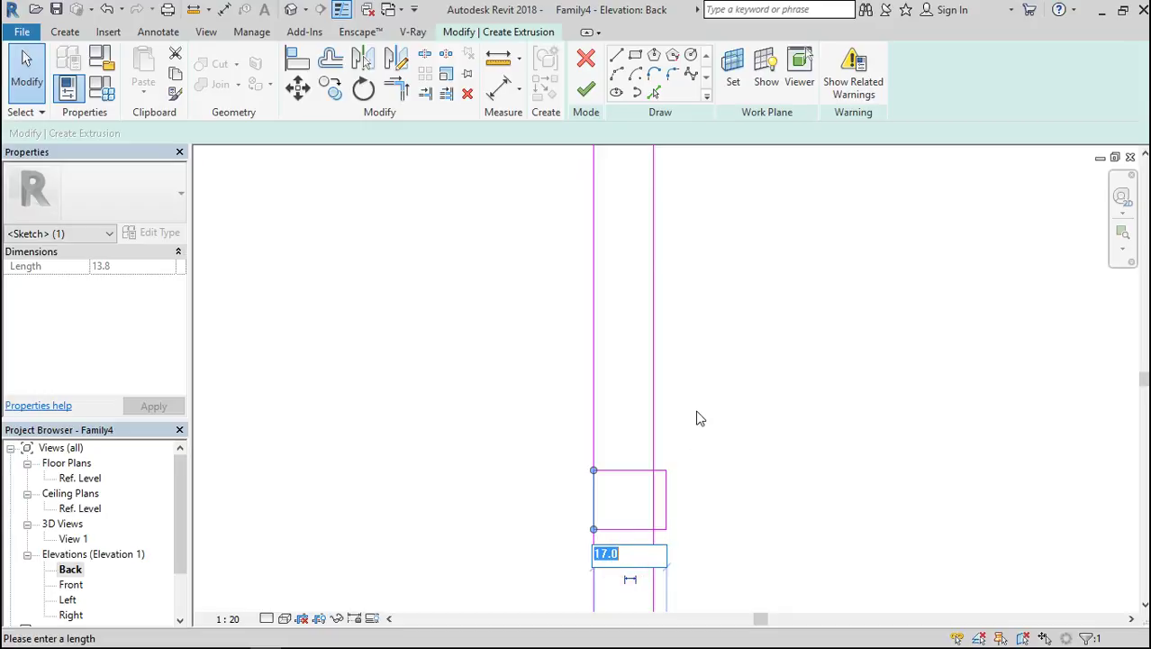
type("20")
key("Return")
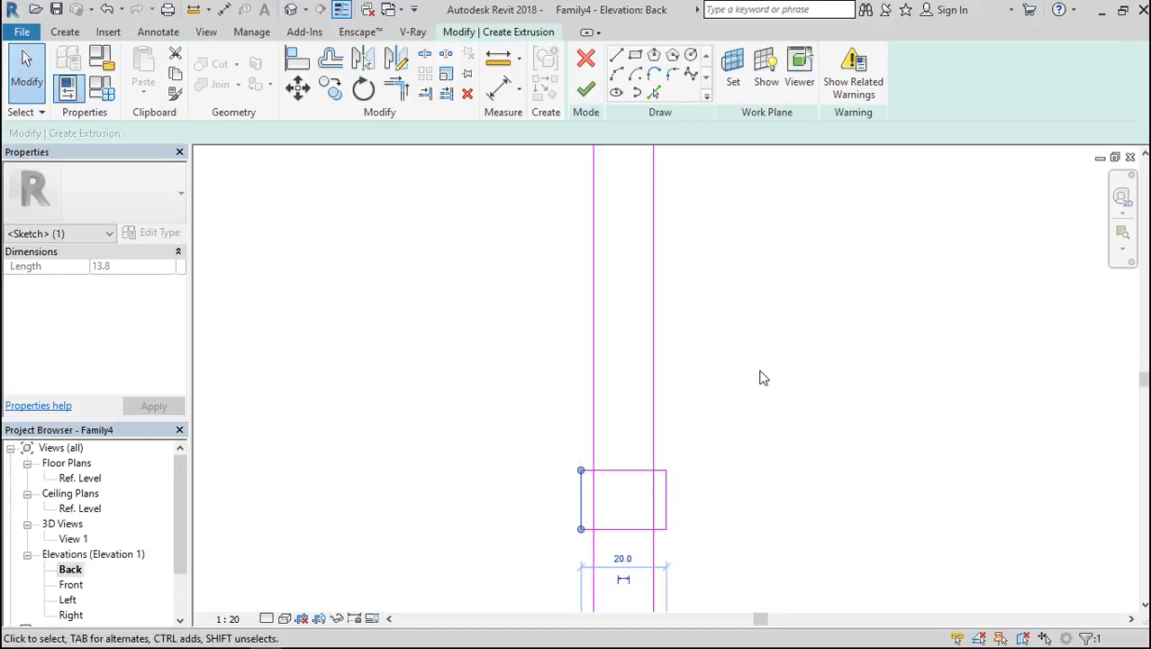
scroll(760, 377, "down", 3)
left_click(592, 409)
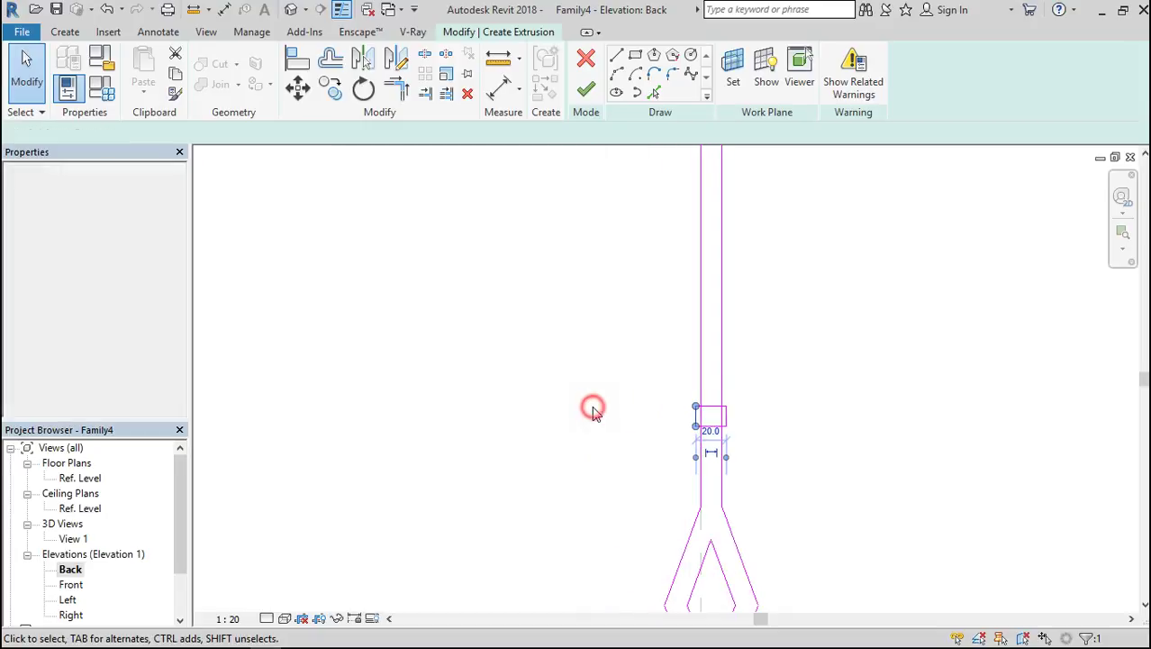
Move the rectangle's left edge farther outward so that the overall width is 23.
scroll(715, 424, "up", 3)
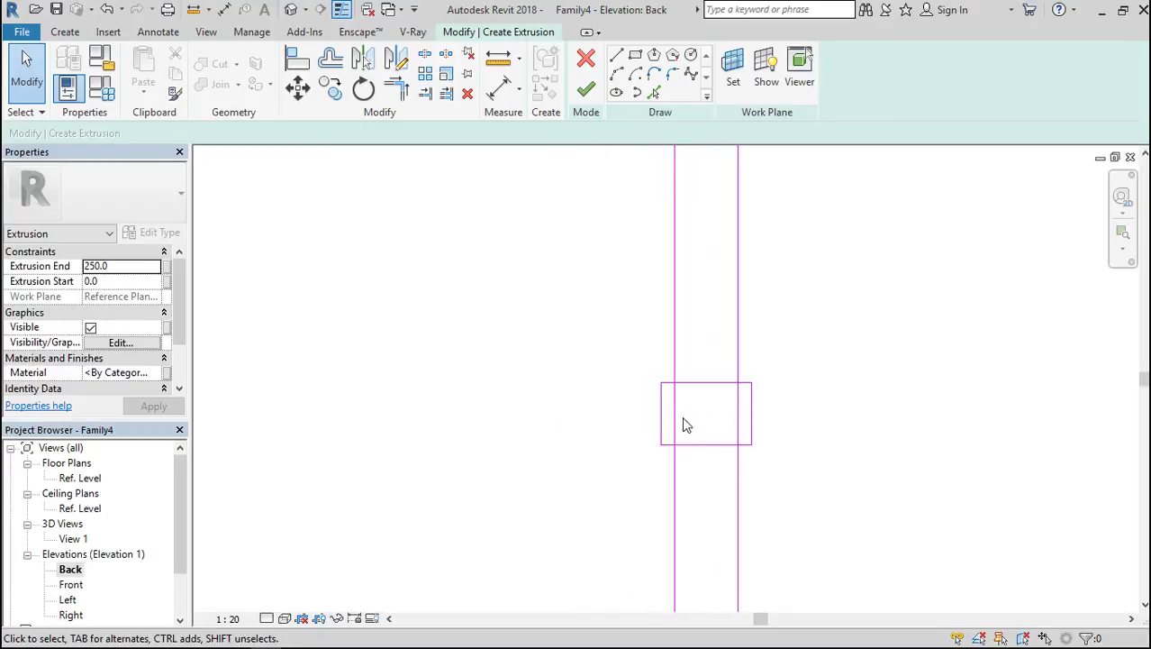
left_click(661, 413)
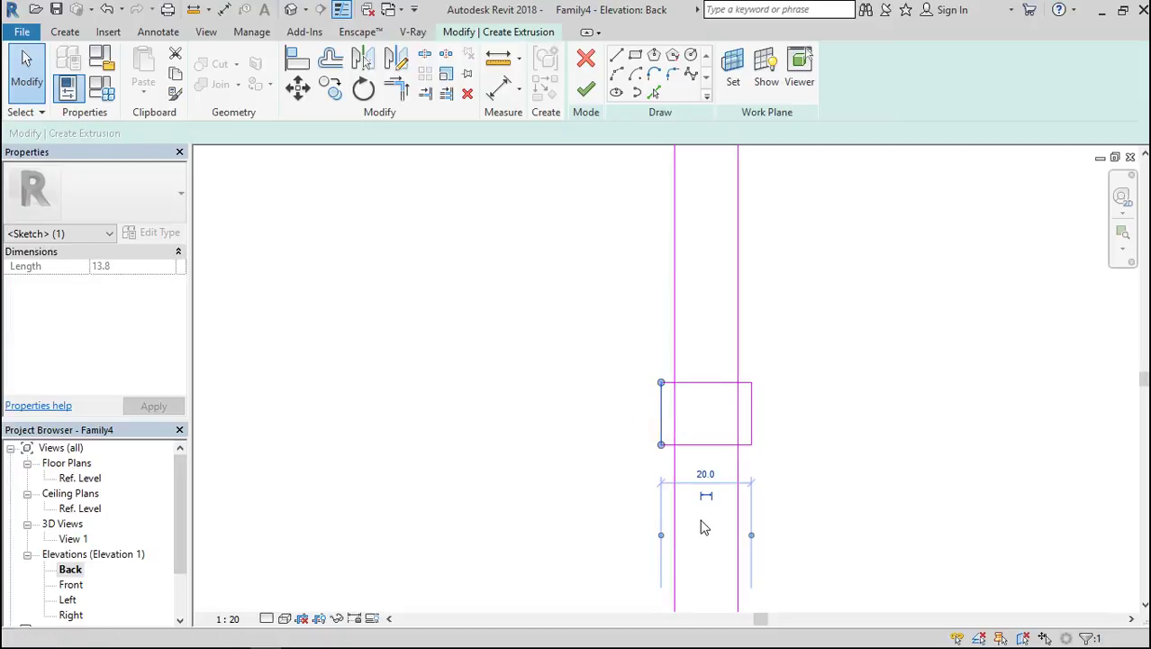
left_click(706, 474)
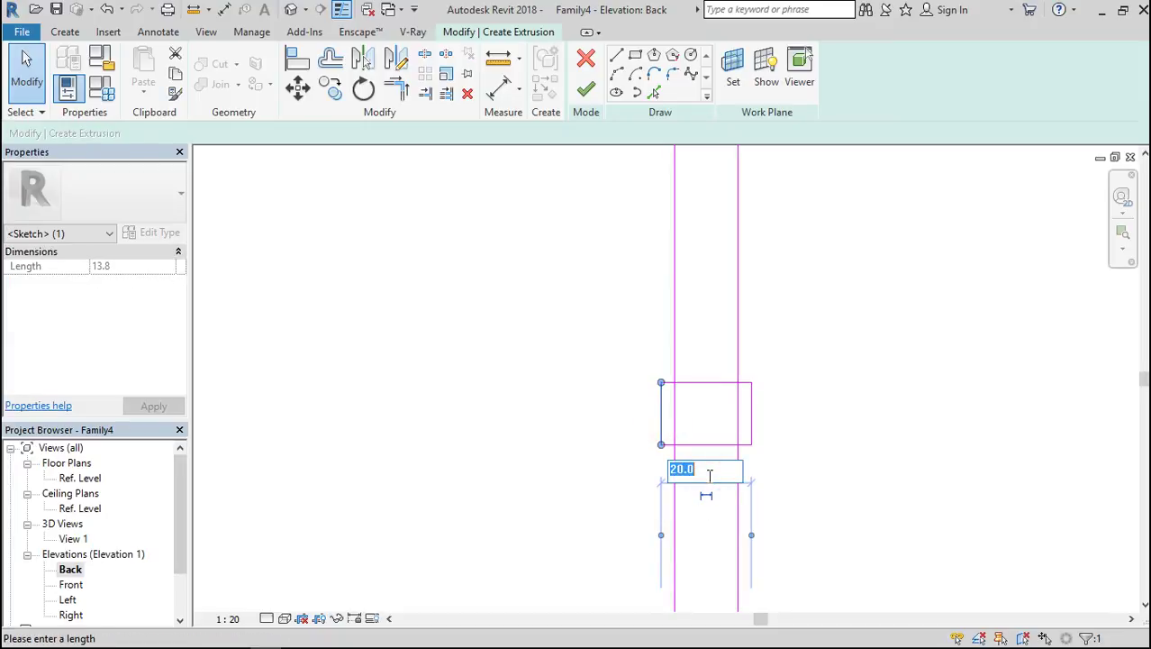
type("23")
key("Return")
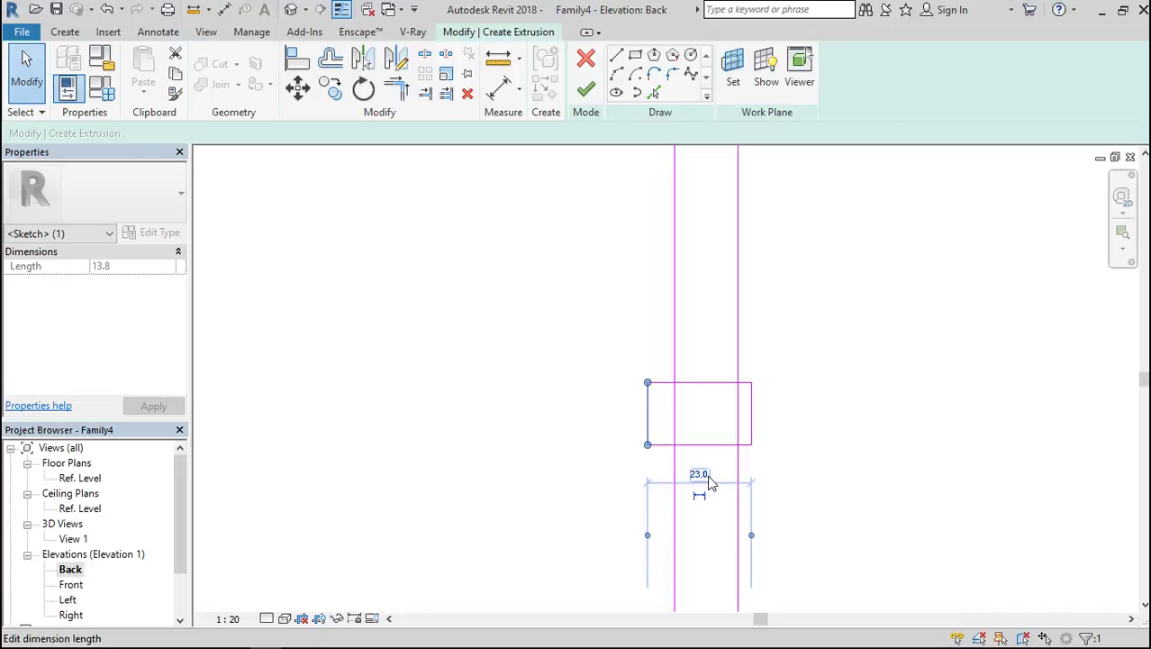
Move the rectangle's right edge outward so that the overall width is 26.
left_click(755, 432)
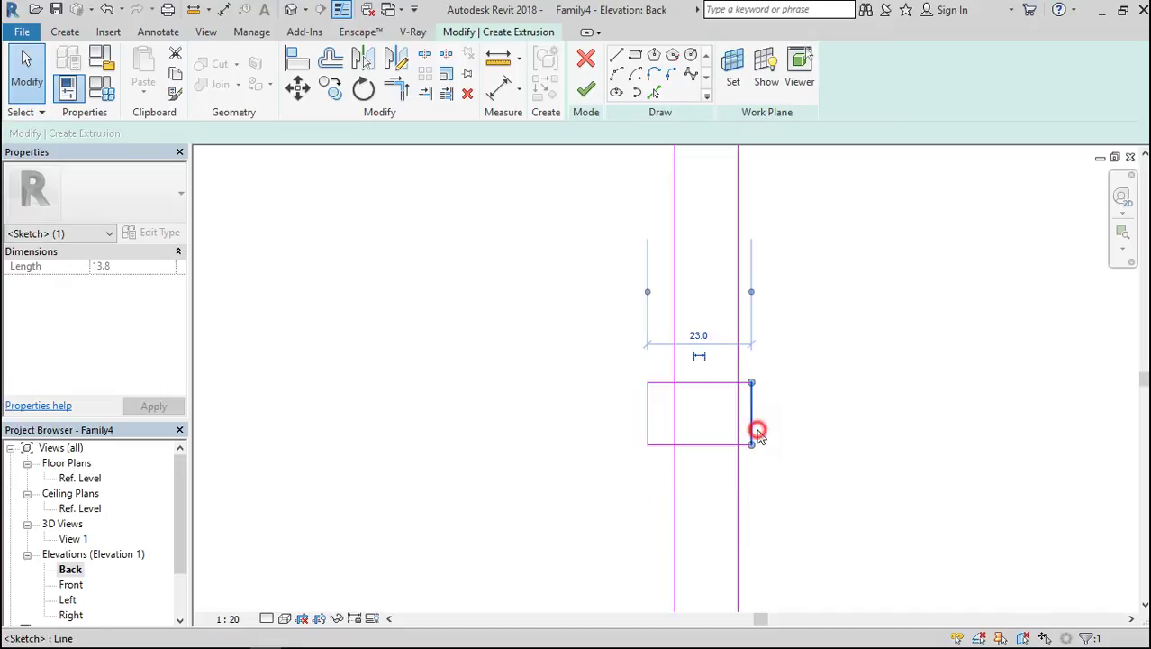
left_click(699, 336)
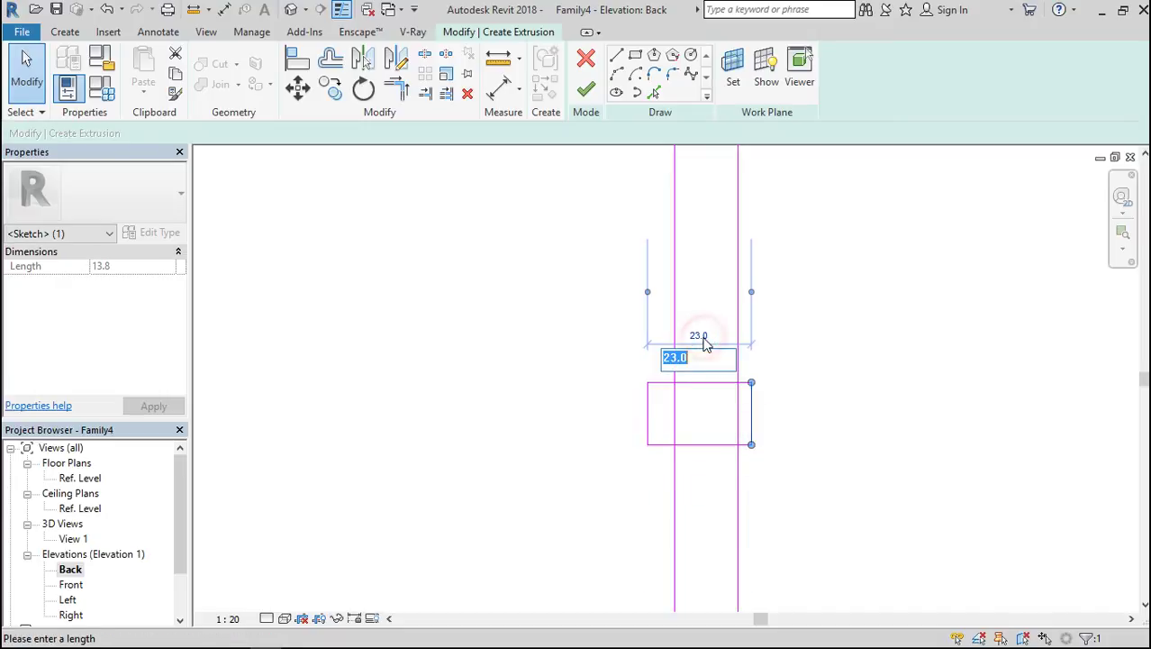
type("2")
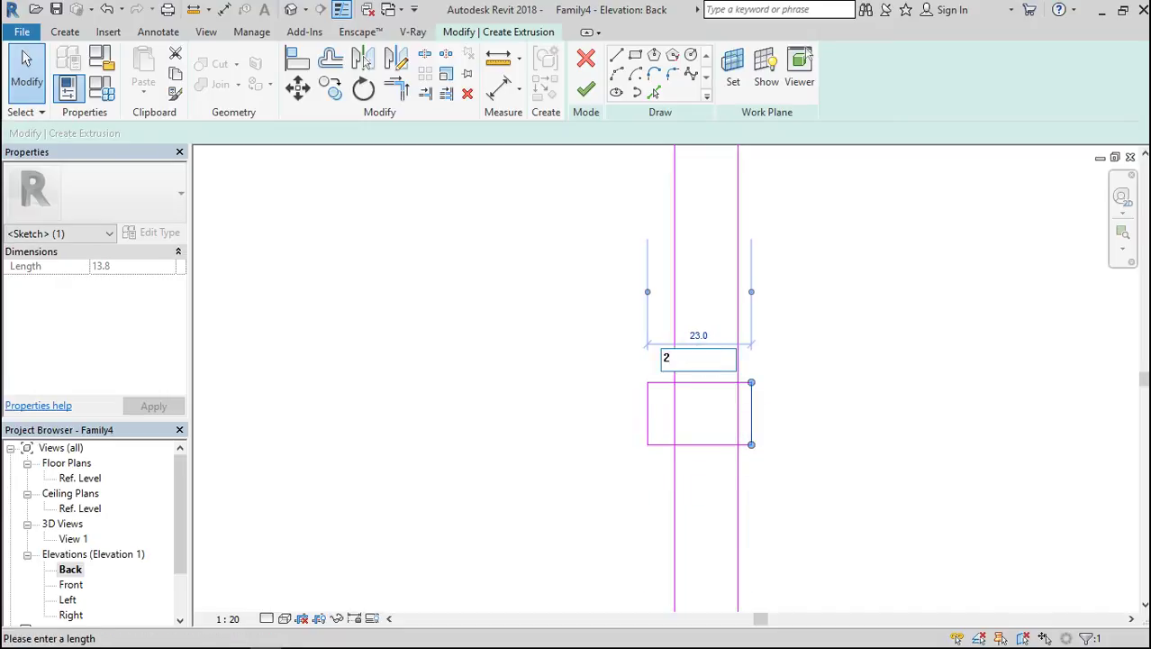
type("6")
key("Return")
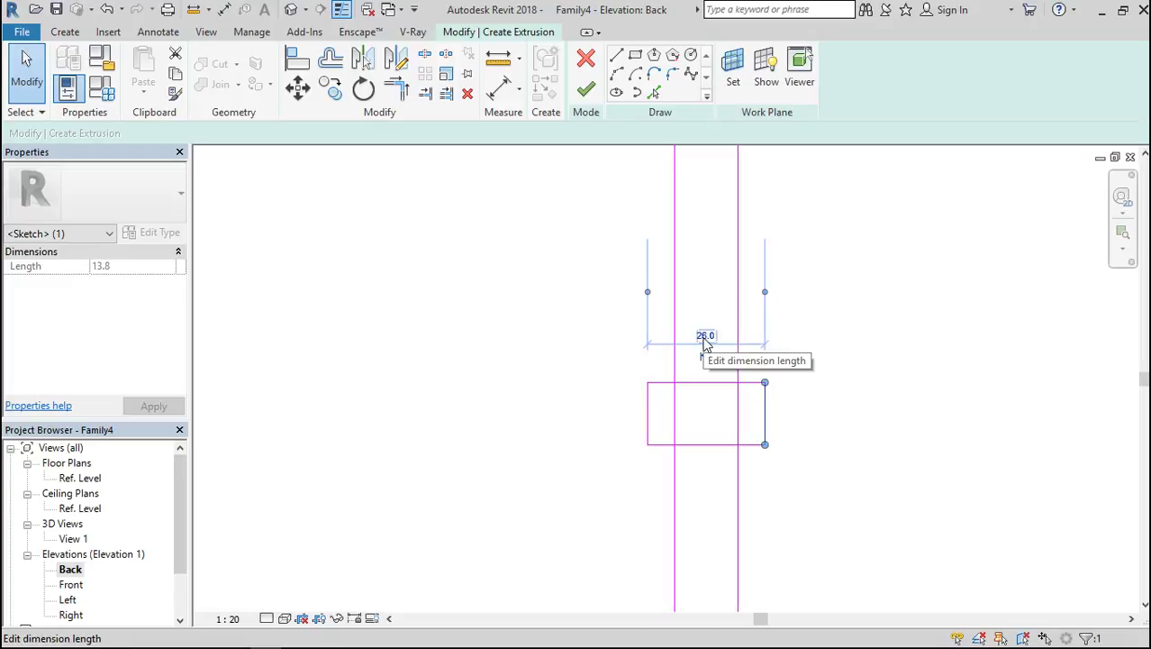
Split both vertical sides of the bar inside the rectangle, near its mid-height.
scroll(707, 344, "down", 5)
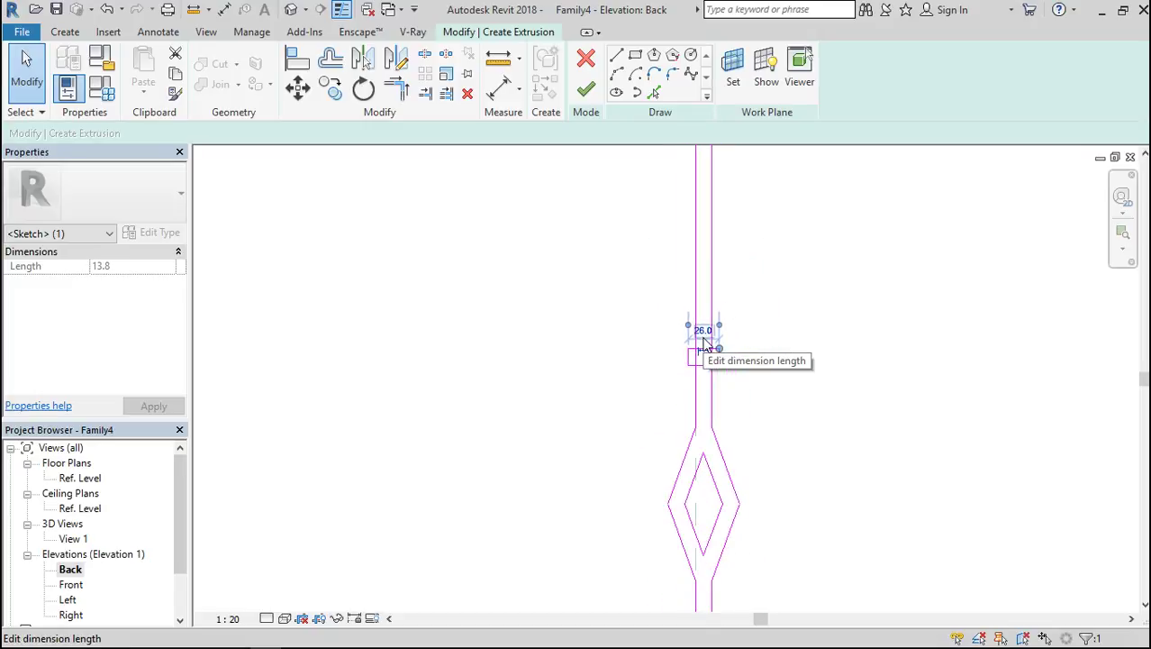
scroll(761, 335, "up", 4)
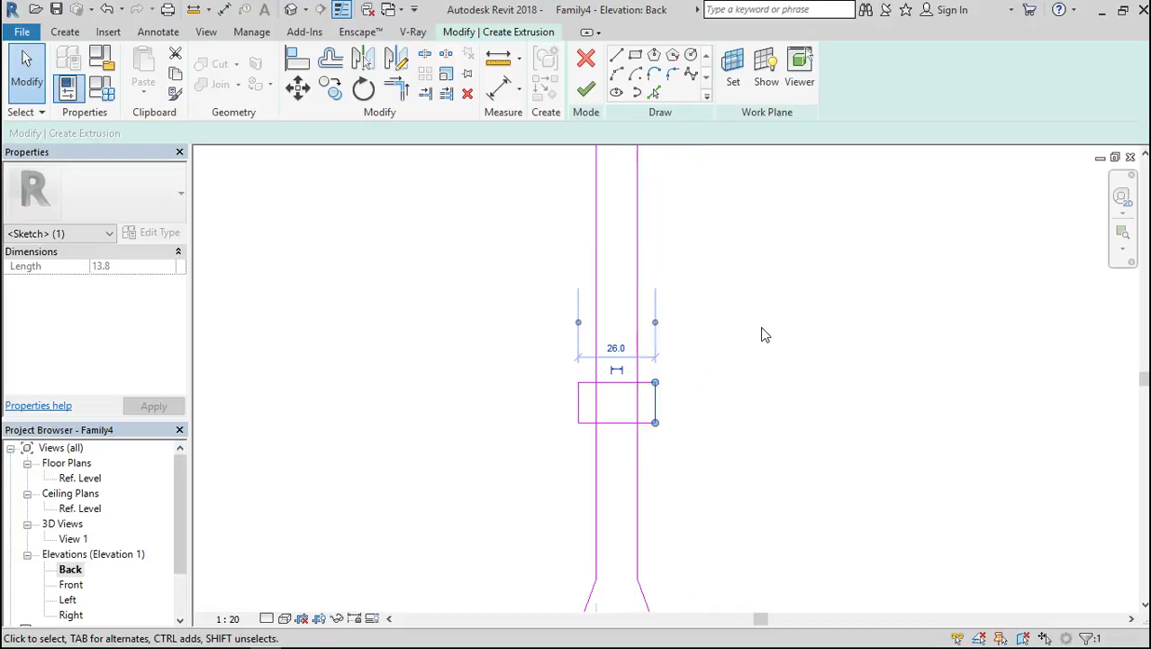
left_click(424, 53)
left_click(597, 400)
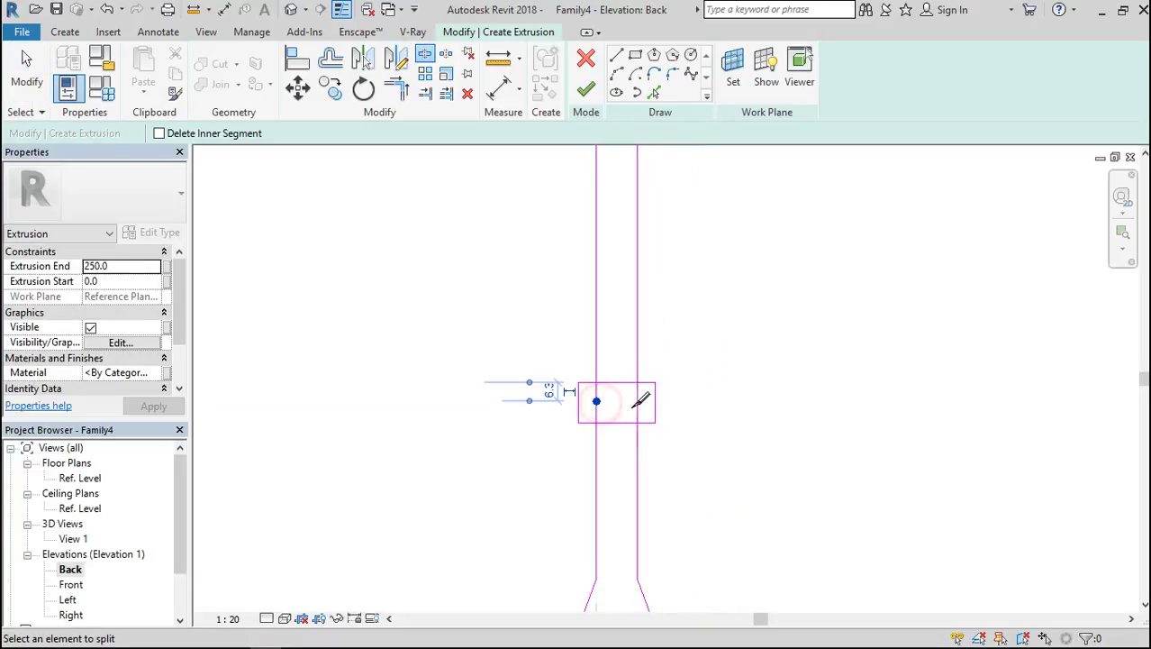
left_click(637, 400)
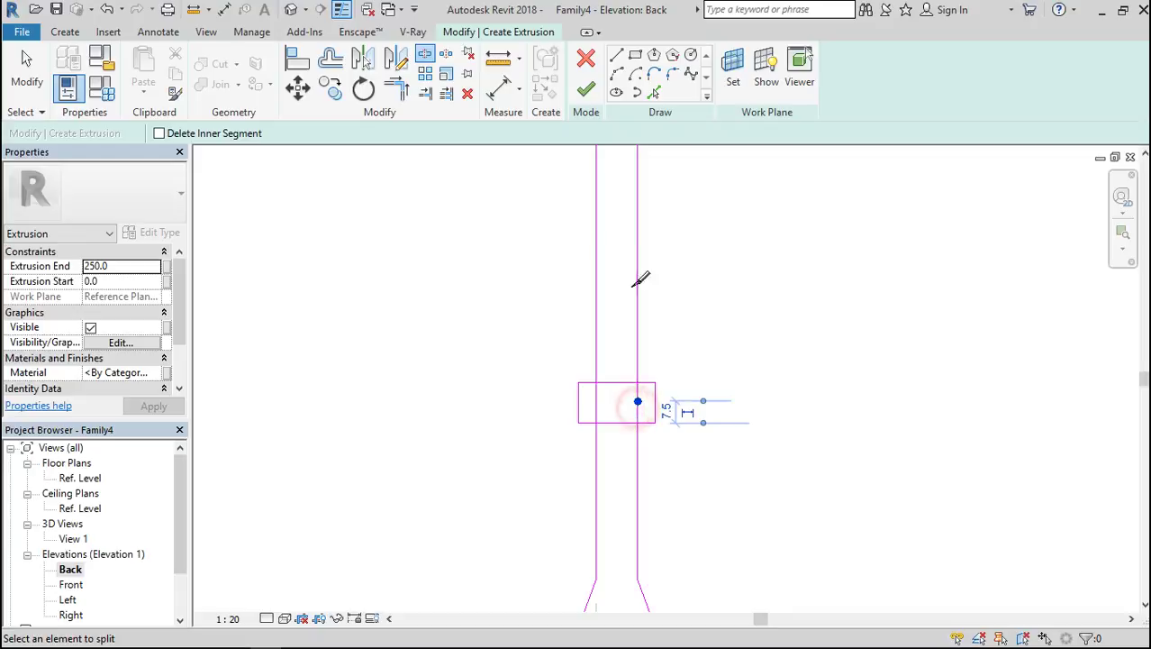
Try trimming the unsplit rectangle's upper and lower edges to the bar's left side, and undo both trims.
left_click(397, 87)
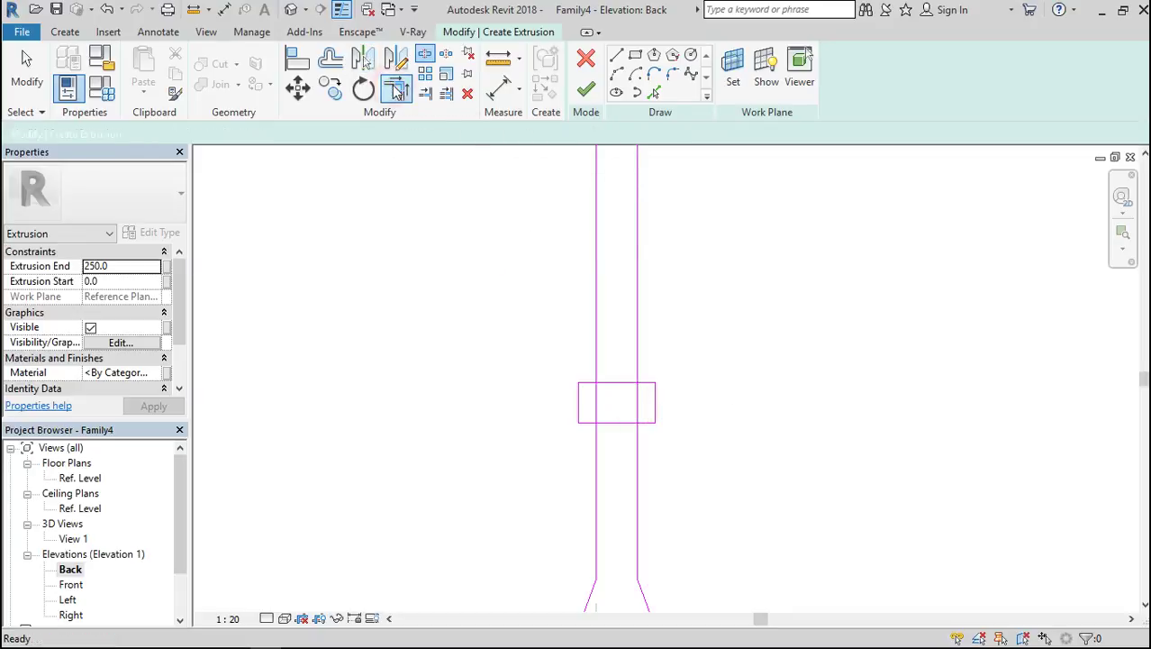
left_click(598, 375)
left_click(581, 394)
scroll(583, 392, "up", 2)
scroll(583, 392, "up", 1)
left_click(596, 382)
left_click(590, 476)
left_click(610, 515)
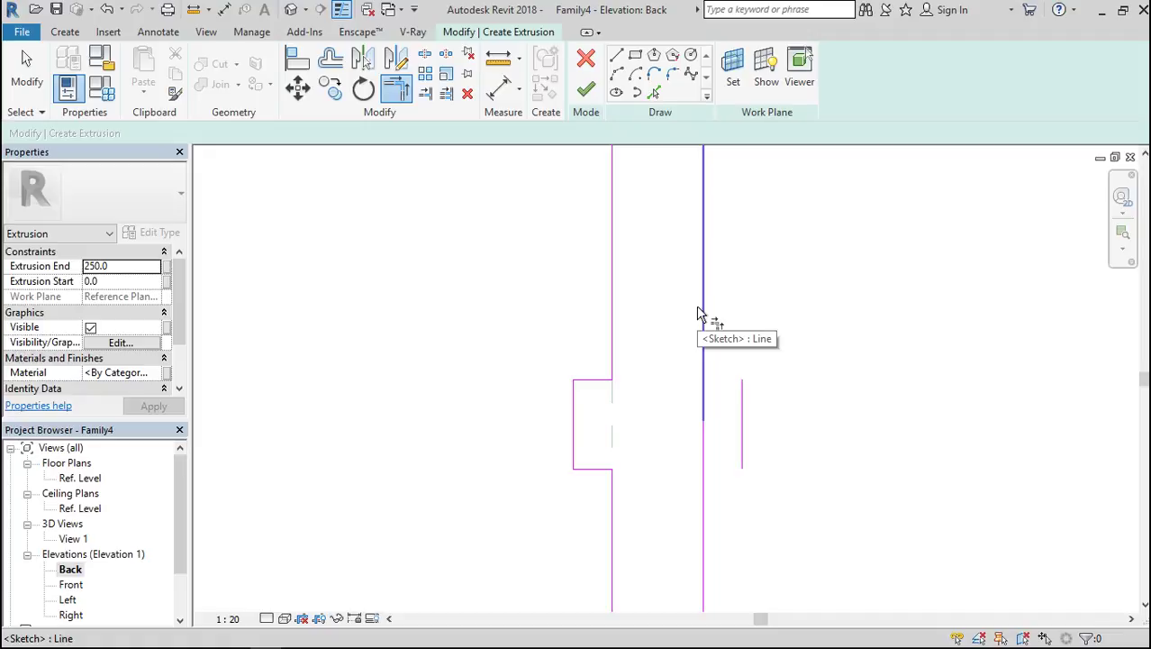
key("ctrl+z")
key("ctrl+z")
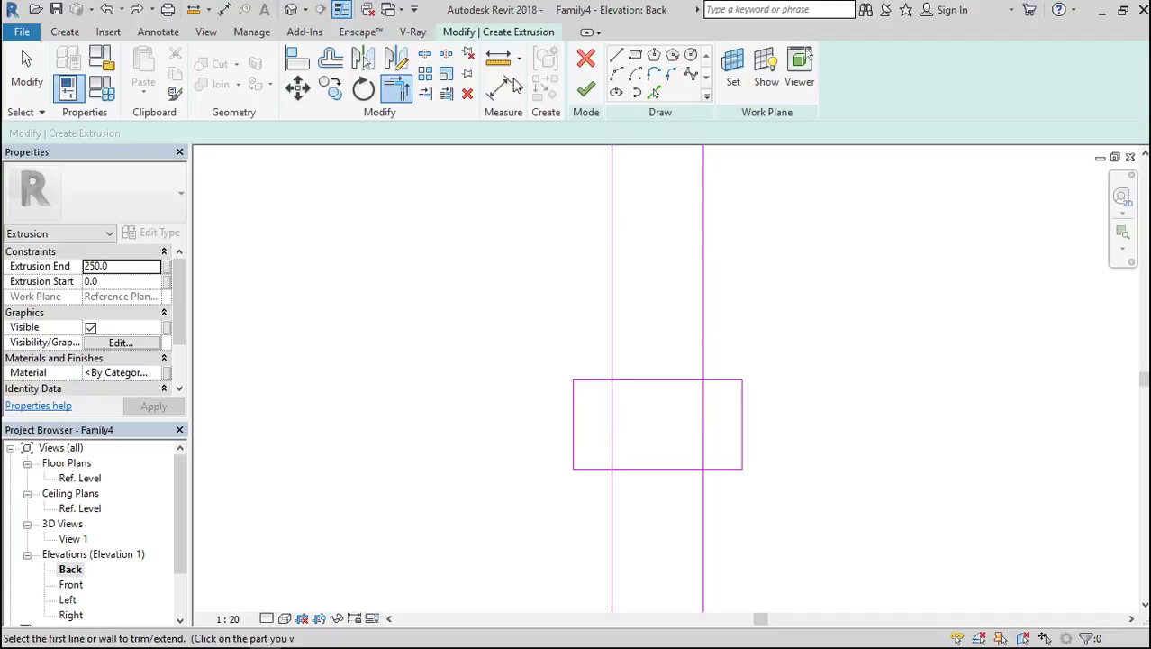
Split the rectangle's upper and lower edges near their midpoints, between the bar's sides.
left_click(426, 54)
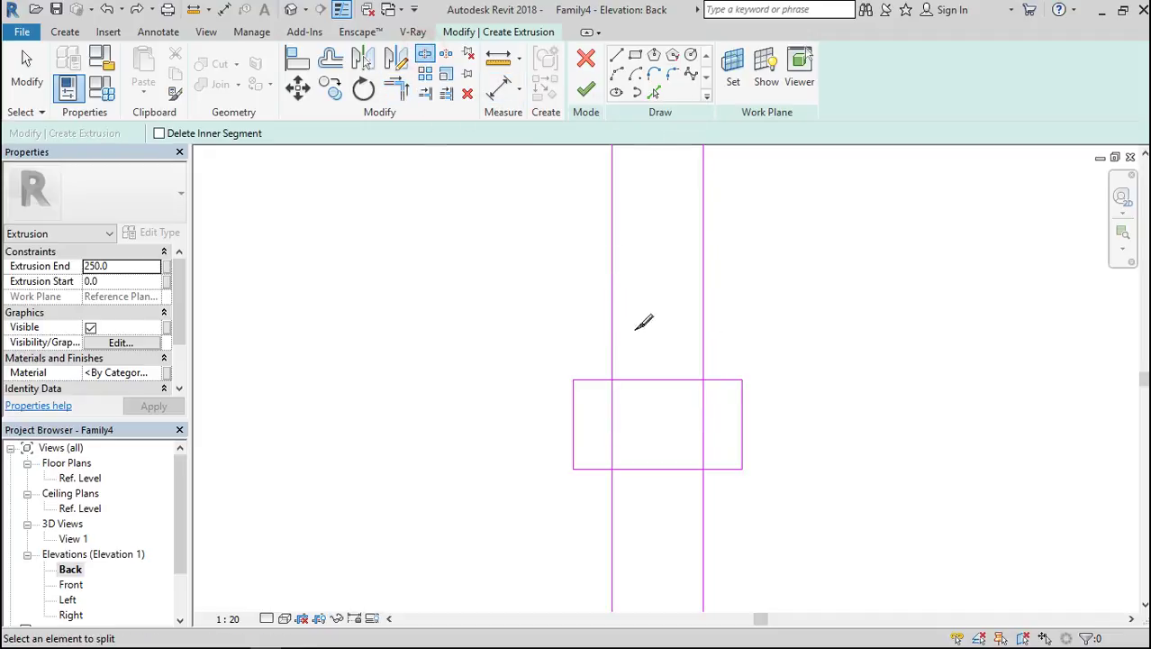
left_click(659, 379)
left_click(661, 469)
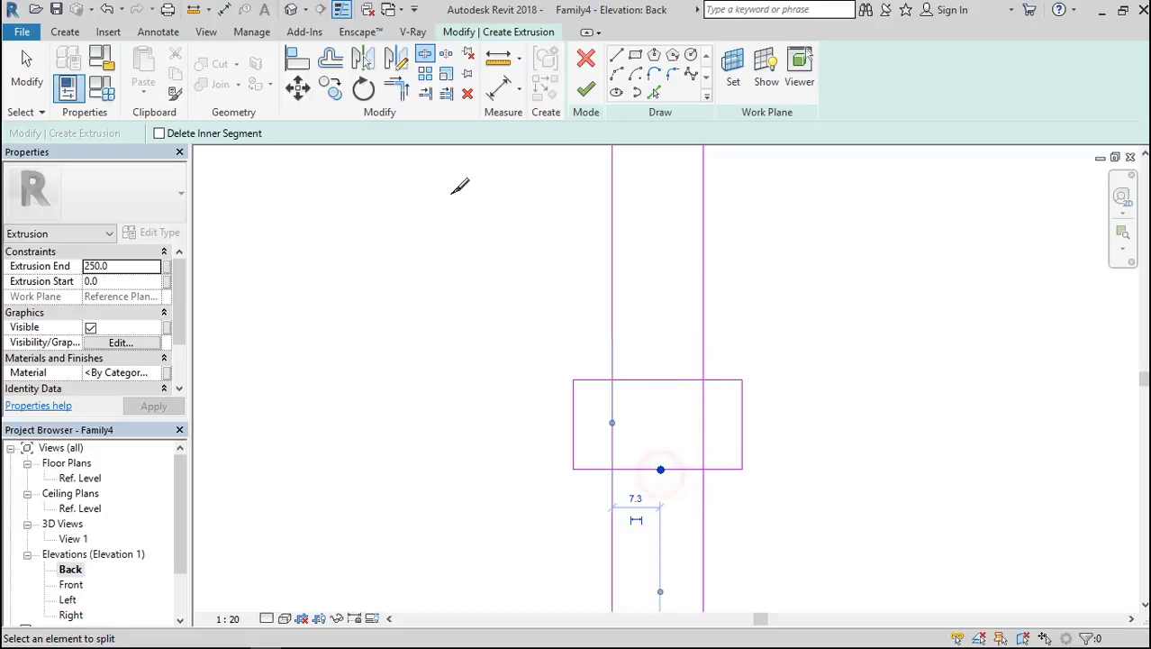
Trim the rectangle's upper and lower edges to both sides of the bar, forming a collar outline above the diamond.
left_click(399, 95)
left_click(587, 381)
left_click(606, 337)
left_click(601, 467)
left_click(607, 497)
left_click(727, 378)
left_click(695, 328)
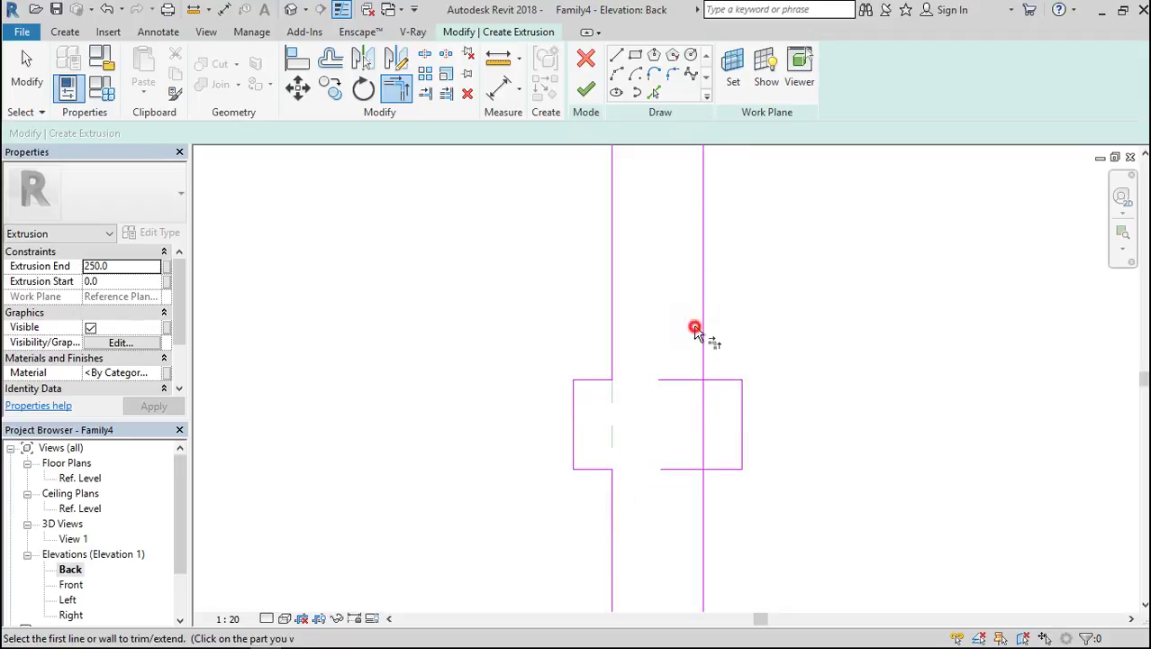
left_click(715, 385)
left_click(723, 469)
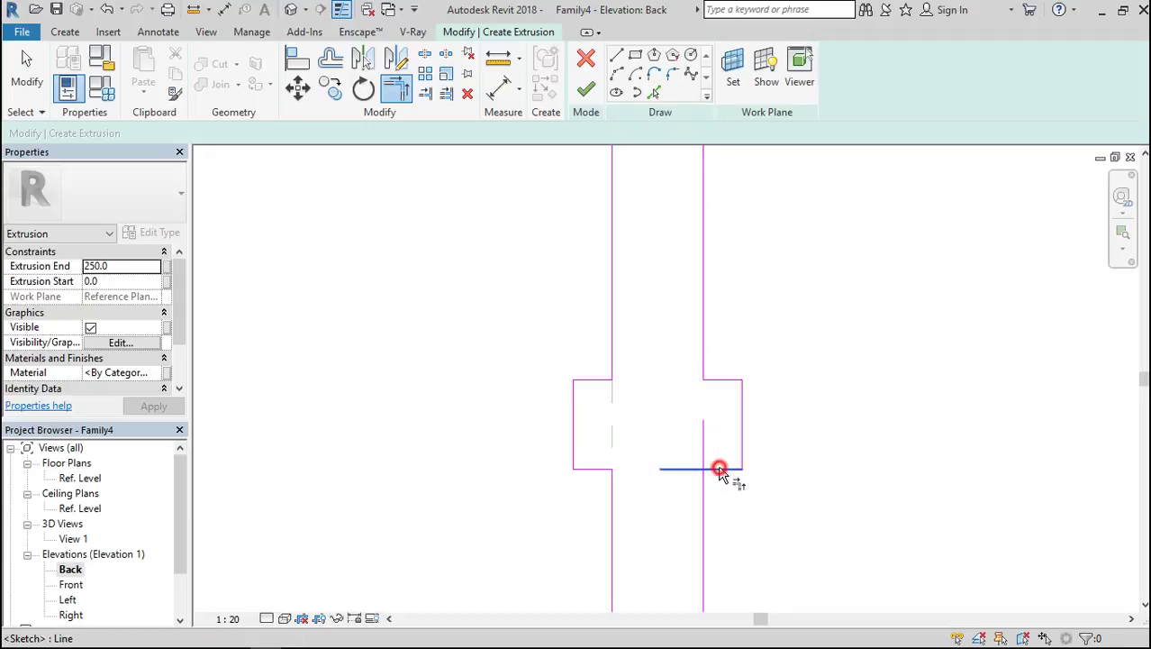
left_click(702, 494)
key("Escape")
Mirror the six collar lines below the diamond about a horizontal axis through the diamond's side corners.
left_click_drag(771, 335, 730, 488)
left_click_drag(590, 339, 564, 479, "ctrl")
scroll(616, 272, "down", 5)
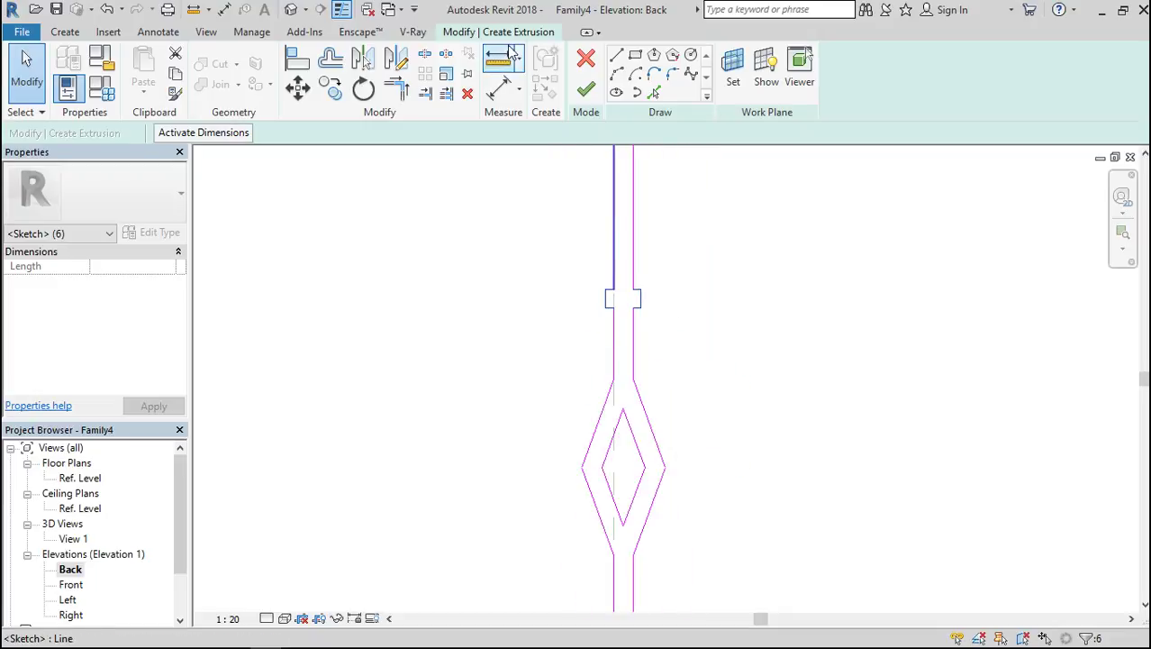
left_click(396, 58)
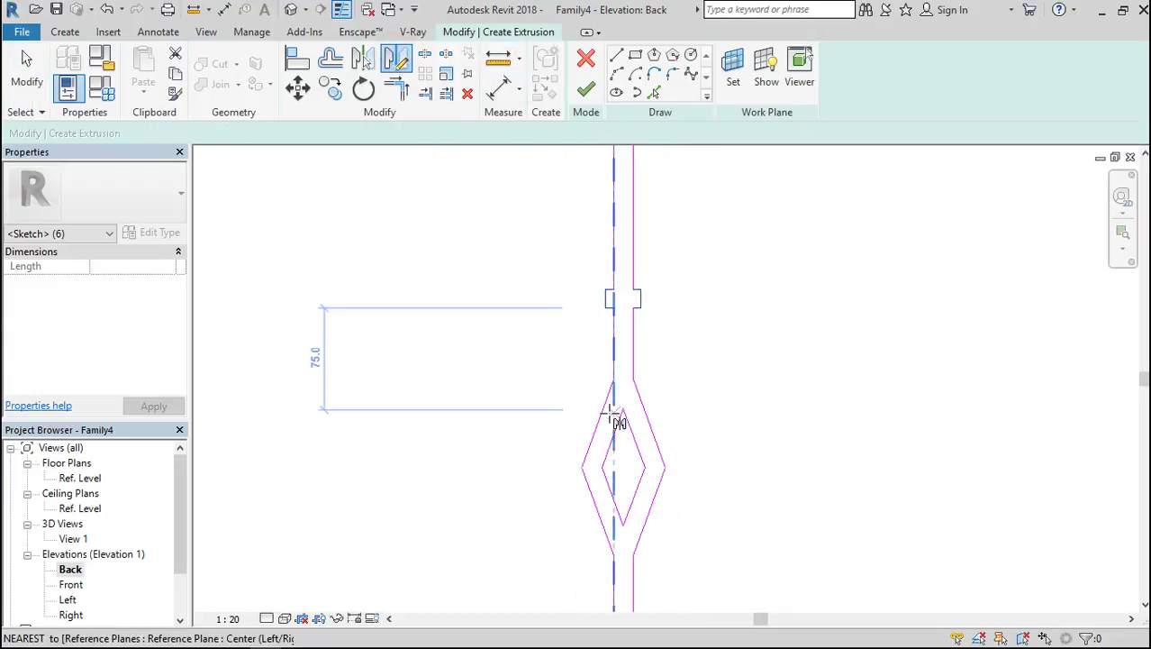
left_click(581, 468)
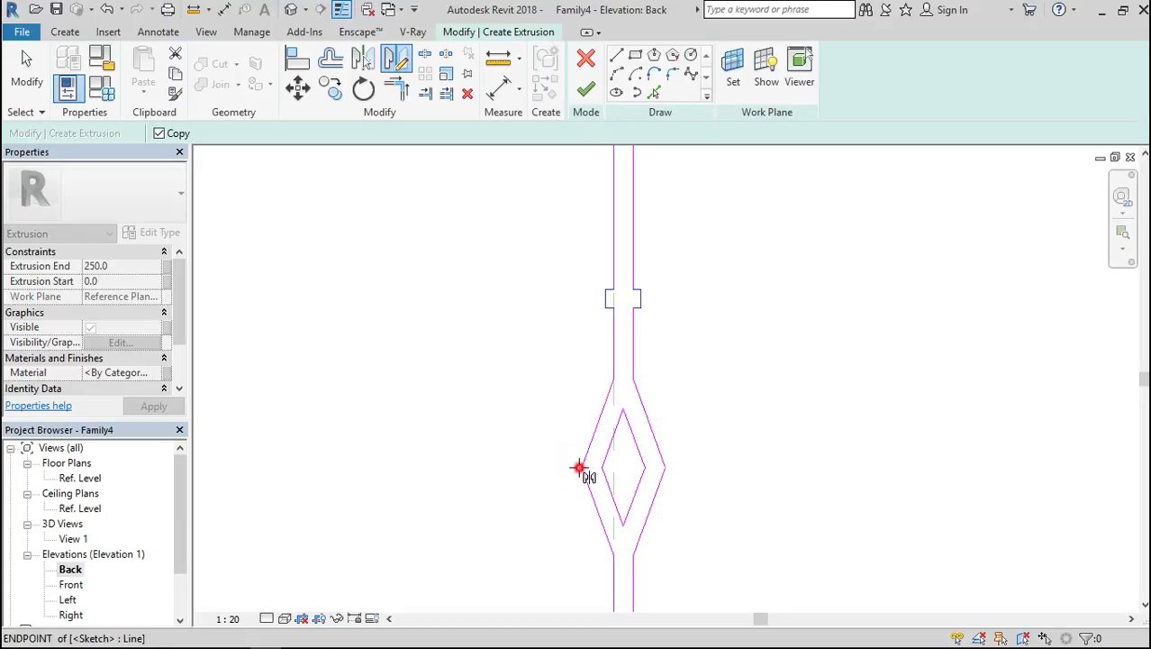
left_click(526, 467)
scroll(655, 282, "down", 3)
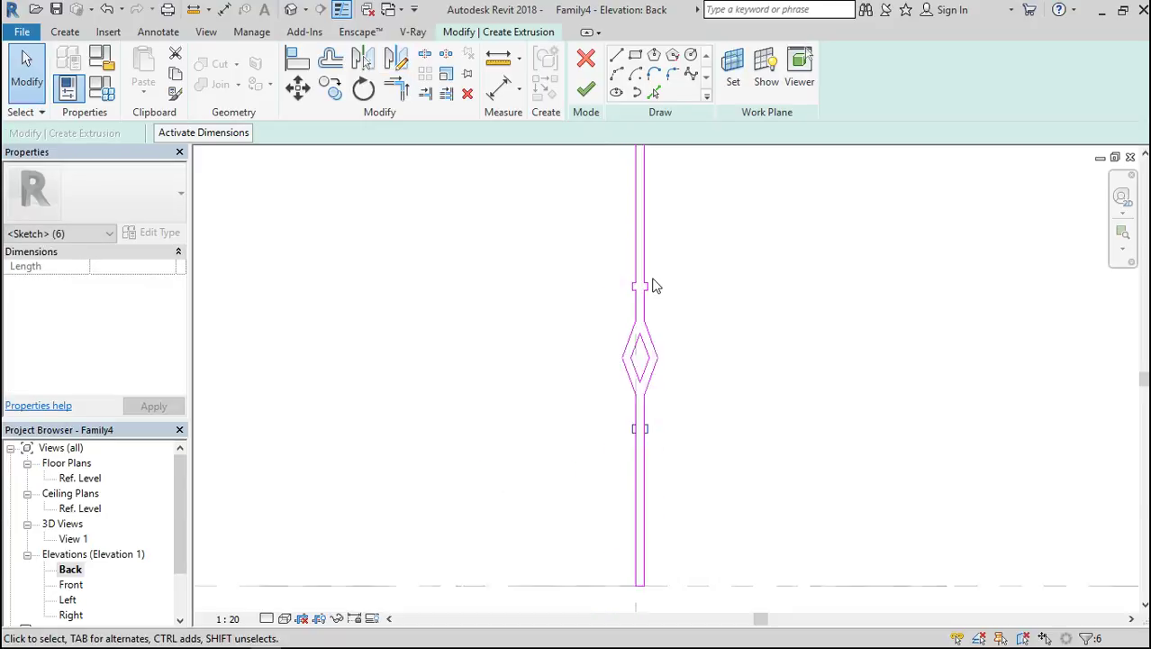
Split both vertical sides of the bar inside the mirrored lower collar, near its mid-height.
scroll(649, 406, "up", 5)
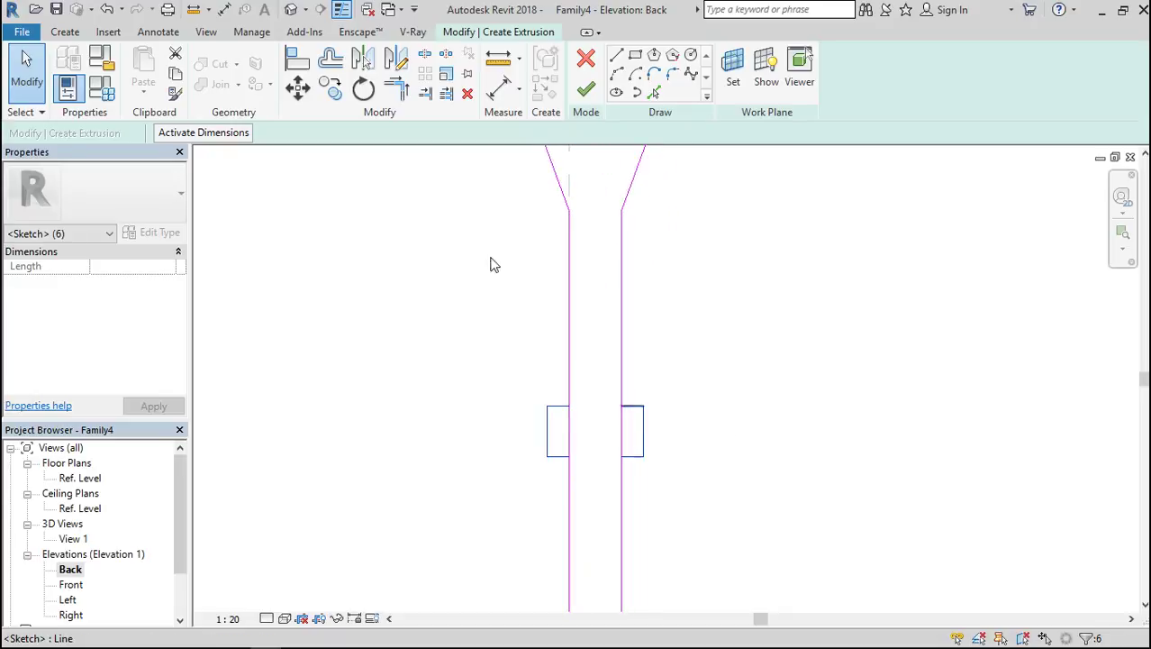
left_click(425, 53)
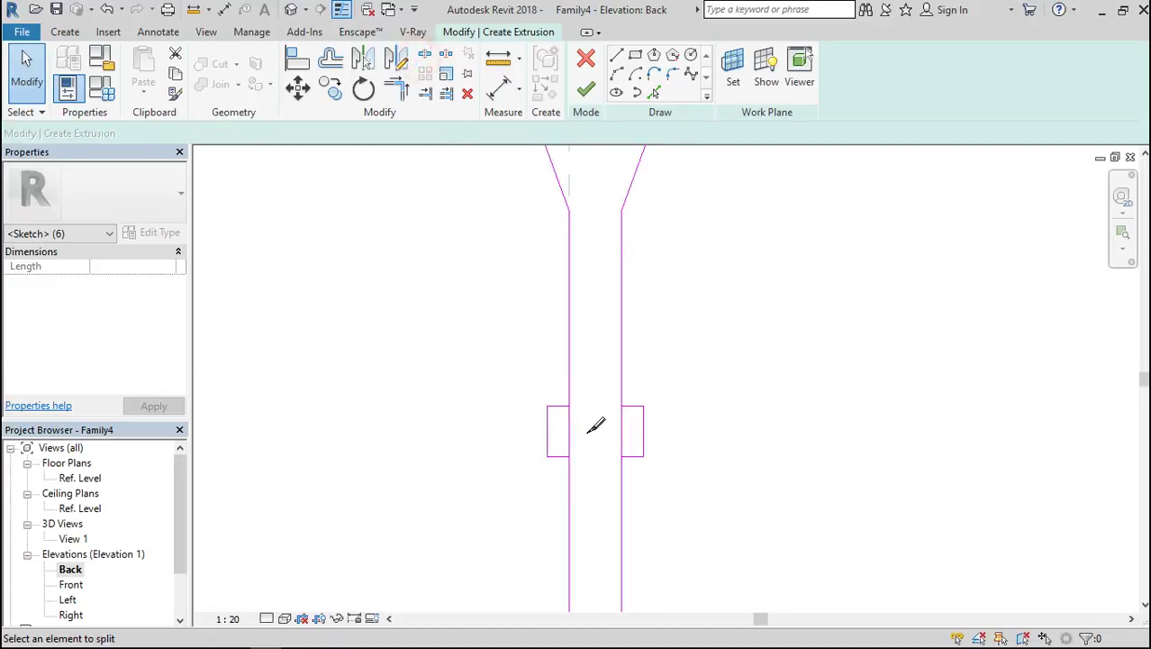
left_click(569, 433)
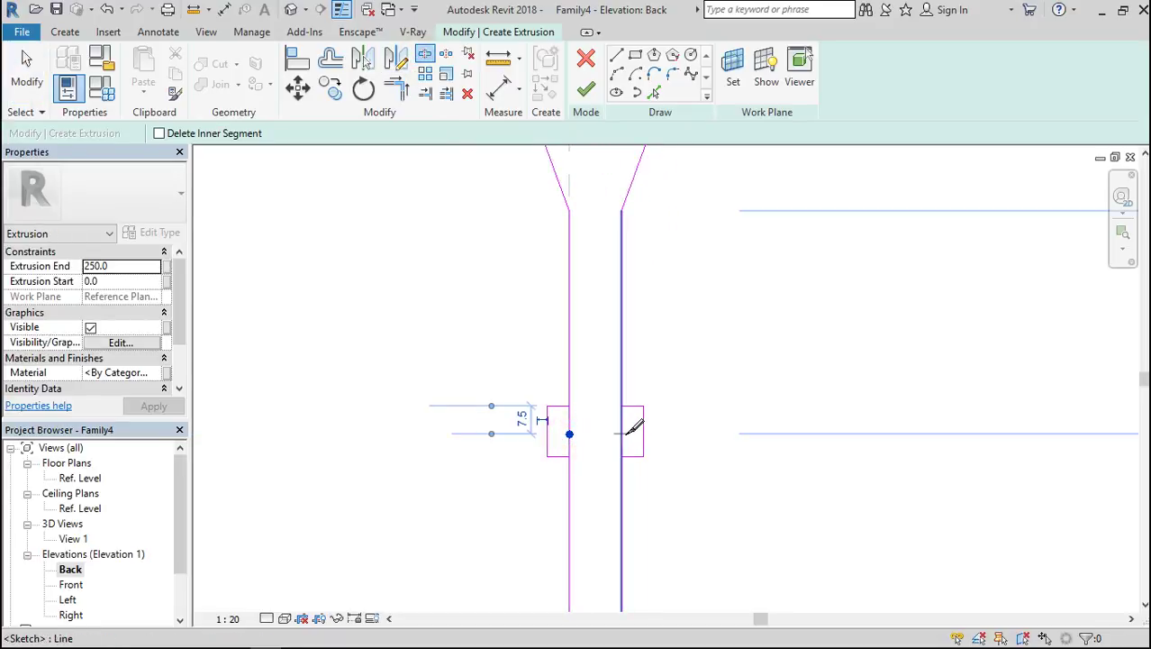
left_click(622, 433)
Trim the lower collar's upper and lower edges to both sides of the bar at all four corners.
left_click(396, 88)
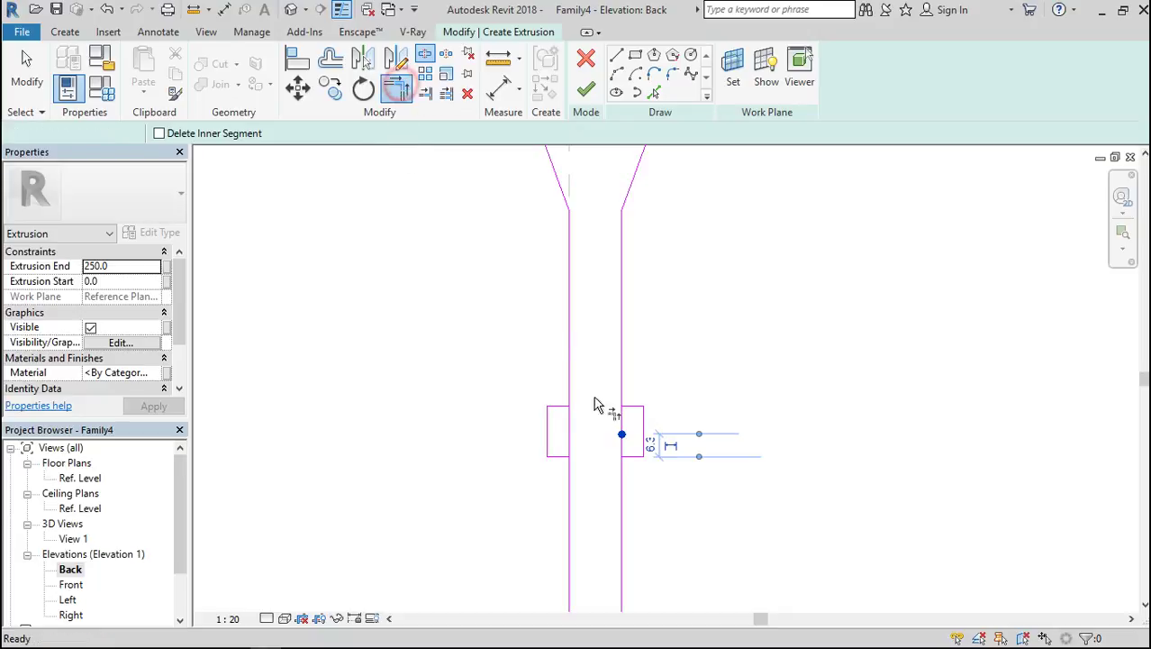
scroll(563, 410, "up", 2)
left_click(550, 407)
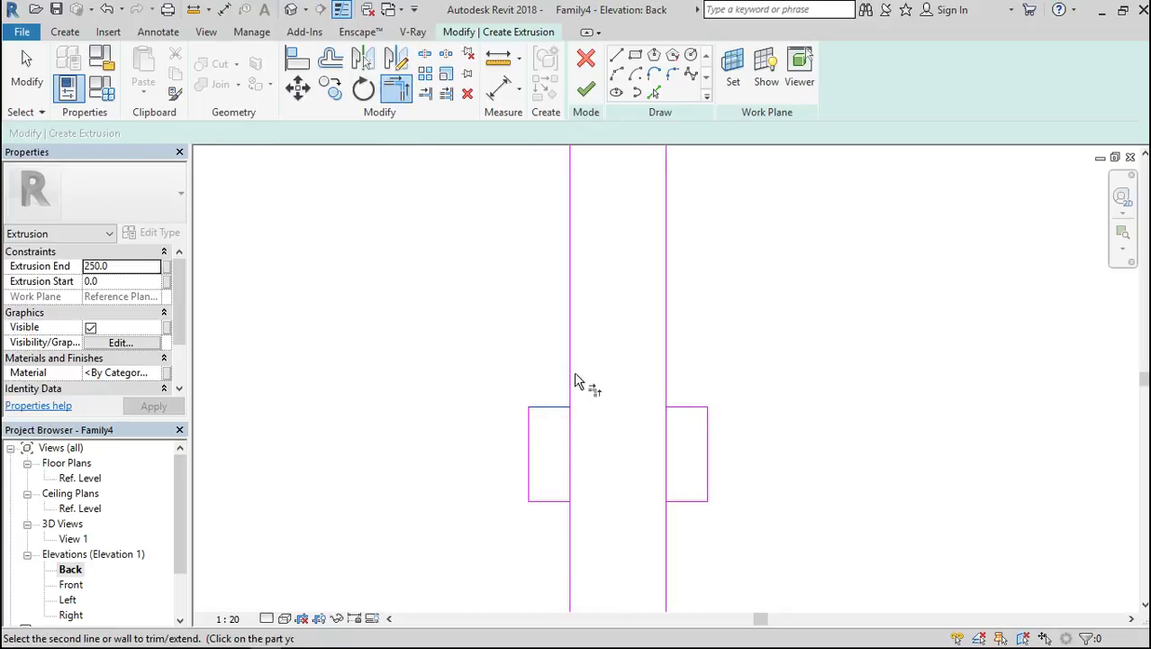
left_click(571, 382)
left_click(552, 502)
left_click(570, 525)
left_click(686, 501)
left_click(666, 532)
left_click(668, 338)
left_click(684, 404)
Finish the baluster's extrusion sketch and set the Extrusion End to 14.
scroll(673, 495, "down", 5)
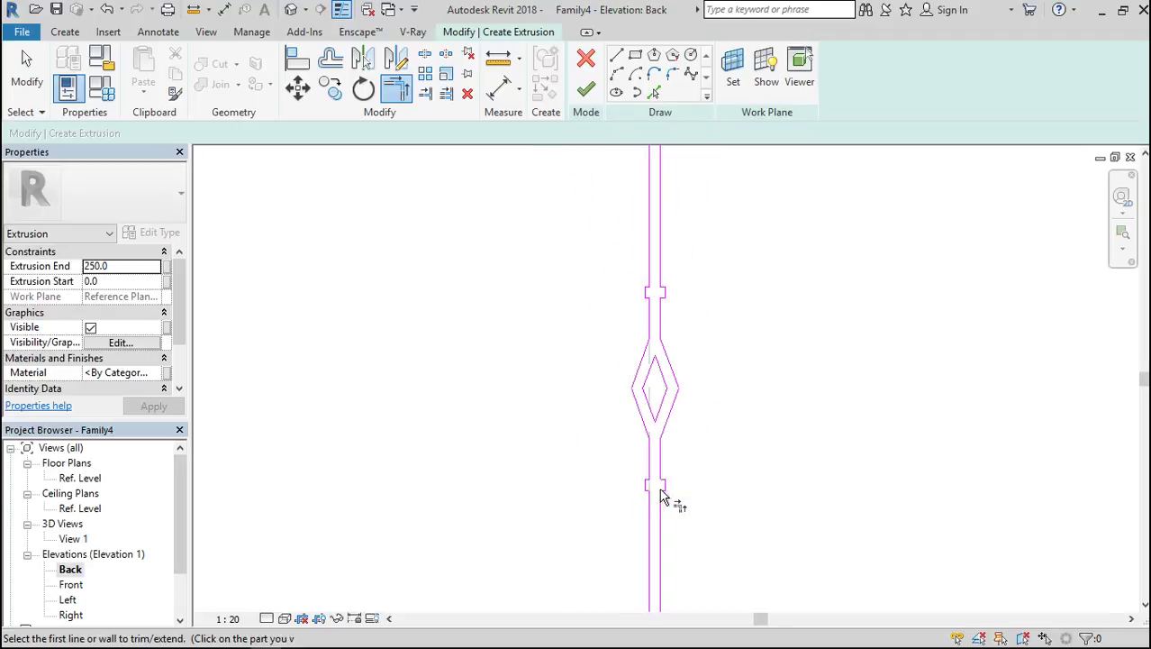
left_click(586, 89)
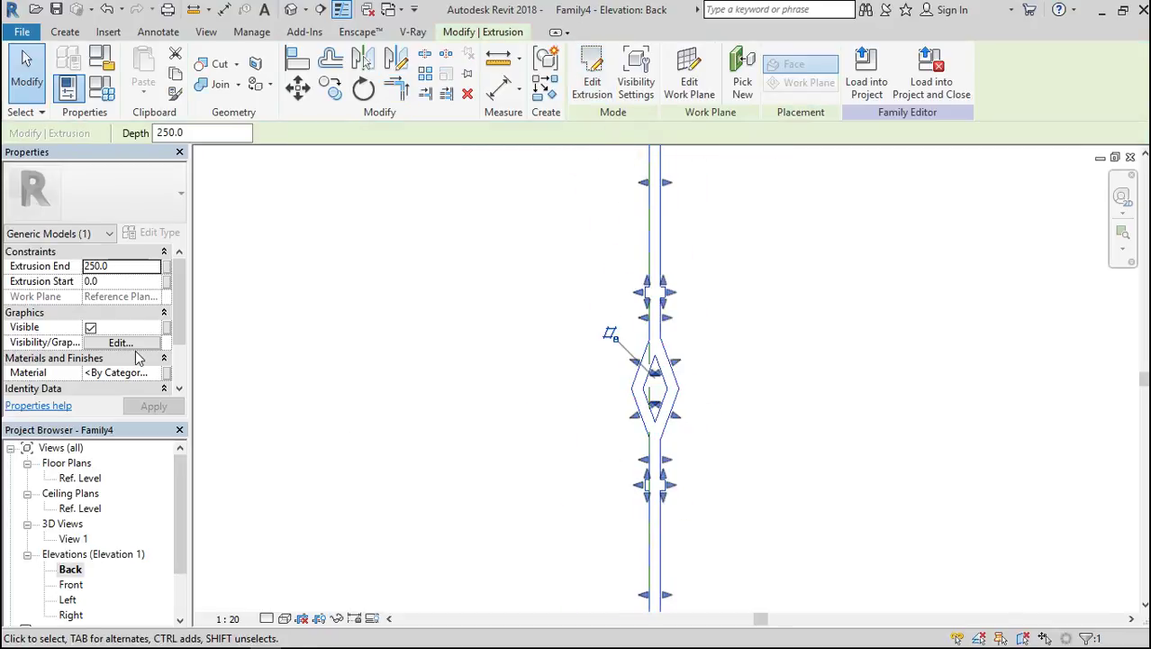
left_click(137, 267)
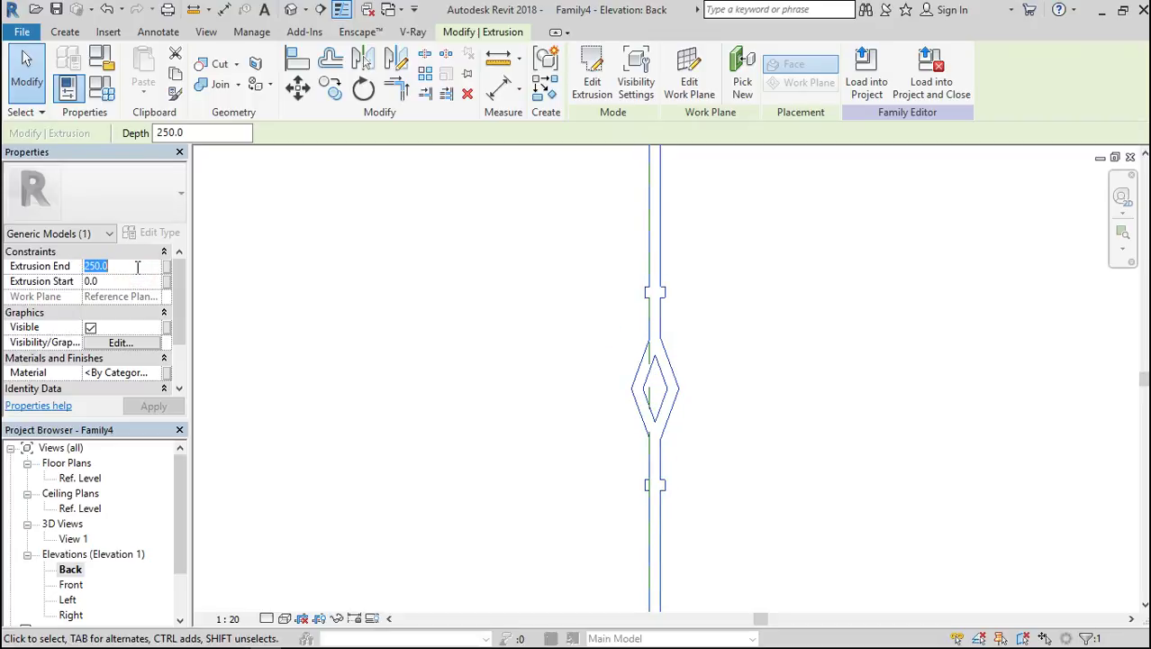
type("14")
key("Return")
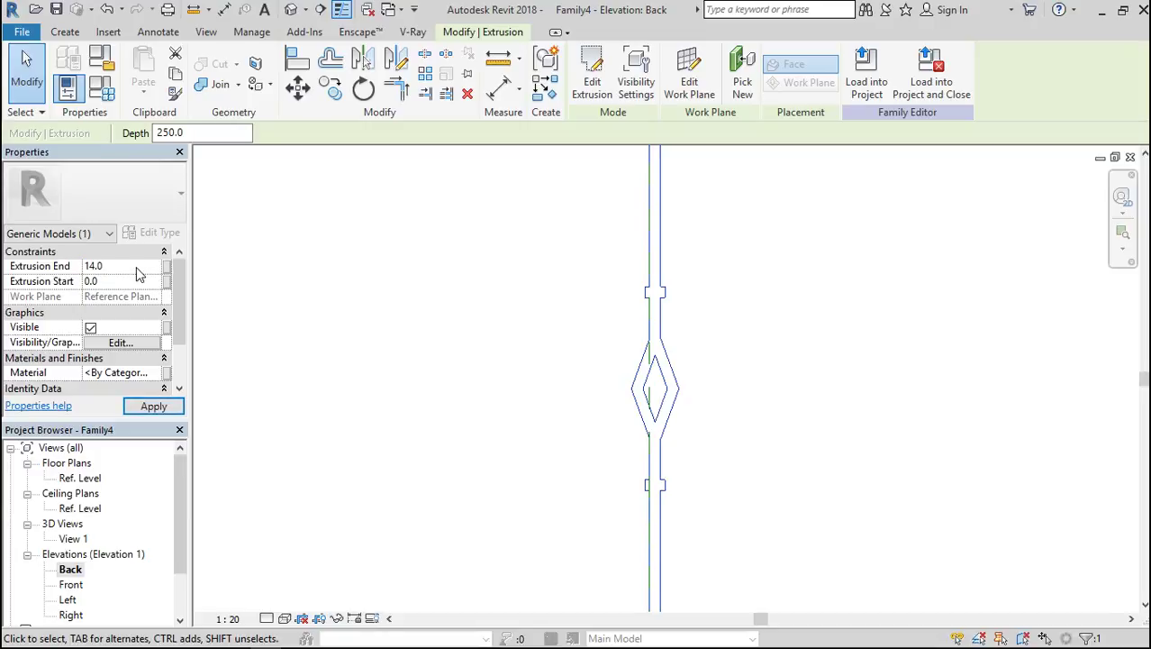
In the Ref. Level floor plan, move the extrusion sideways so its midpoint lies on the Center (Left/Right) reference plane.
double_click(80, 477)
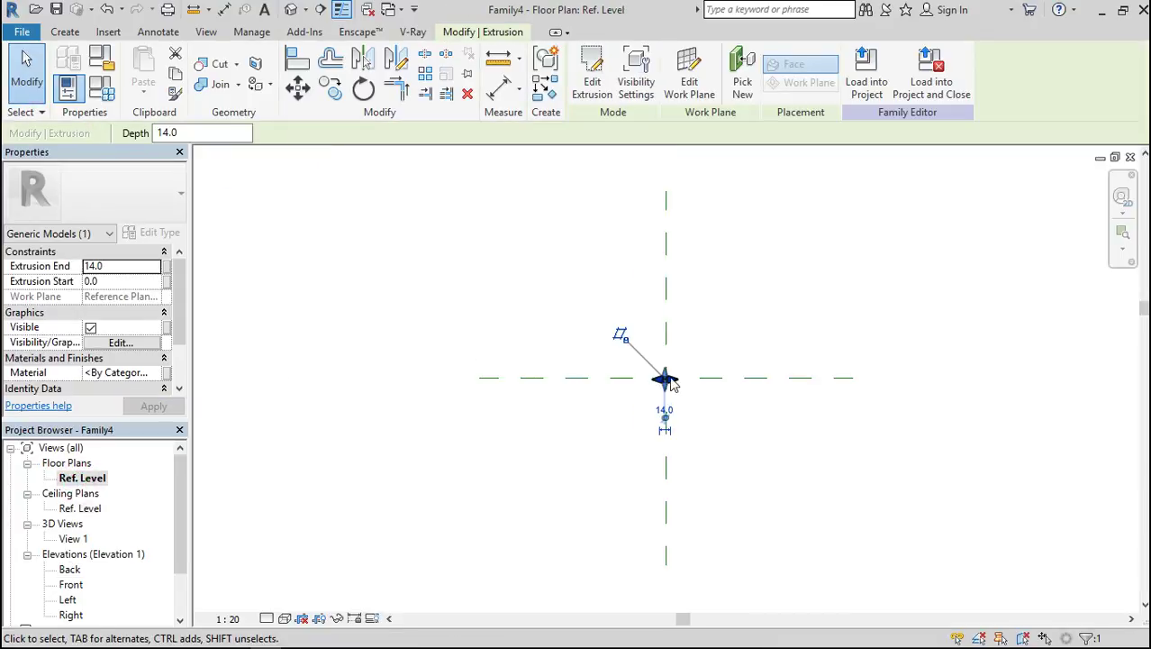
scroll(672, 386, "up", 3)
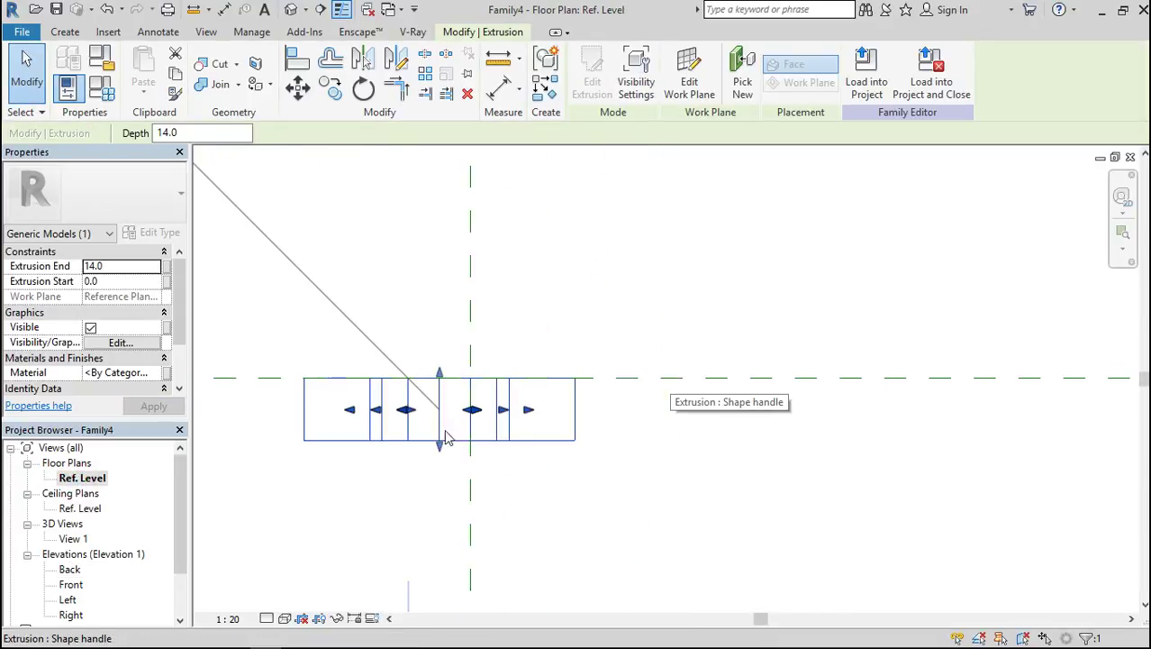
left_click(290, 87)
left_click(440, 410)
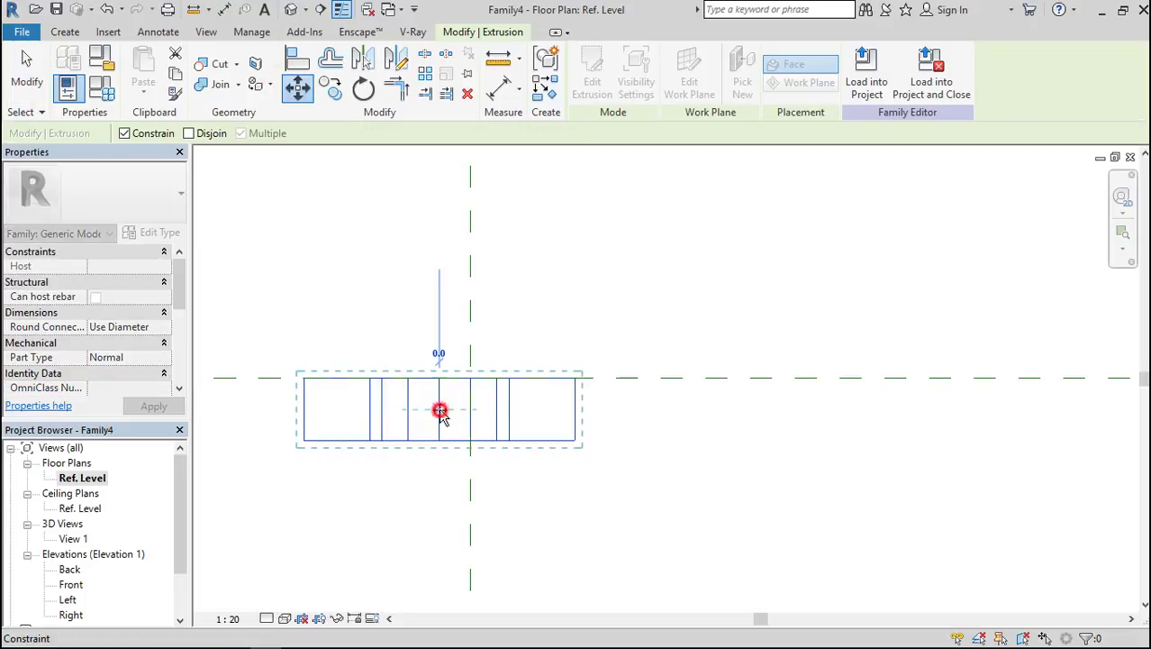
left_click(470, 379)
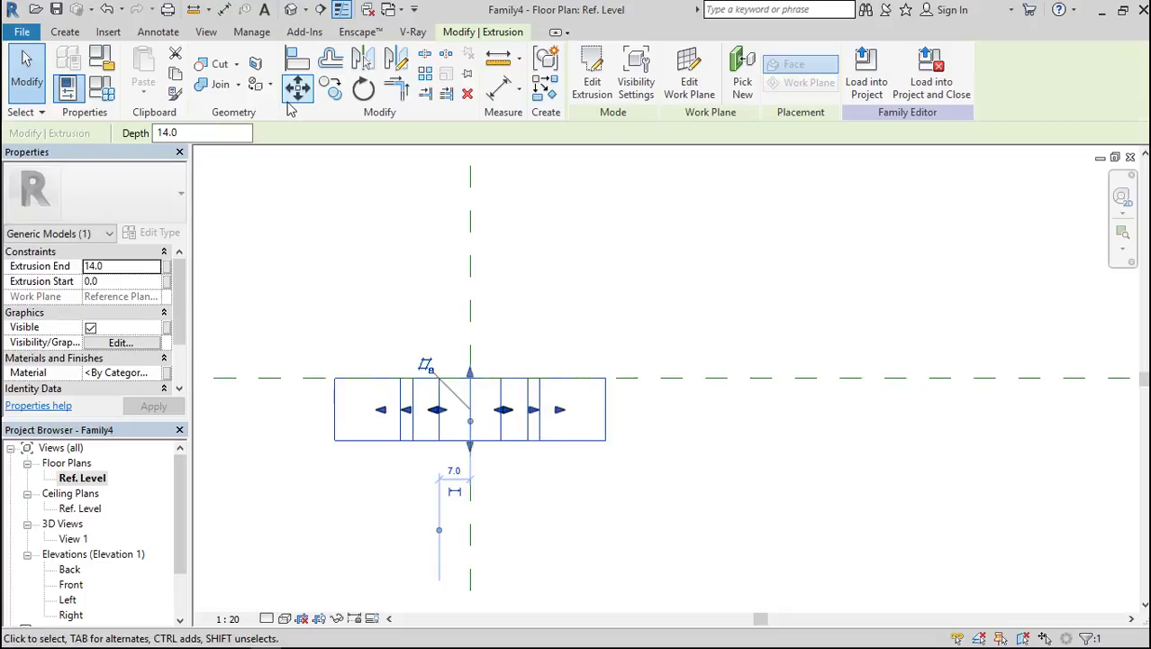
Try to move the extrusion from its midpoint upward along the vertical reference plane.
left_click(297, 86)
left_click(469, 410)
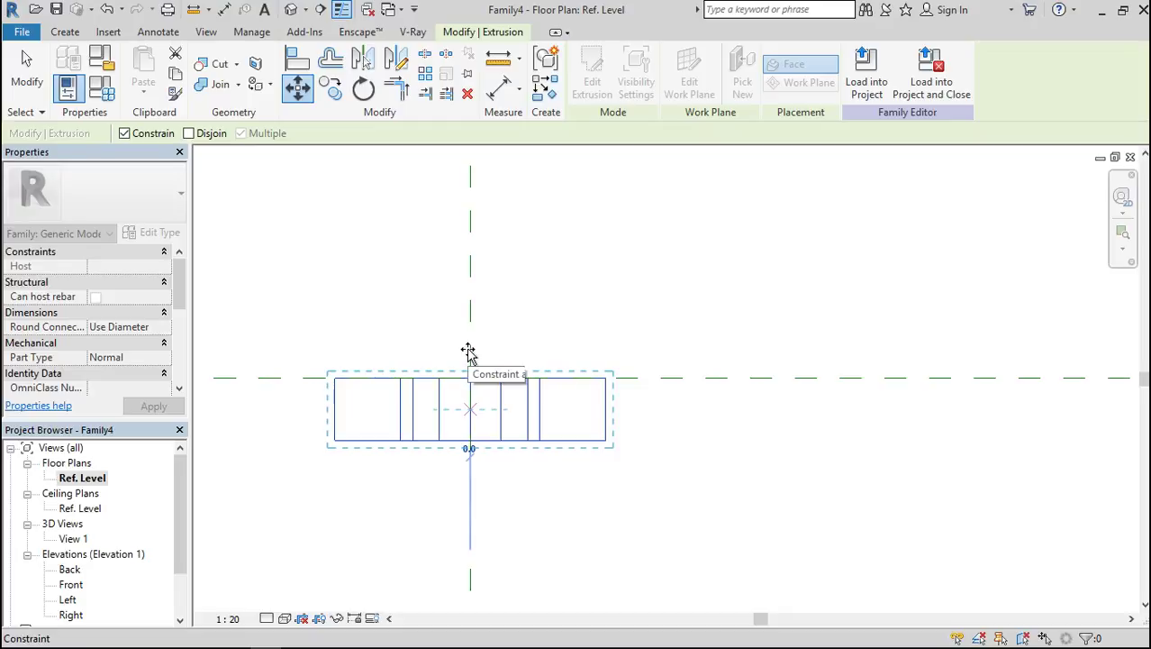
left_click(468, 352)
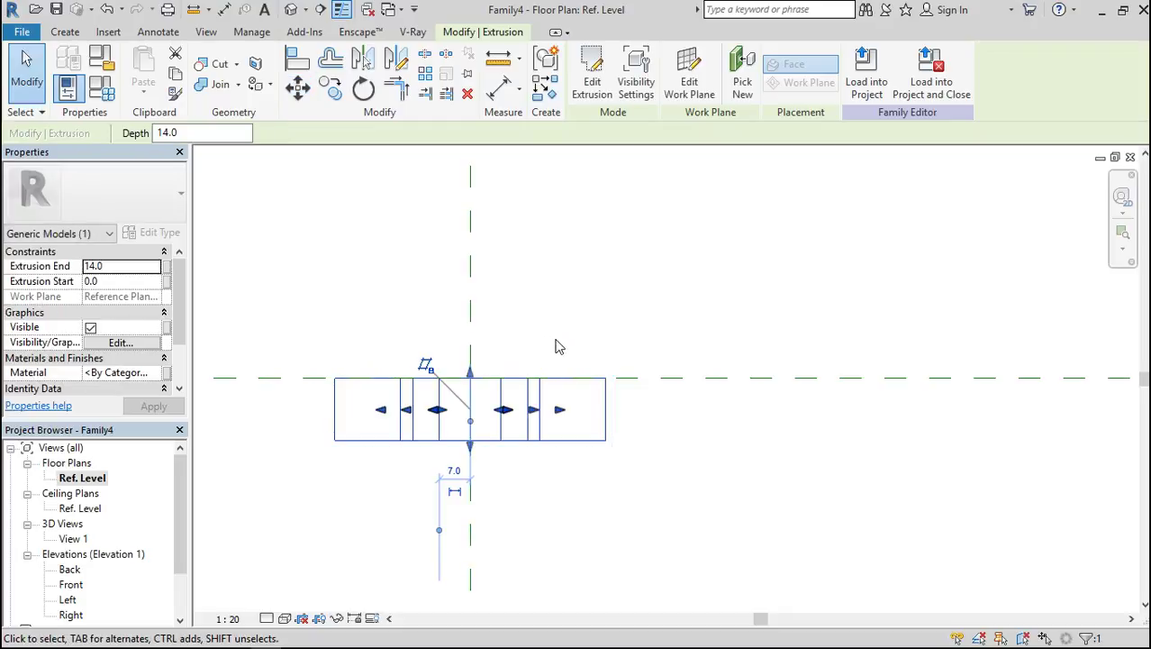
Measure the baluster's overall width in plan from its upper-left corner.
scroll(656, 293, "down", 3)
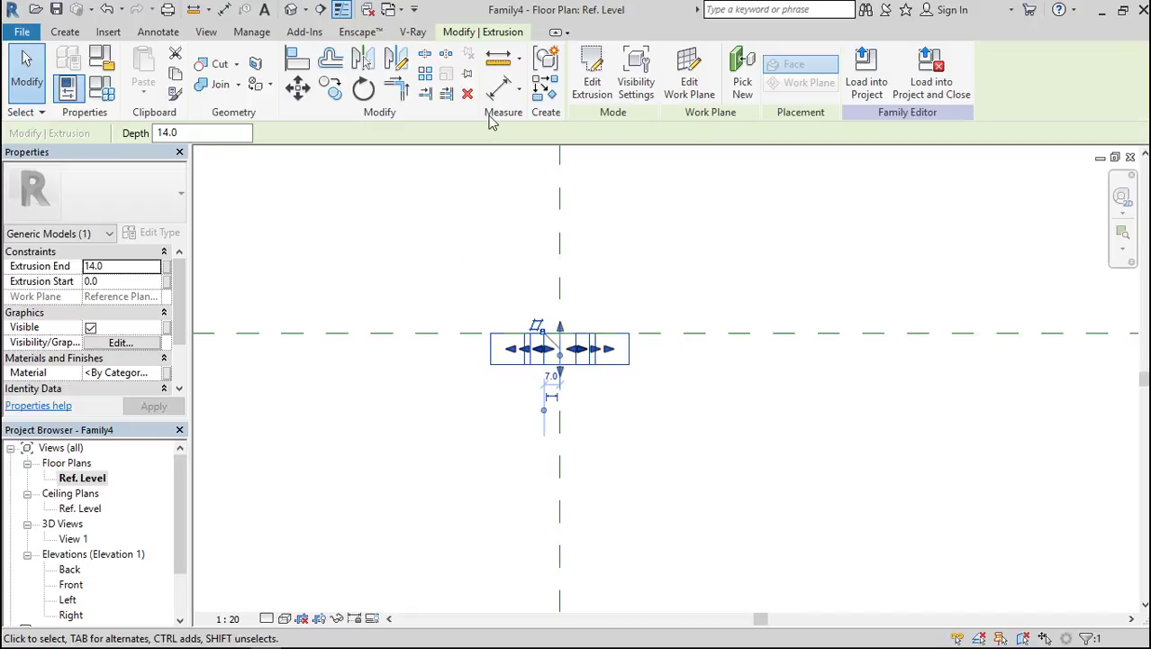
left_click(498, 59)
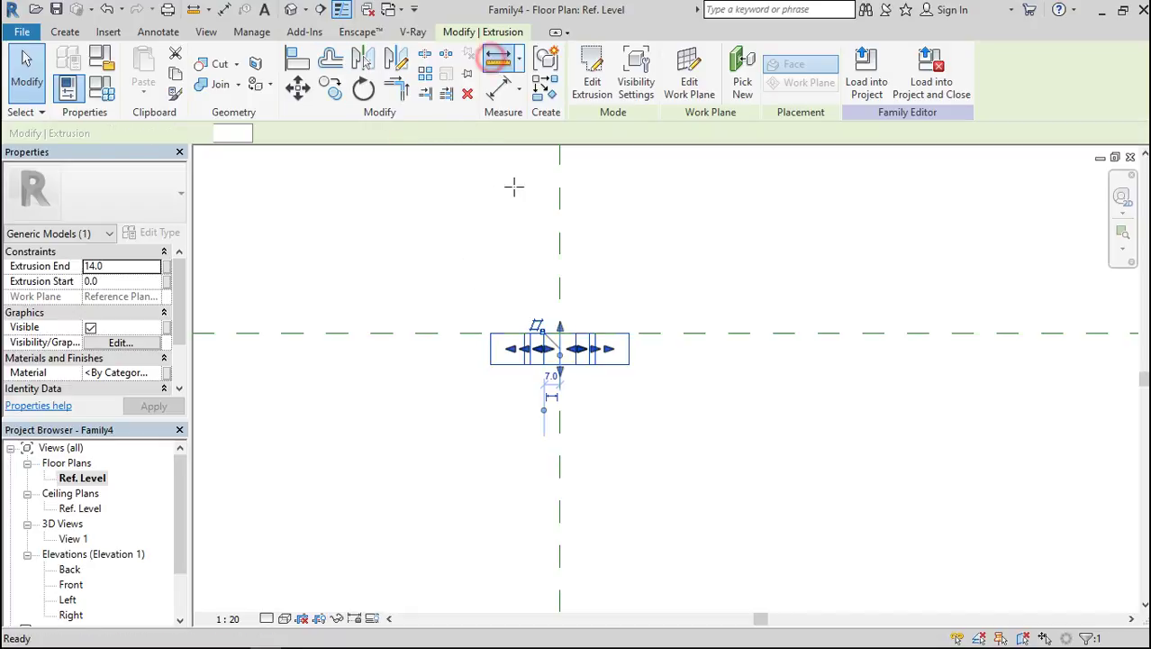
left_click(490, 333)
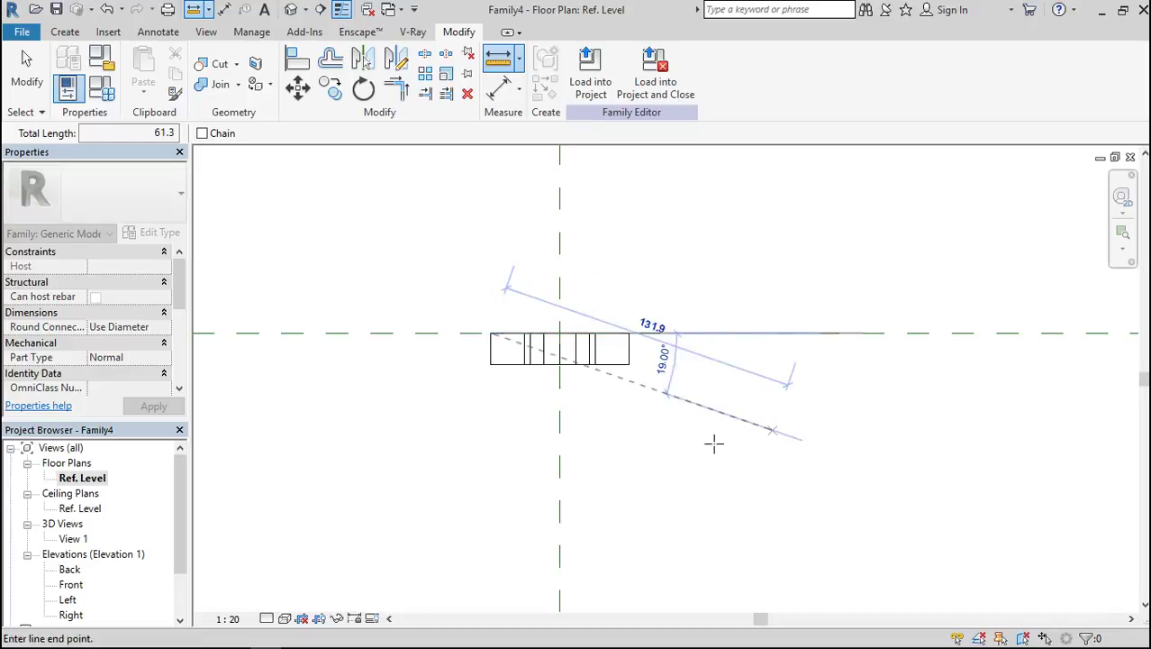
key("Escape")
key("Escape")
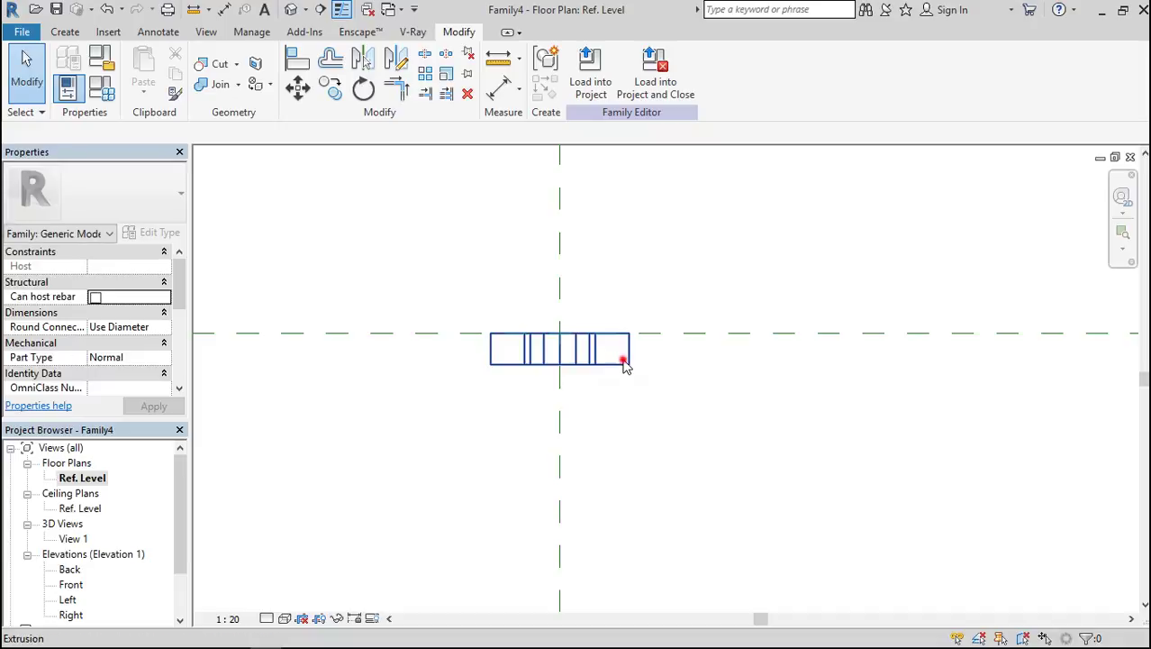
Copy the baluster extrusion along the horizontal reference plane so the copy adjoins the original's right end.
left_click(509, 347)
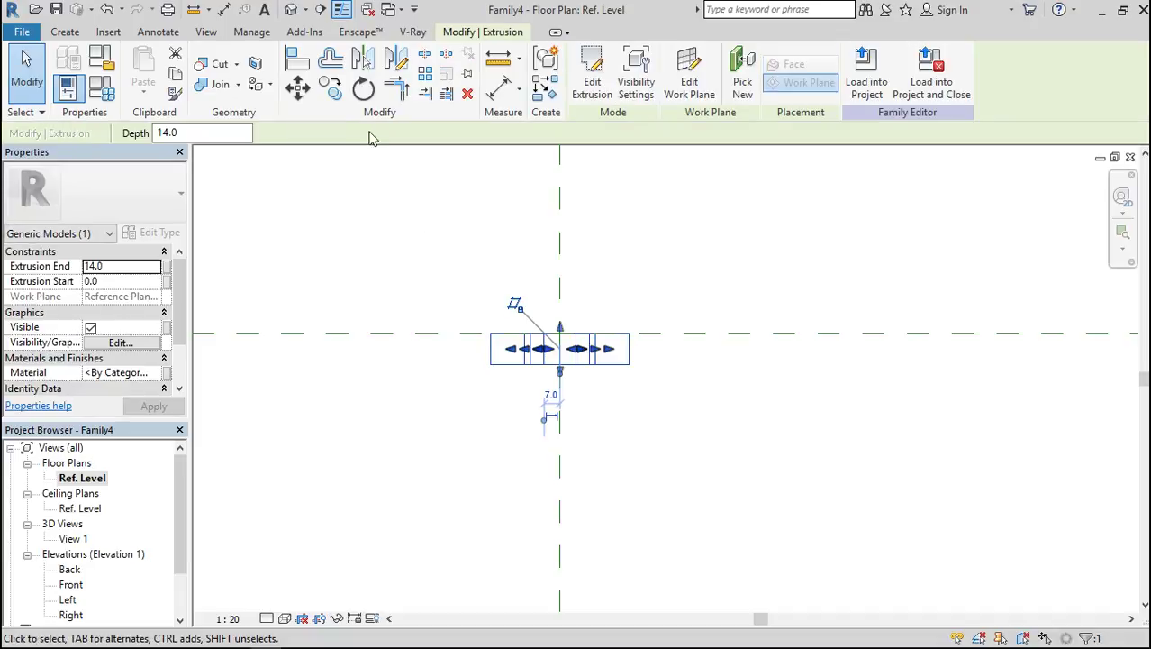
left_click(331, 87)
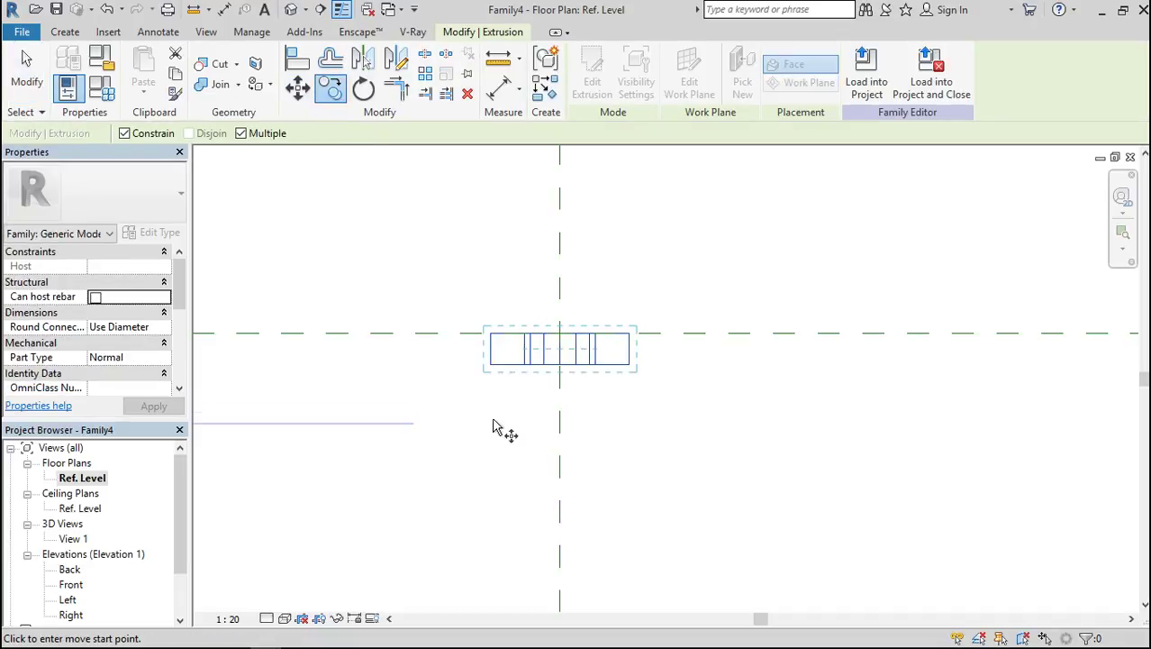
left_click(490, 333)
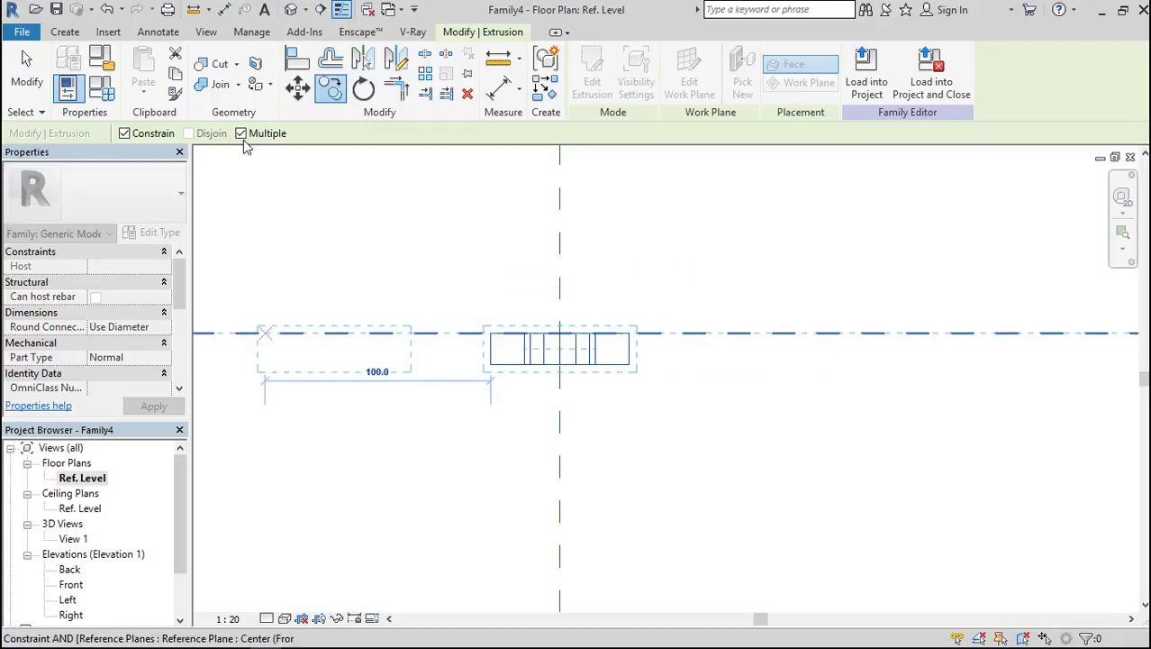
left_click(631, 335)
key("Escape")
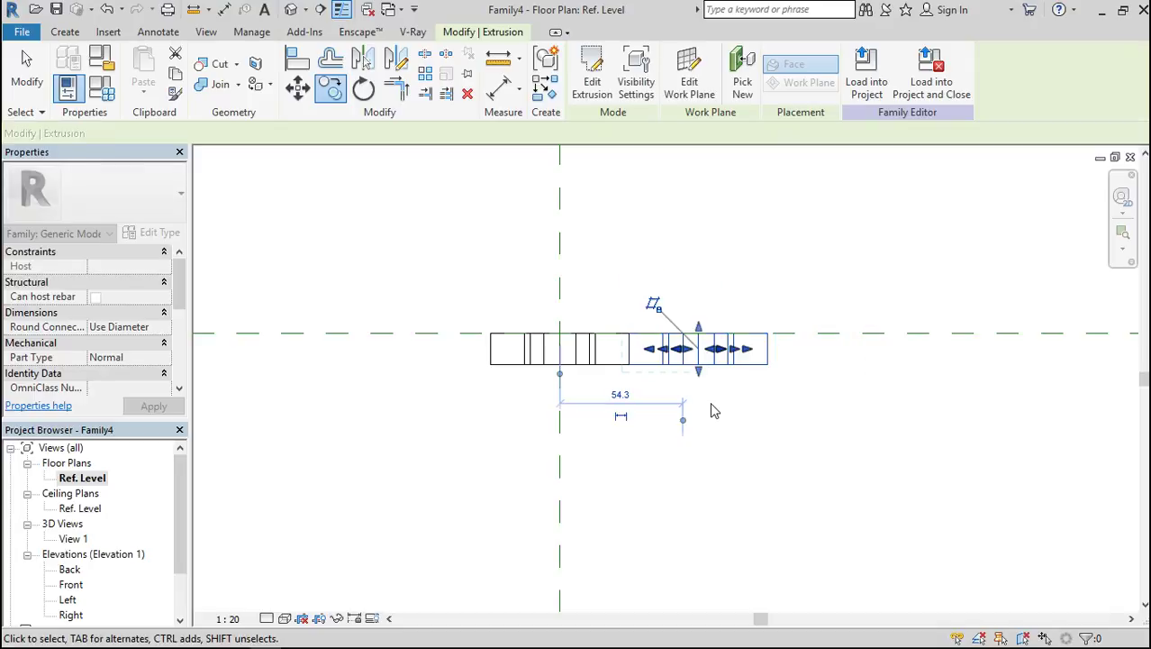
Copy the right-hand baluster to the opposite side so the copy adjoins the central baluster's left end.
left_click(331, 88)
left_click(764, 337)
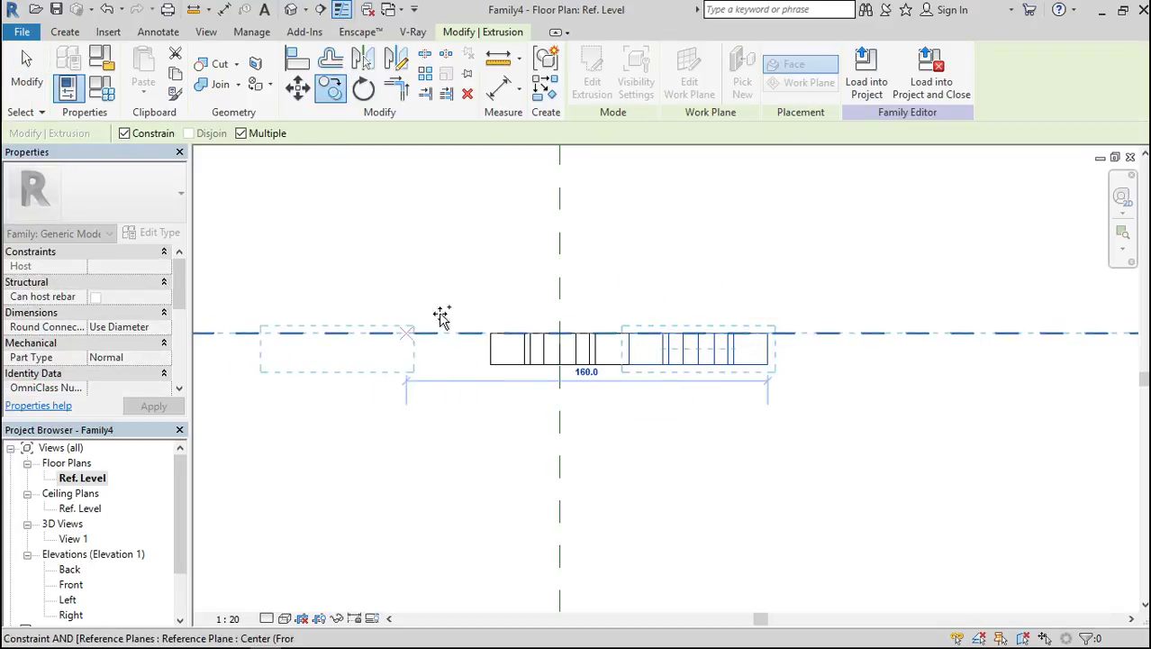
left_click(491, 333)
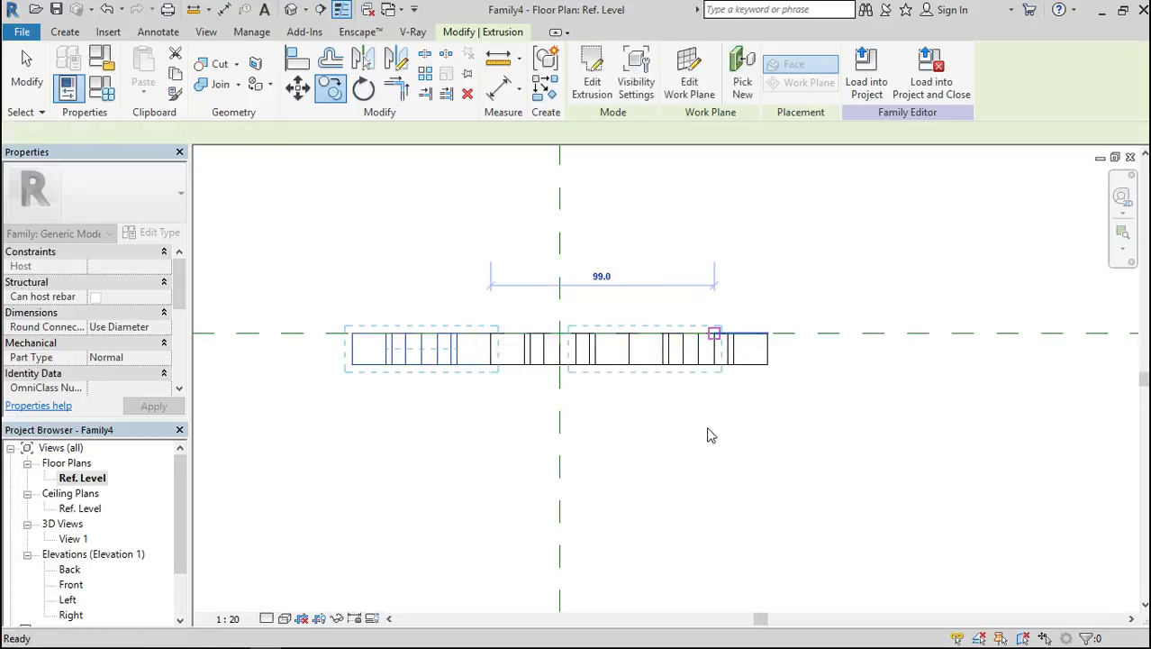
key("Escape")
Show the family in the default 3D view turned toward the front, and stretch the leftmost baluster's extrusion to about 40.9 deep.
left_click(302, 9)
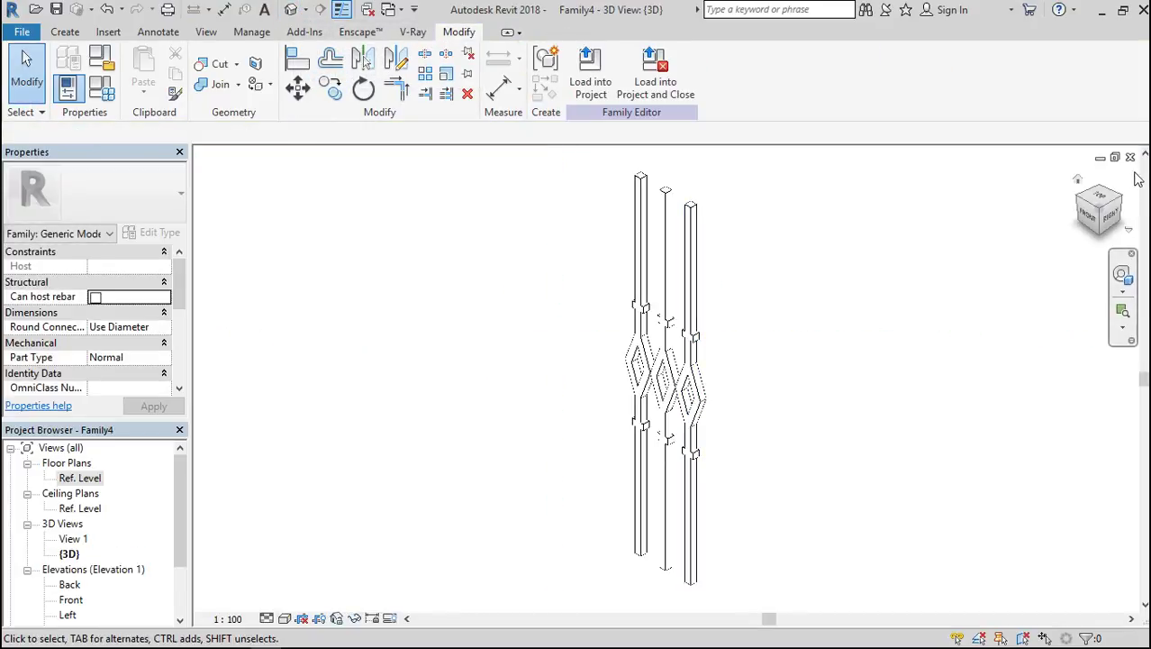
left_click(1088, 217)
left_click_drag(1088, 216, 1067, 209)
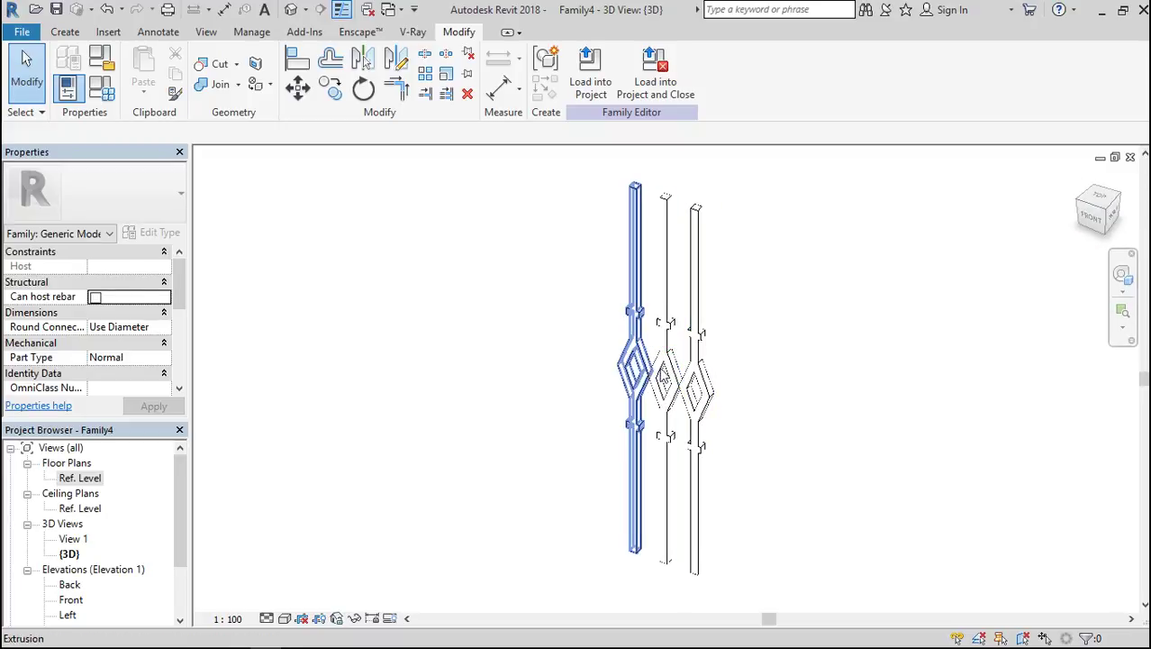
left_click(634, 387)
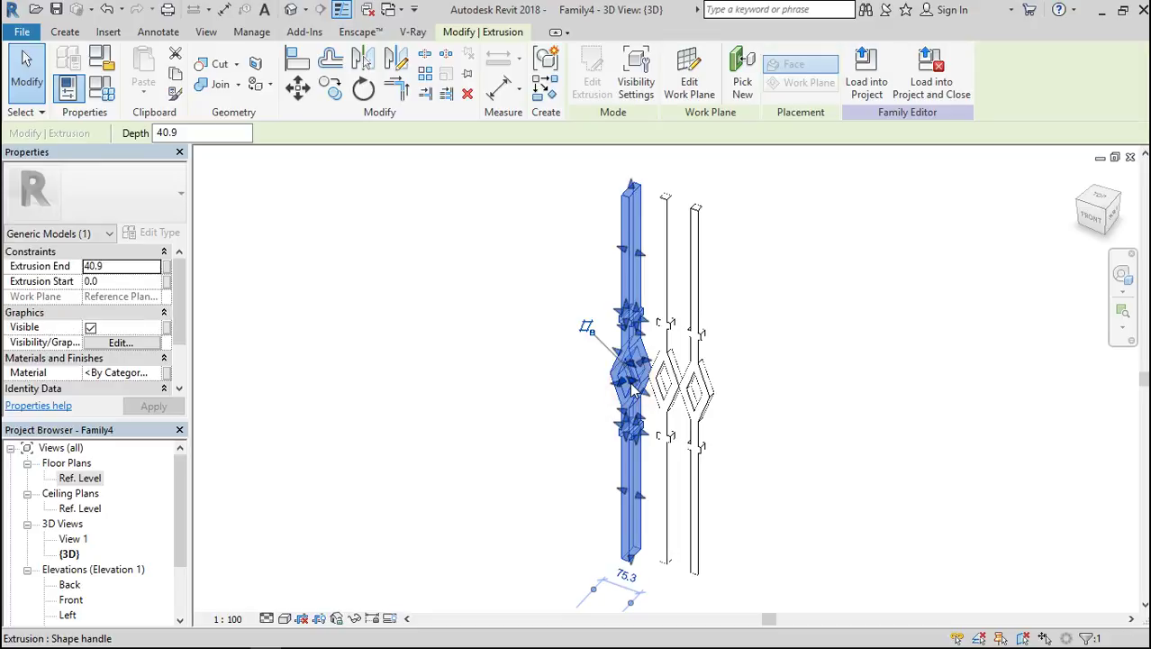
left_click(501, 431)
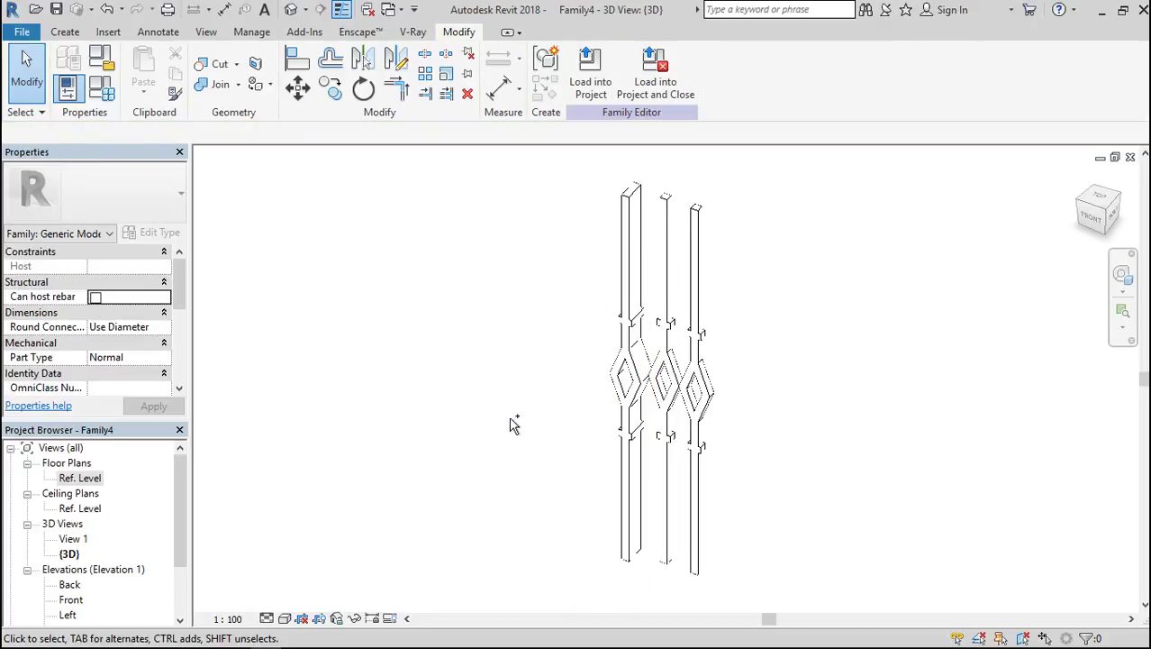
Open the sketch of the leftmost baluster's extrusion for editing and show it in the Back elevation.
left_click(618, 375)
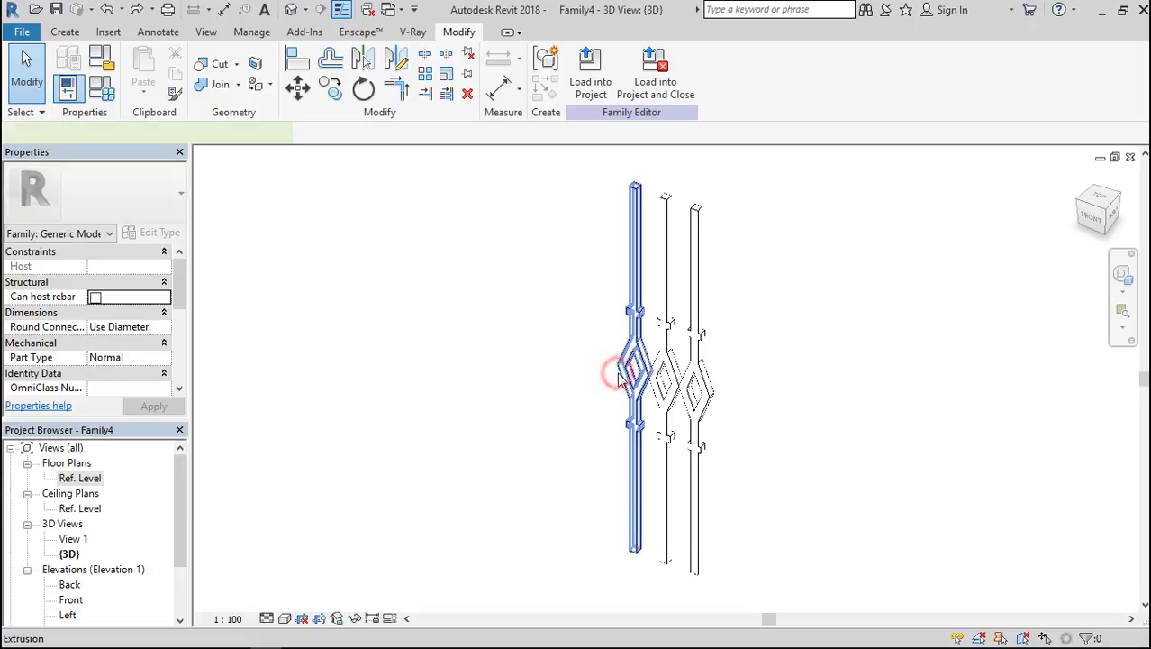
left_click(592, 81)
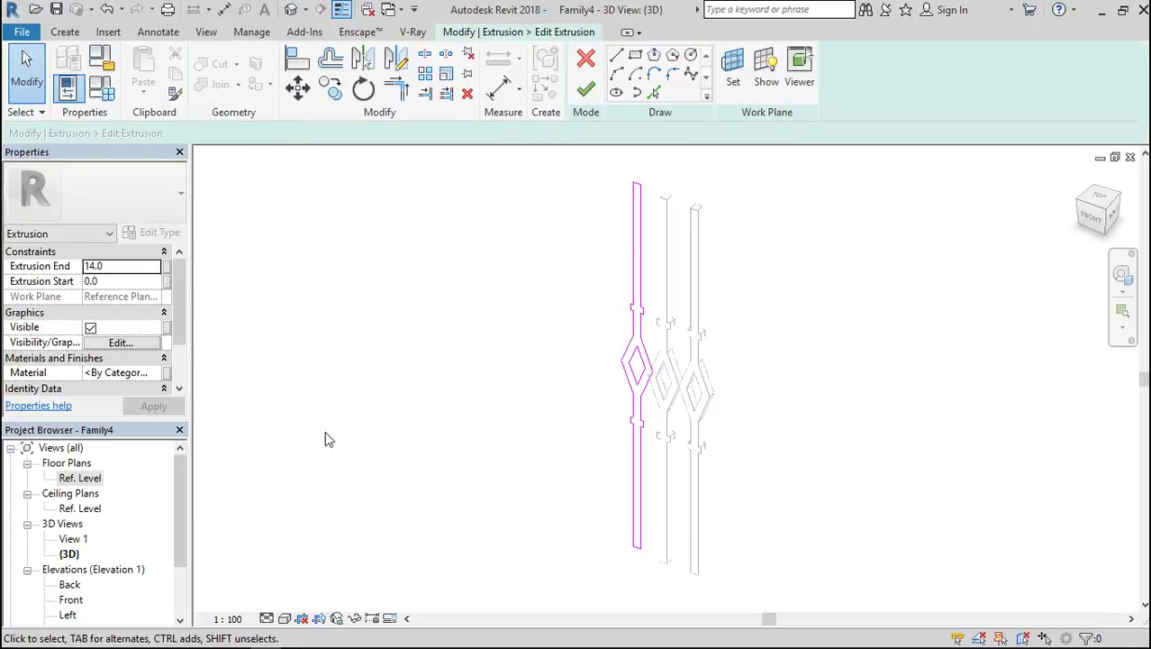
double_click(69, 585)
scroll(521, 451, "down", 2)
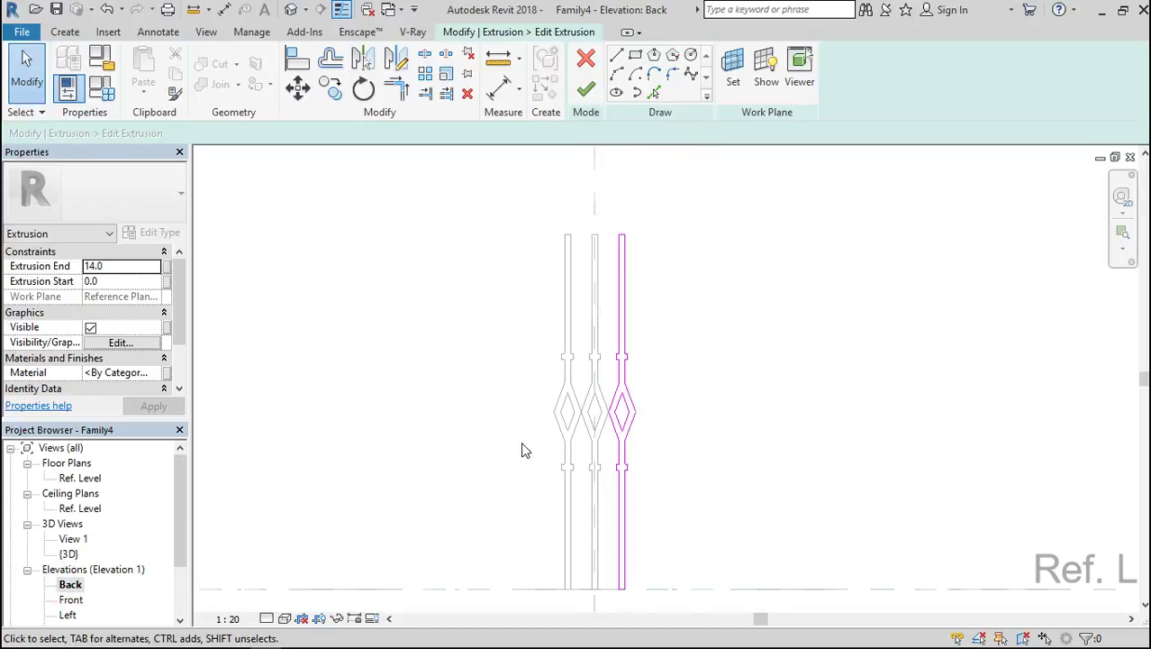
scroll(633, 382, "up", 4)
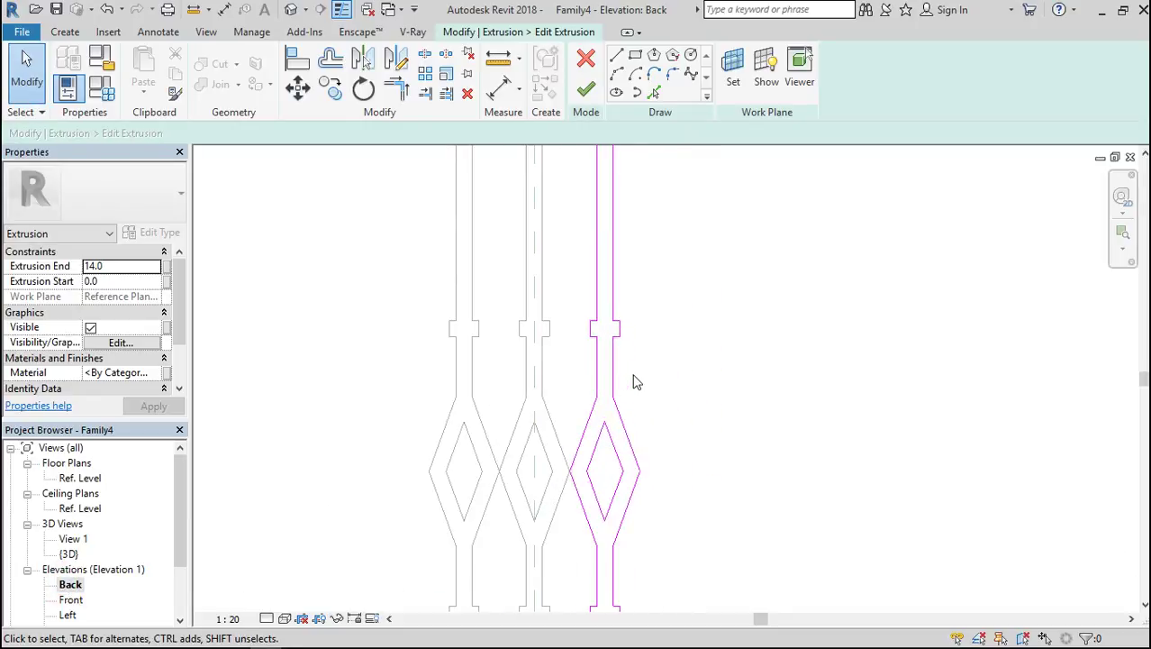
scroll(661, 328, "down", 2)
Move the sketch lines of the diamond ornament and its two collars straight up, close to the bar's upper end.
left_click_drag(662, 326, 612, 386)
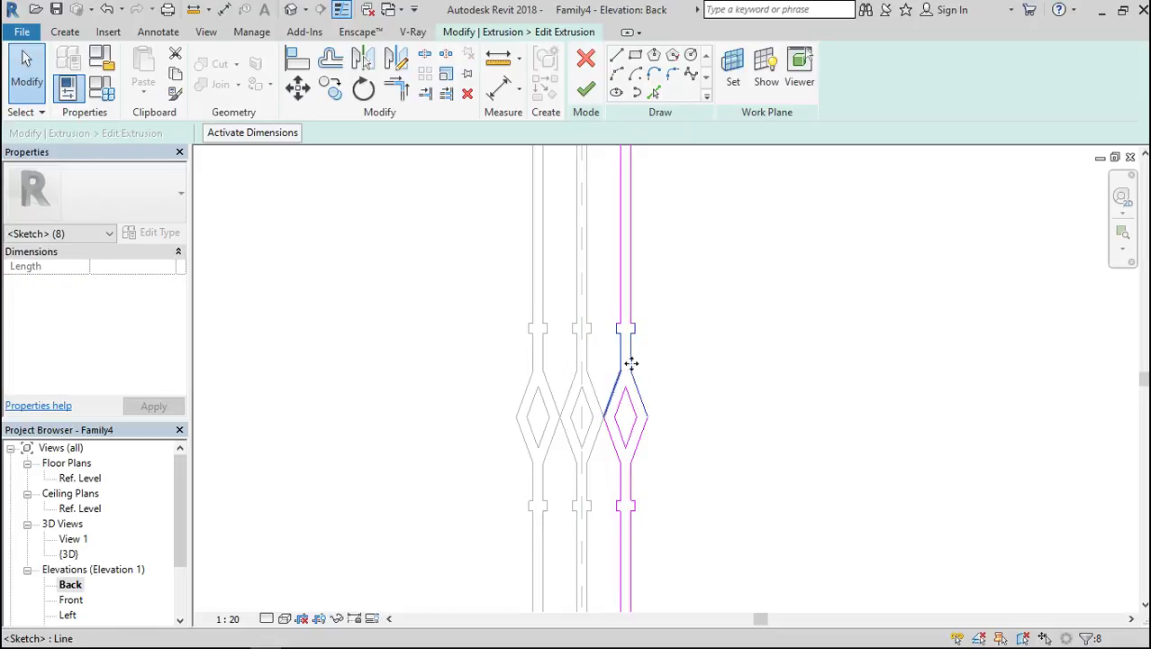
mouse_move(660, 319)
left_mouse_down()
mouse_move(591, 379)
mouse_move(627, 420)
mouse_move(616, 509)
left_mouse_up()
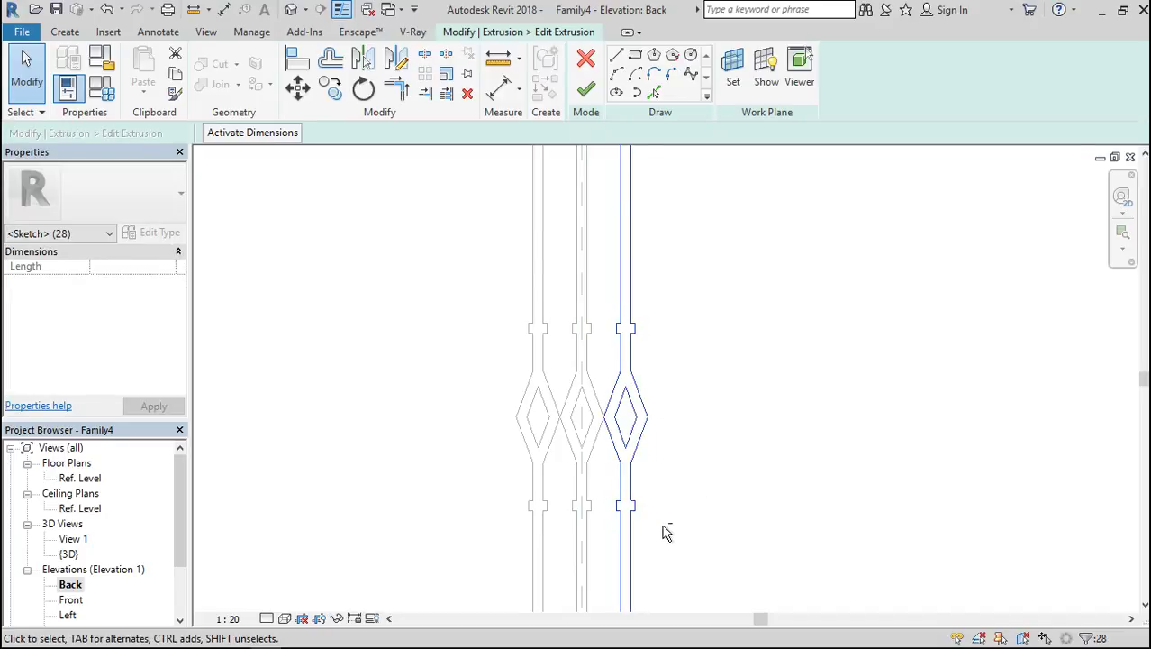
left_click_drag(571, 595, 560, 597, "shift")
left_click_drag(695, 254, 547, 327, "shift")
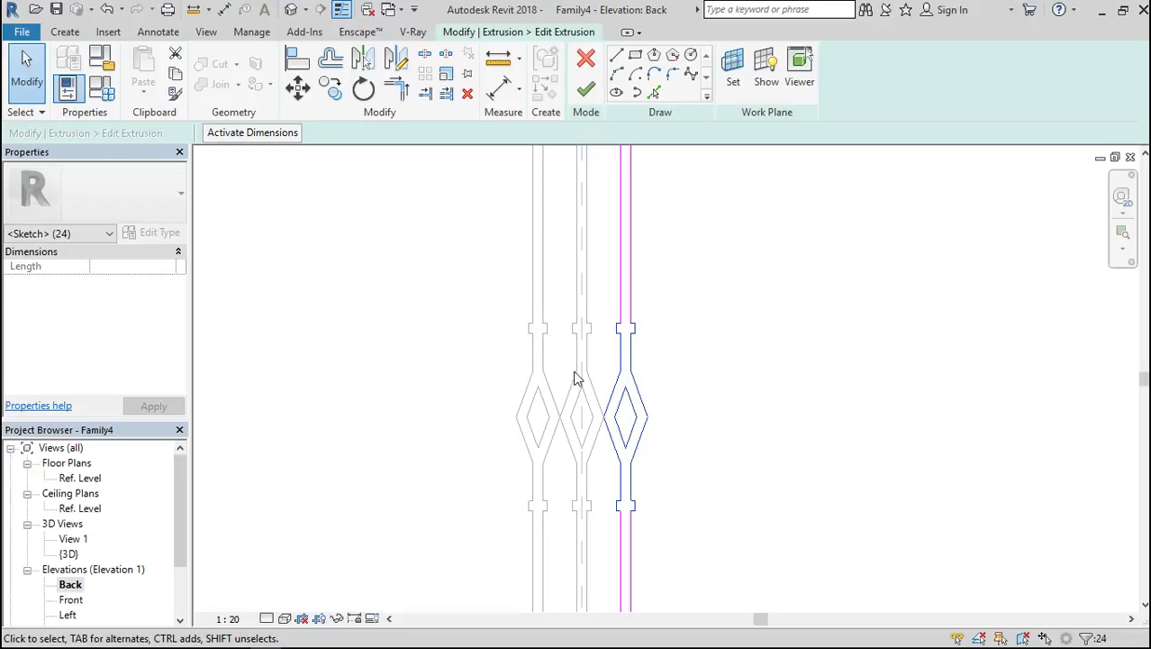
scroll(595, 440, "down", 2)
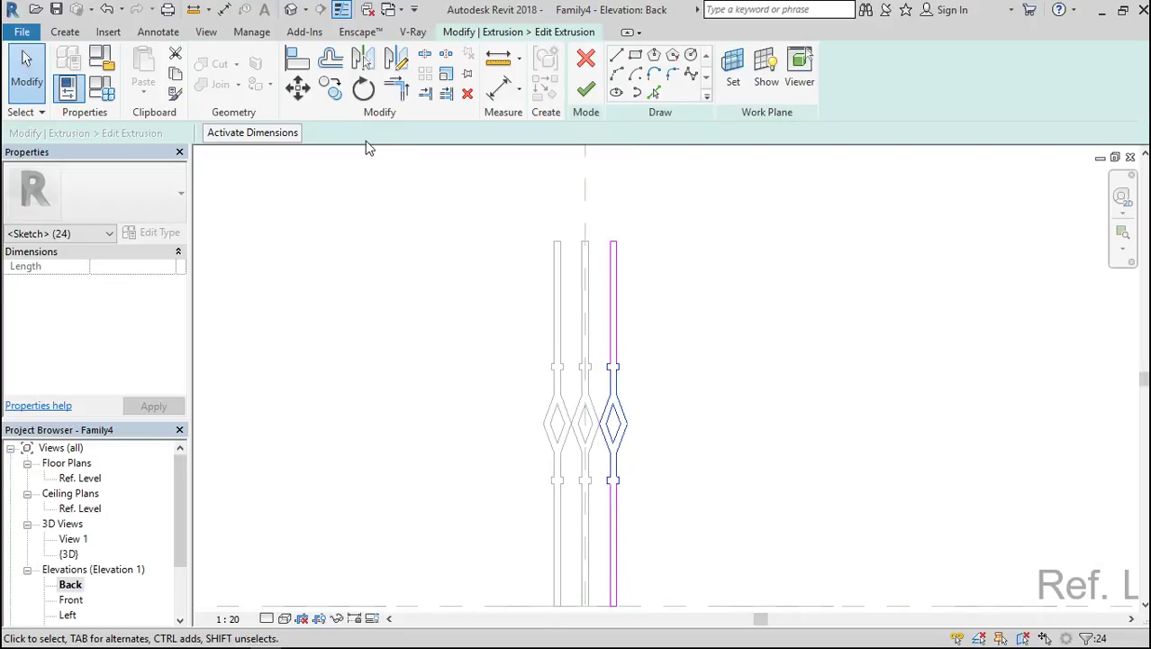
left_click(299, 89)
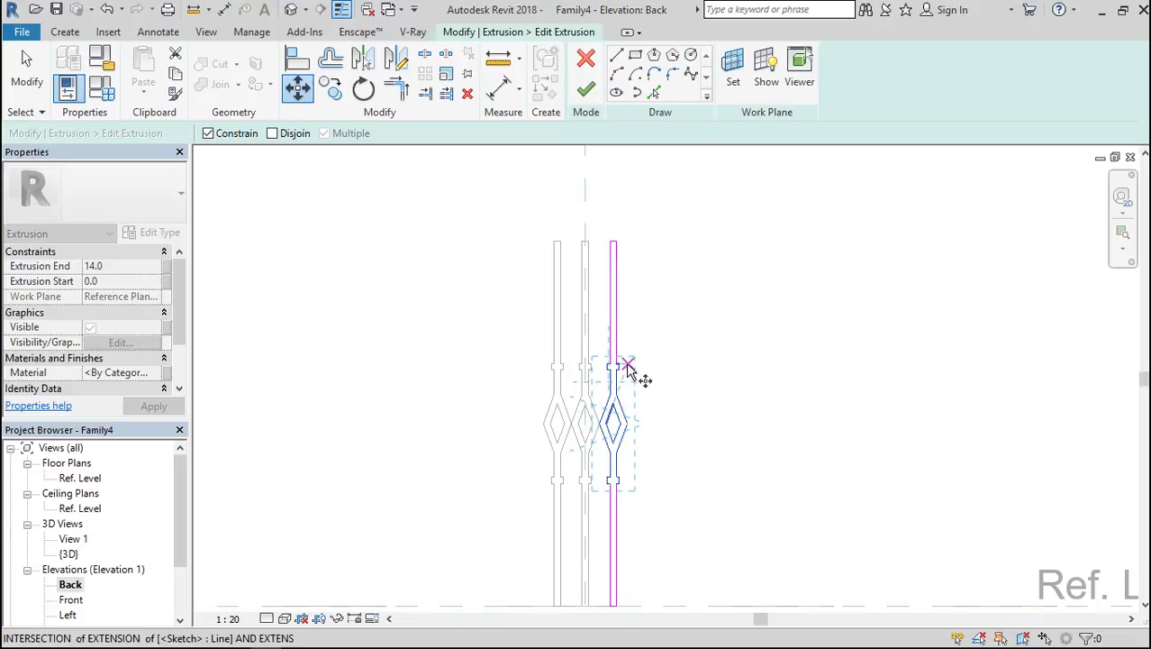
scroll(635, 374, "up", 4)
left_click(586, 372)
scroll(669, 500, "down", 3)
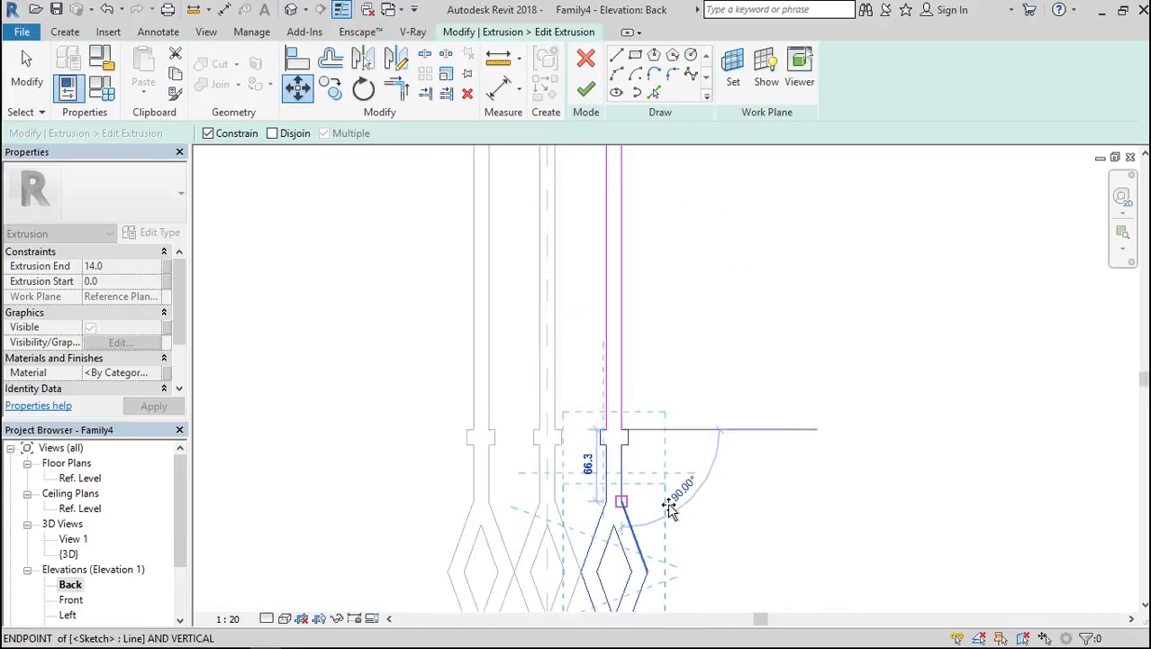
left_click(634, 245)
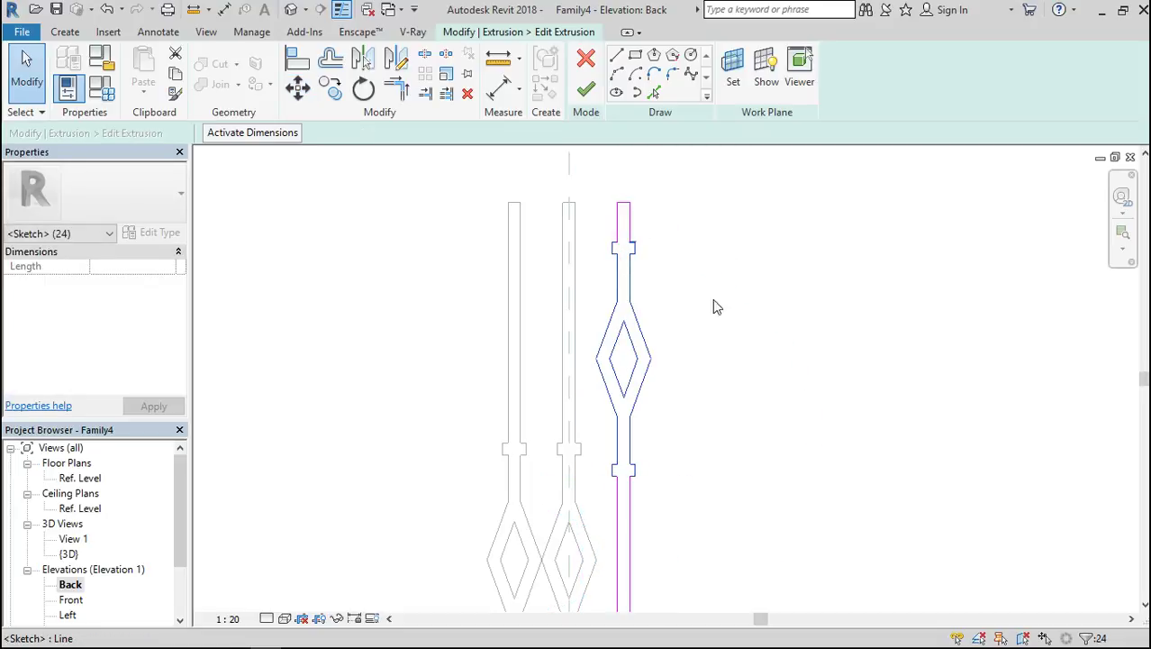
Mirror a copy of the raised diamond and collars downward about a horizontal axis drawn through the neighbouring balusters' diamond side corners.
scroll(757, 262, "up", 1)
scroll(757, 261, "down", 2)
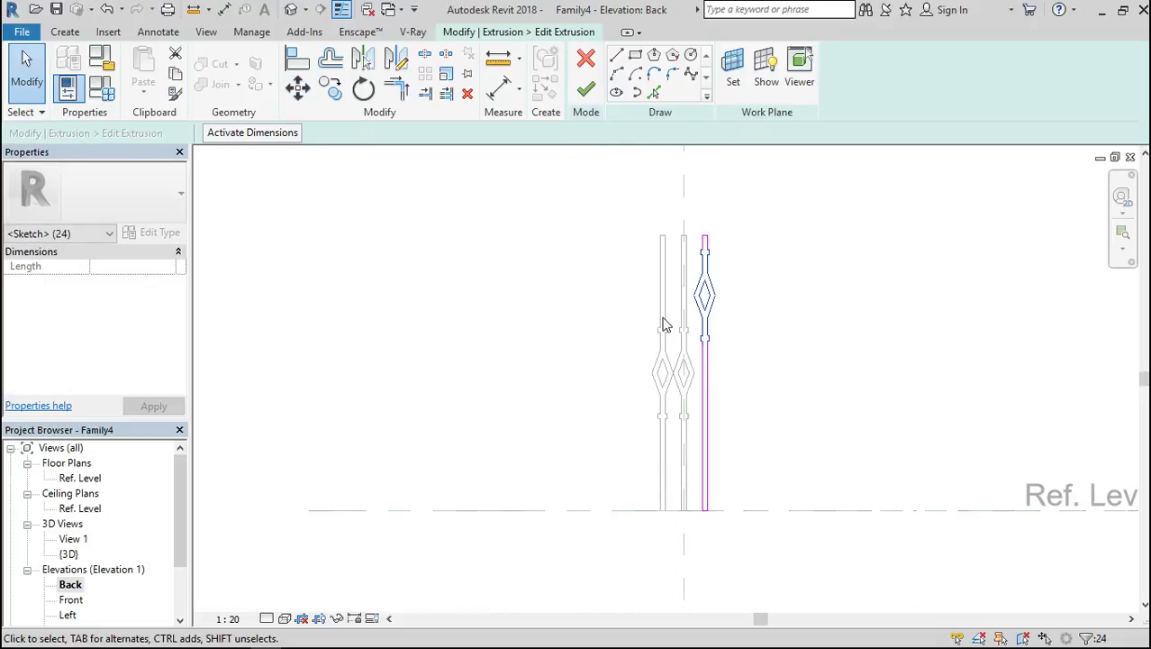
left_click(333, 91)
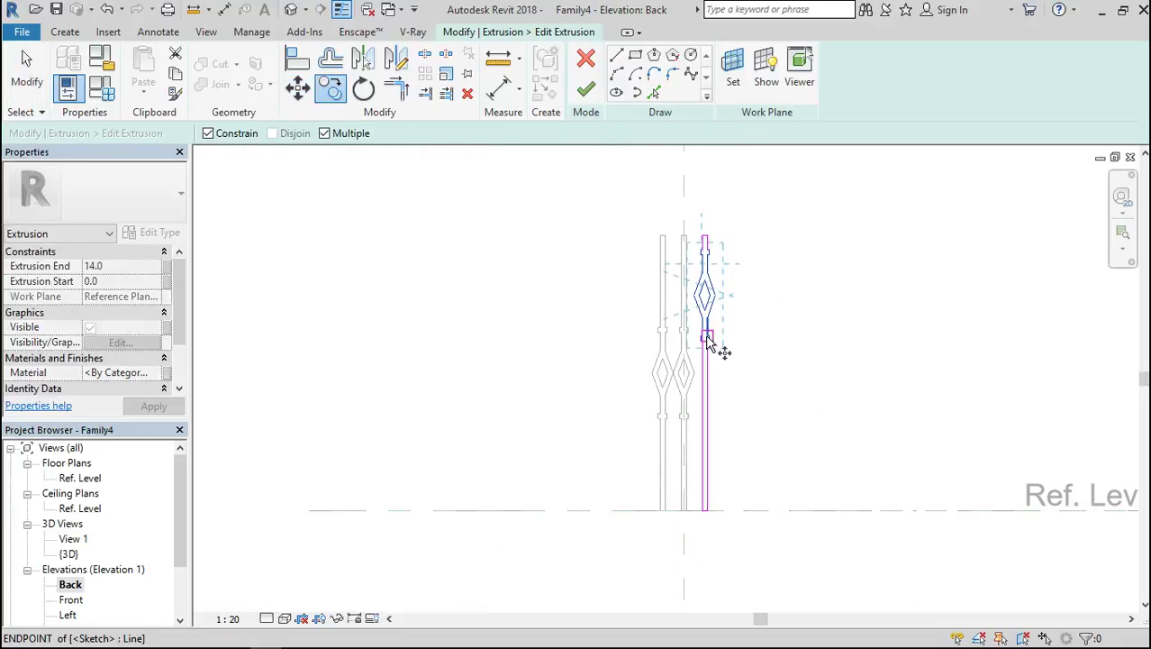
scroll(739, 344, "up", 3)
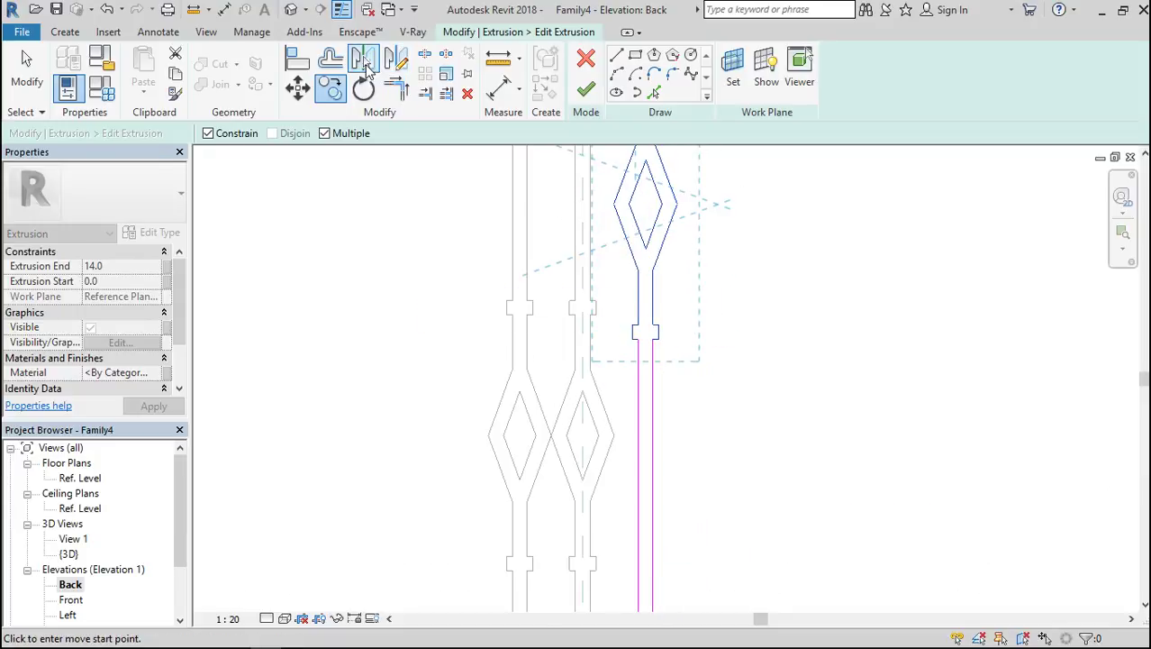
left_click(393, 59)
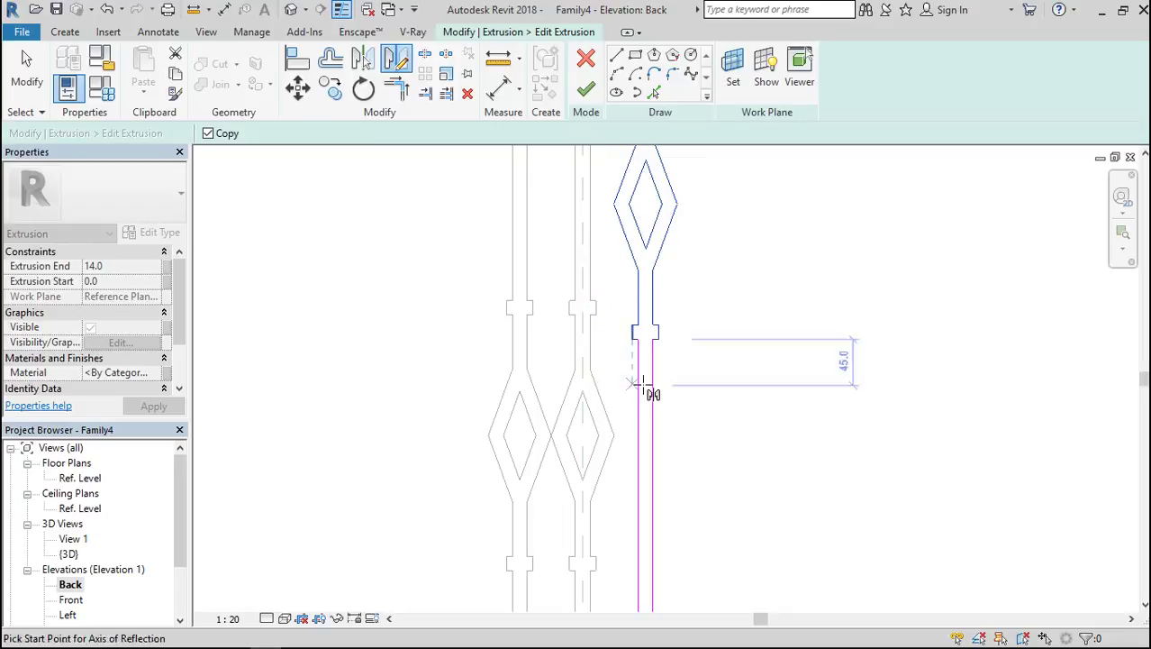
scroll(689, 392, "down", 3)
left_click(670, 364)
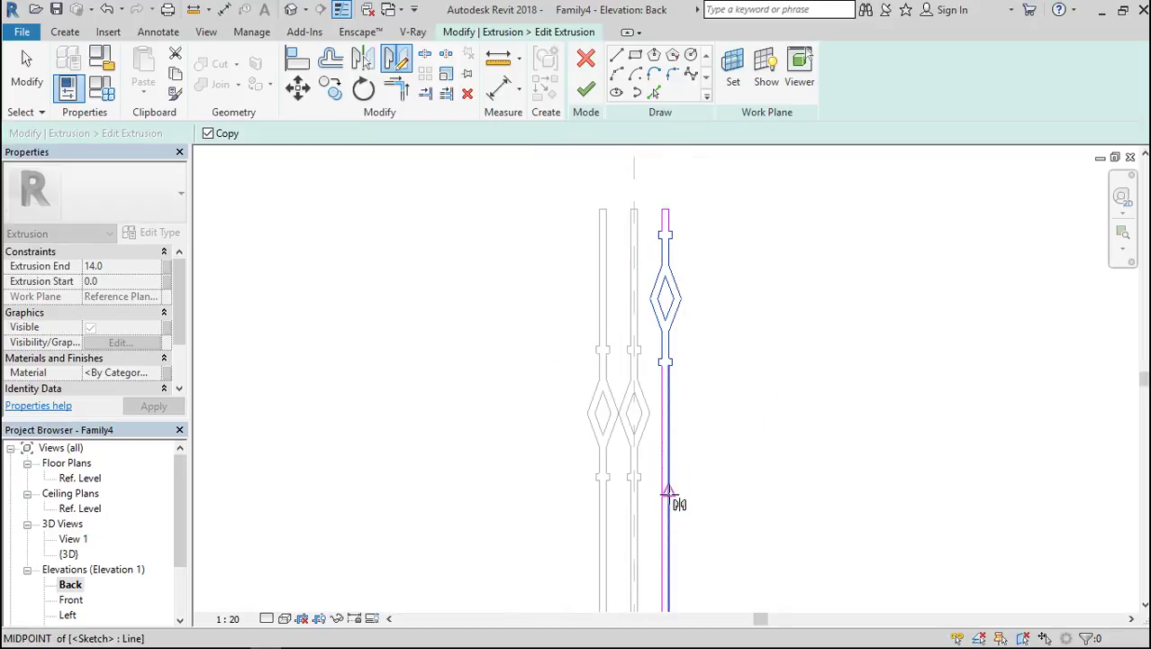
scroll(655, 411, "up", 5)
left_click(658, 410)
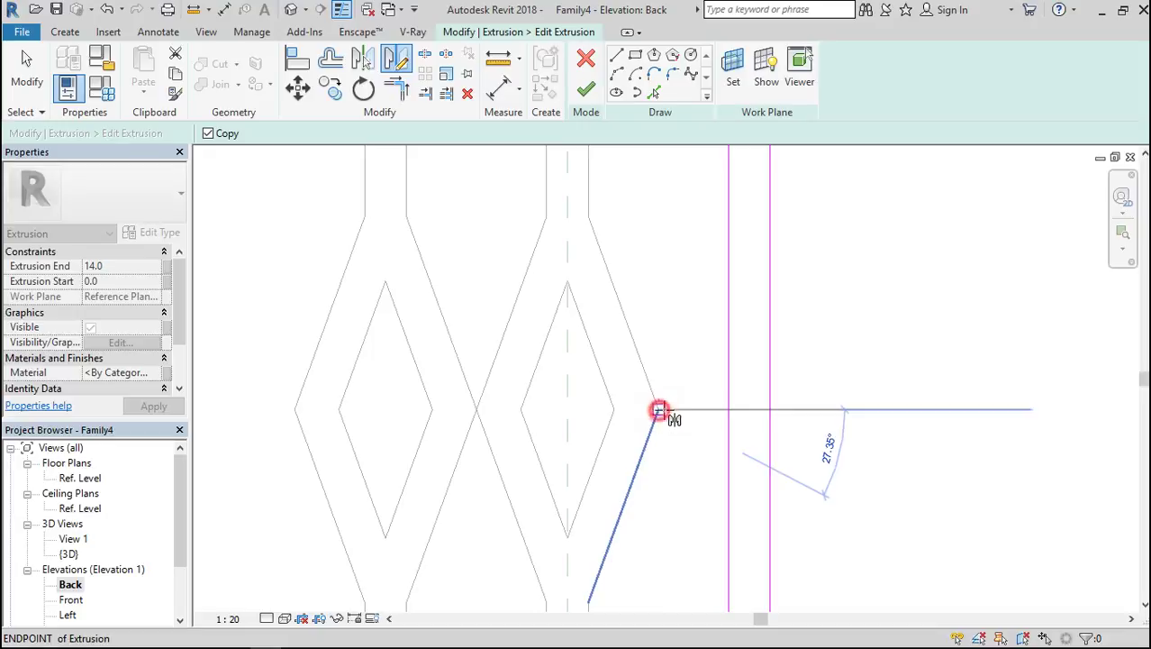
left_click(859, 415)
scroll(712, 340, "down", 4)
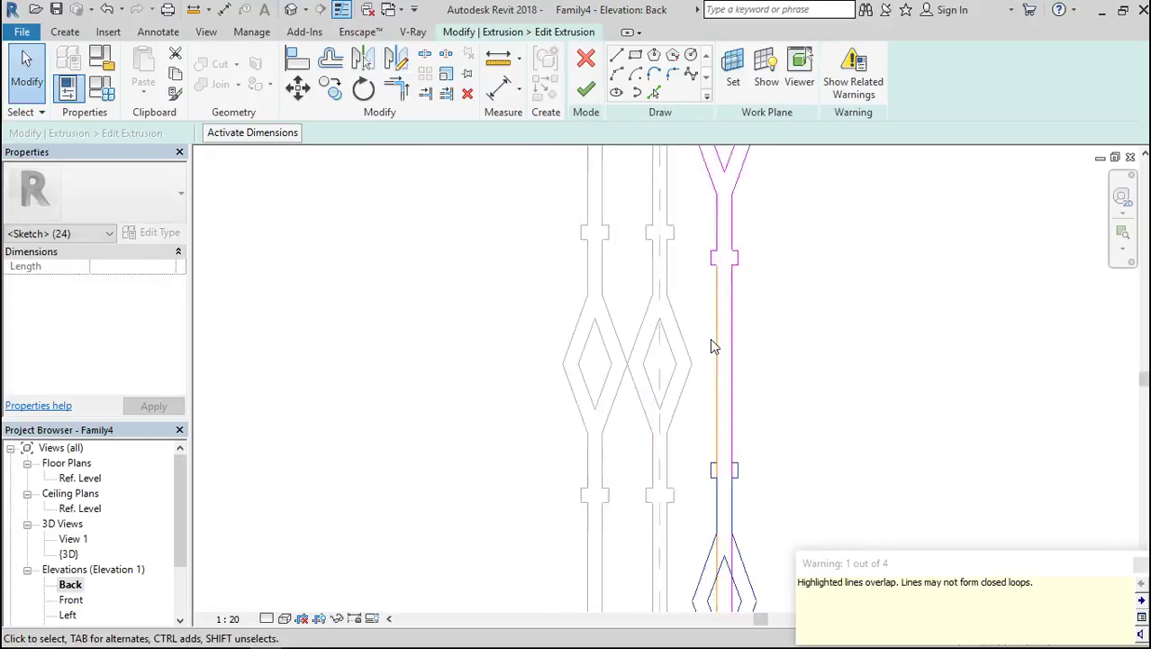
left_click(1141, 564)
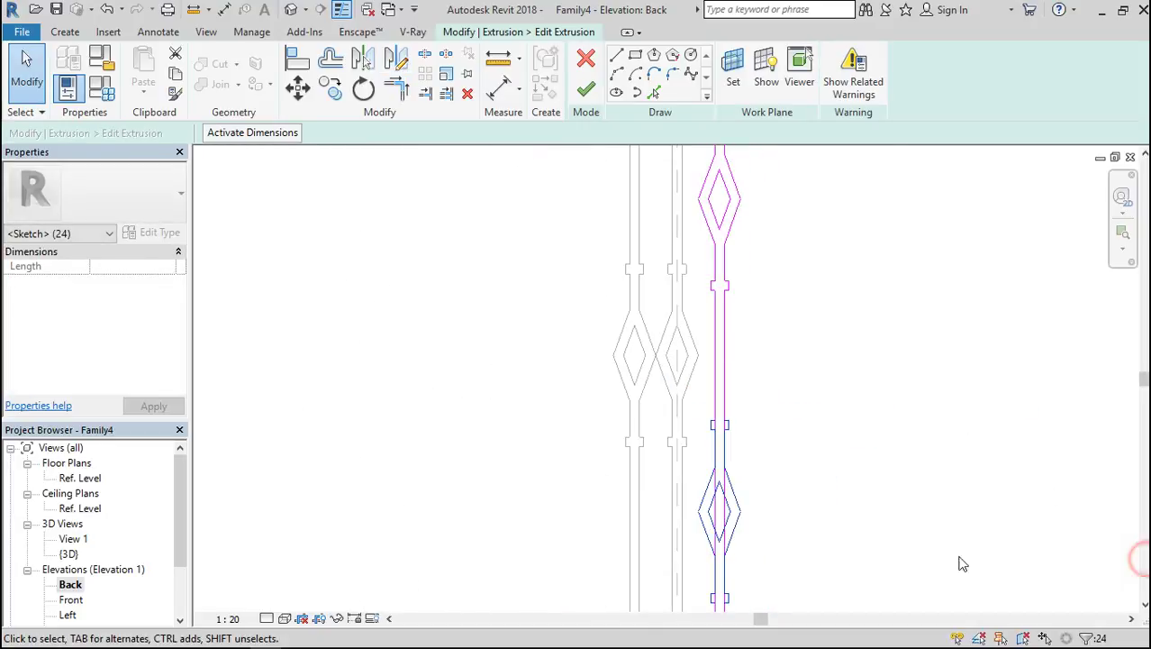
Split both vertical side lines of the bar at the mid-height of the lower diamond.
scroll(835, 509, "up", 3)
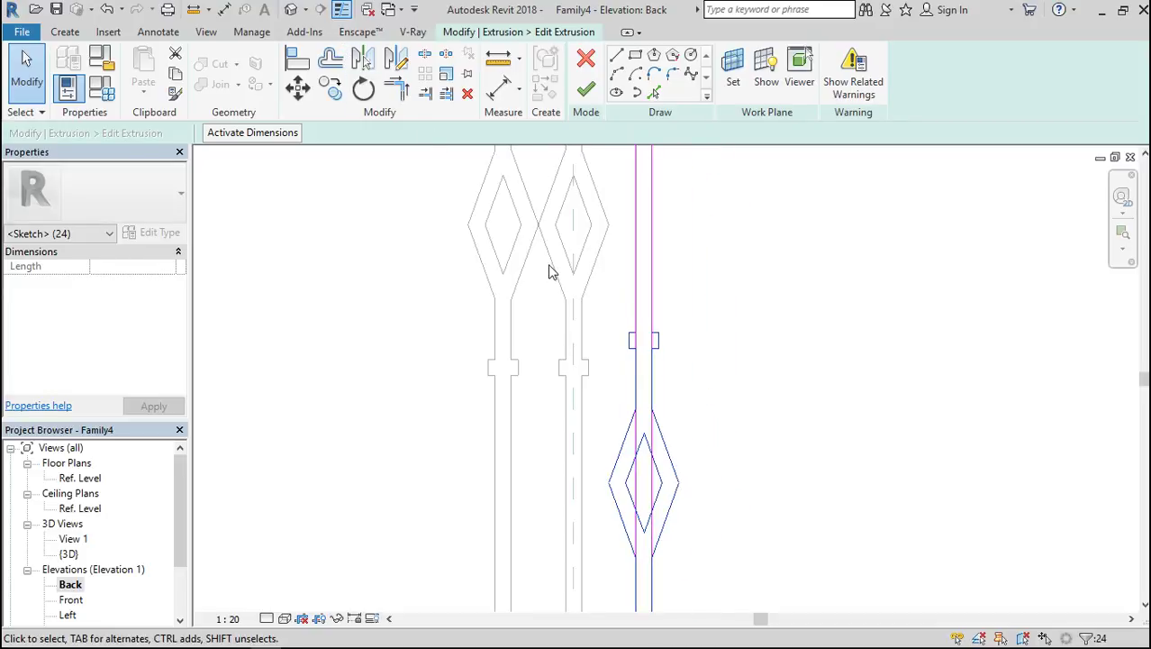
scroll(553, 272, "down", 2)
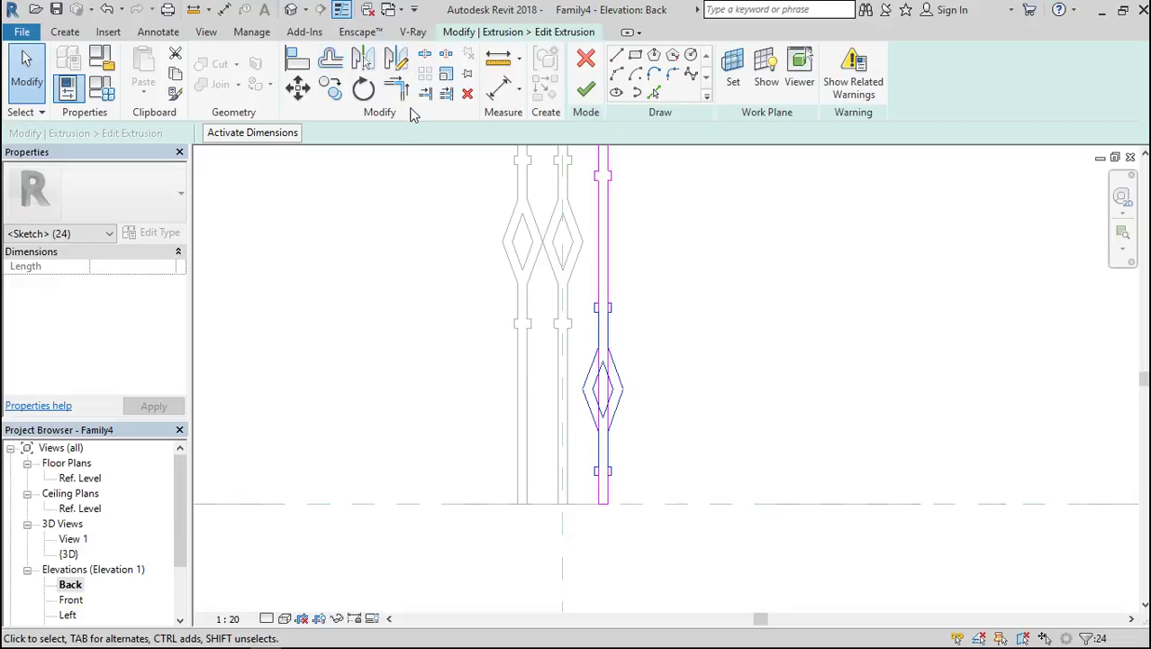
left_click(402, 97)
scroll(609, 359, "up", 3)
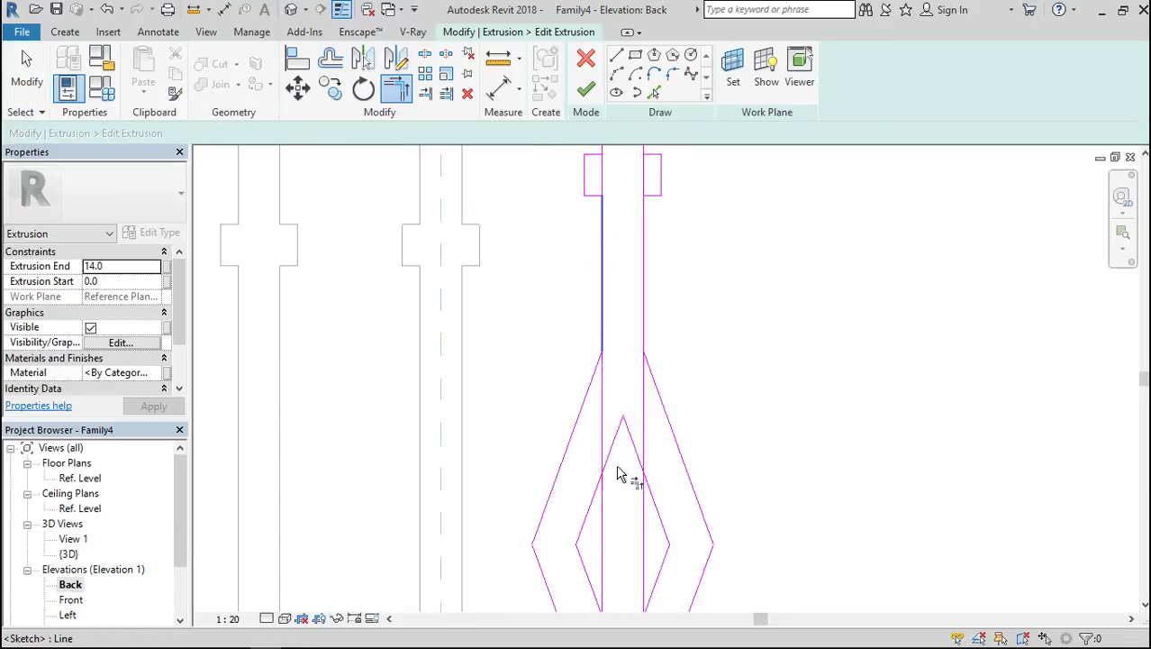
left_click(429, 54)
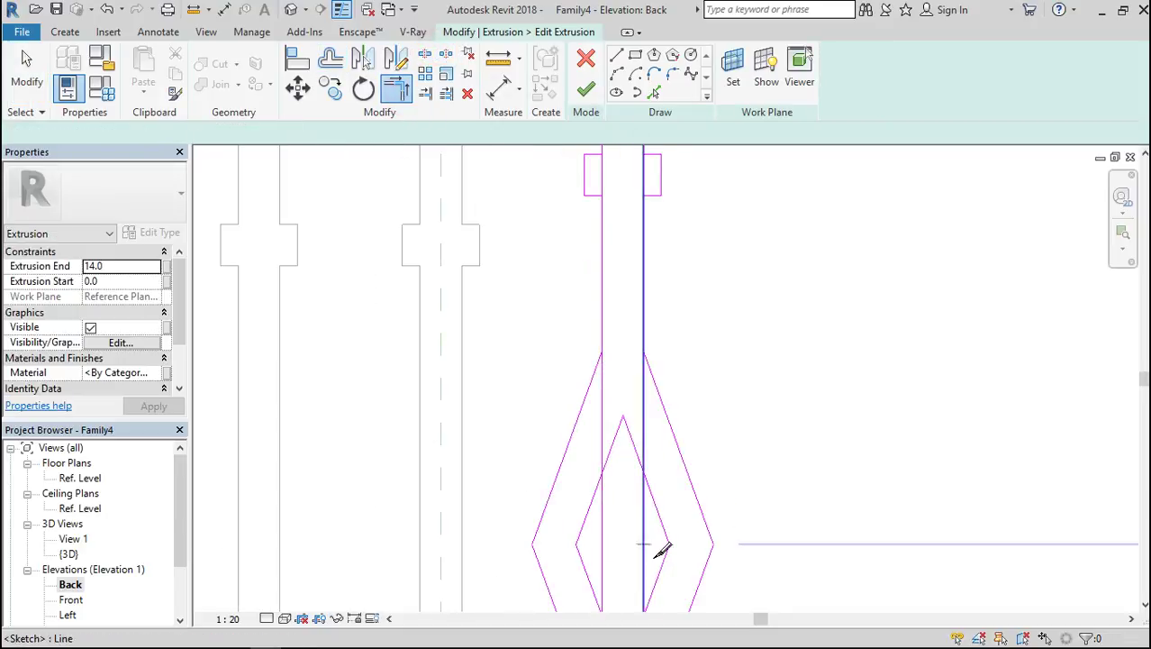
left_click(601, 545)
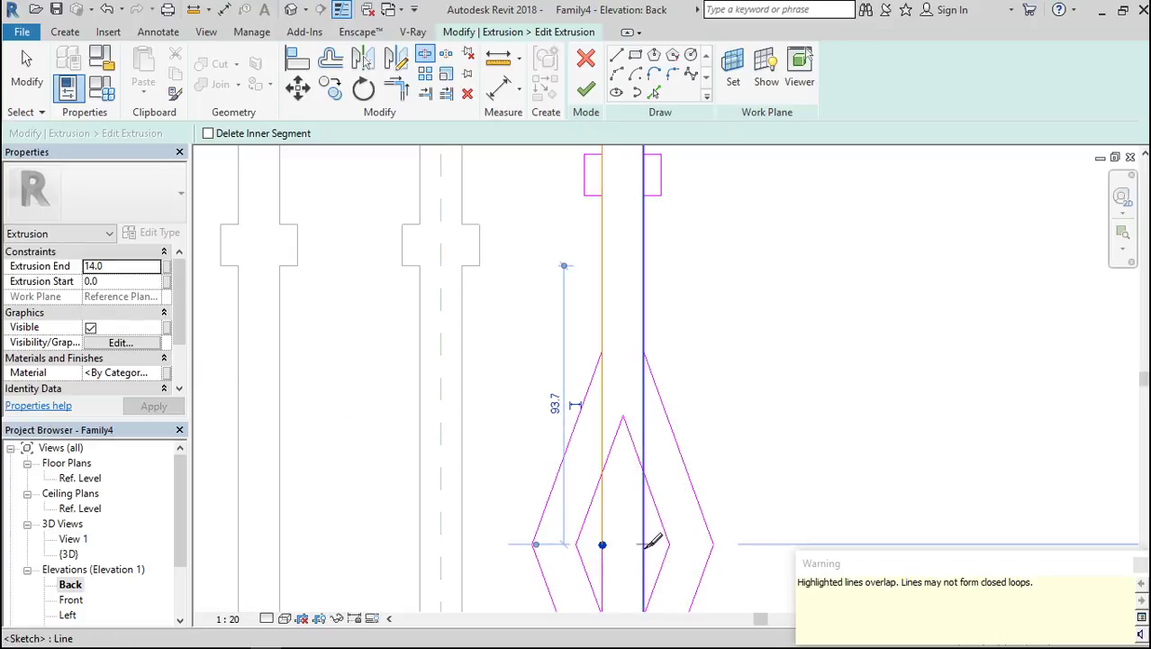
left_click(643, 544)
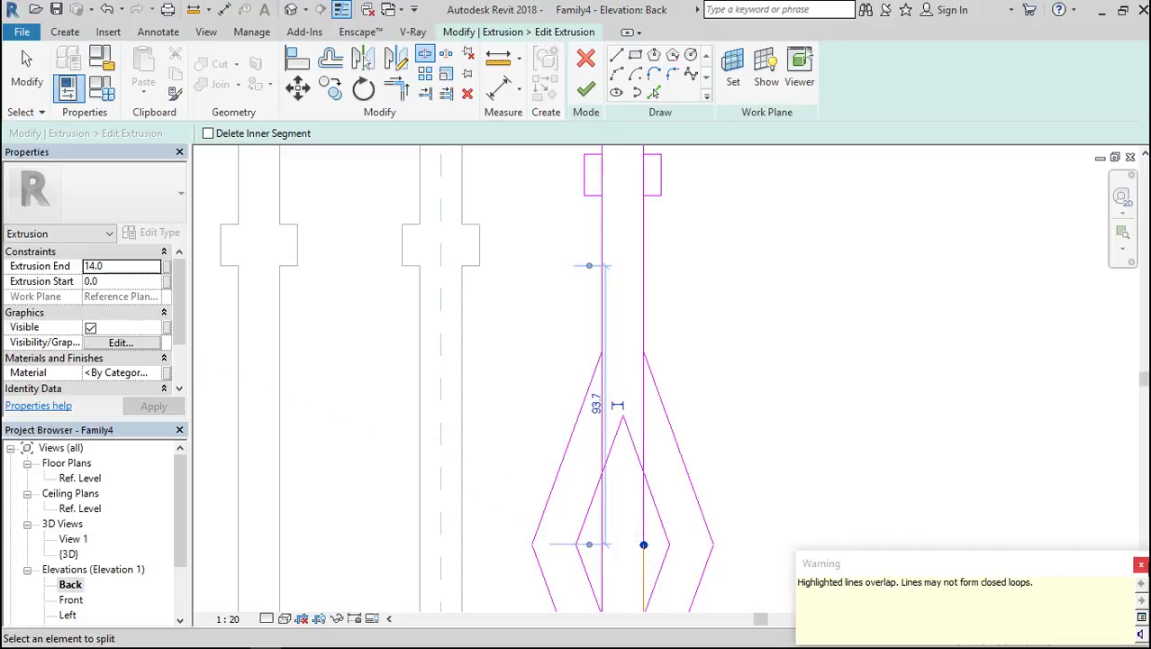
scroll(726, 455, "down", 3)
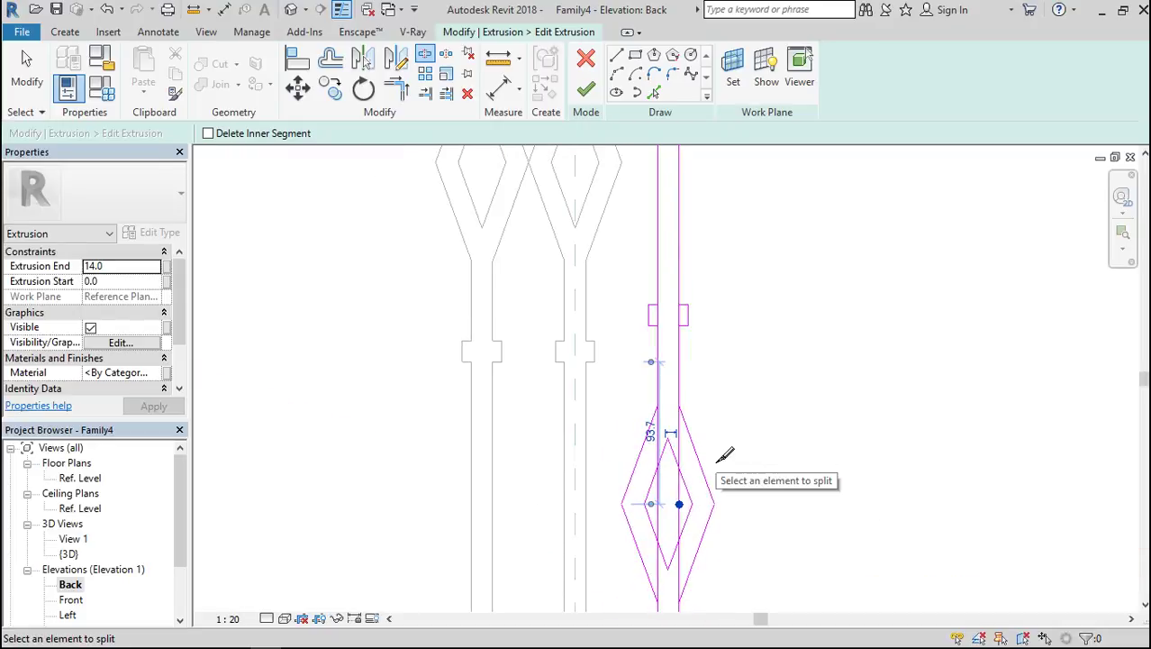
Trim the bar's side lines to the upper collar of the lower diamond, clearing them from the ornament's upper half.
left_click(397, 90)
scroll(677, 315, "up", 3)
left_click(601, 299)
left_click(686, 249)
left_click(711, 303)
scroll(764, 284, "down", 6)
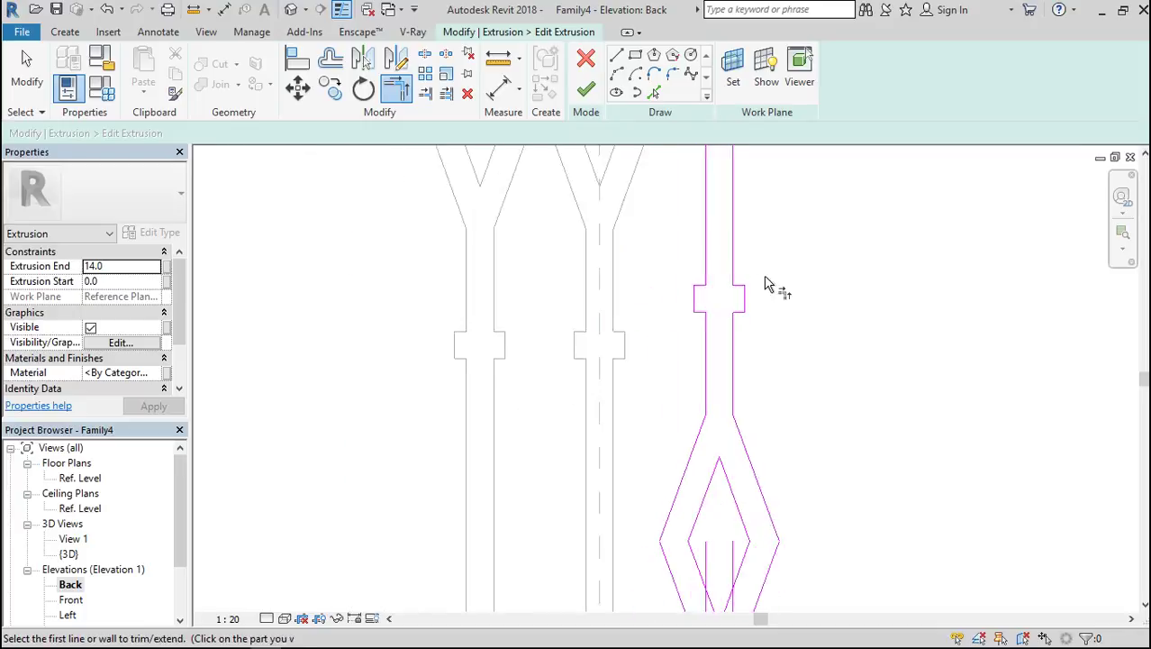
Trim the remaining side lines to the bottom edges of the lowest collar and finish the extrusion sketch.
scroll(701, 584, "up", 5)
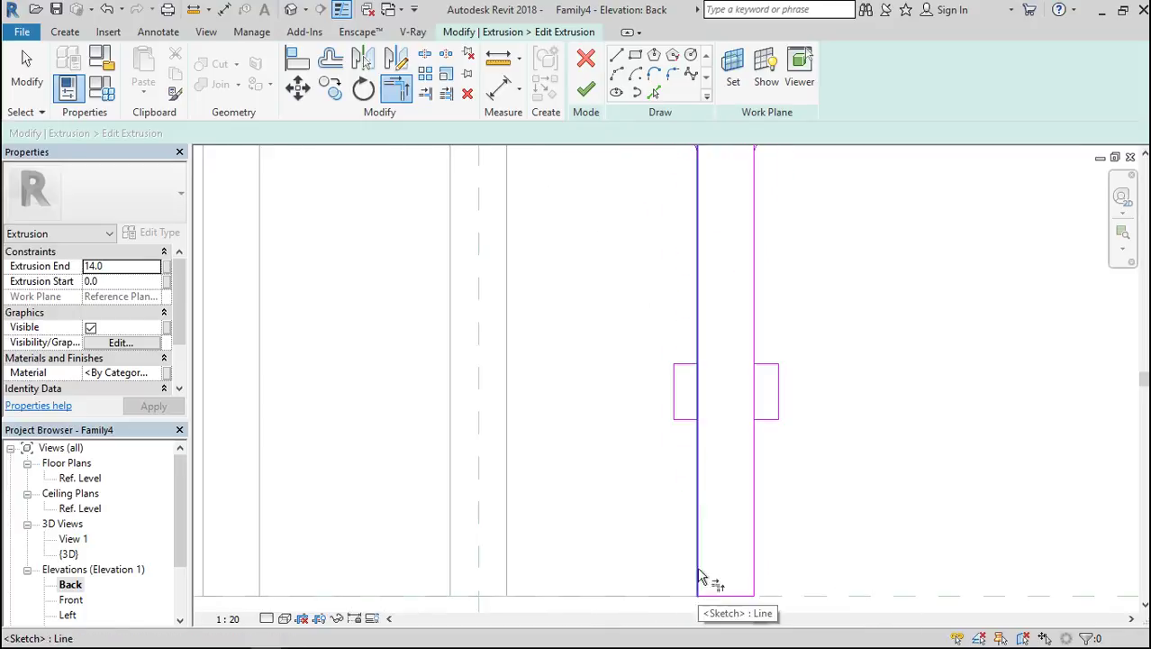
left_click(697, 444)
left_click(765, 420)
left_click(755, 462)
scroll(648, 495, "down", 4)
scroll(639, 491, "down", 3)
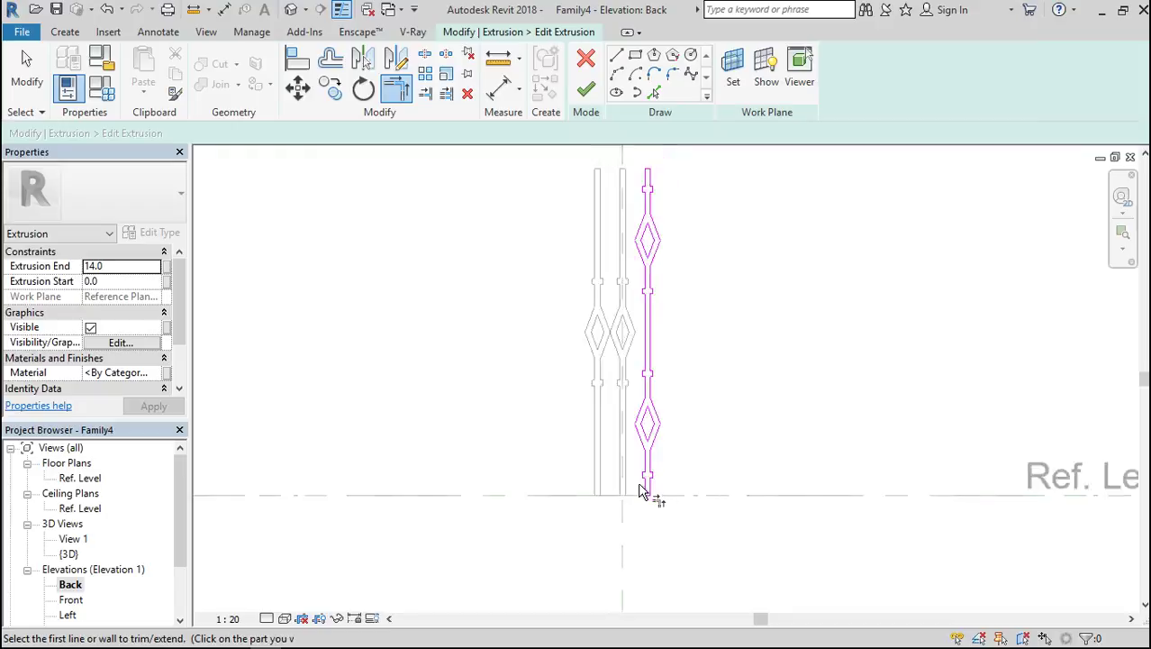
left_click(585, 93)
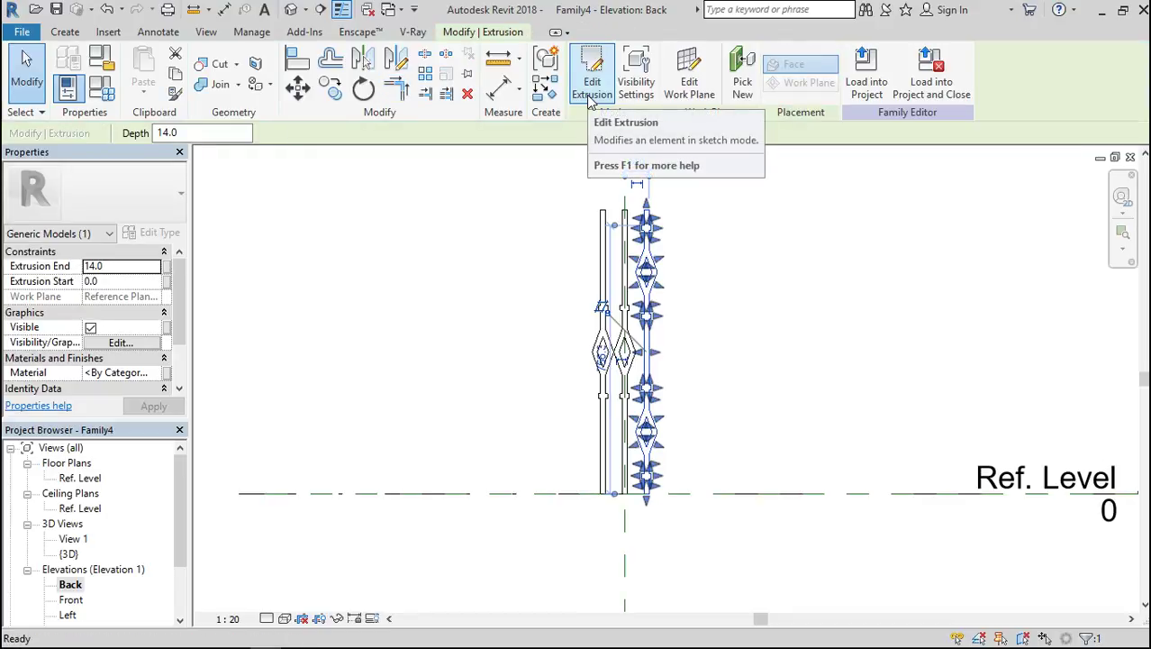
Delete the right-hand single-diamond baluster in the Ref. Level floor plan.
double_click(81, 478)
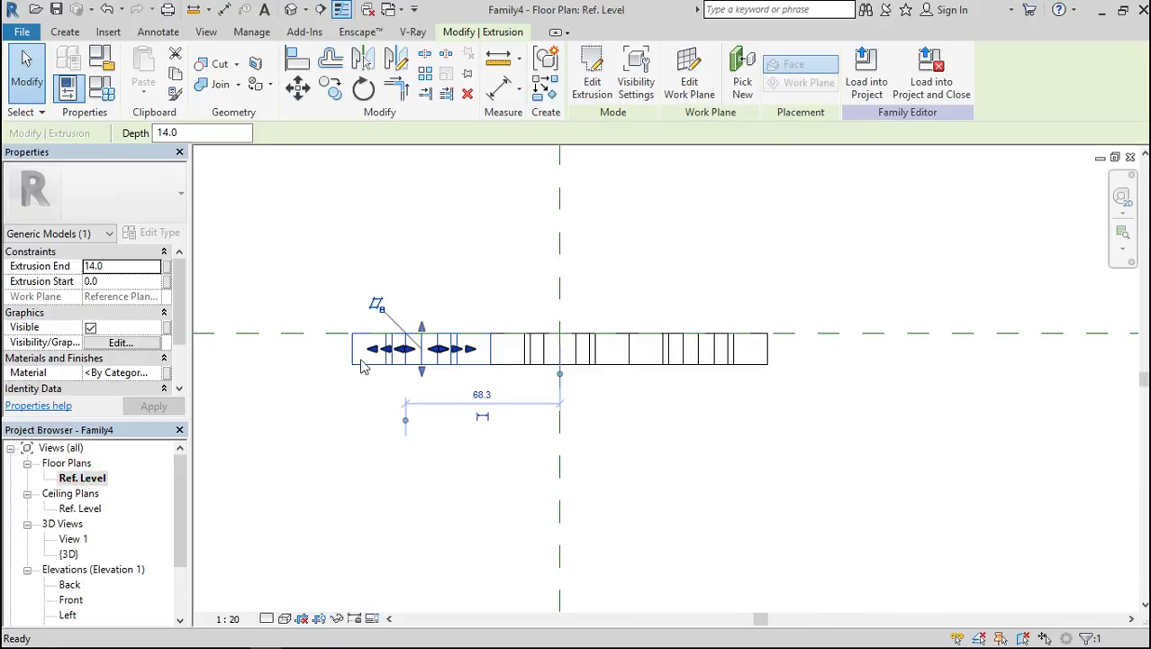
left_click(662, 365)
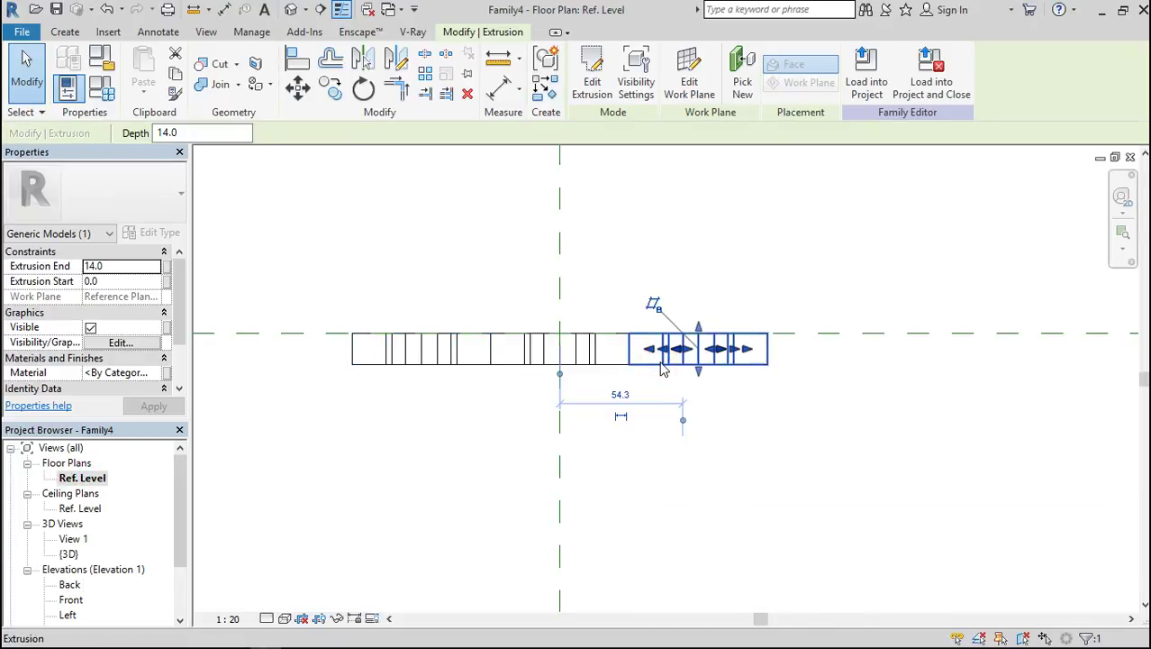
key("Delete")
Copy the left-hand double-diamond baluster along the horizontal reference plane so the copy adjoins the central baluster's right end.
left_click(391, 360)
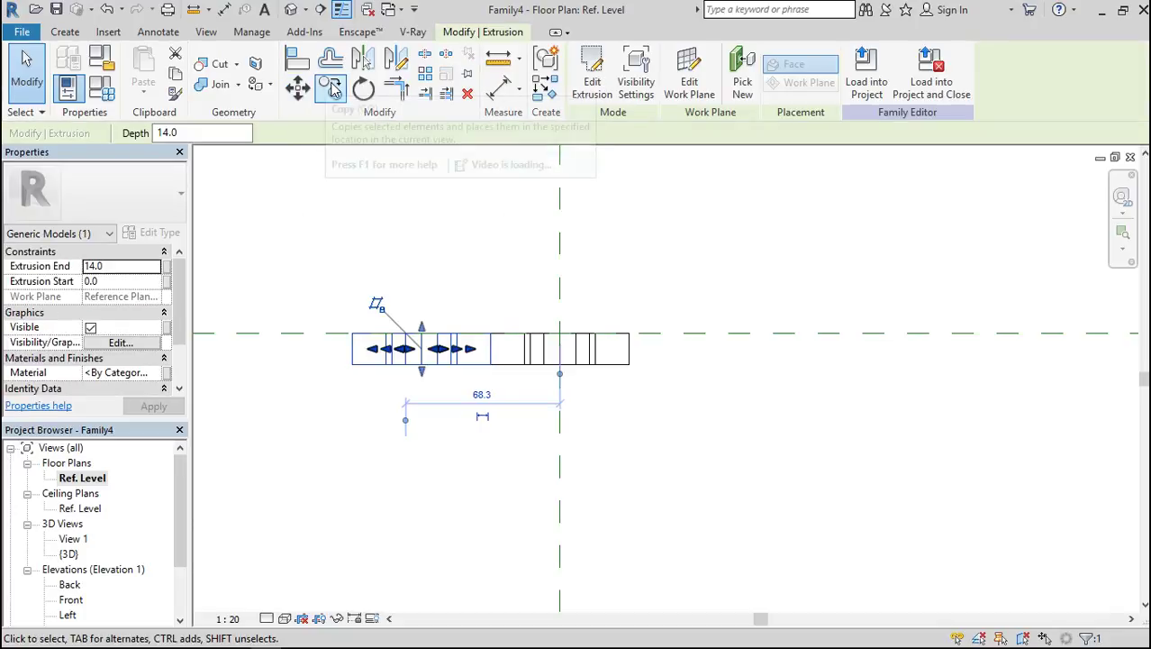
left_click(331, 88)
left_click(353, 331)
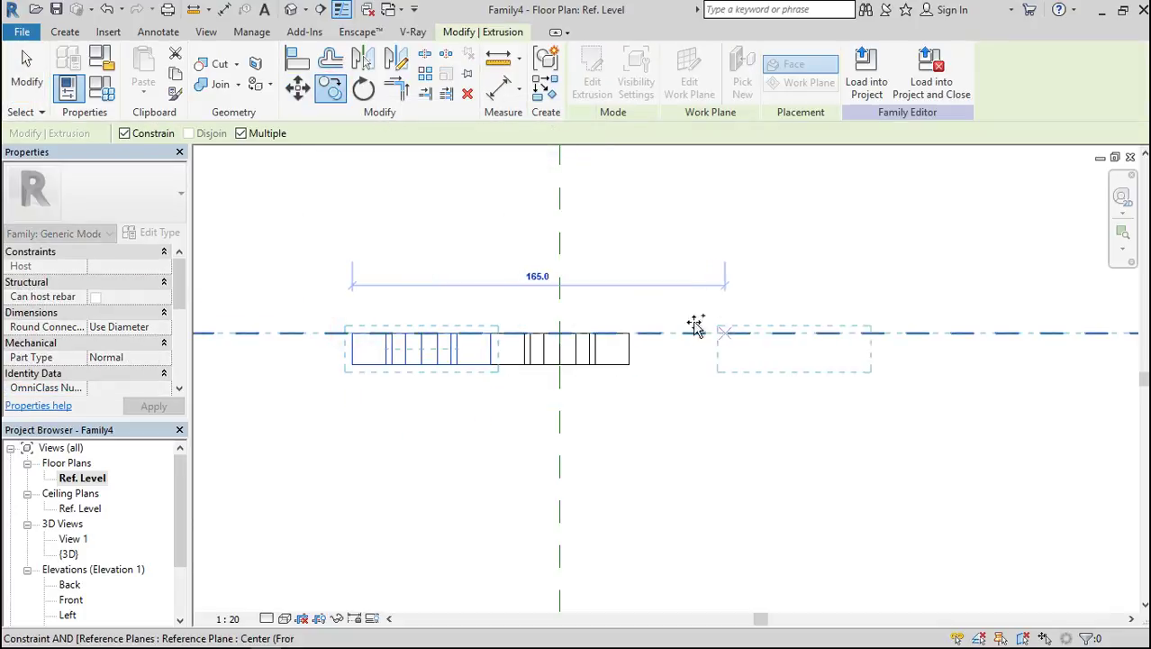
left_click(631, 340)
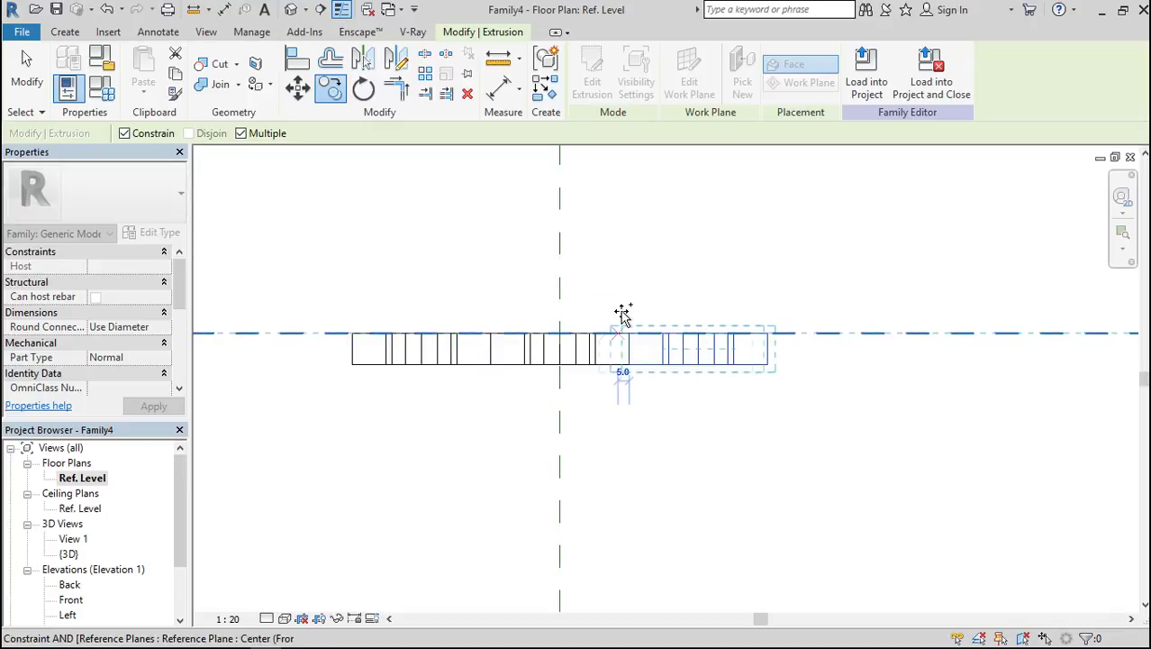
Measure the overall width of the three adjoining balusters in the floor plan, from the outer left to the outer right corner.
left_click(497, 60)
left_click(350, 333)
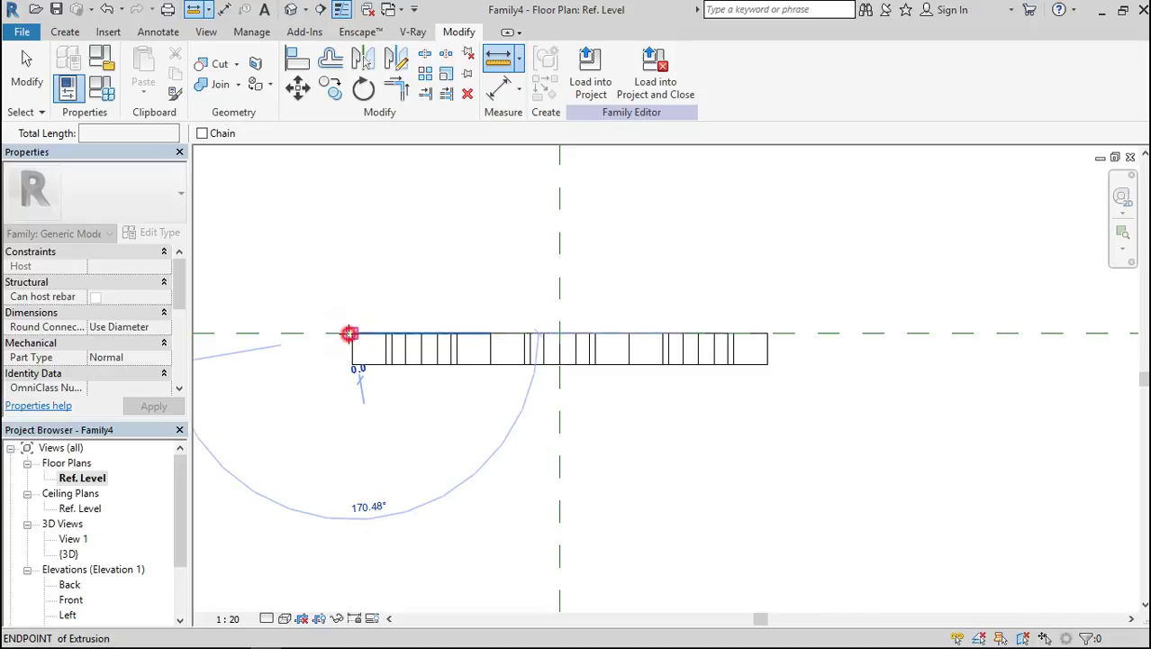
left_click(767, 333)
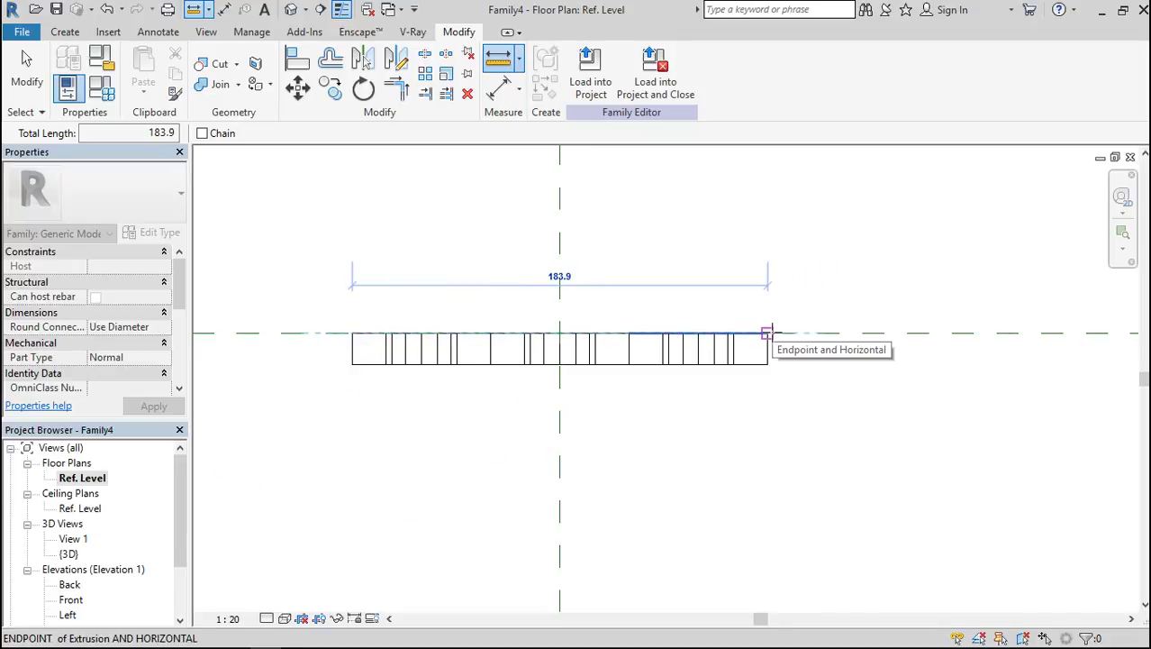
key("Escape")
key("Escape")
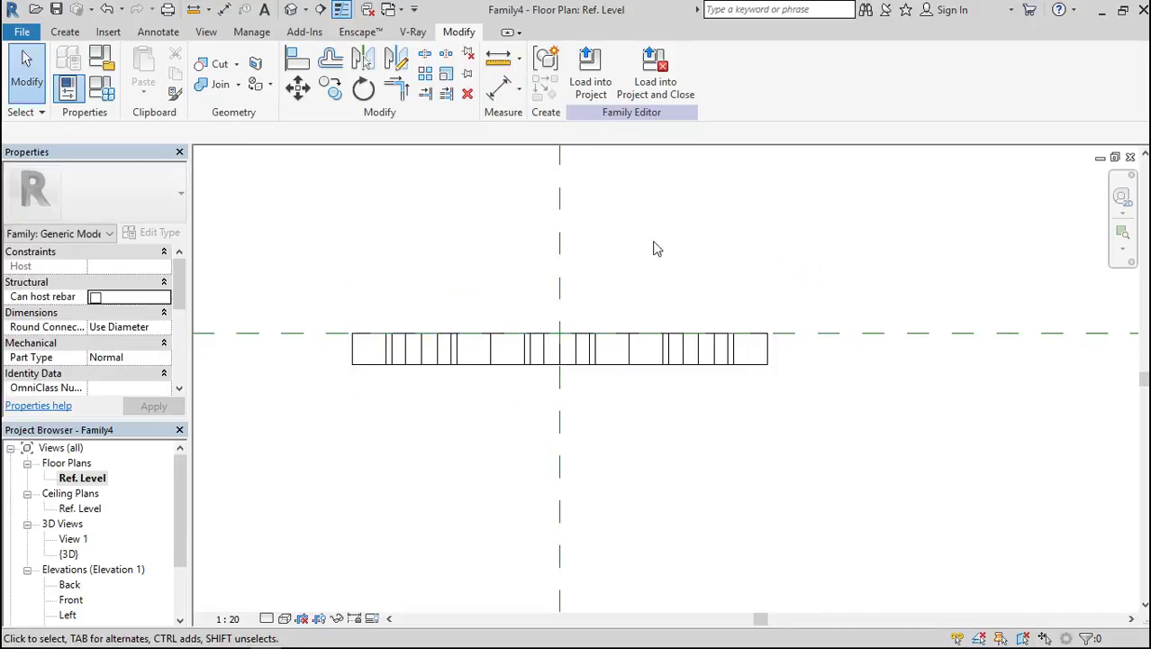
View the finished baluster family in 3D and load it into railling2.rfa.
left_click(289, 9)
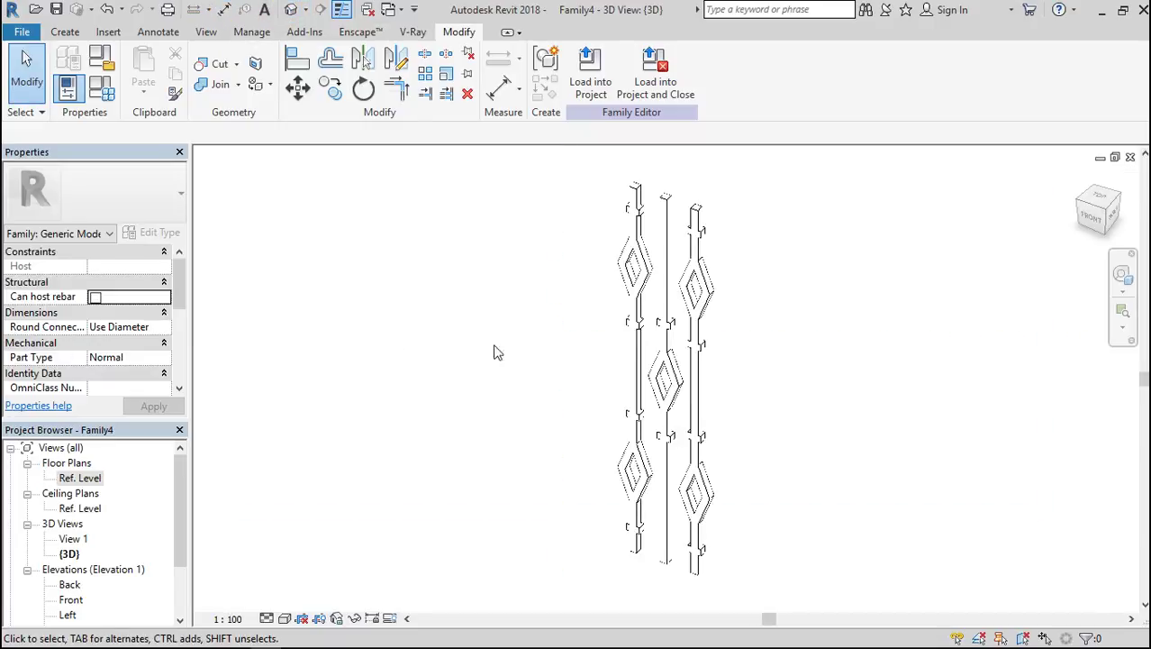
left_click(585, 91)
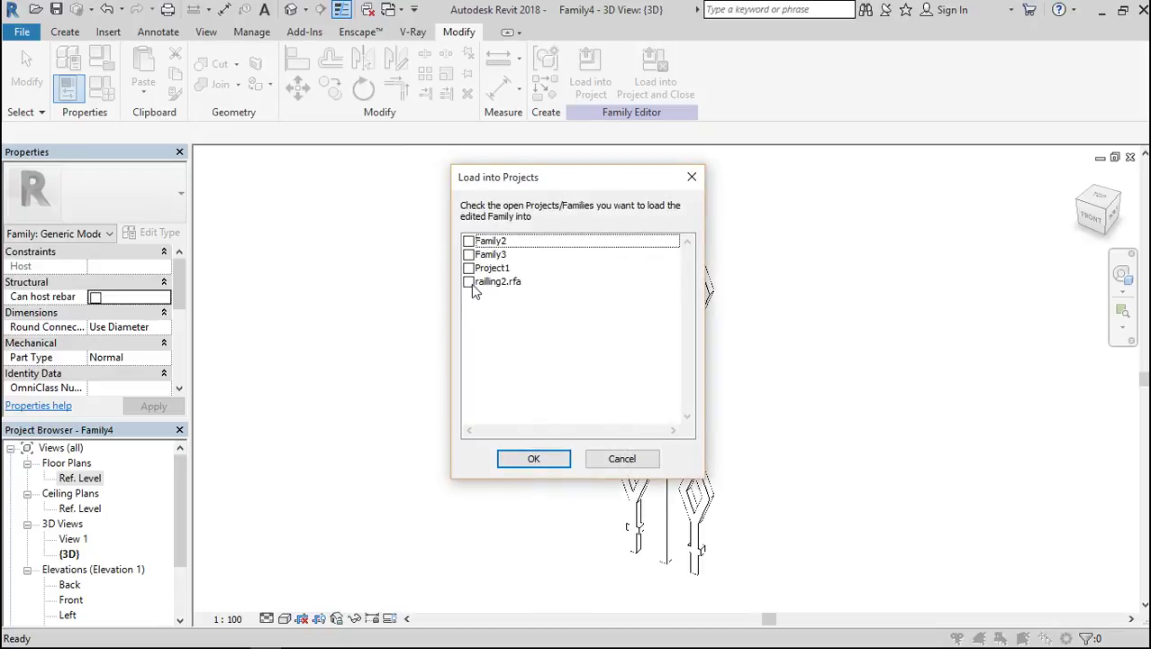
left_click(469, 282)
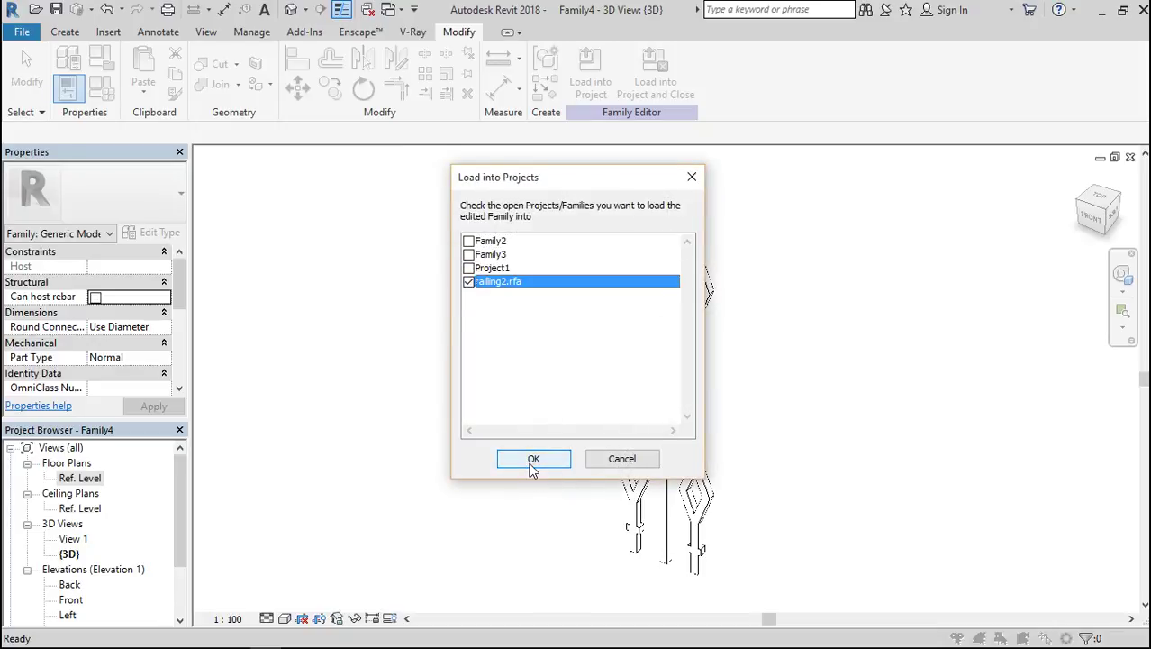
left_click(533, 460)
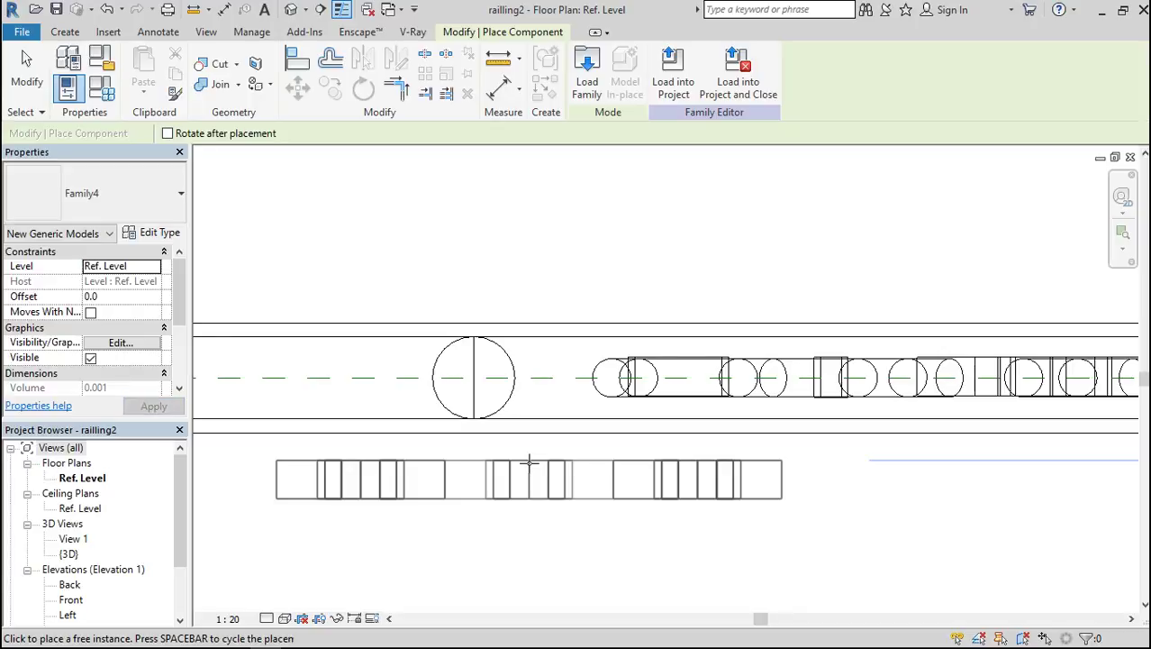
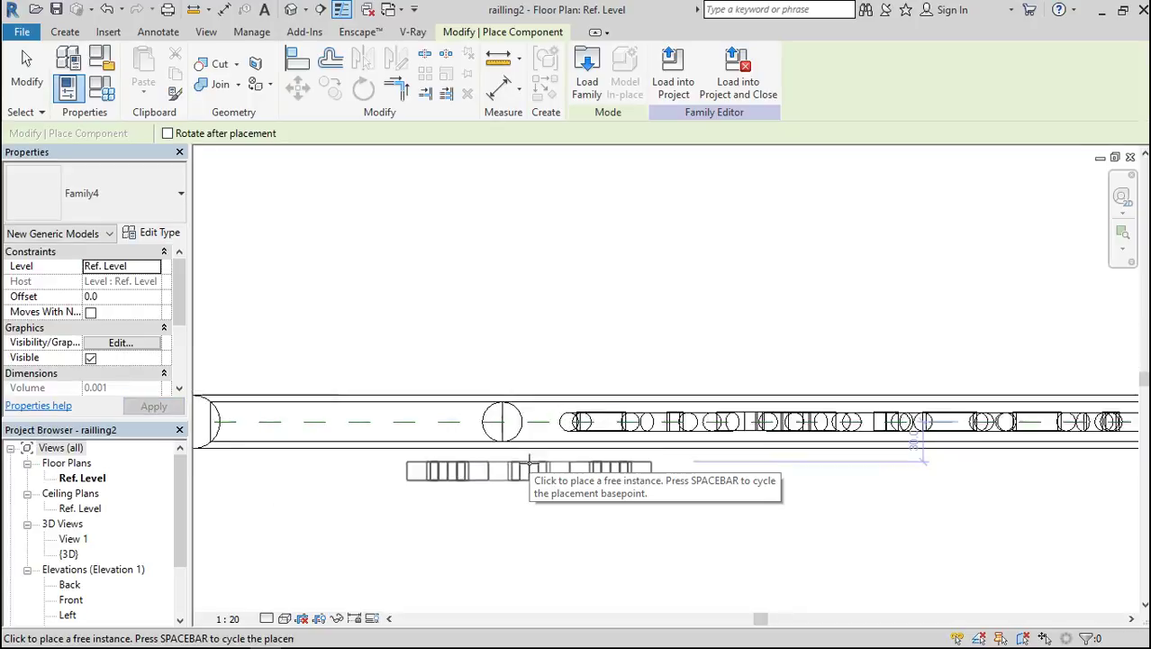
Place one instance of the loaded family in plan, in the gap between the left end post and the neighbouring inner post.
scroll(384, 439, "up", 3)
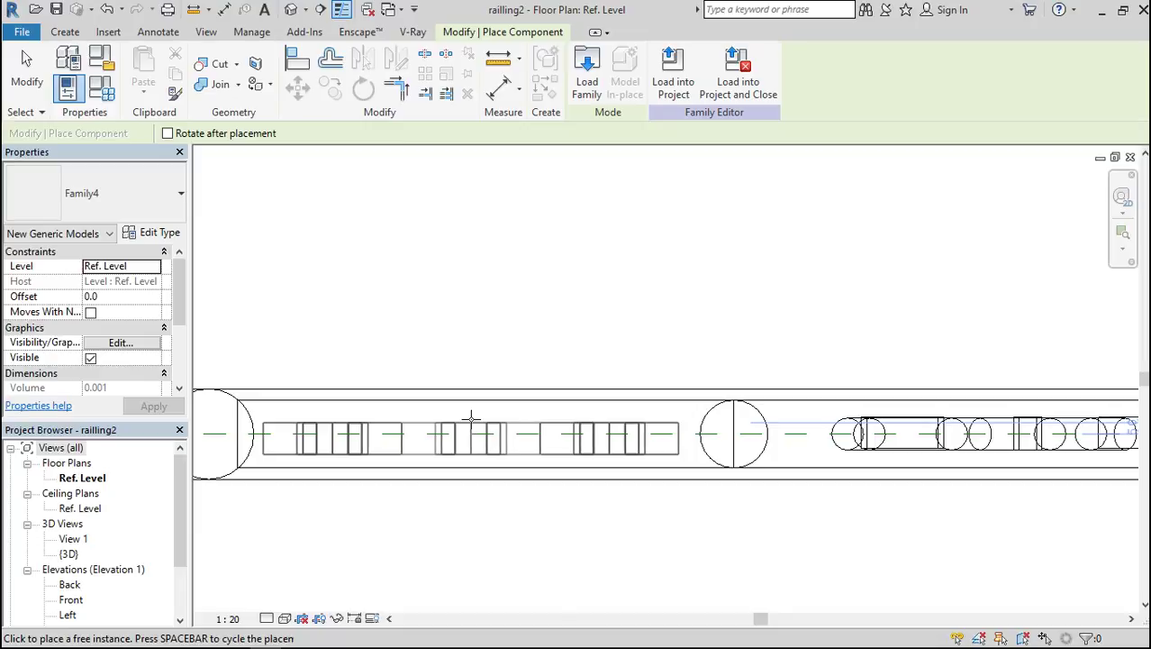
left_click(474, 418)
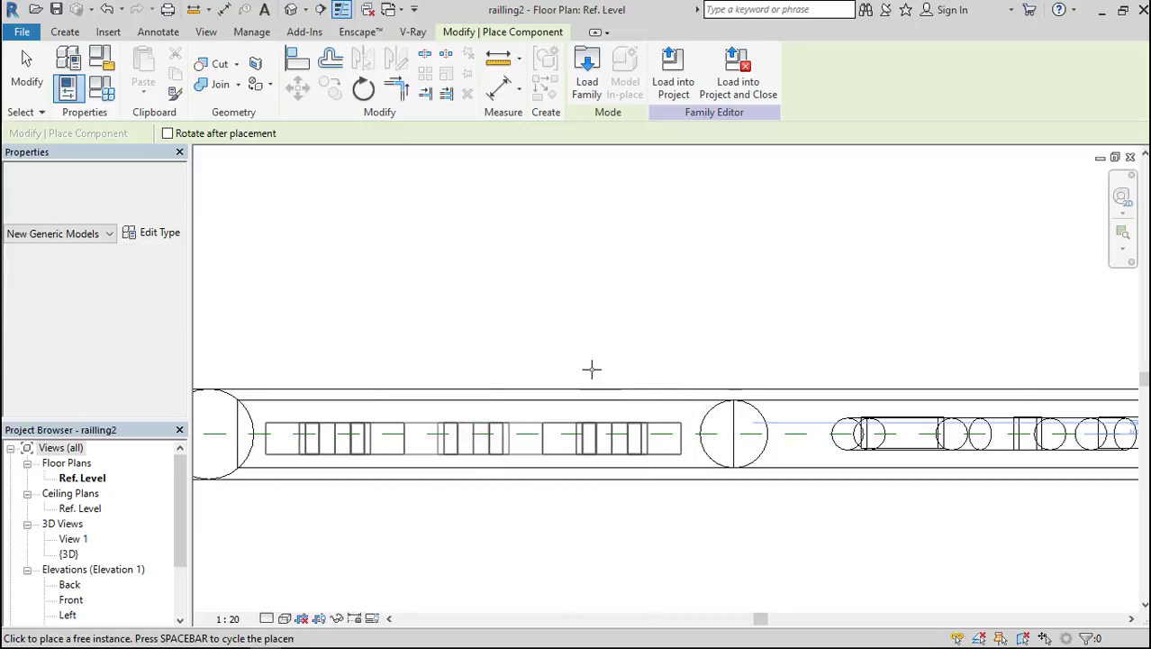
key("Escape")
key("Escape")
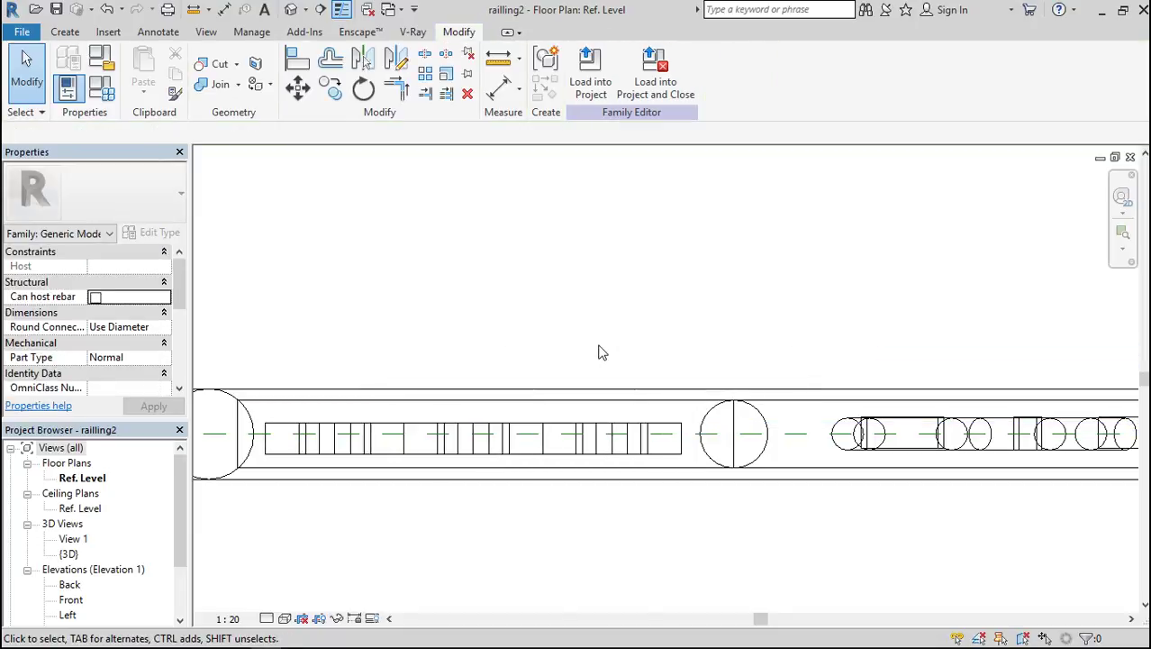
Raise the placed baluster group in the Back elevation to an offset of 70.0.
double_click(69, 586)
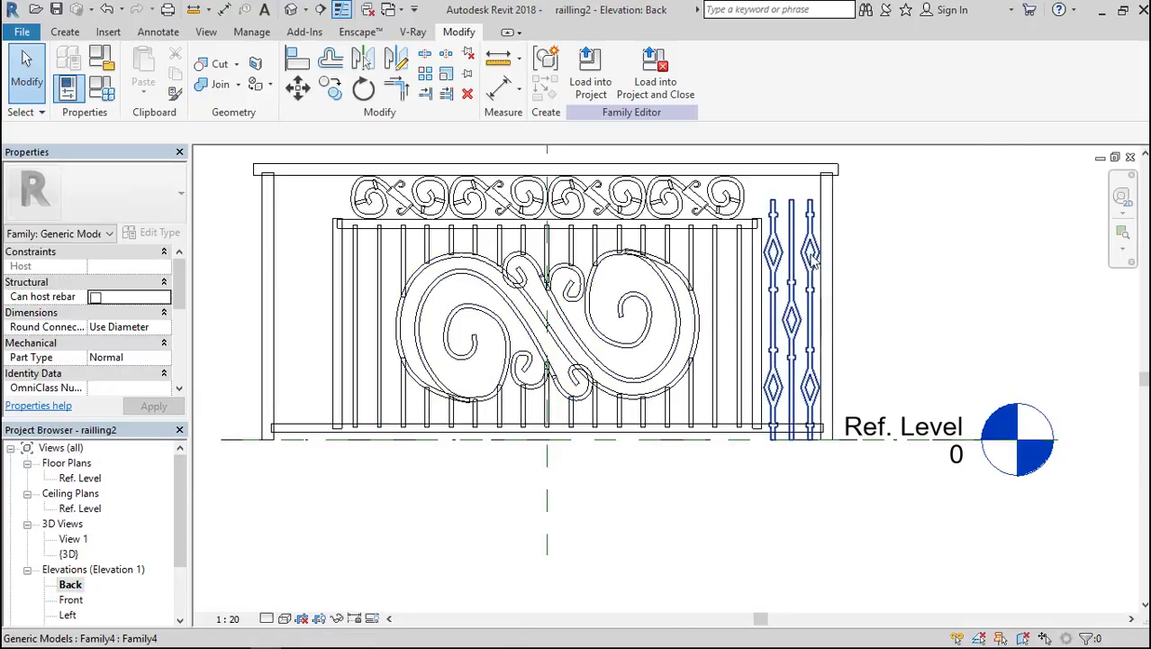
left_click(810, 263)
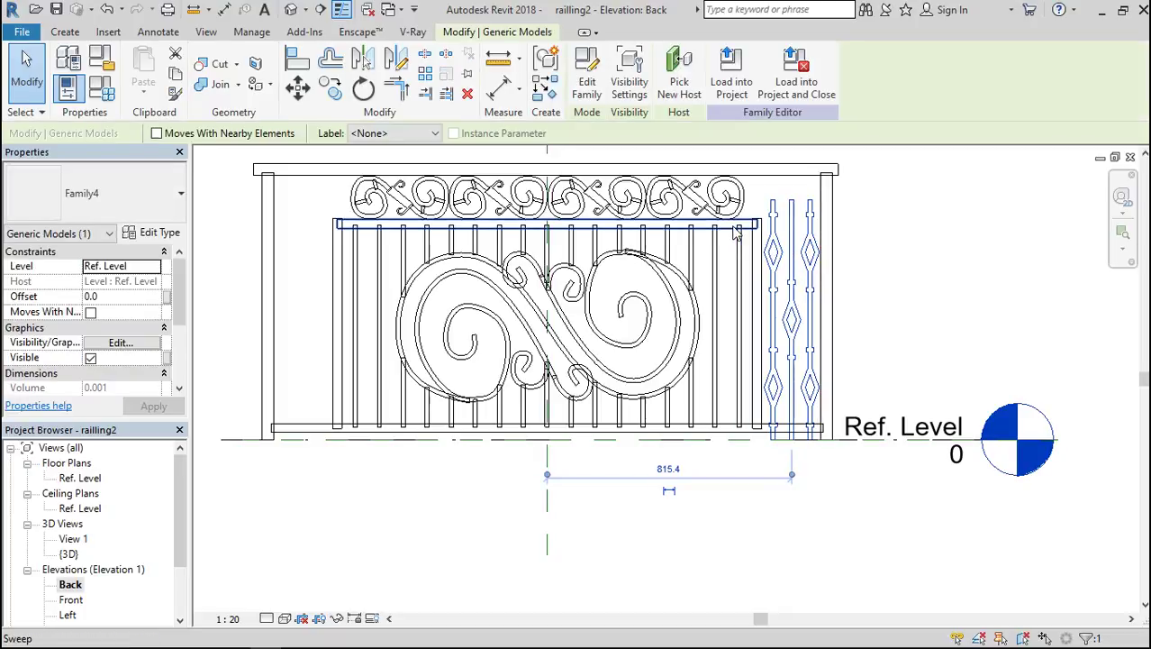
key("Up")
key("Up")
key("Up")
key("Up")
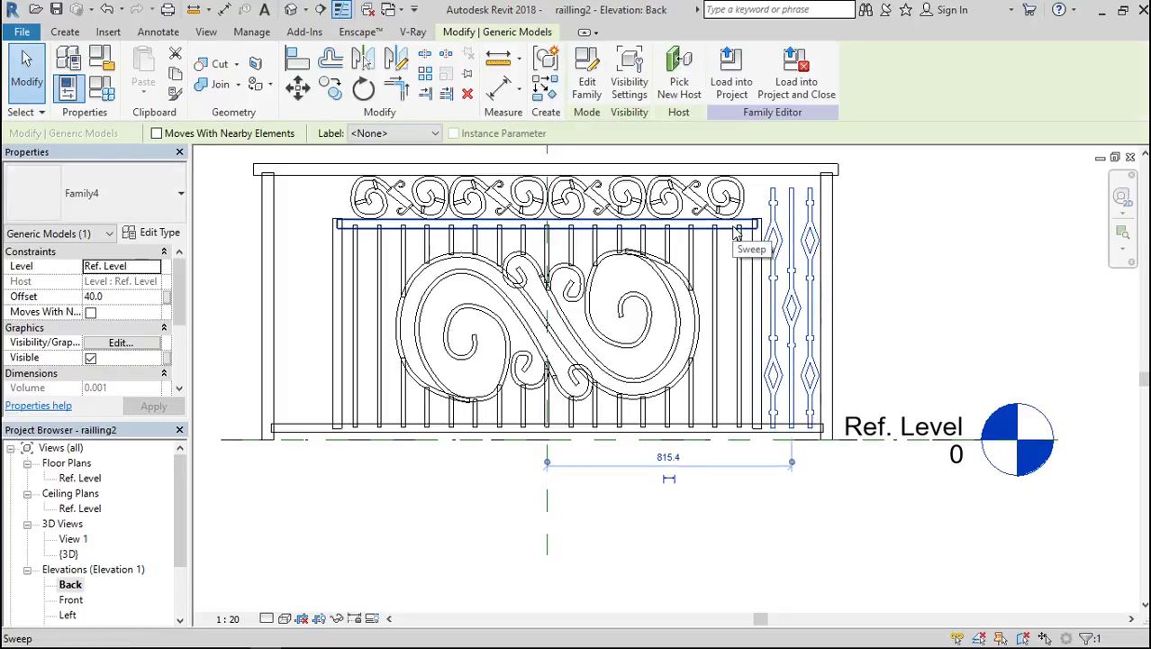
key("Up")
key("Up")
key("Down")
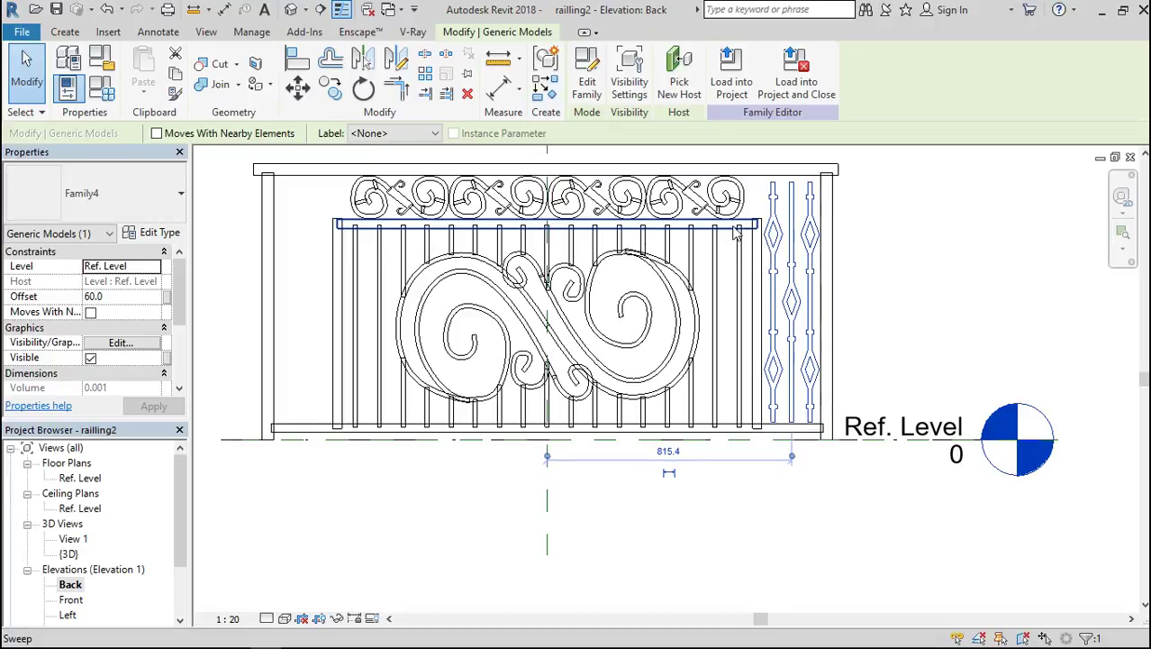
key("Up")
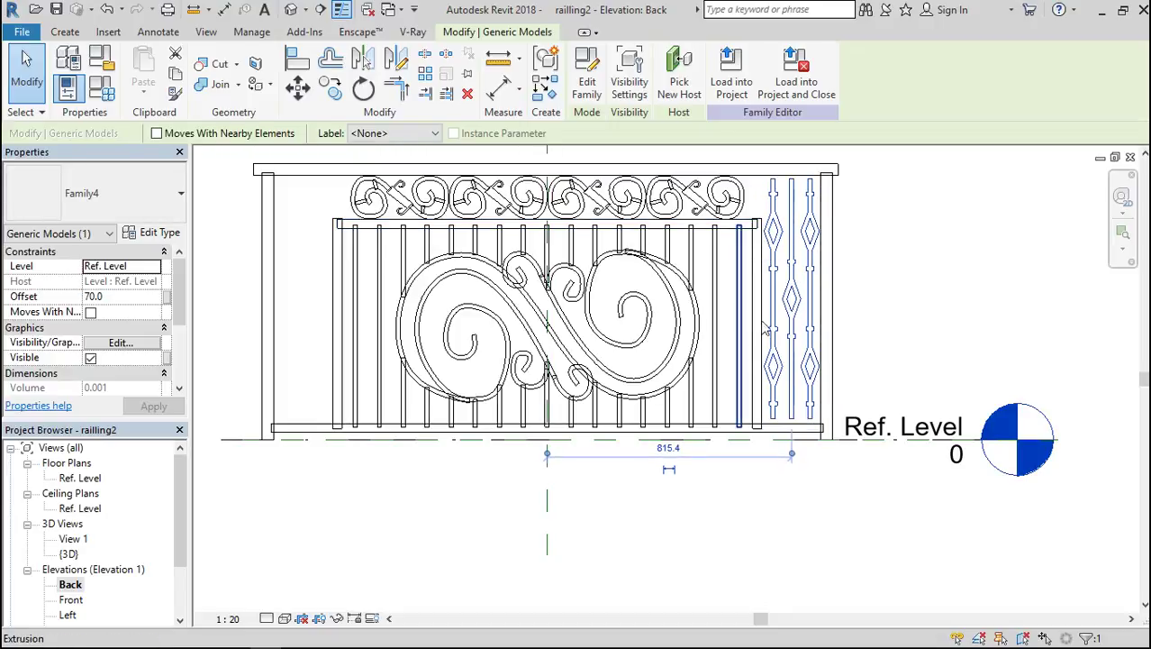
Raise the baluster group further to an offset of 80.0 and check its fit against the top rail's underside.
scroll(809, 369, "up", 4)
scroll(827, 509, "down", 4)
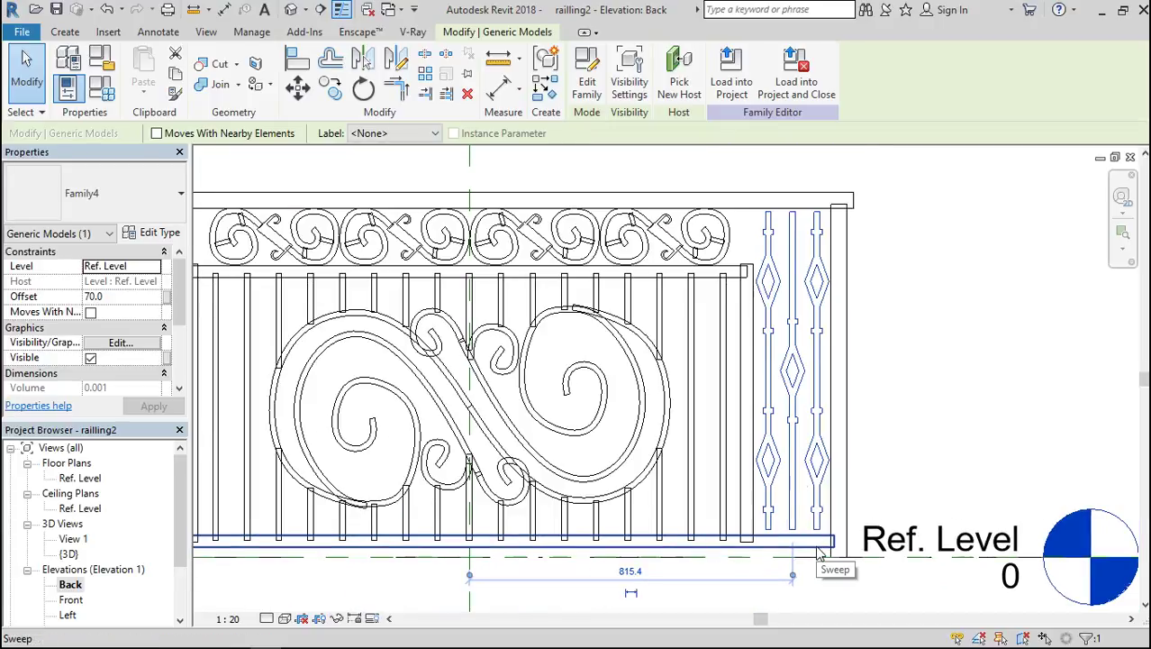
left_click(789, 436)
key("Up")
key("Up")
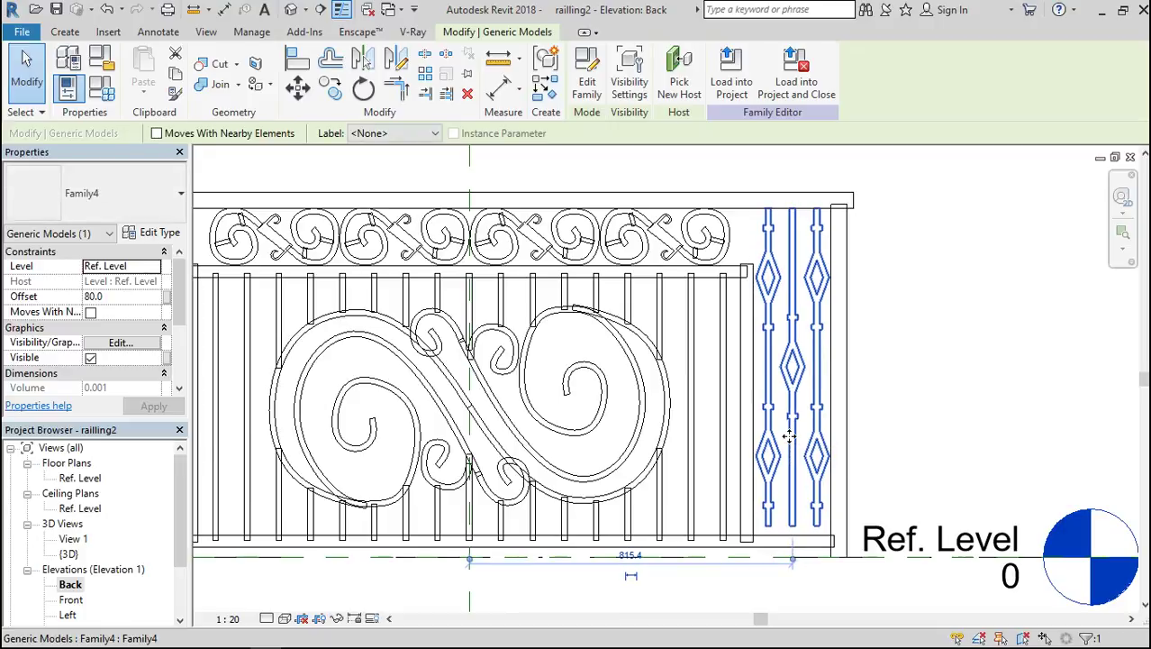
scroll(782, 217, "up", 5)
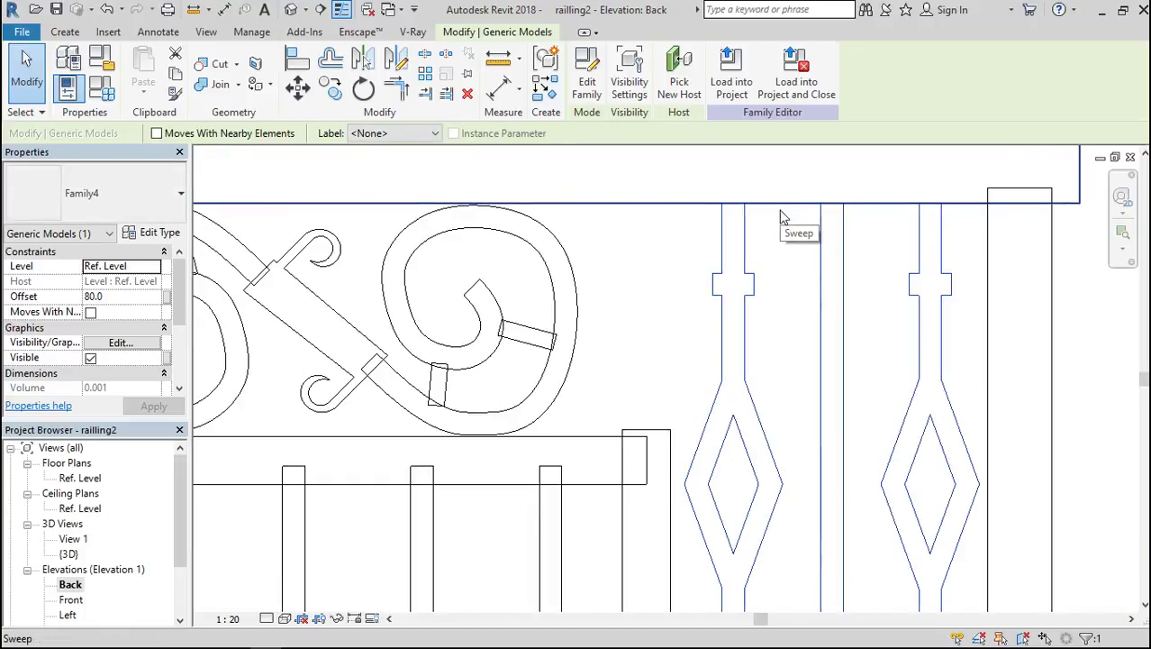
scroll(782, 216, "down", 5)
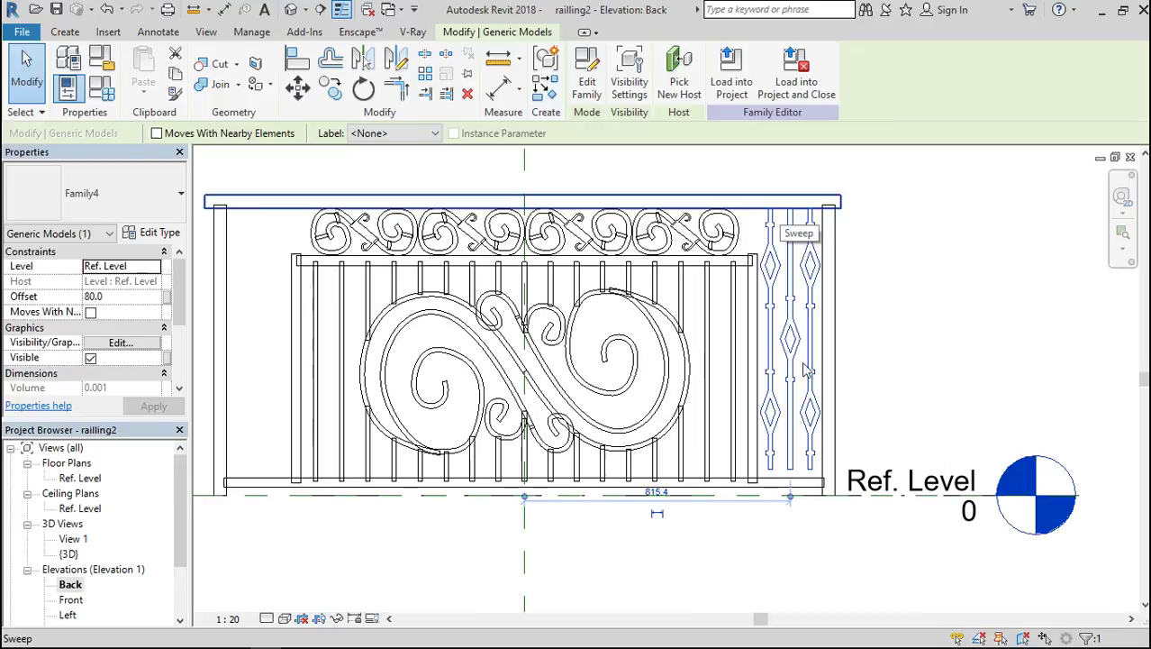
Shorten the two thin bars and the thicker post nearest the new balusters so their lower ends stop inside the bottom rail at about 64.9.
scroll(771, 491, "up", 4)
left_click(771, 491)
left_click_drag(771, 491, 772, 490)
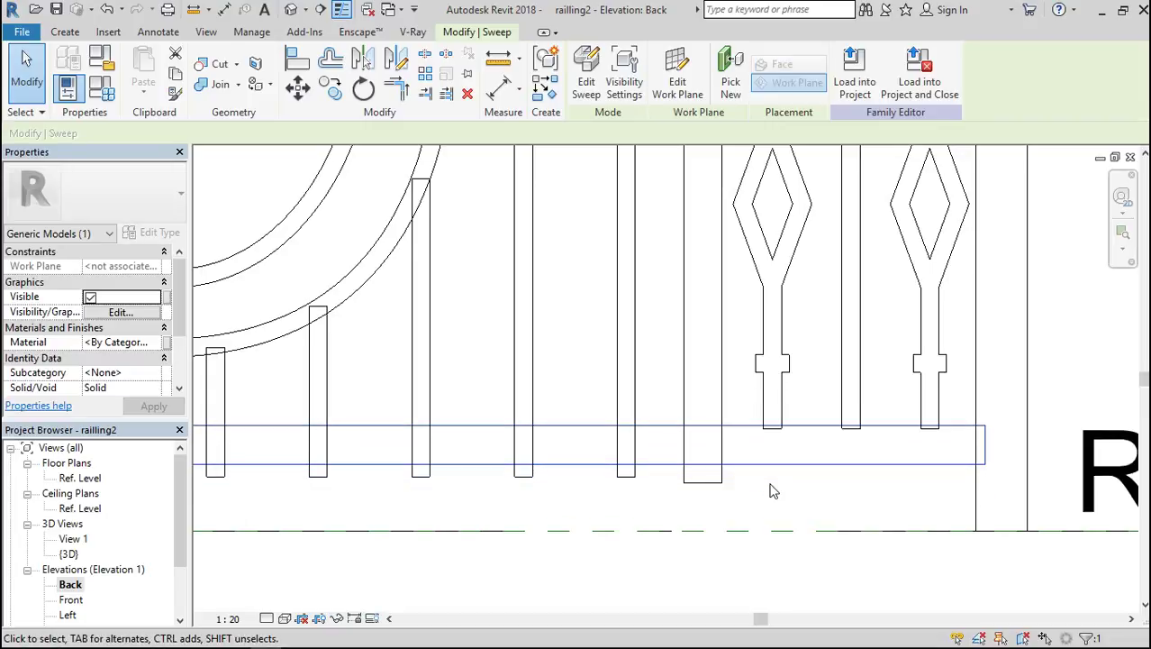
scroll(812, 463, "down", 3)
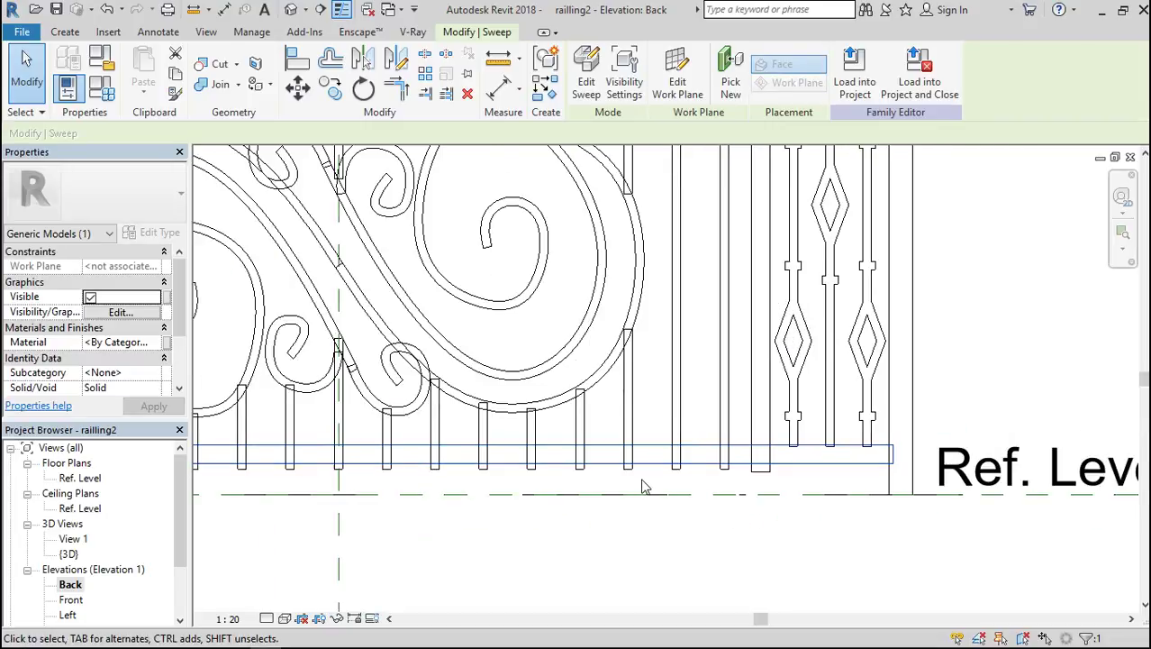
scroll(642, 487, "up", 3)
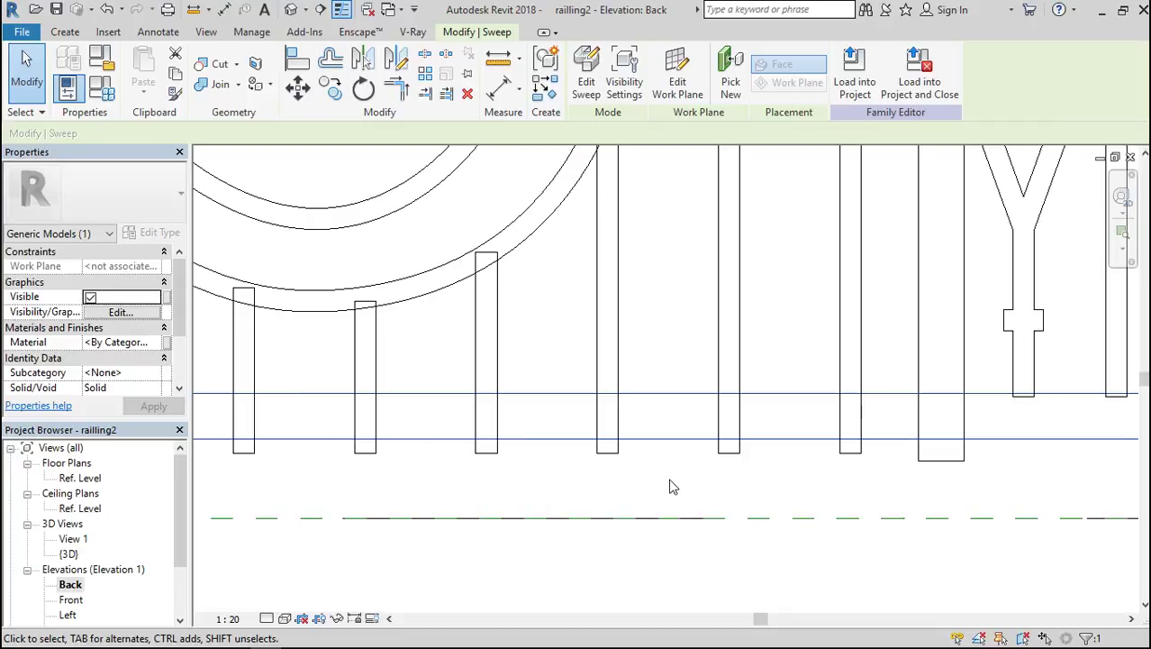
left_click(738, 453)
left_click_drag(728, 453, 727, 424)
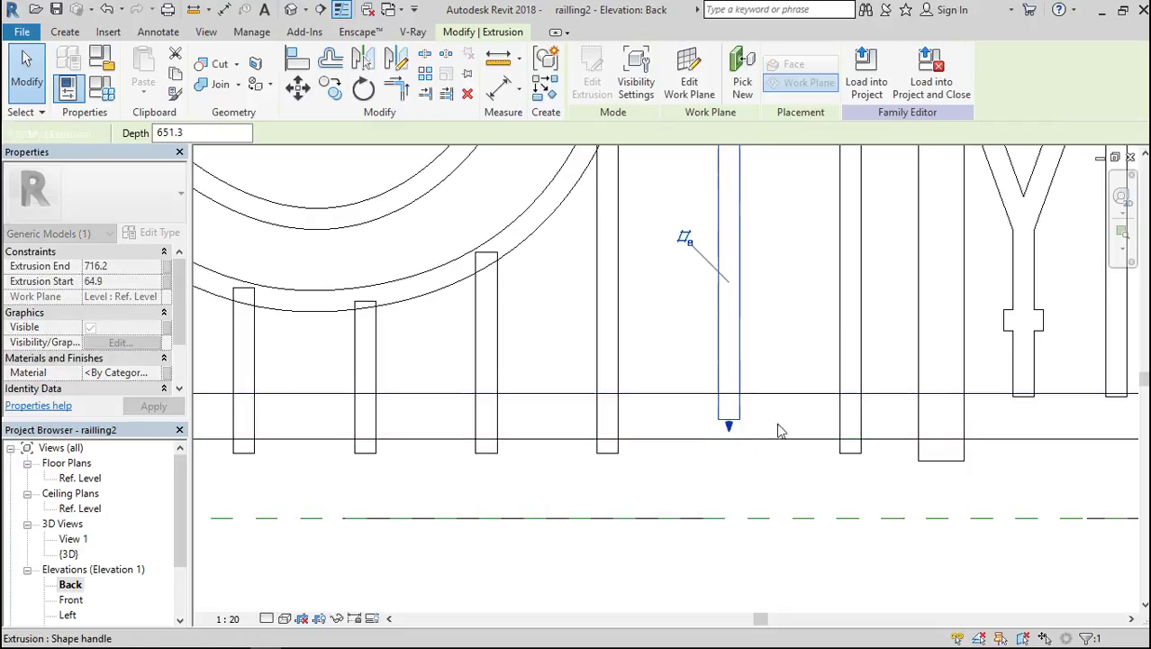
left_click(846, 456)
left_click_drag(847, 456, 849, 422)
left_click(943, 460)
left_click_drag(942, 465, 938, 424)
Align the lower ends of the next four bars under the large right scroll with the shortened bars inside the bottom rail.
scroll(928, 428, "down", 3)
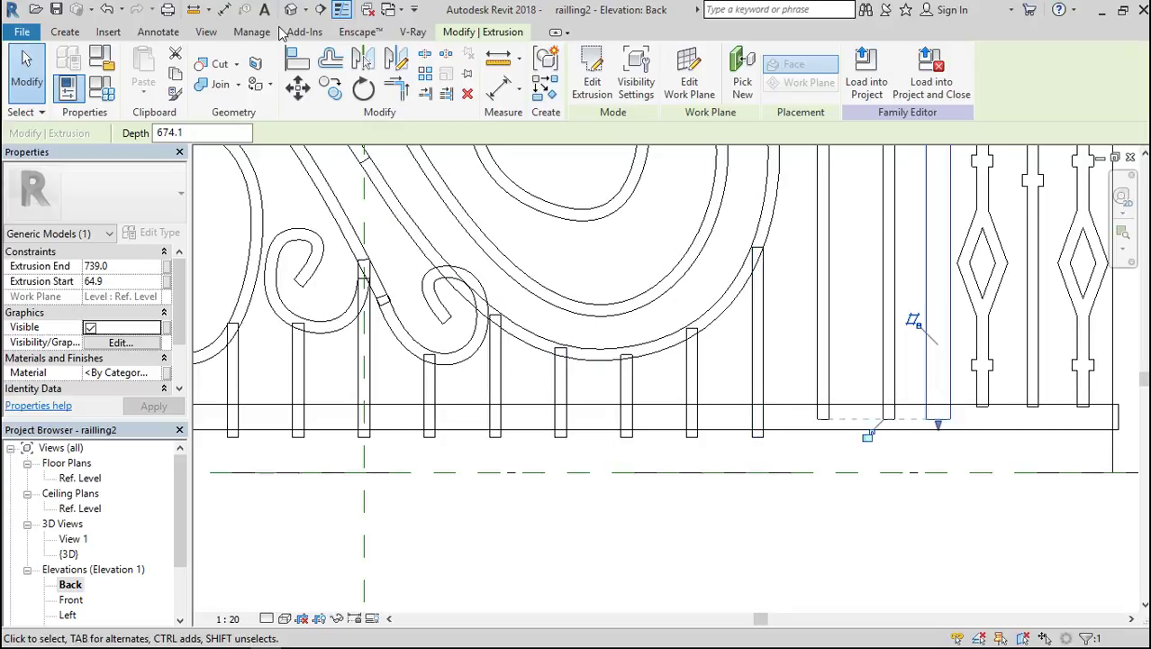
left_click(290, 59)
scroll(740, 419, "up", 3)
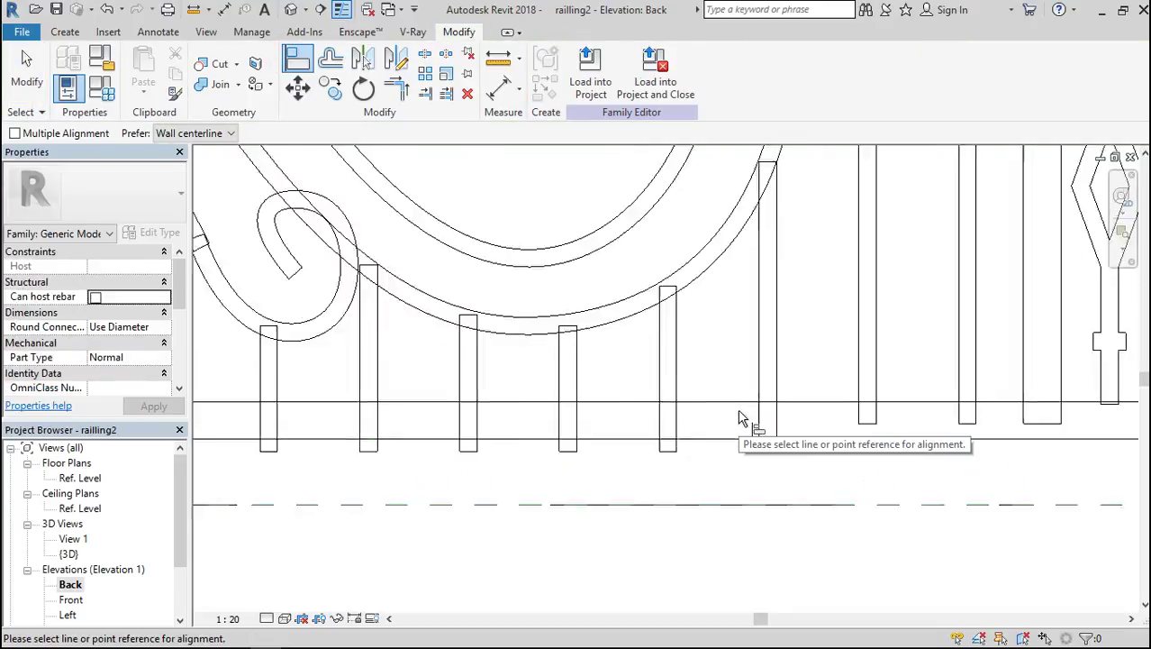
left_click(944, 429)
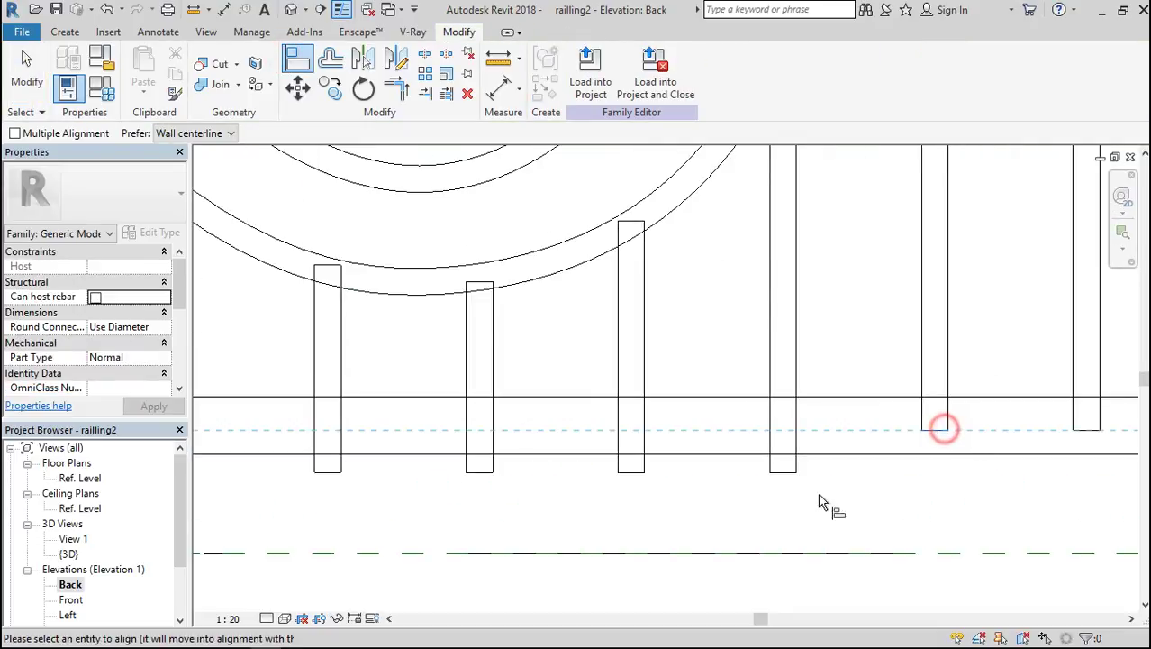
left_click(776, 471)
left_click(783, 429)
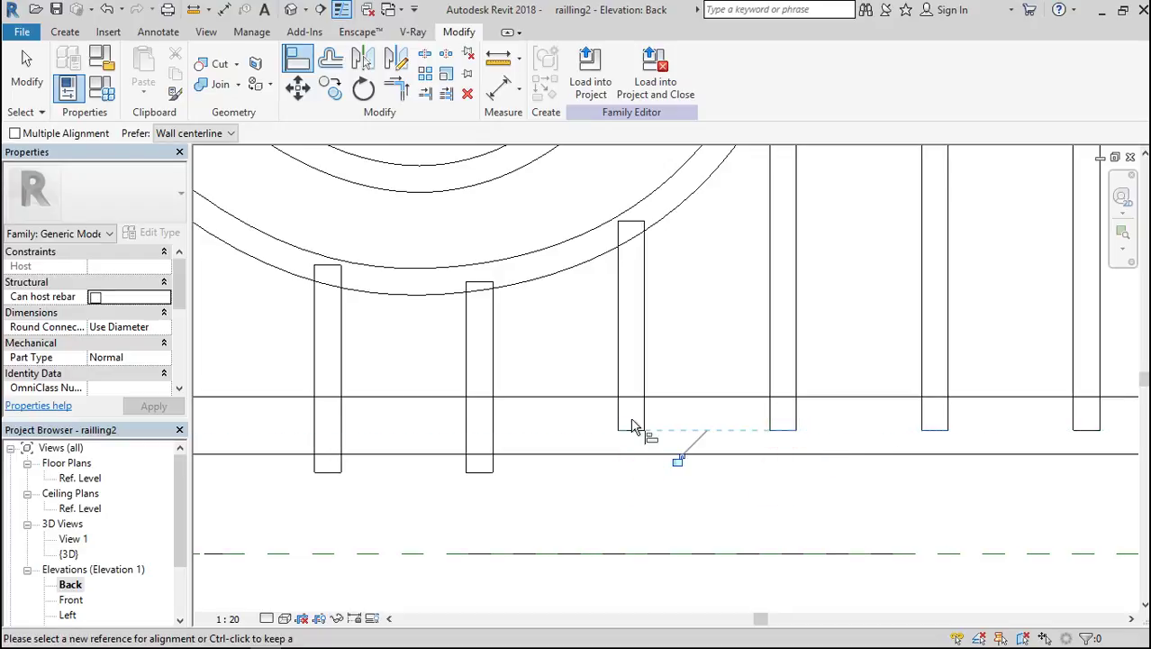
left_click(630, 429)
scroll(594, 432, "down", 4)
scroll(504, 446, "up", 4)
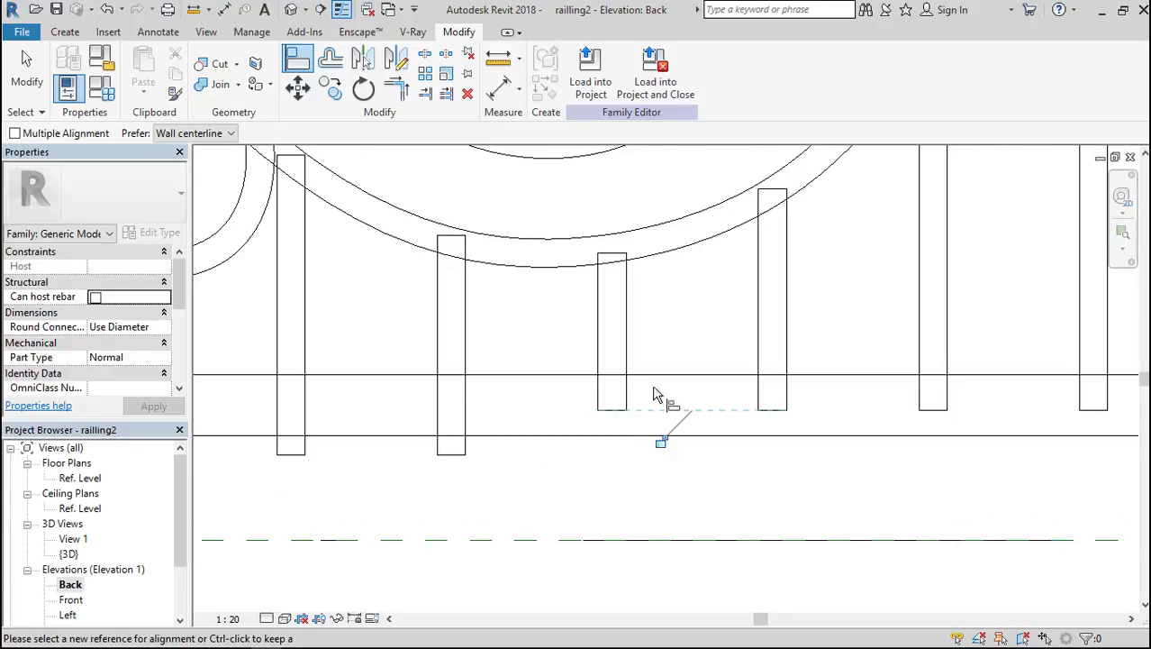
left_click(612, 409)
left_click(450, 455)
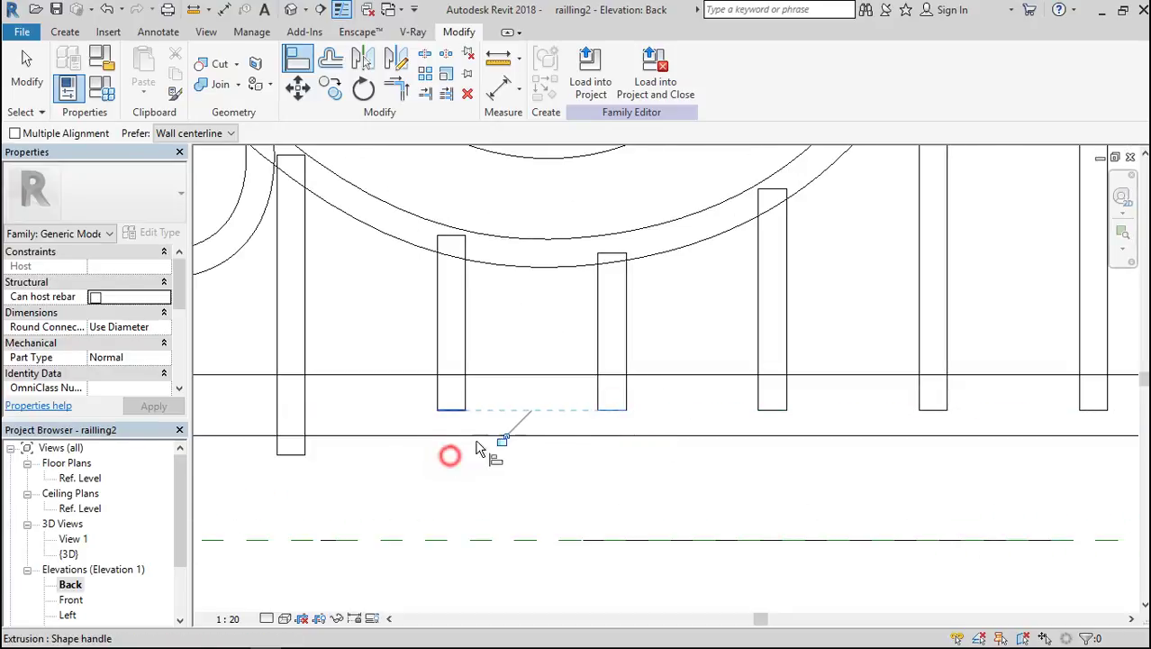
Align the lower ends of the next four bars, across the central reference plane, with the shortened bars.
scroll(450, 457, "down", 4)
scroll(398, 441, "up", 3)
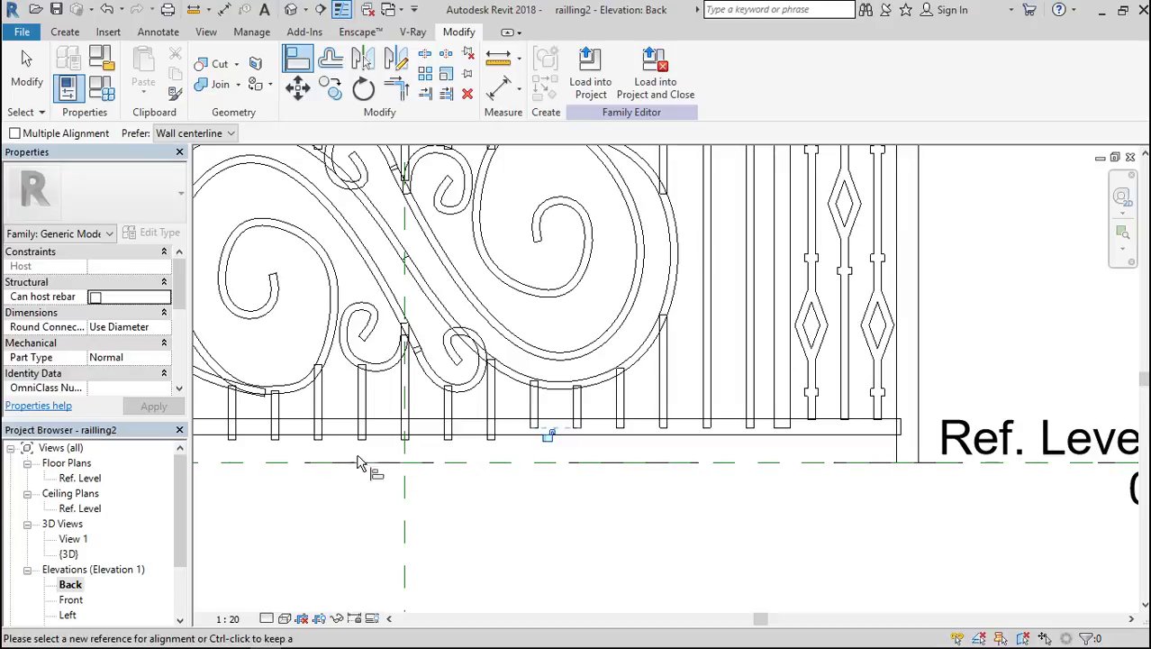
scroll(359, 442, "up", 4)
left_click(964, 394)
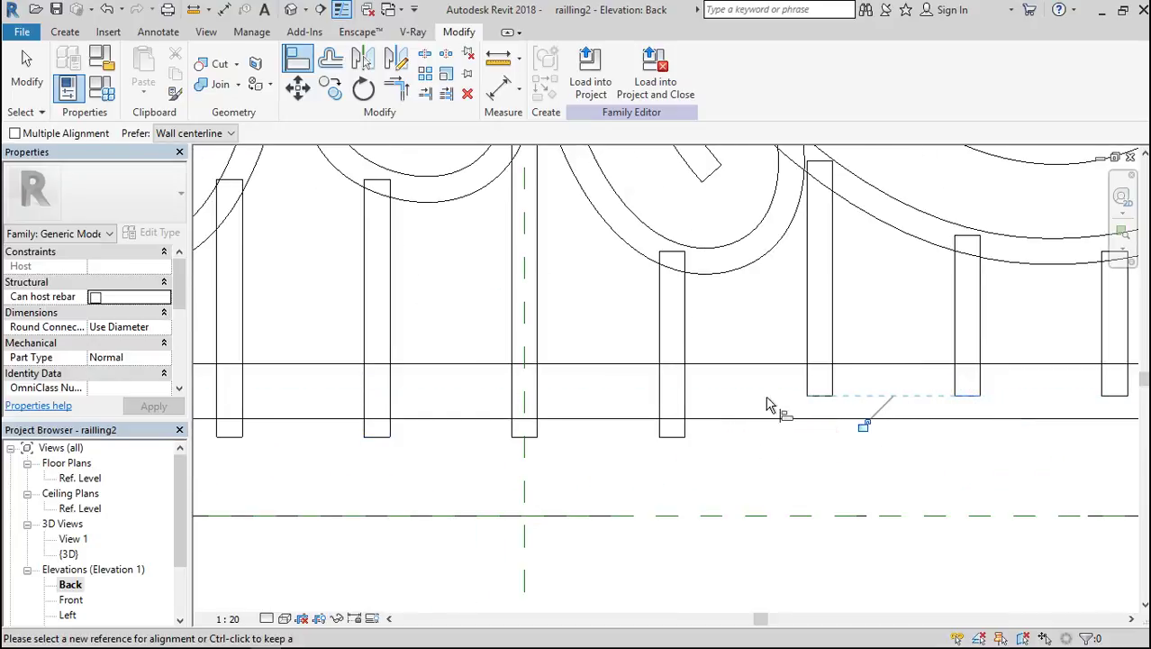
left_click(817, 393)
left_click(662, 437)
left_click(671, 395)
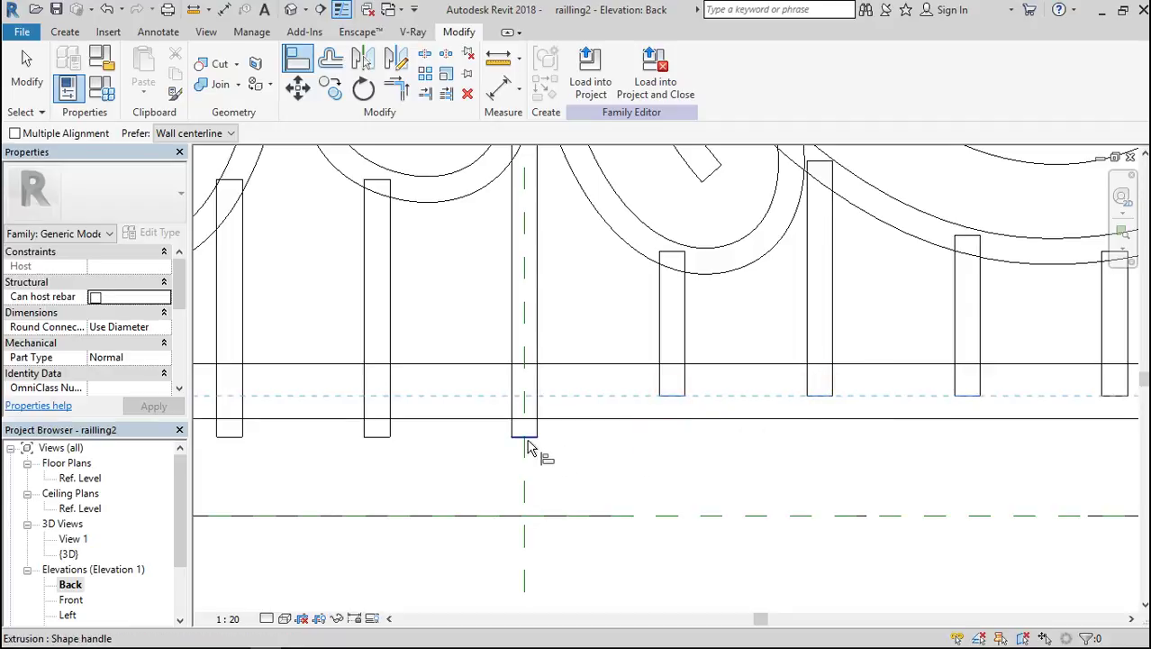
left_click(513, 396)
Align the lower ends of the next three bars past the central reference plane, toward the left scroll, with the shortened bars.
scroll(540, 387, "down", 3)
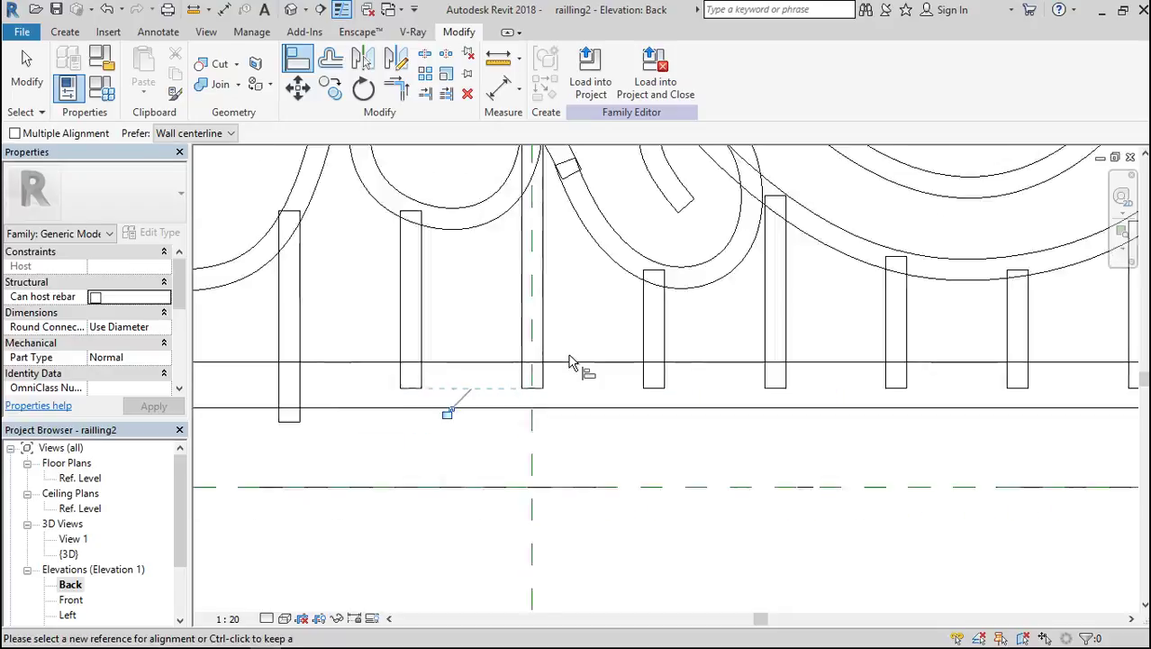
scroll(343, 360, "up", 3)
left_click(618, 395)
left_click(498, 426)
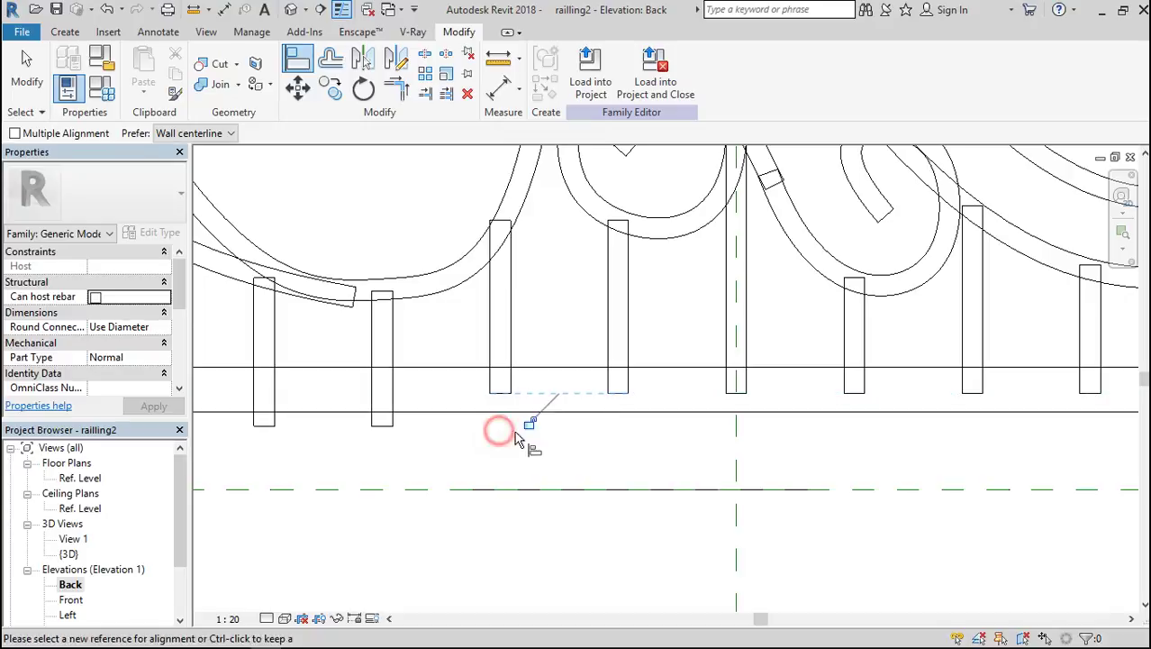
left_click(501, 393)
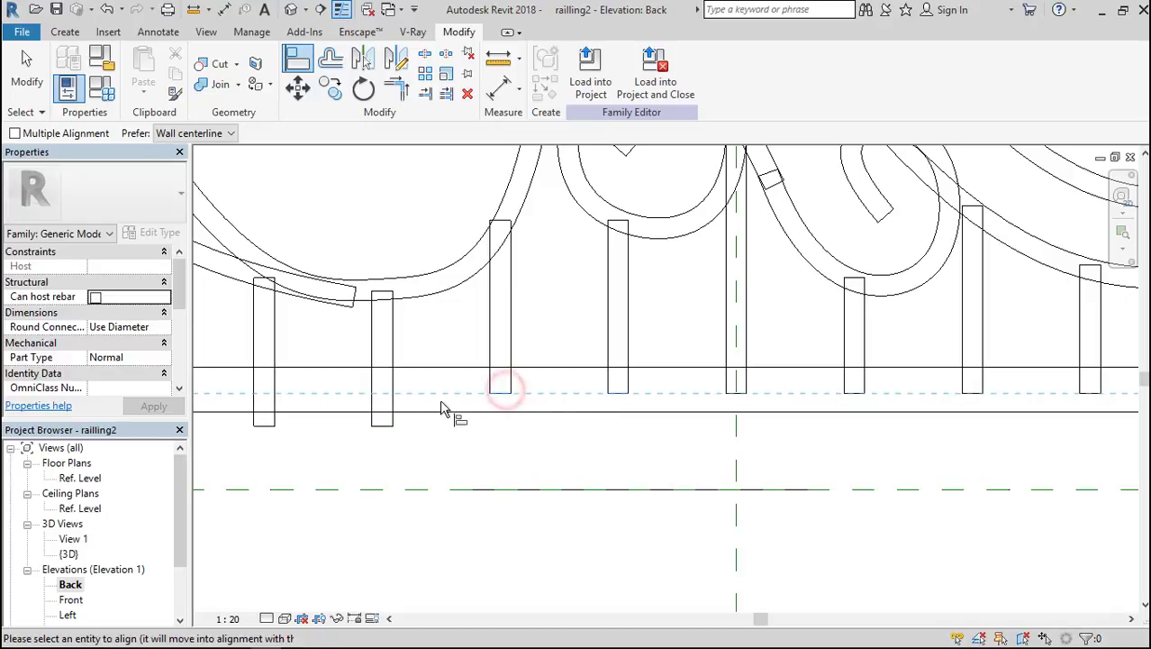
scroll(523, 424, "down", 6)
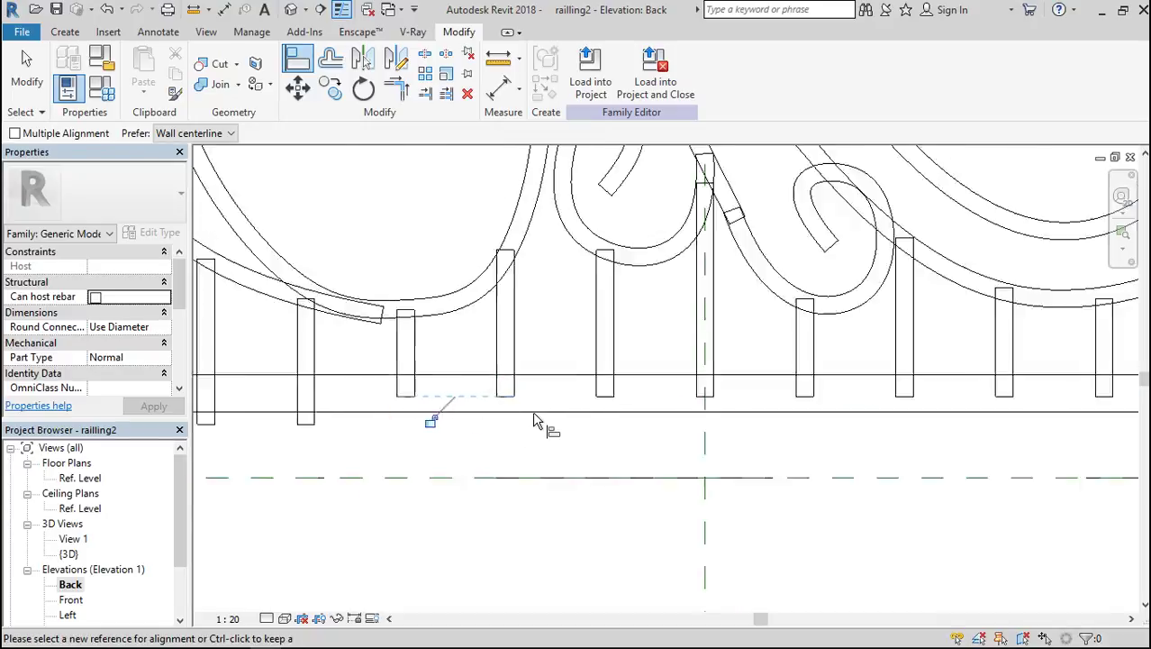
Align the lower ends of the remaining five thin bars and the thicker left post with the shortened bars inside the bottom rail.
scroll(419, 428, "up", 6)
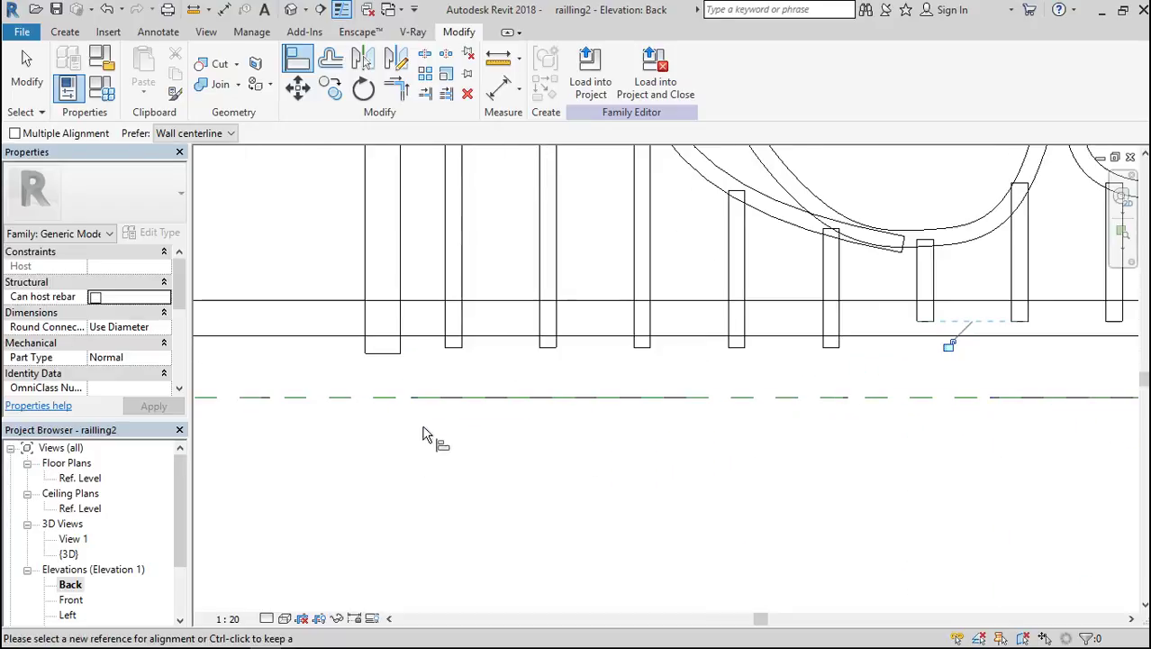
left_click(923, 321)
left_click(833, 347)
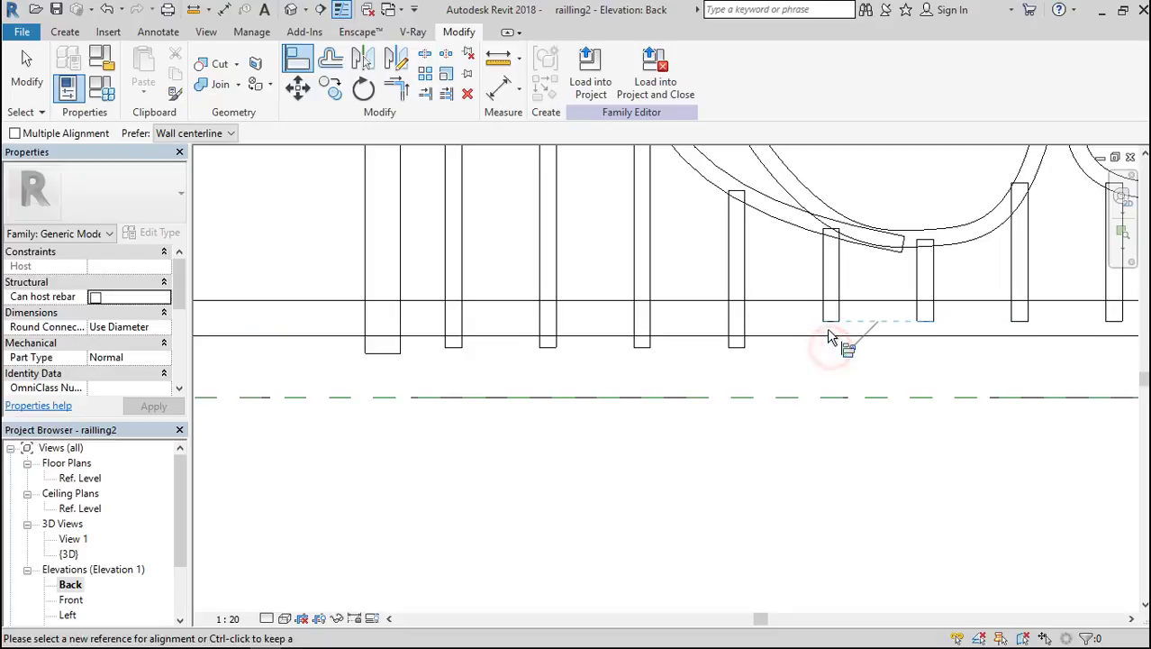
left_click(737, 347)
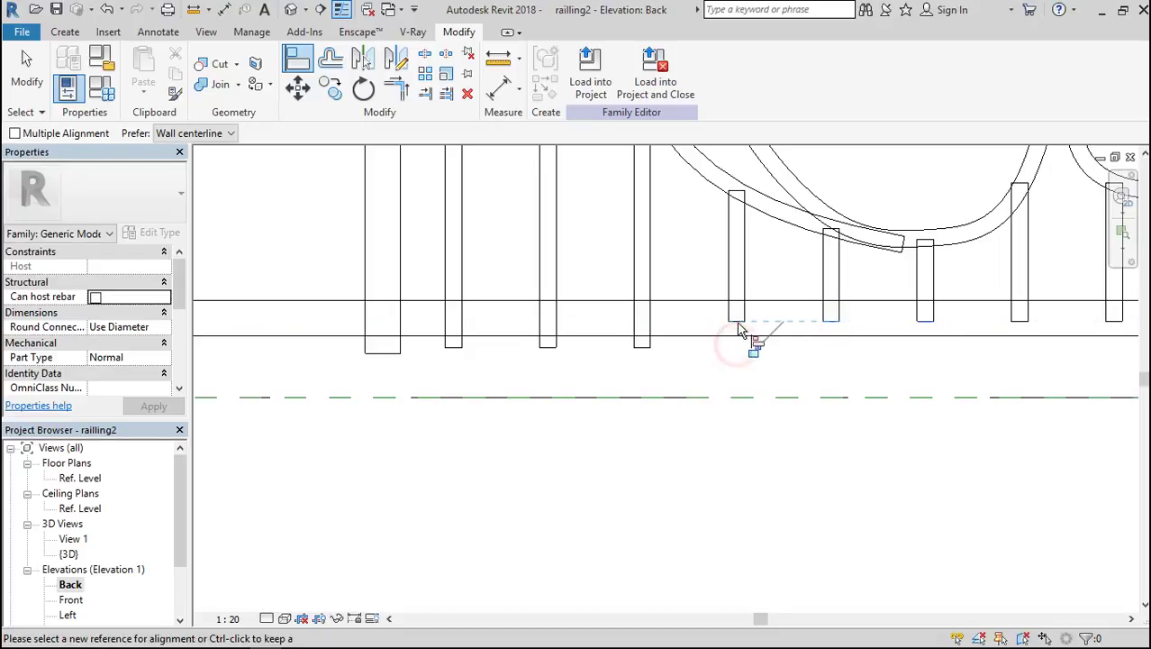
left_click(646, 320)
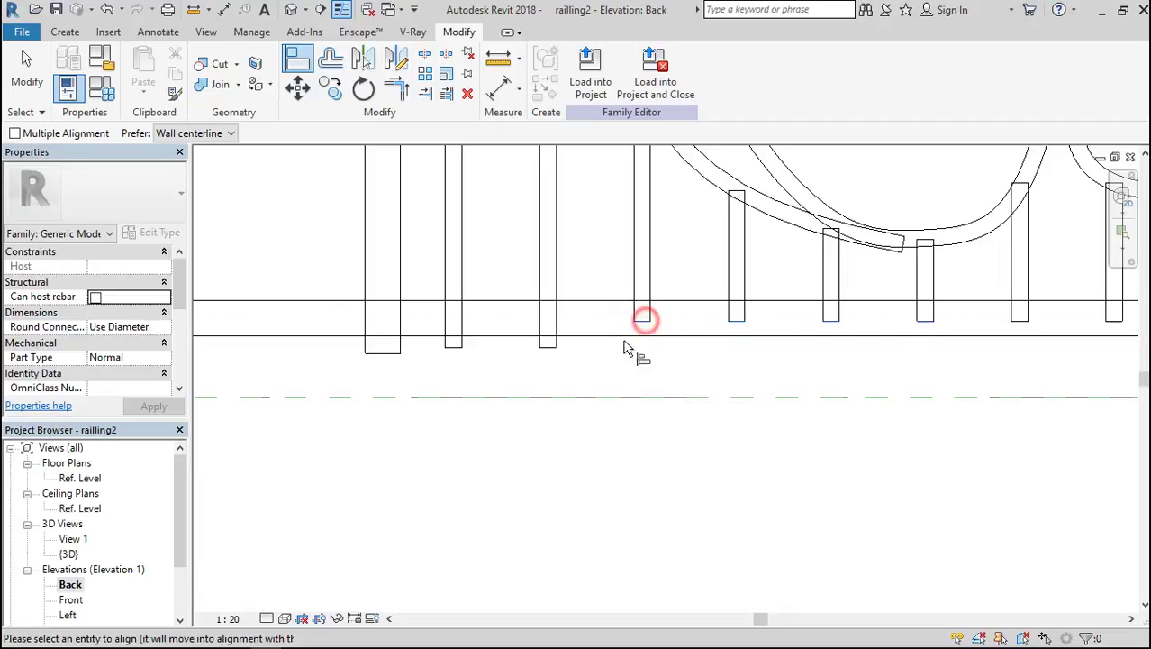
left_click(551, 348)
left_click(452, 350)
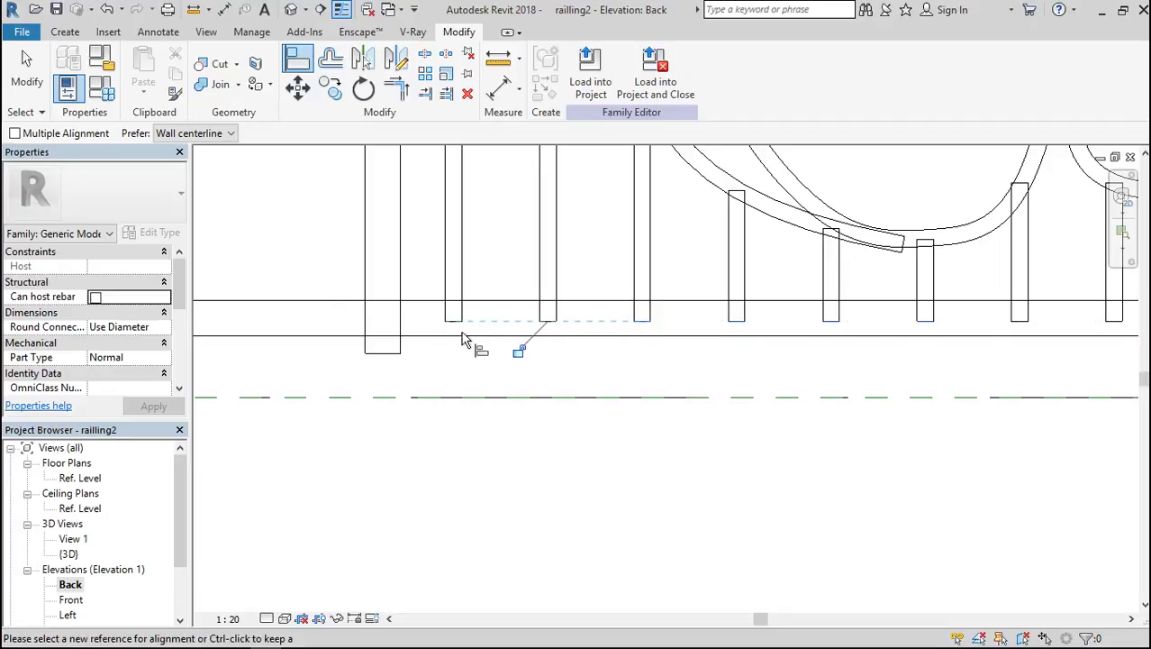
left_click(375, 360)
scroll(486, 394, "down", 5)
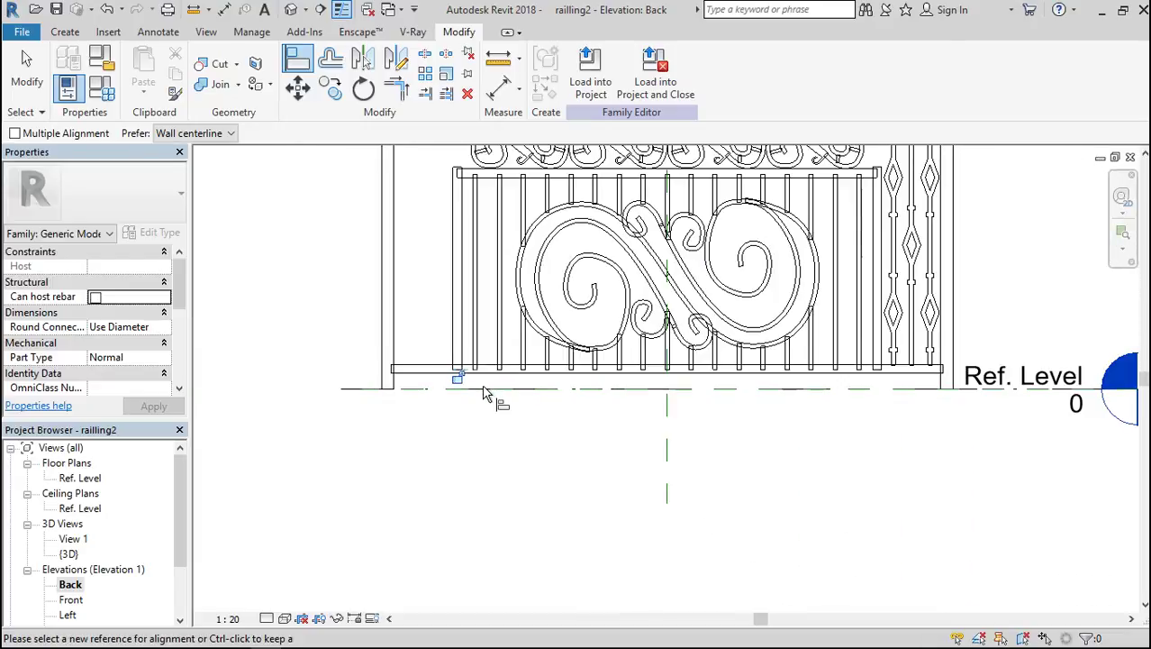
scroll(487, 393, "down", 1)
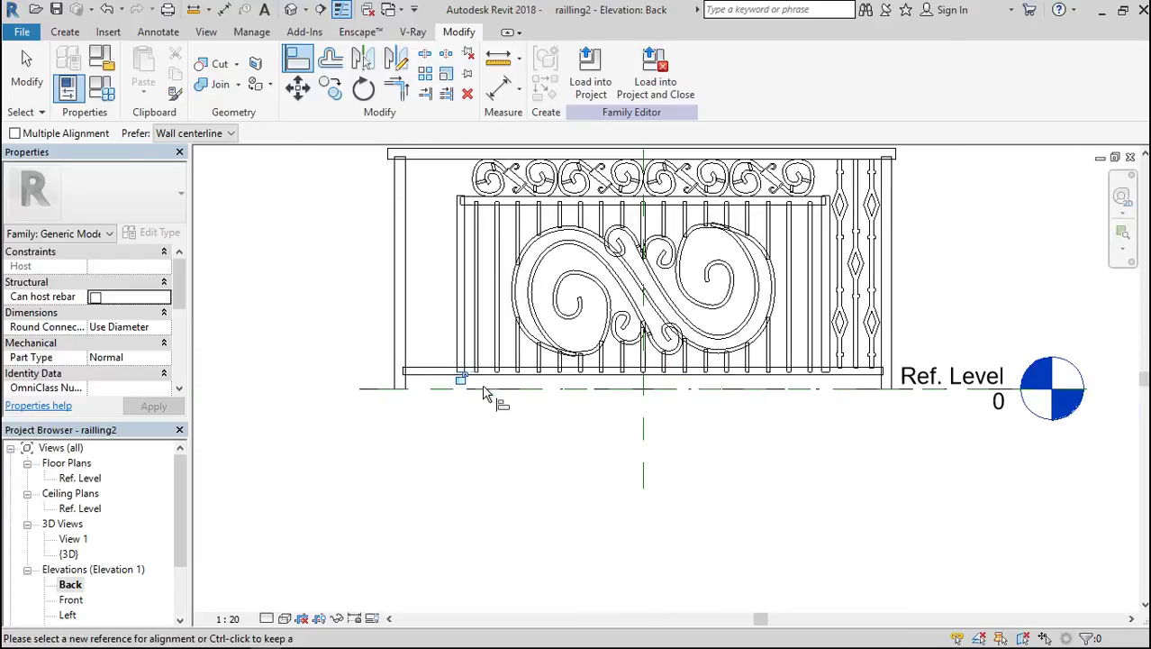
key("Escape")
key("Escape")
Mirror the three-bar diamond baluster group about the central reference plane to fill the opposite side gap.
left_click(858, 261)
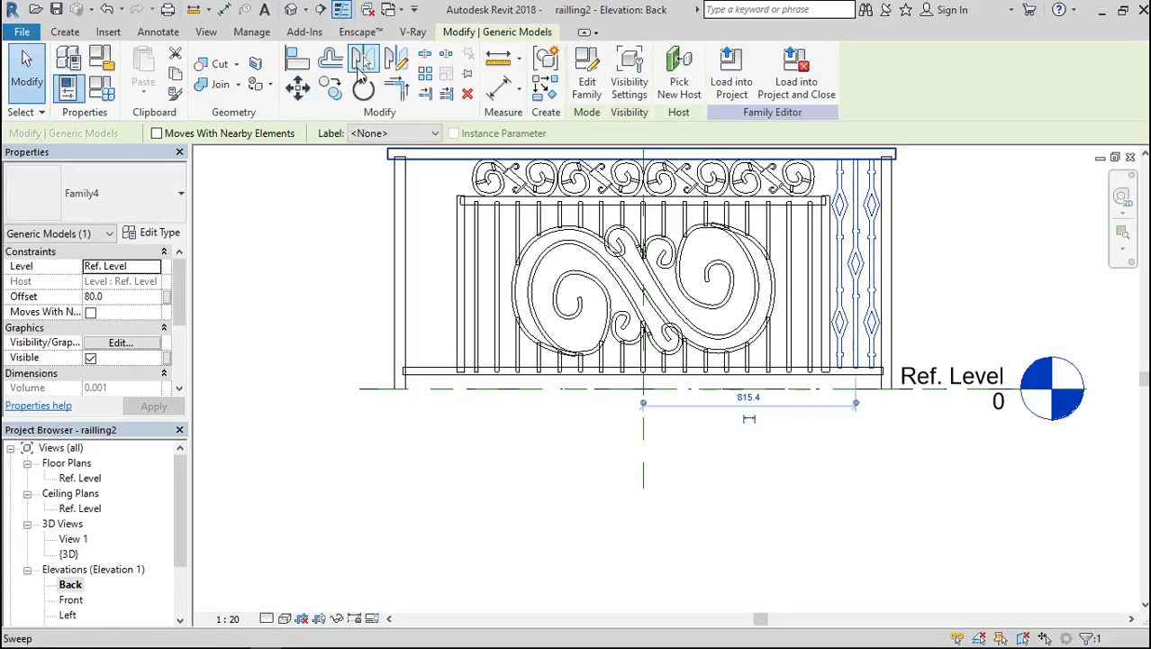
left_click(364, 60)
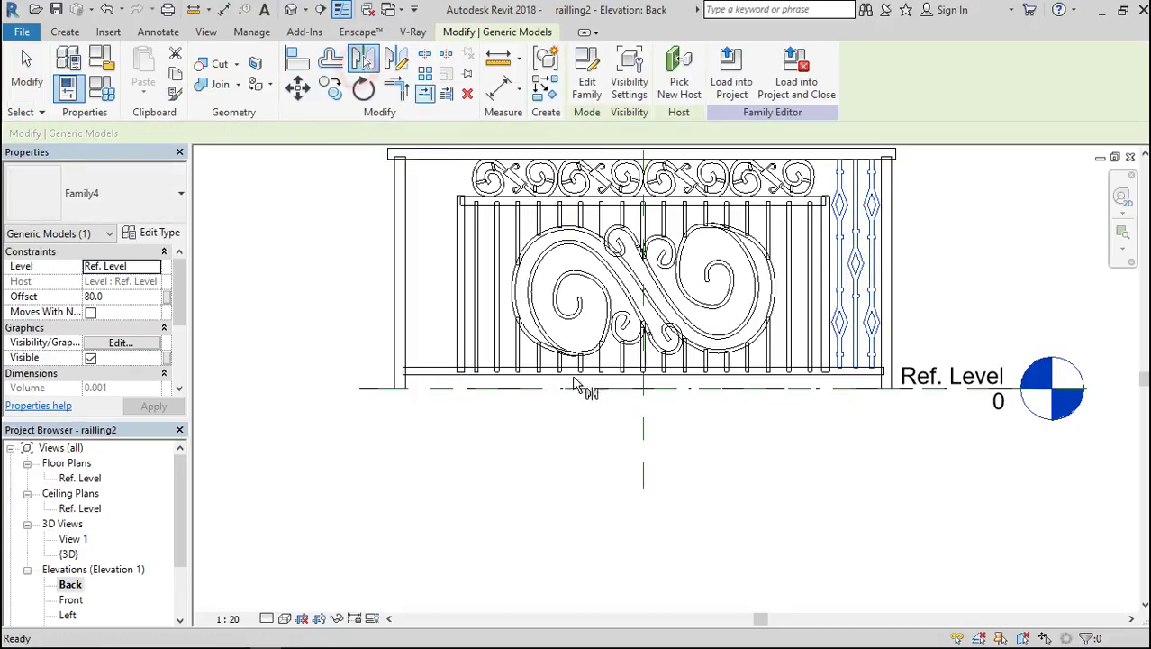
left_click(639, 424)
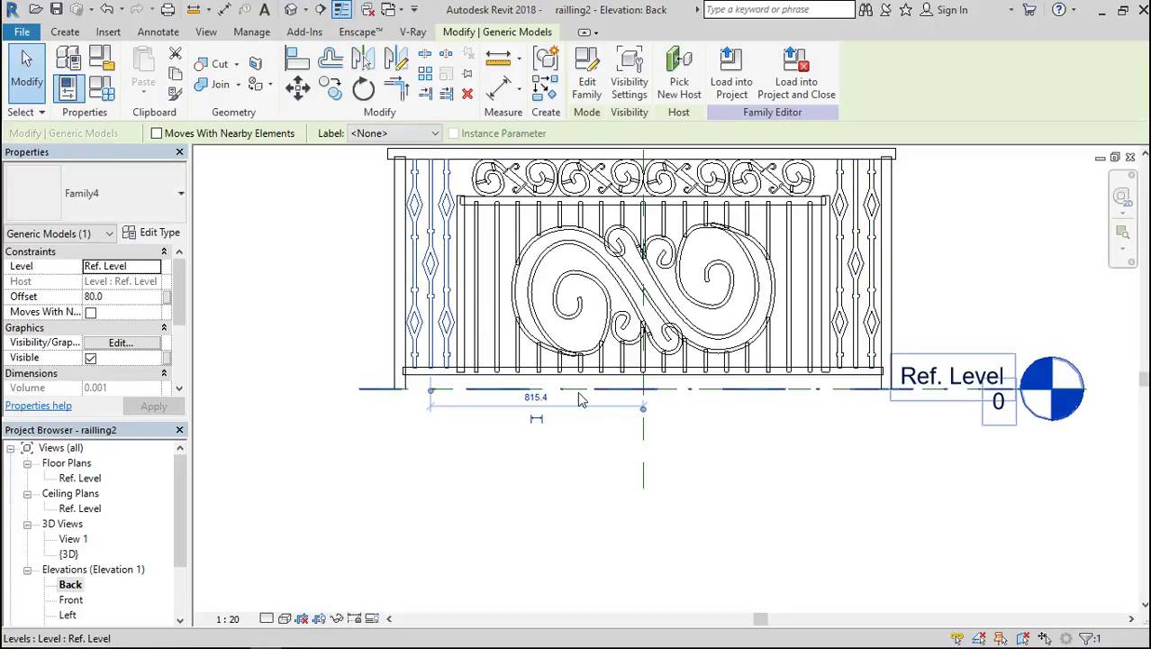
scroll(581, 400, "down", 1)
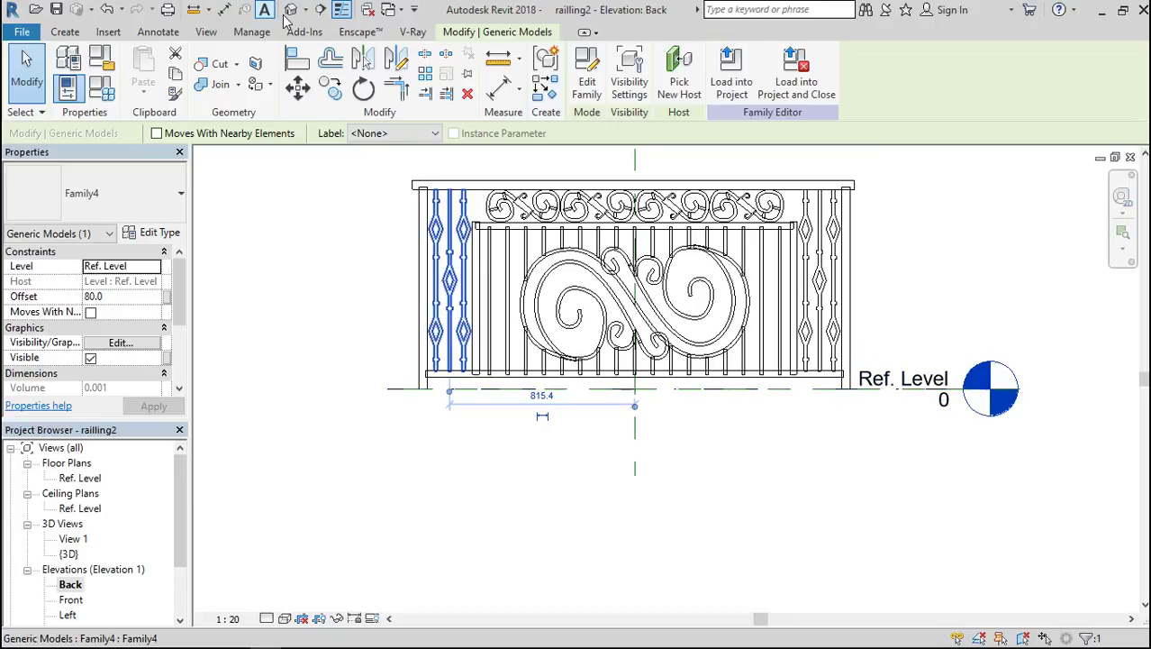
Examine both diamond baluster groups and the scrollwork between the rails in the 3D view.
left_click(288, 13)
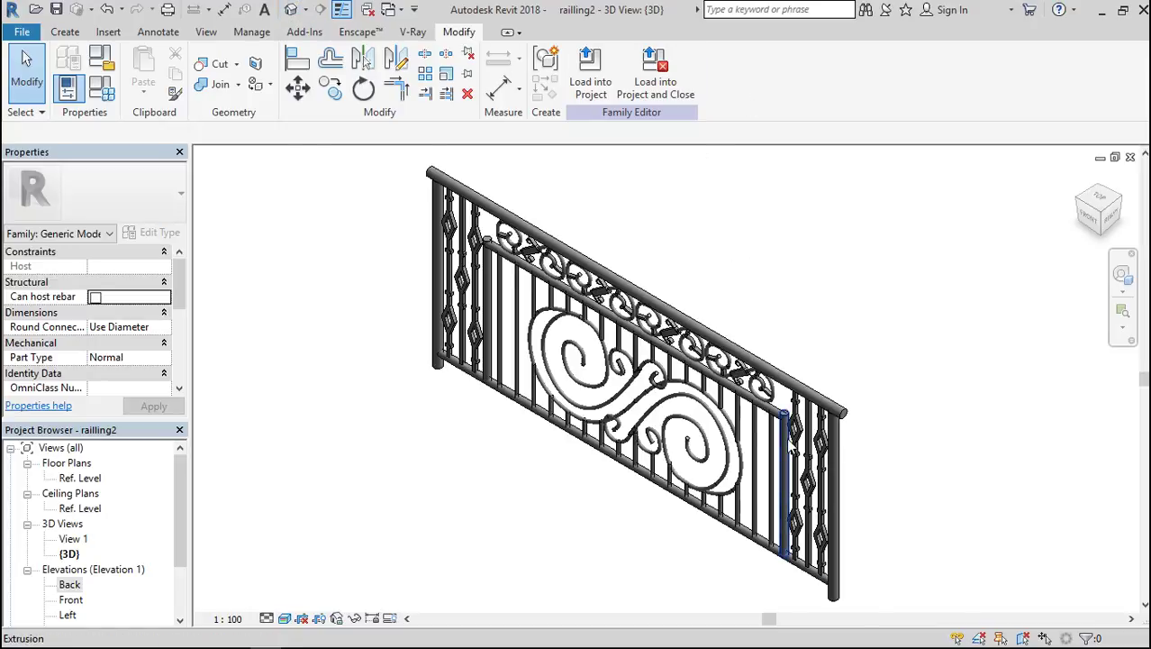
scroll(787, 441, "up", 6)
scroll(782, 415, "down", 6)
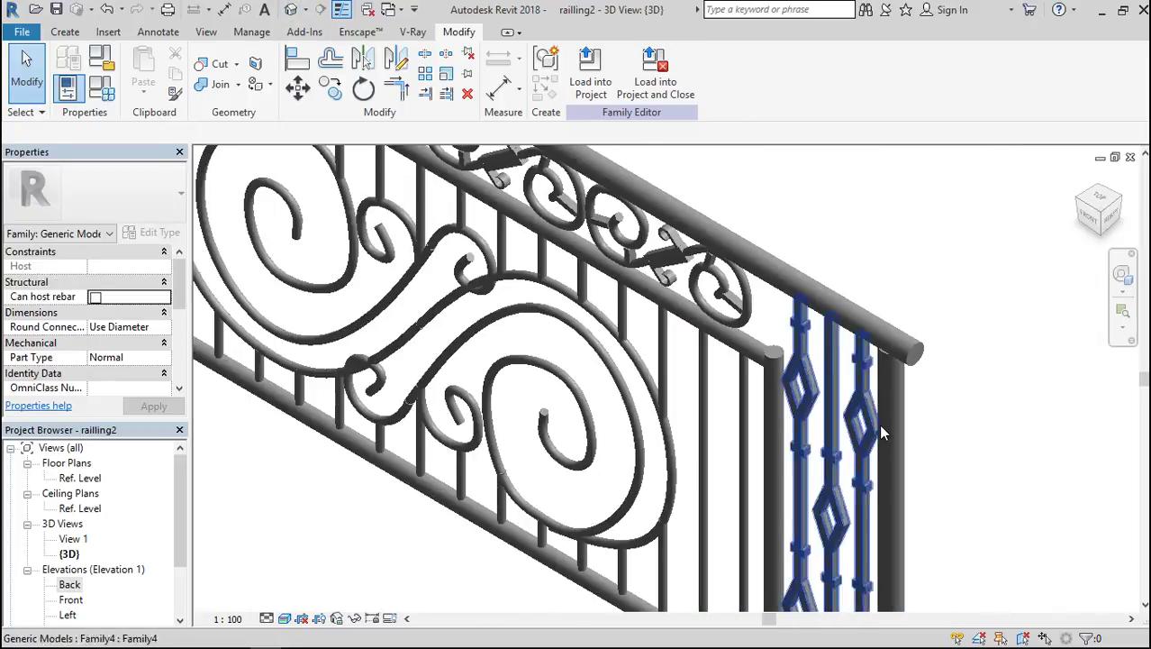
scroll(881, 434, "down", 2)
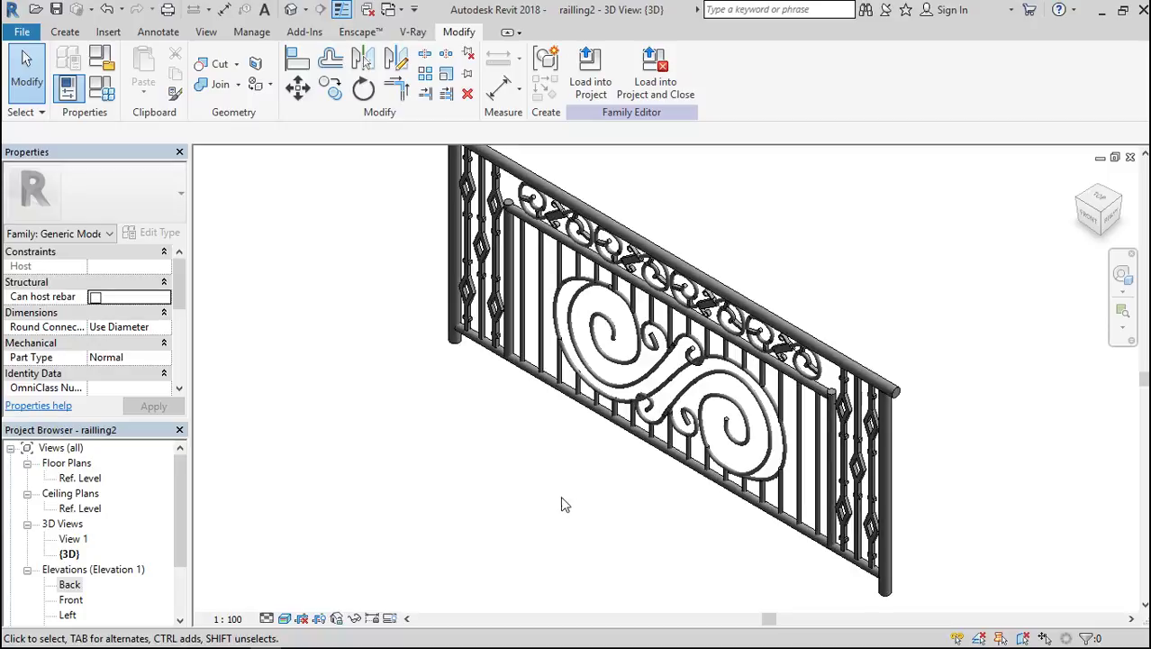
scroll(505, 488, "down", 2)
scroll(581, 288, "up", 6)
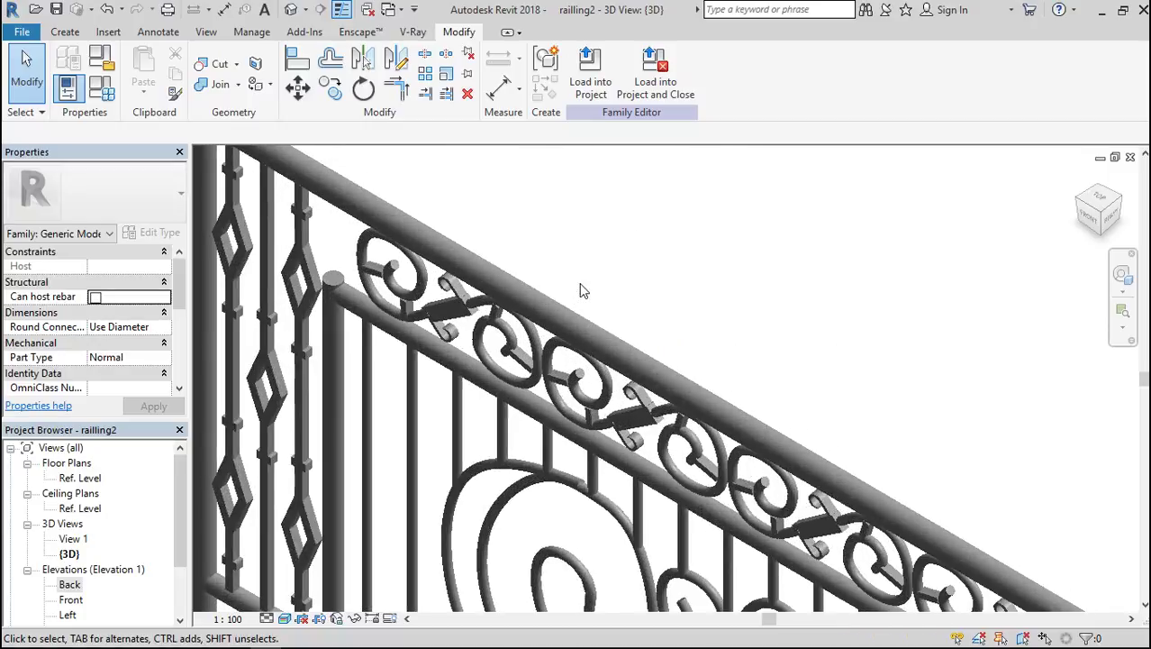
scroll(590, 345, "down", 3)
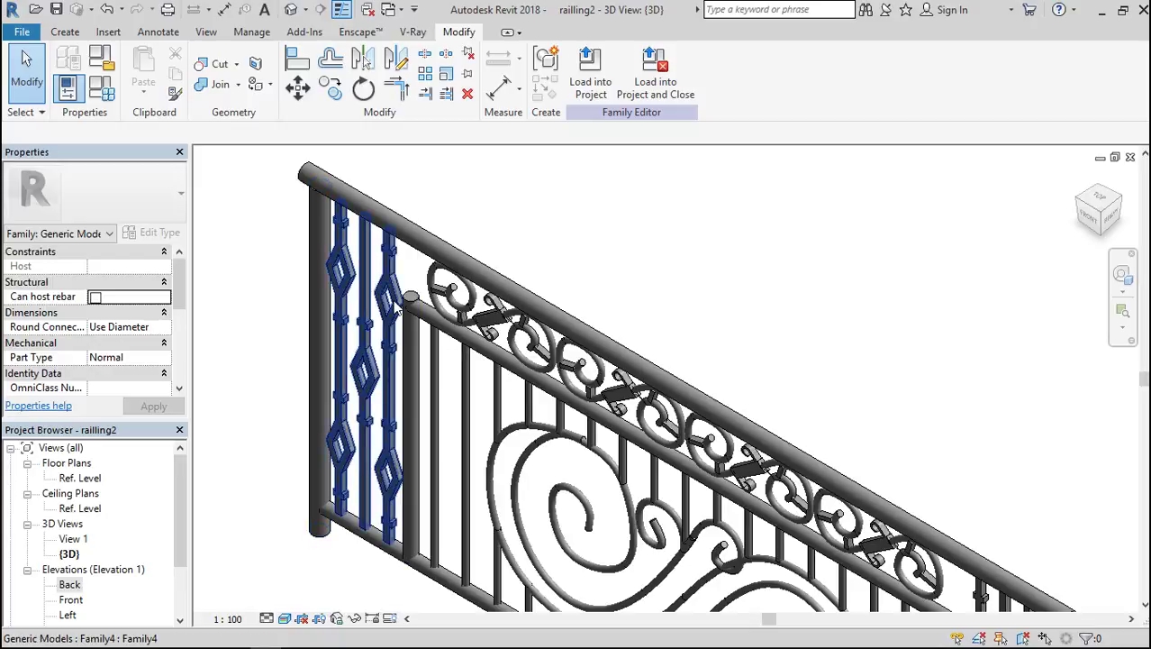
Return to the Back elevation and inspect the thicker inner post beside the mirrored balusters.
double_click(69, 585)
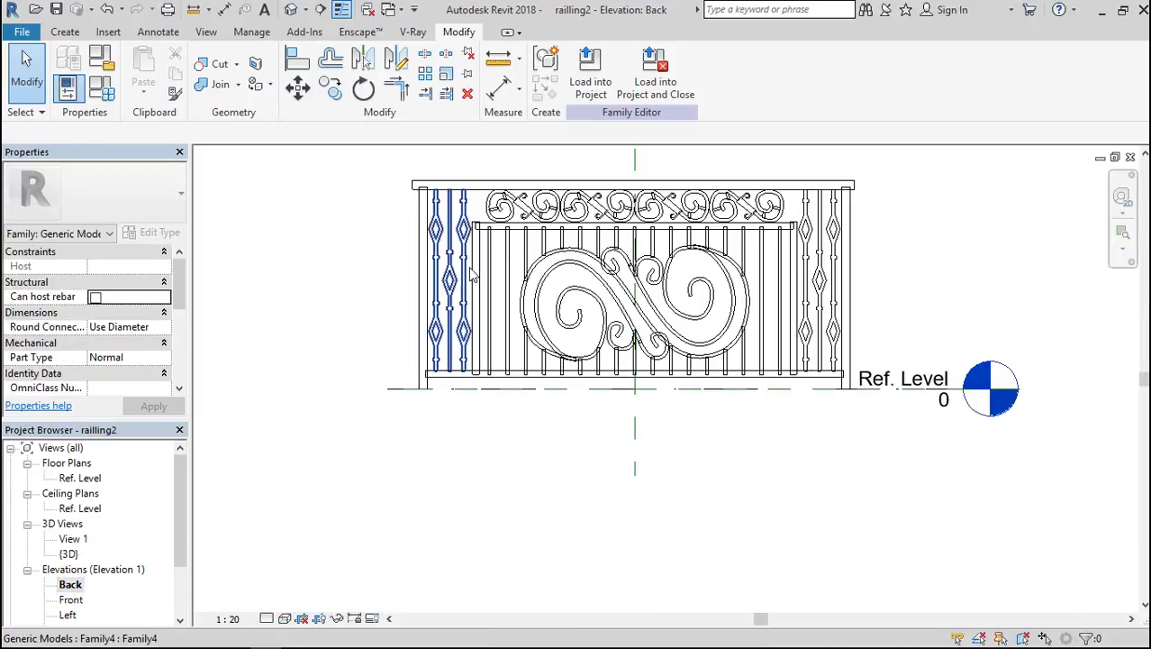
scroll(472, 275, "up", 3)
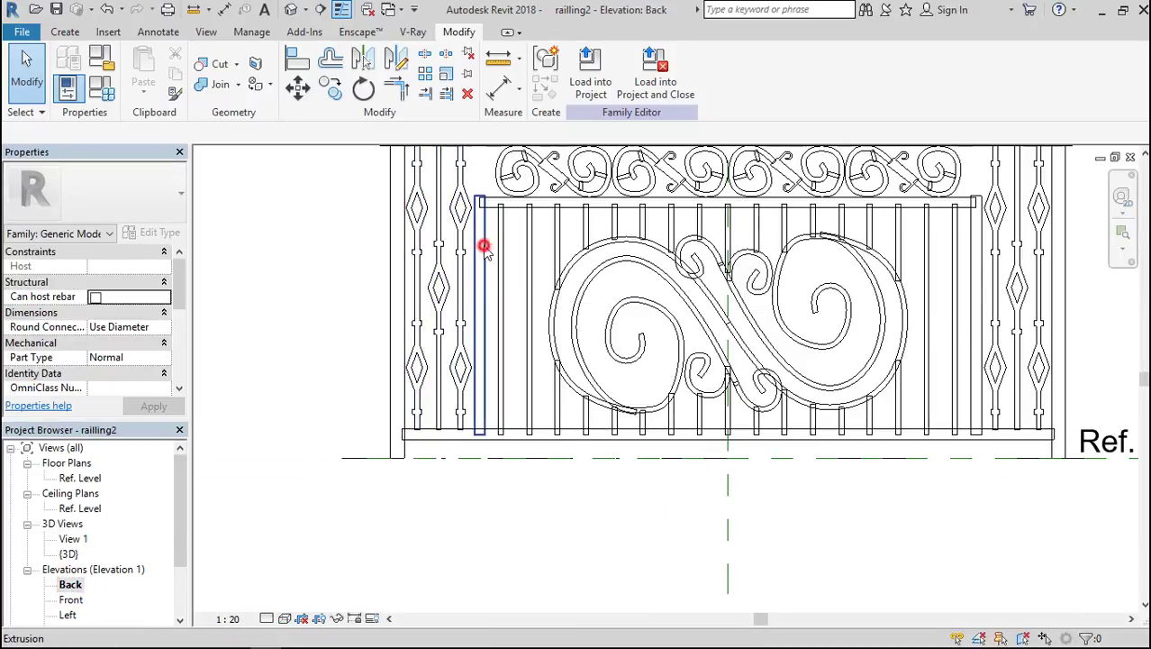
left_click(485, 248)
scroll(545, 512, "down", 1)
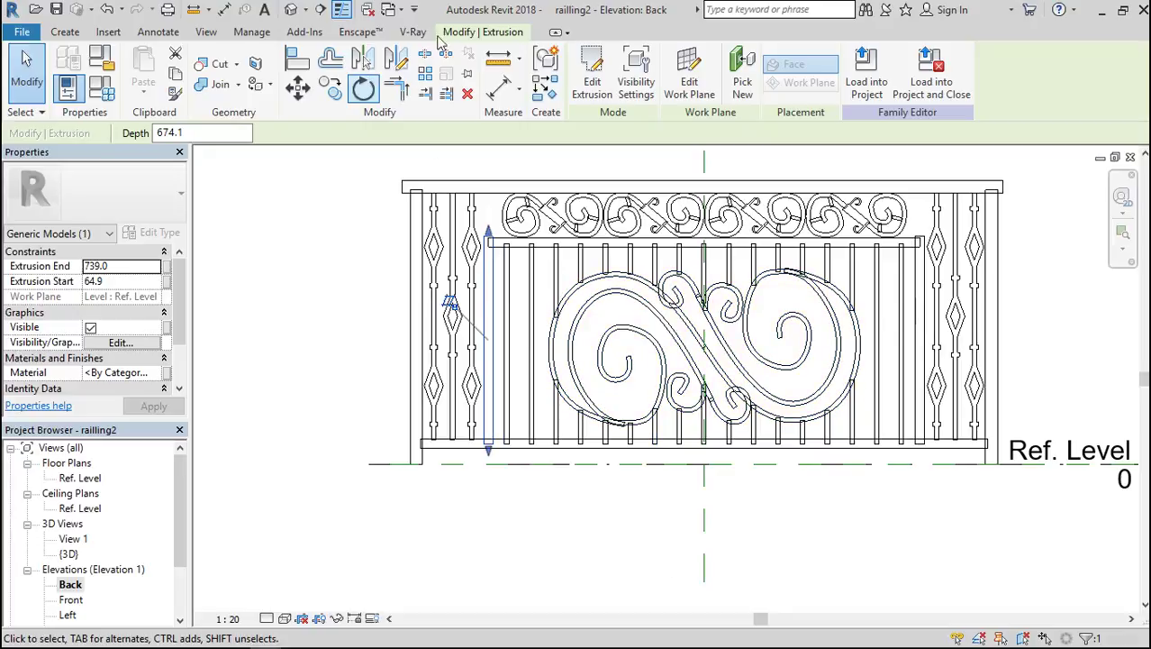
Review the complete railing in 3D, up close, as a whole and from a slightly rotated angle.
left_click(290, 9)
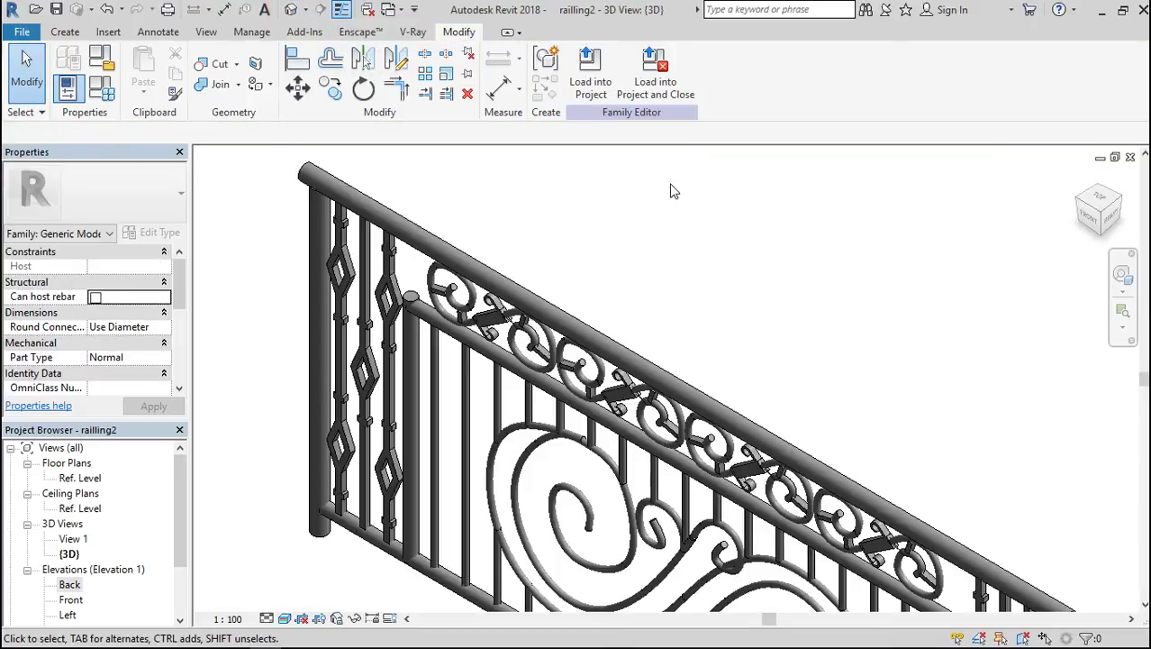
scroll(693, 334, "down", 5)
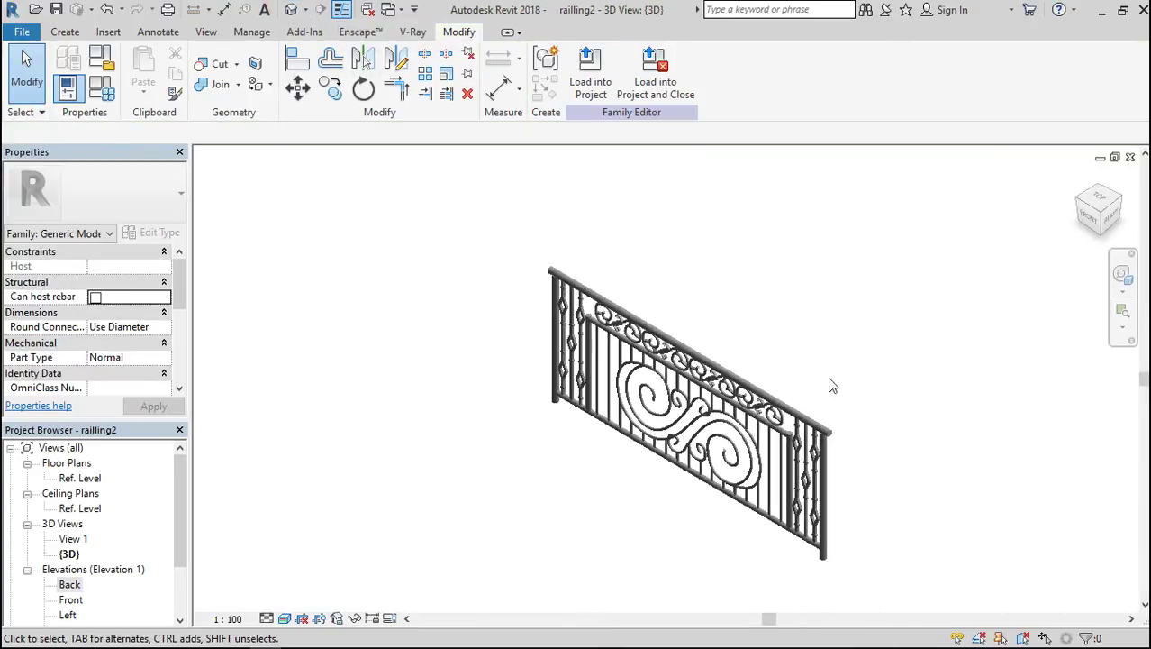
scroll(819, 496, "up", 5)
scroll(738, 436, "down", 3)
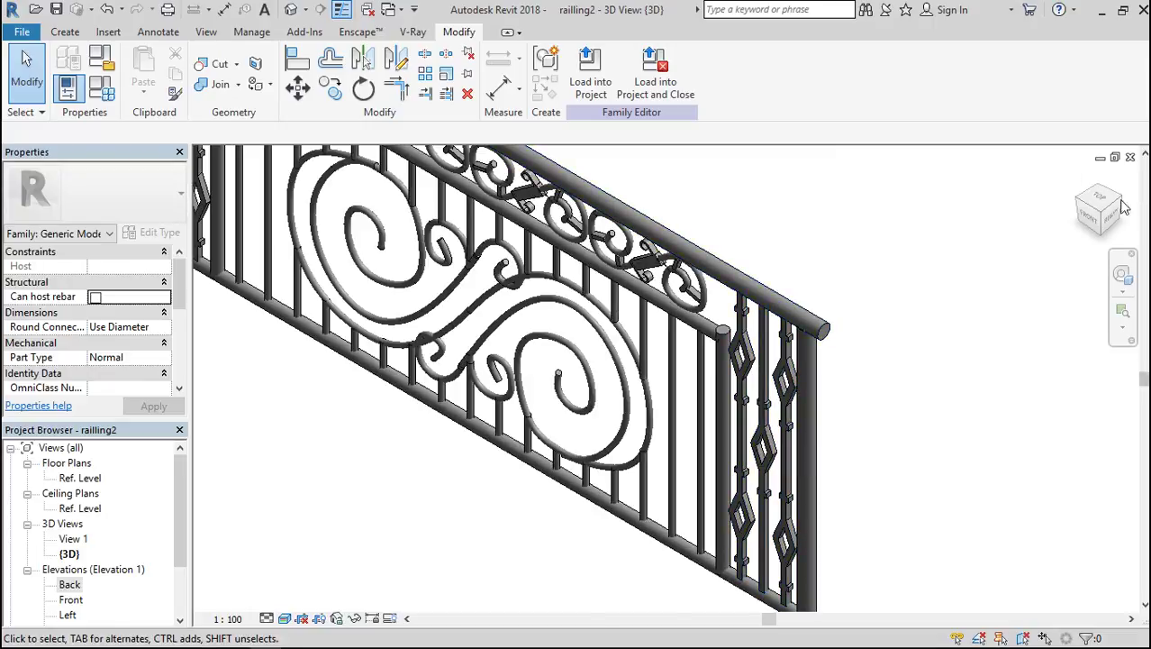
left_click_drag(1088, 221, 1027, 221)
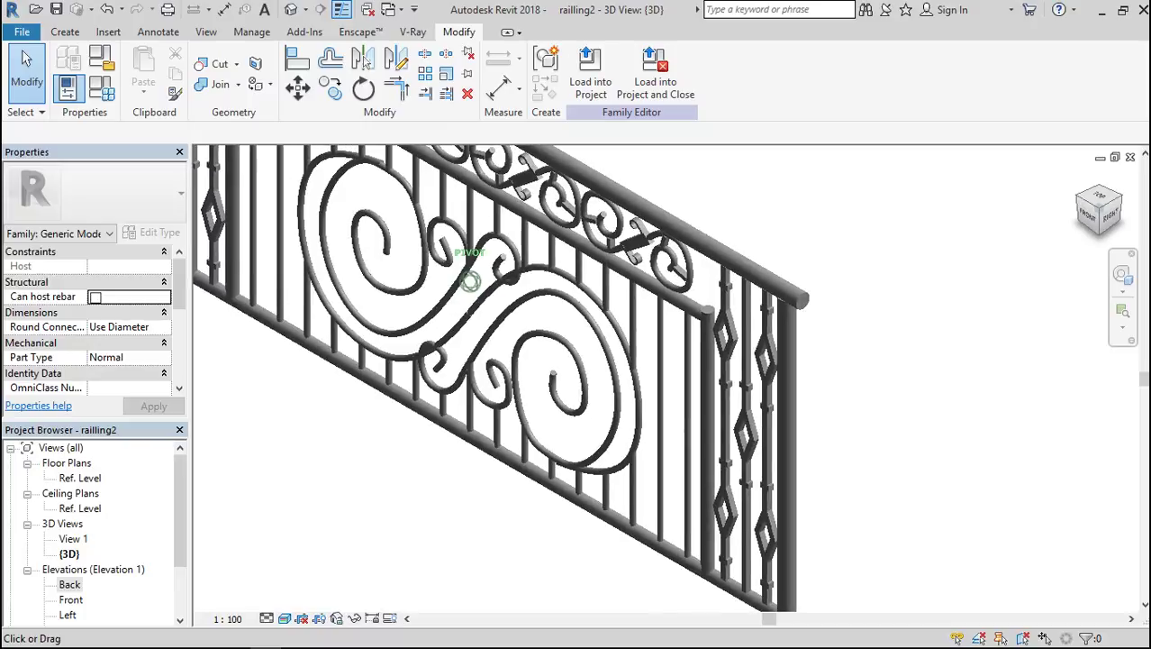
scroll(831, 373, "down", 3)
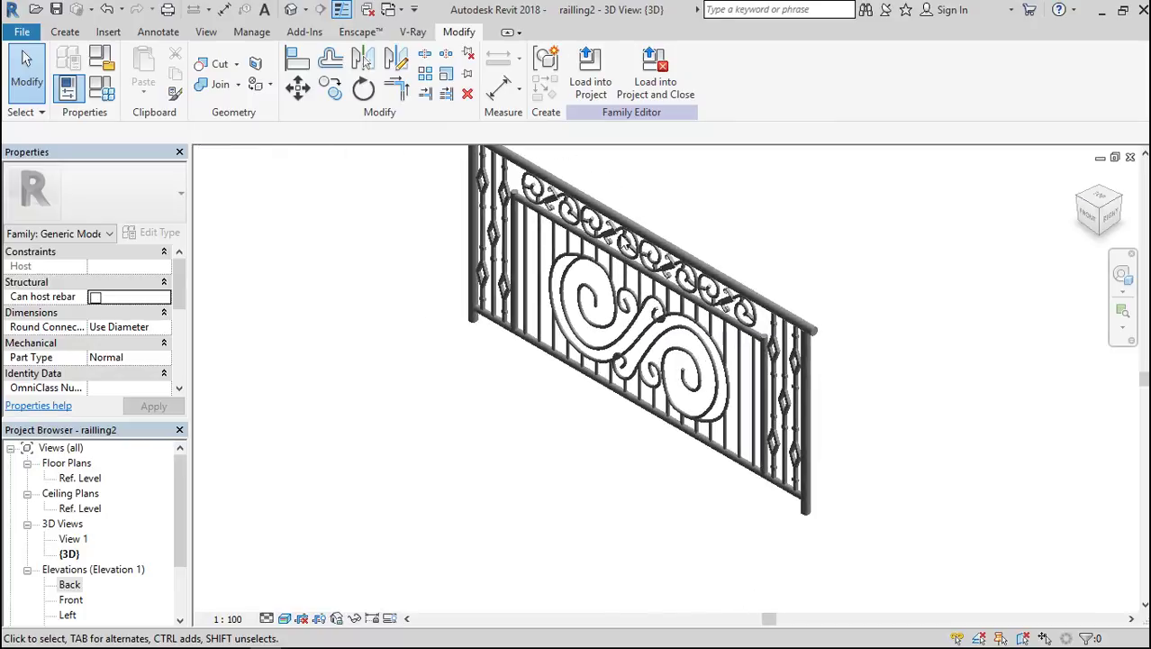